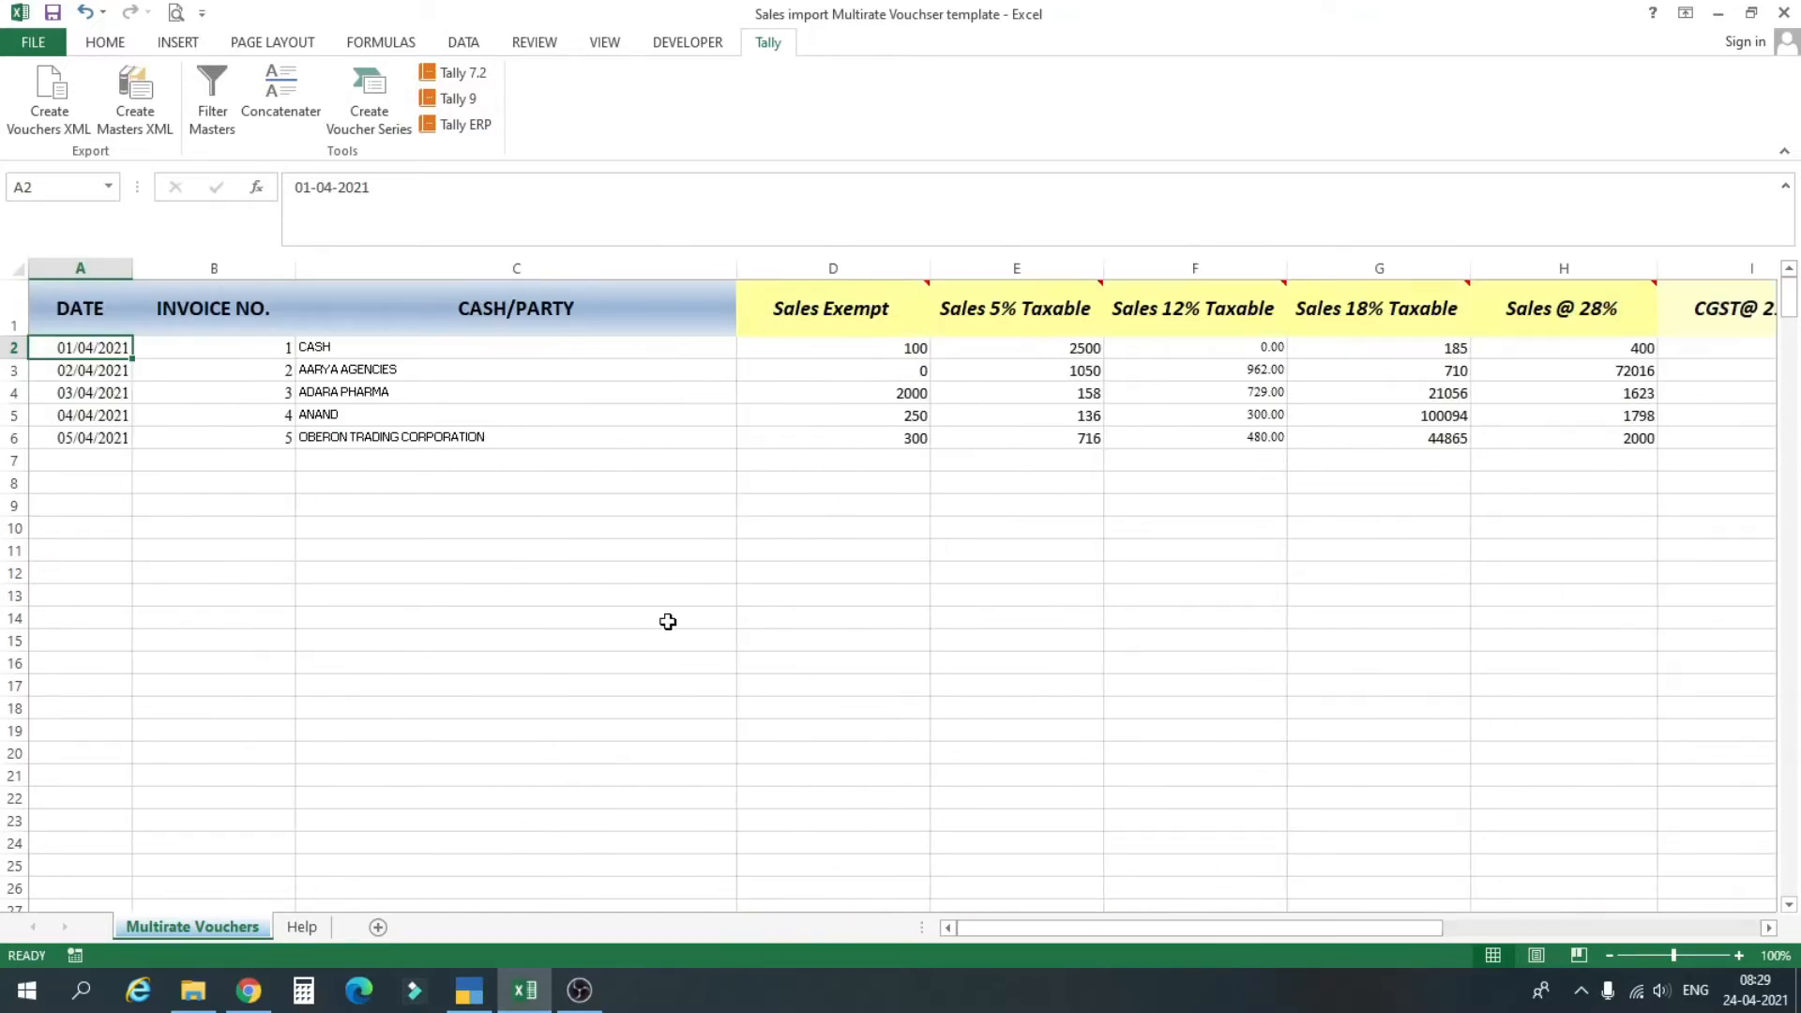
Look over the Tally company's gateway and all columns of the Multirate Vouchers sheet in the Excel sales template
{"action": "key", "text": "alt+Tab"}
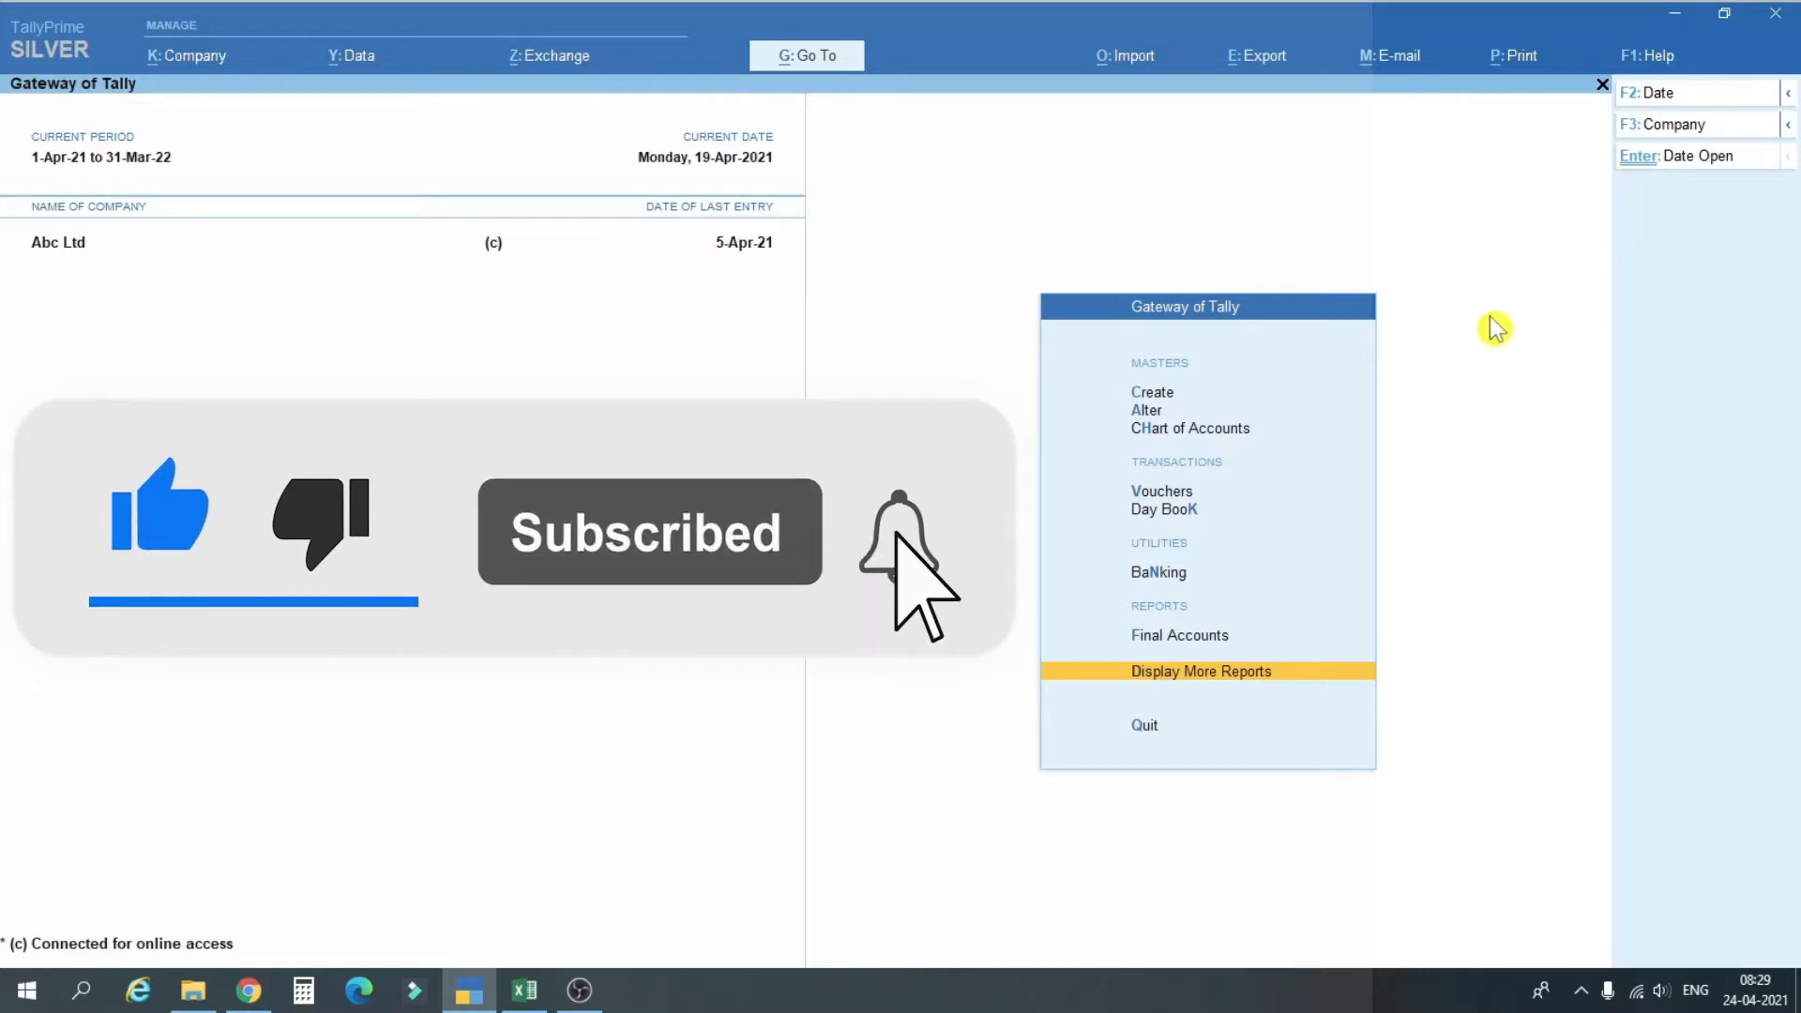
{"action": "left_click", "coordinate": [525, 994]}
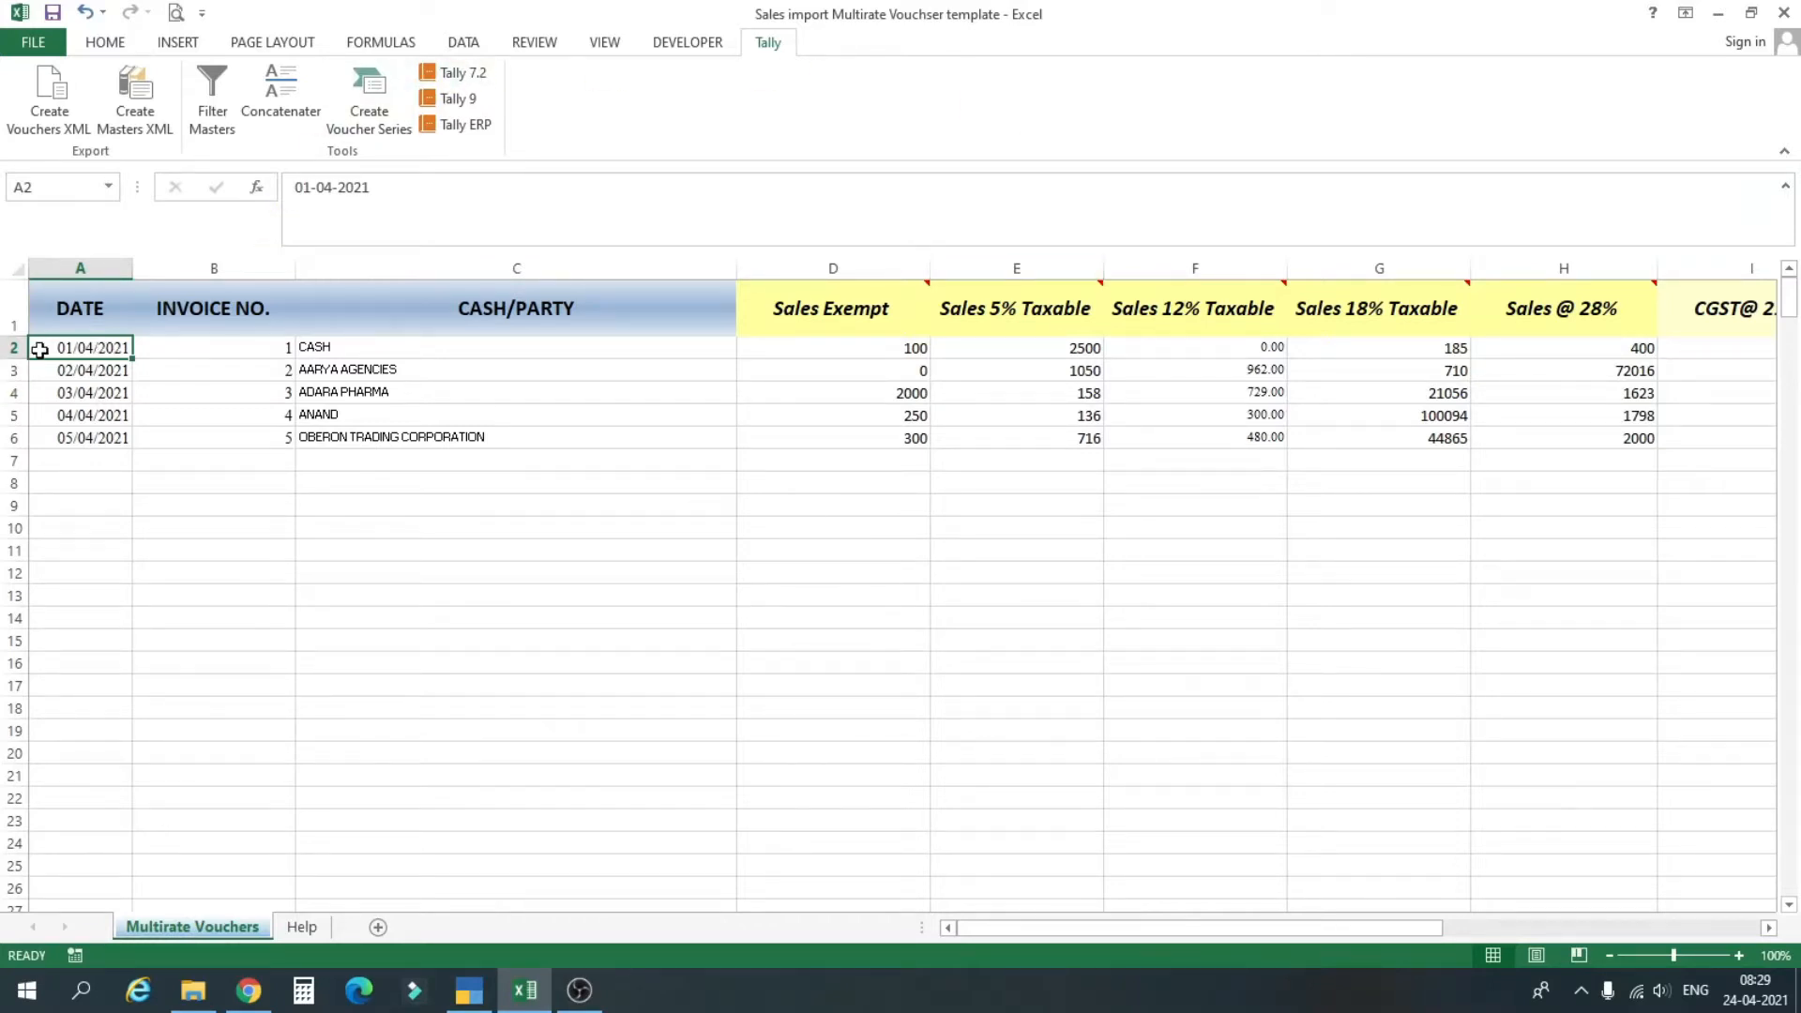
{"action": "left_click_drag", "start_coordinate": [1055, 928], "coordinate": [1563, 896]}
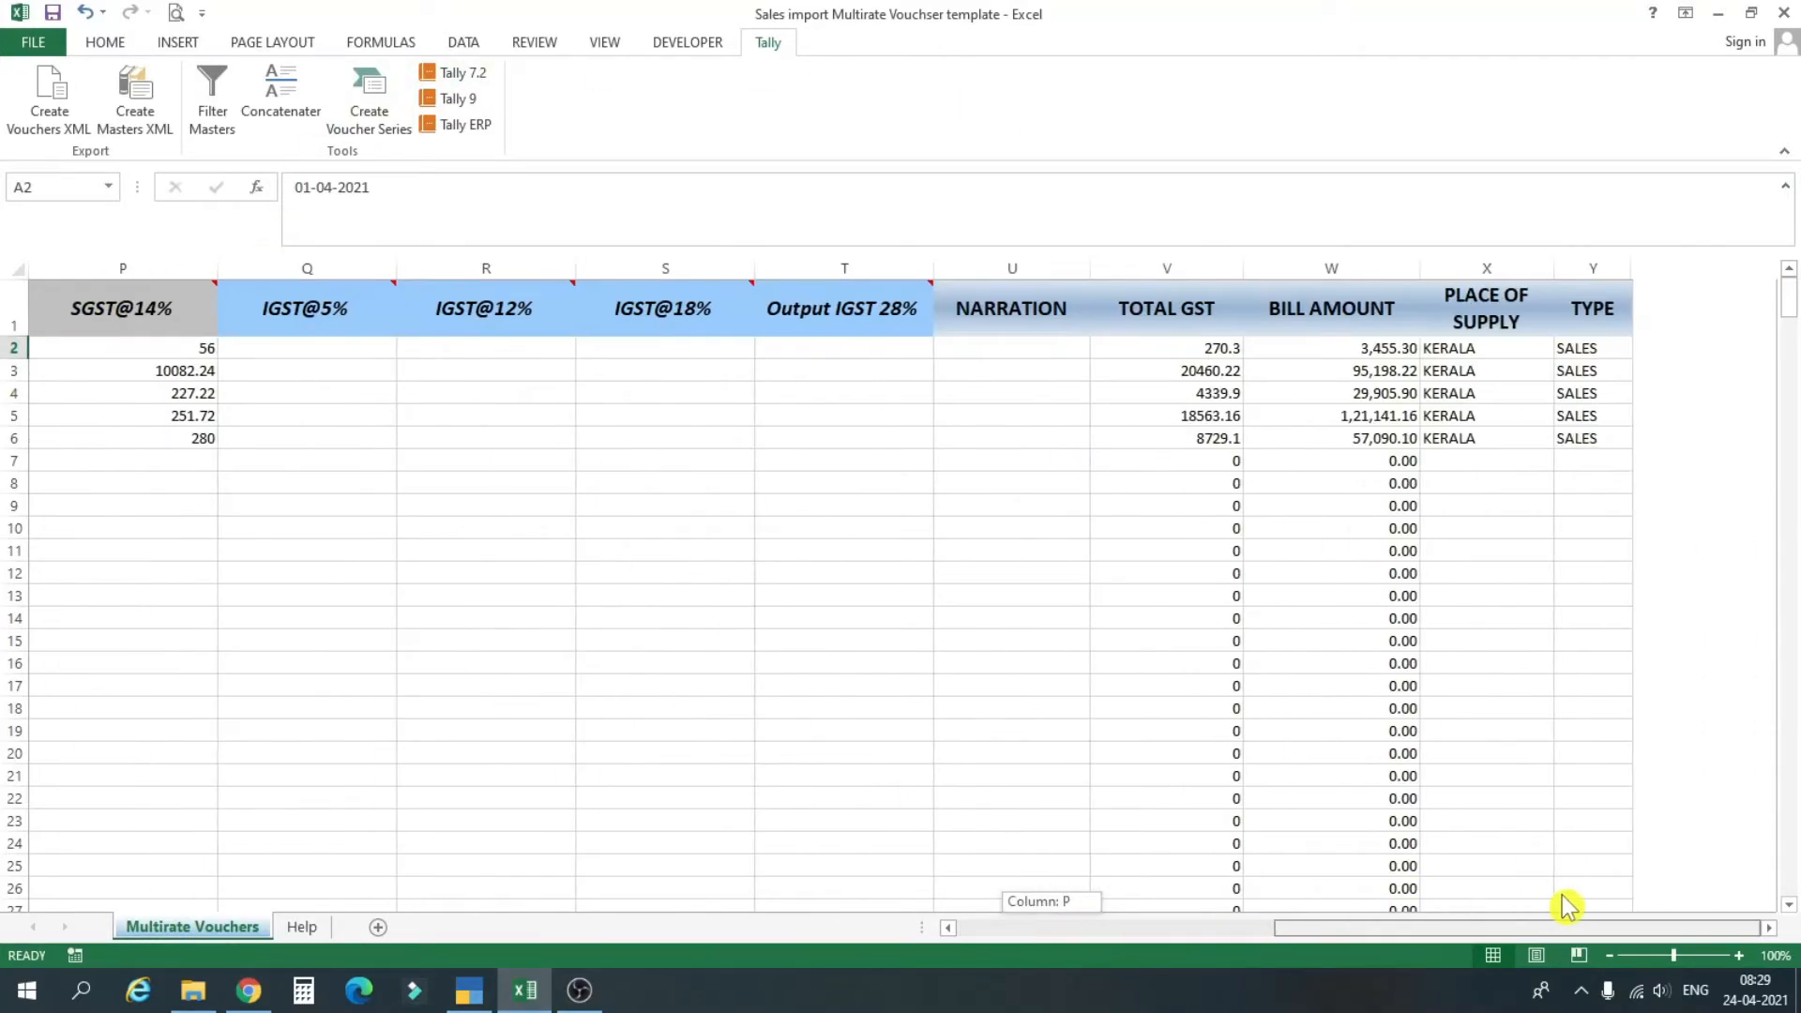
{"action": "left_click_drag", "start_coordinate": [1306, 929], "coordinate": [741, 910]}
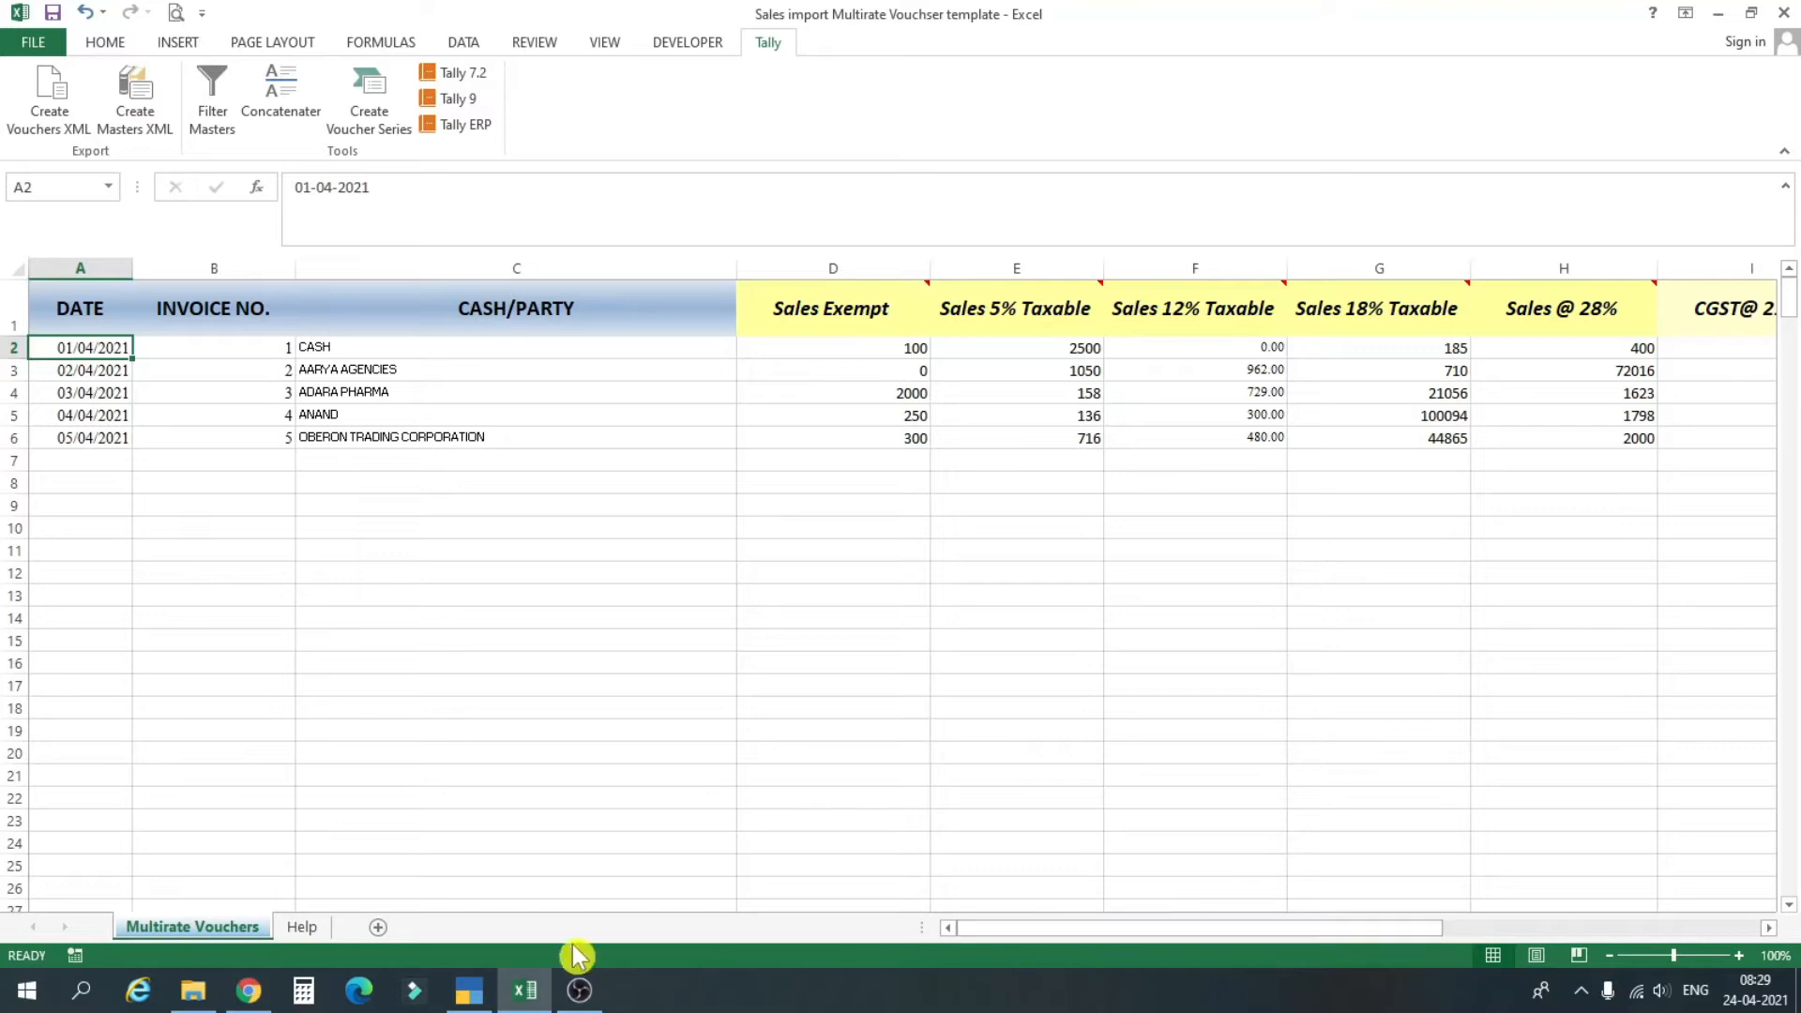
{"action": "left_click", "coordinate": [469, 989]}
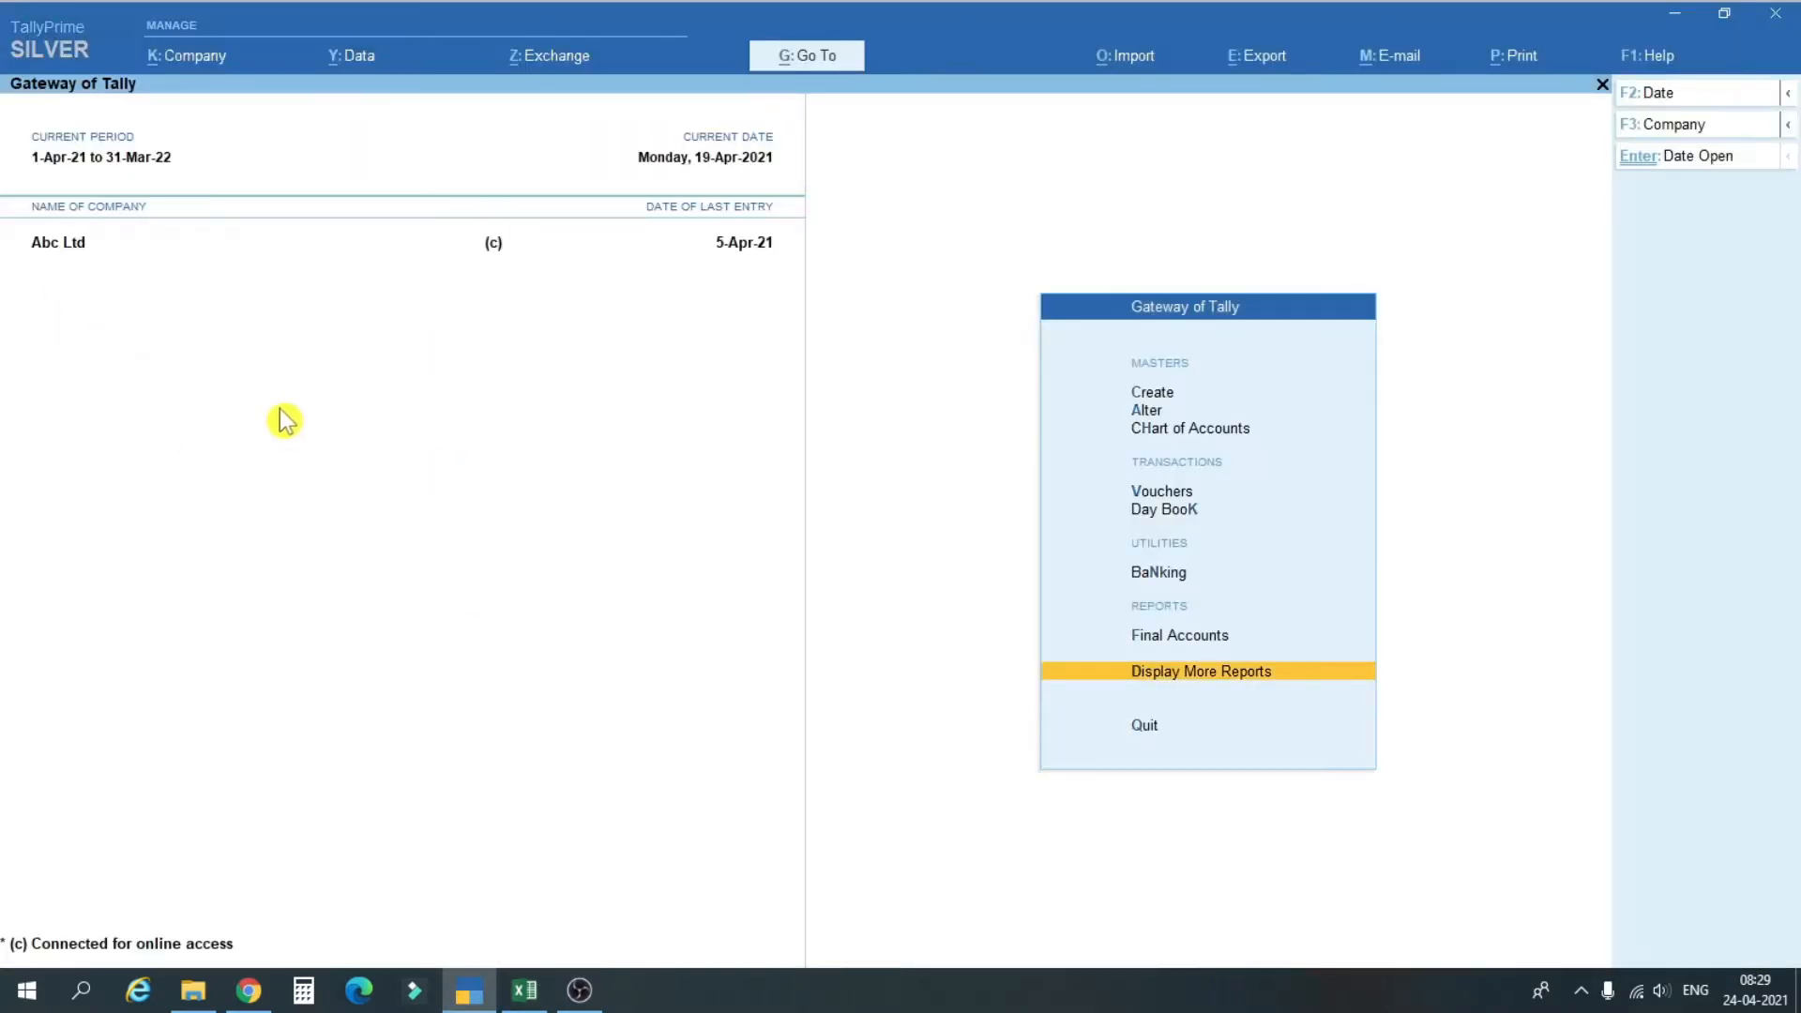
{"action": "key", "text": "alt+Tab"}
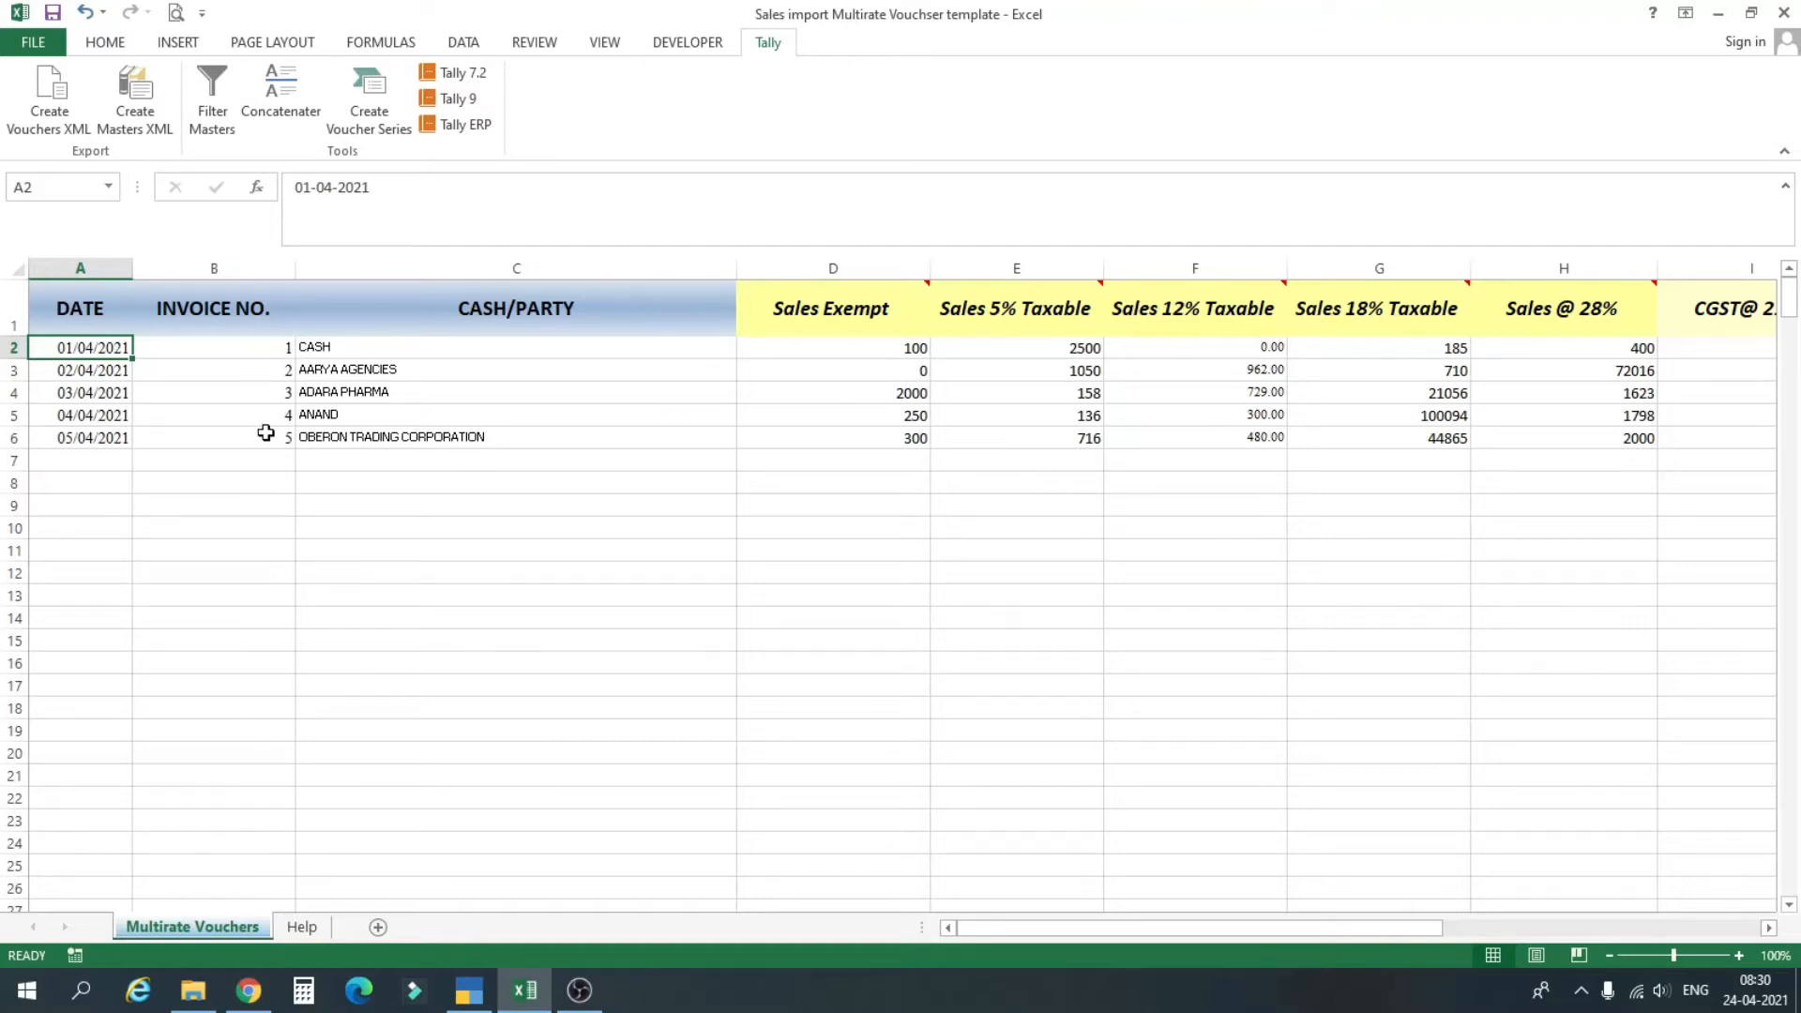
Review the party ledger names in the CASH/PARTY column, cells C2 to C6
{"action": "left_click", "coordinate": [329, 349]}
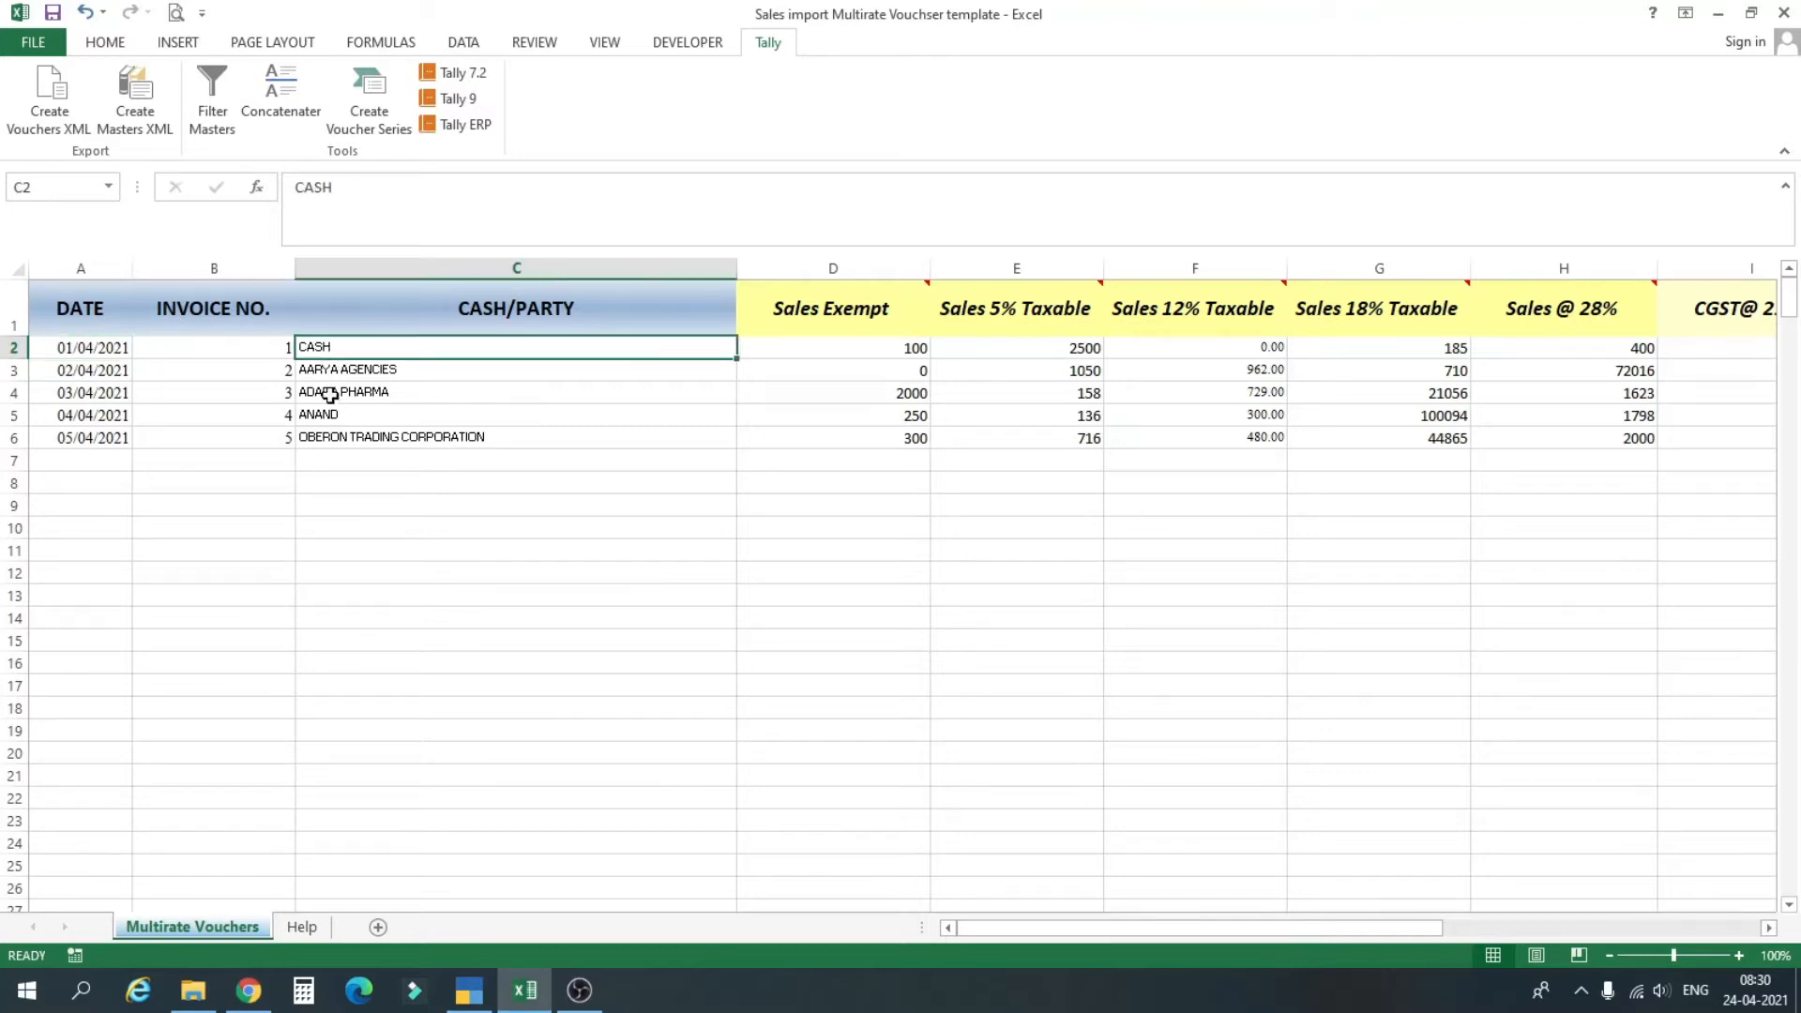
{"action": "left_click", "coordinate": [337, 373]}
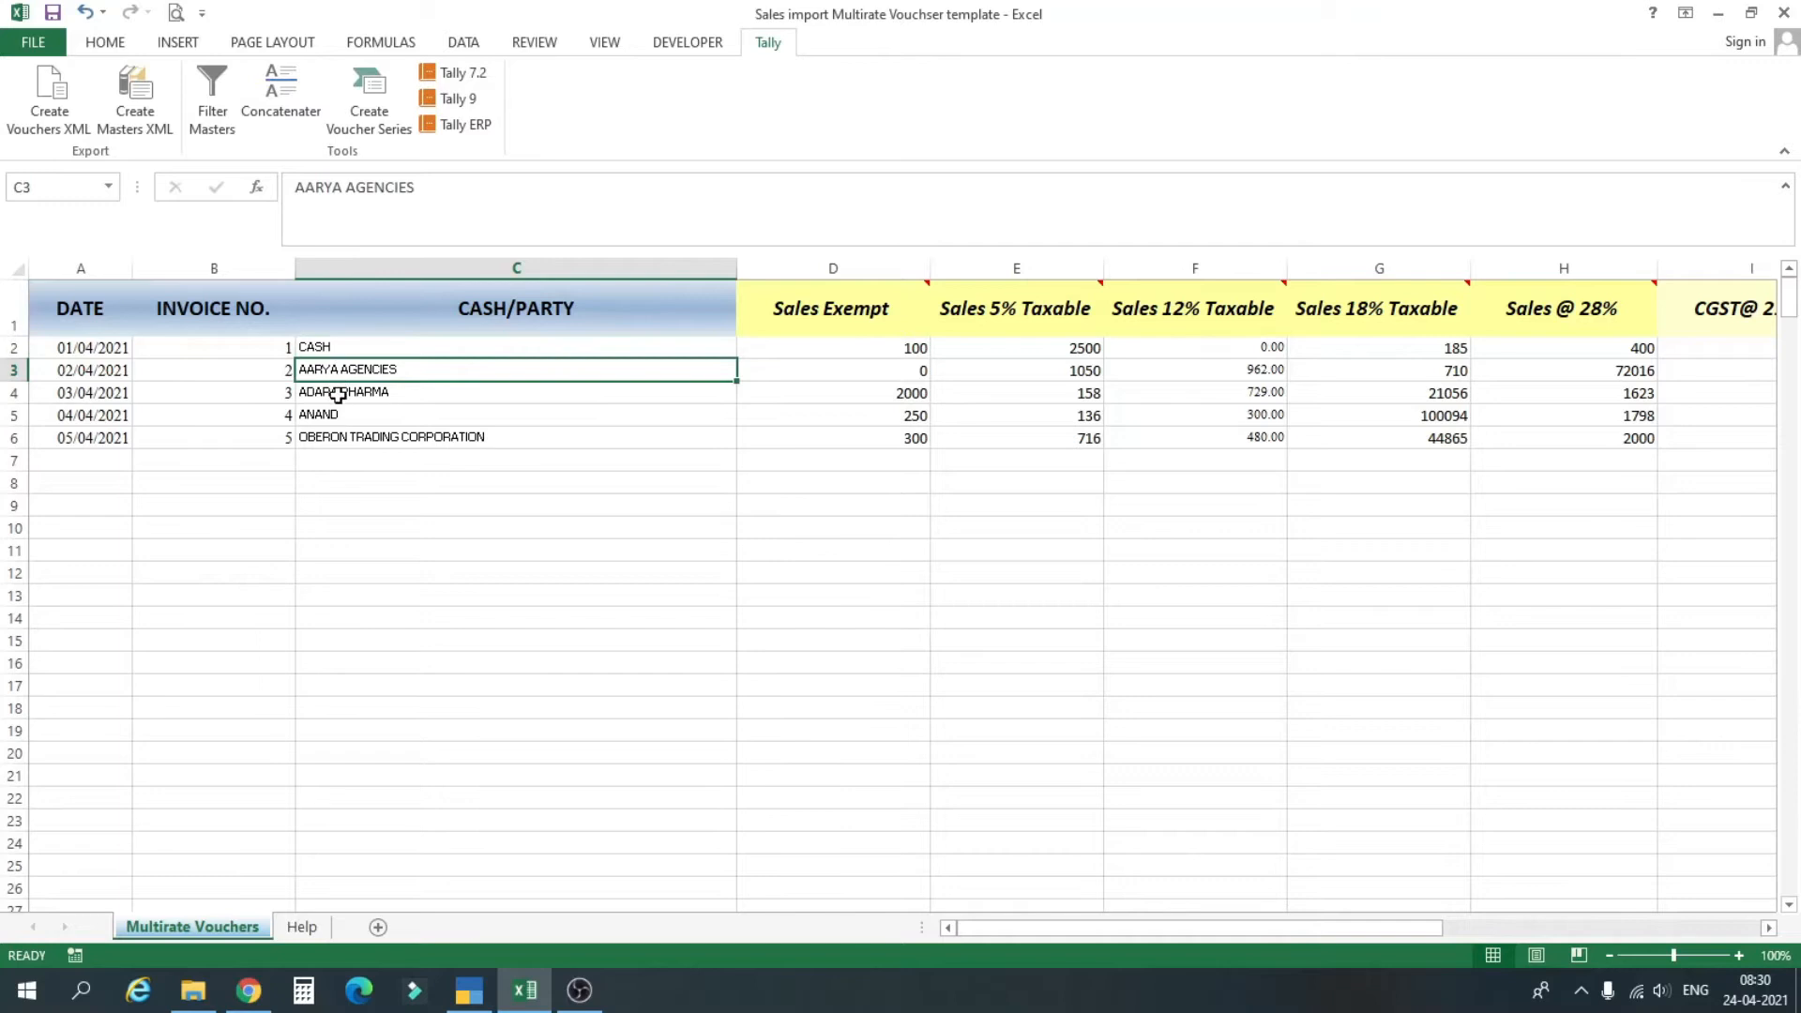
{"action": "left_click", "coordinate": [354, 395]}
{"action": "left_click", "coordinate": [349, 418]}
{"action": "left_click", "coordinate": [350, 440]}
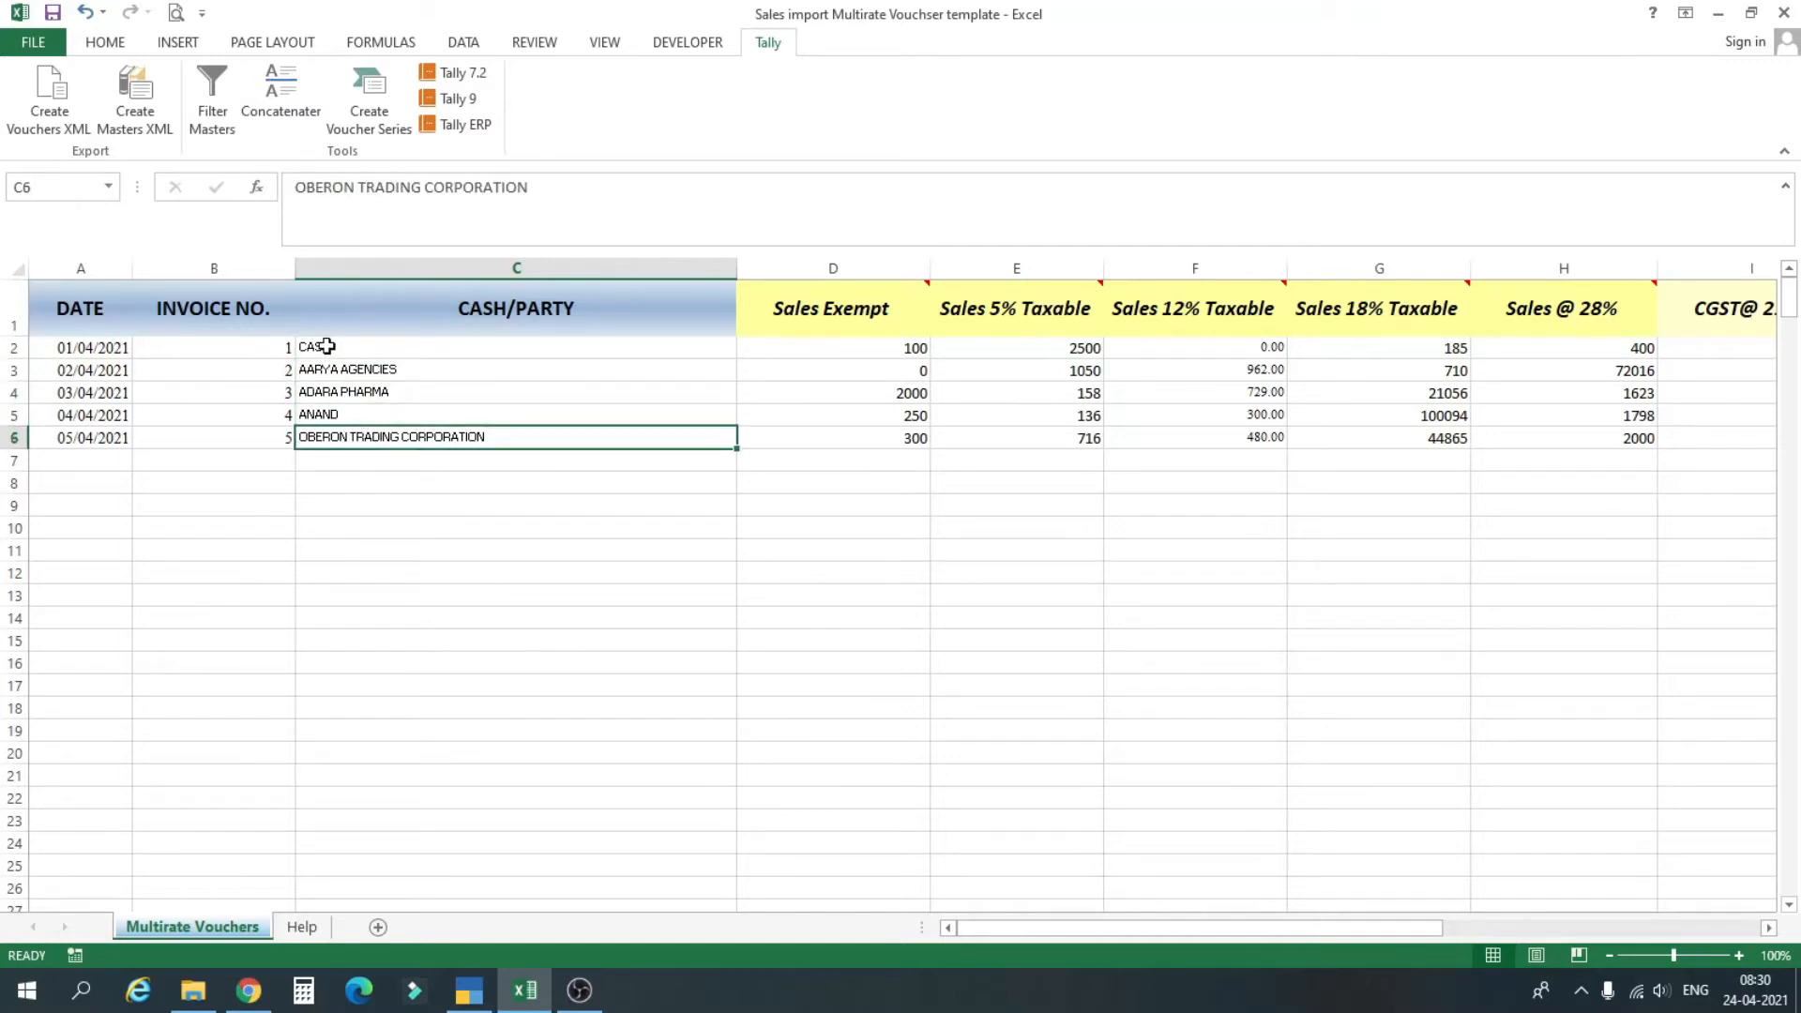
{"action": "left_click_drag", "start_coordinate": [329, 348], "coordinate": [327, 442]}
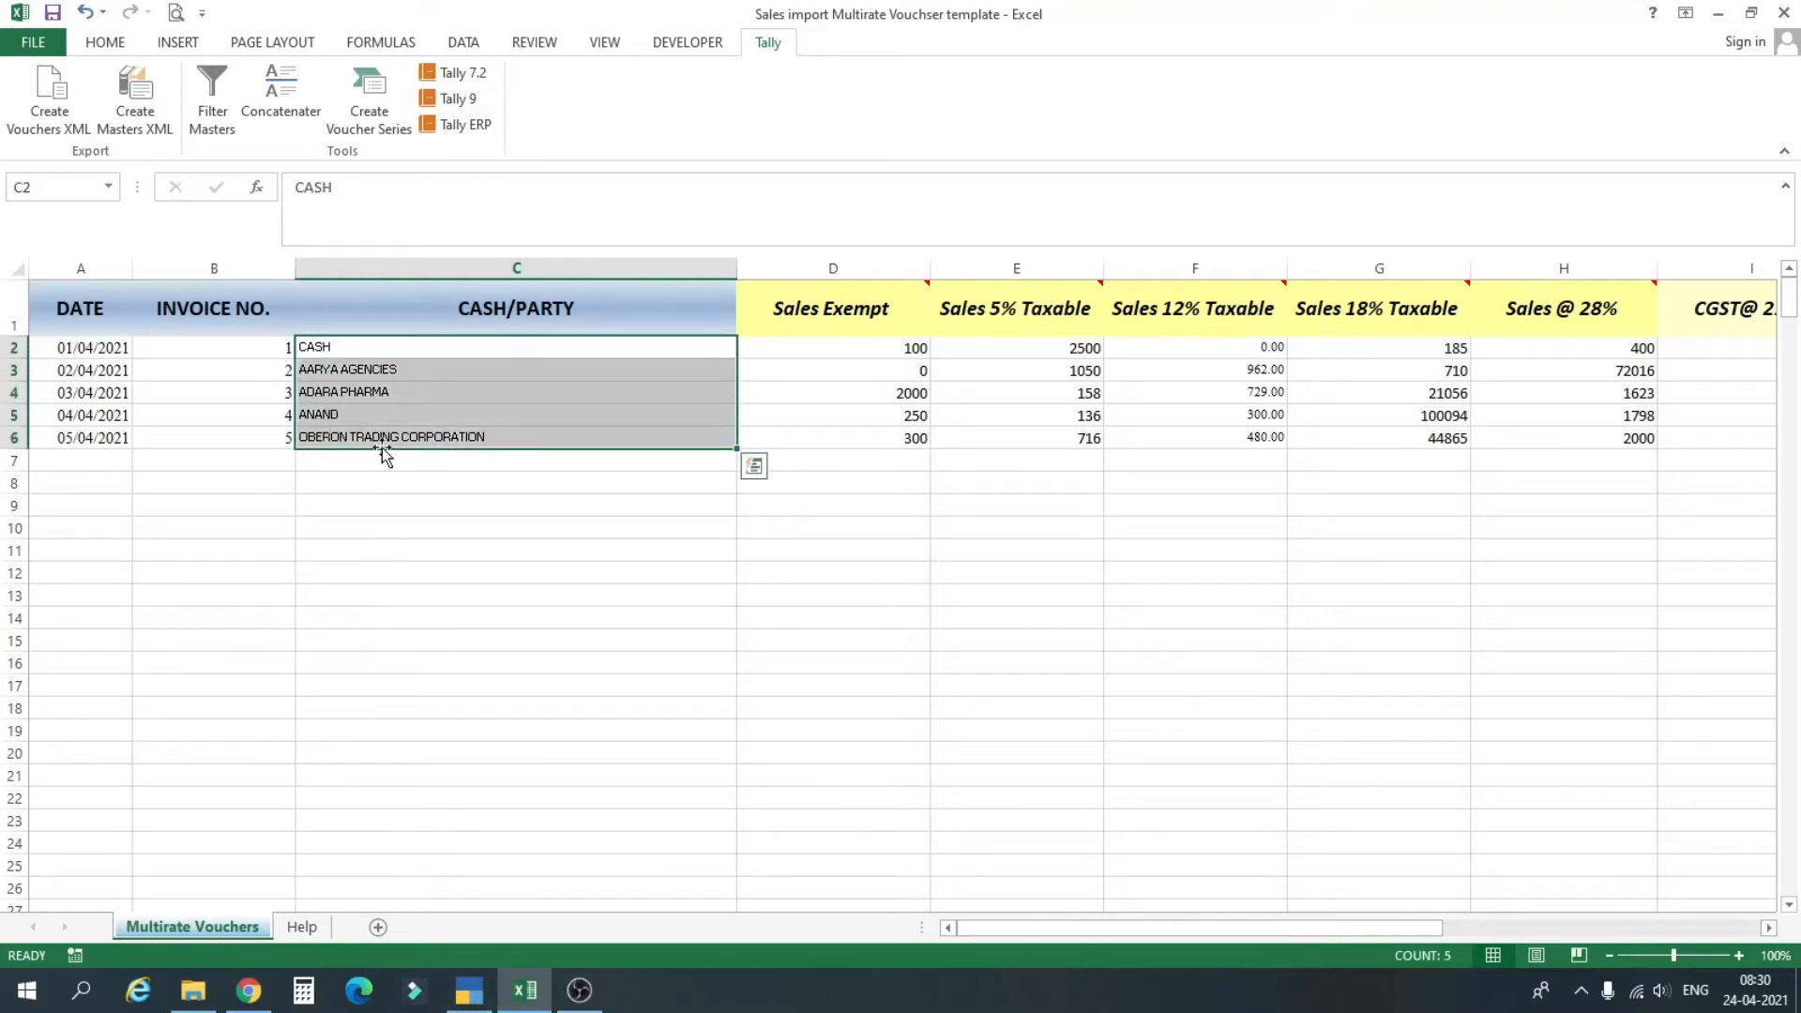
{"action": "left_click", "coordinate": [340, 353]}
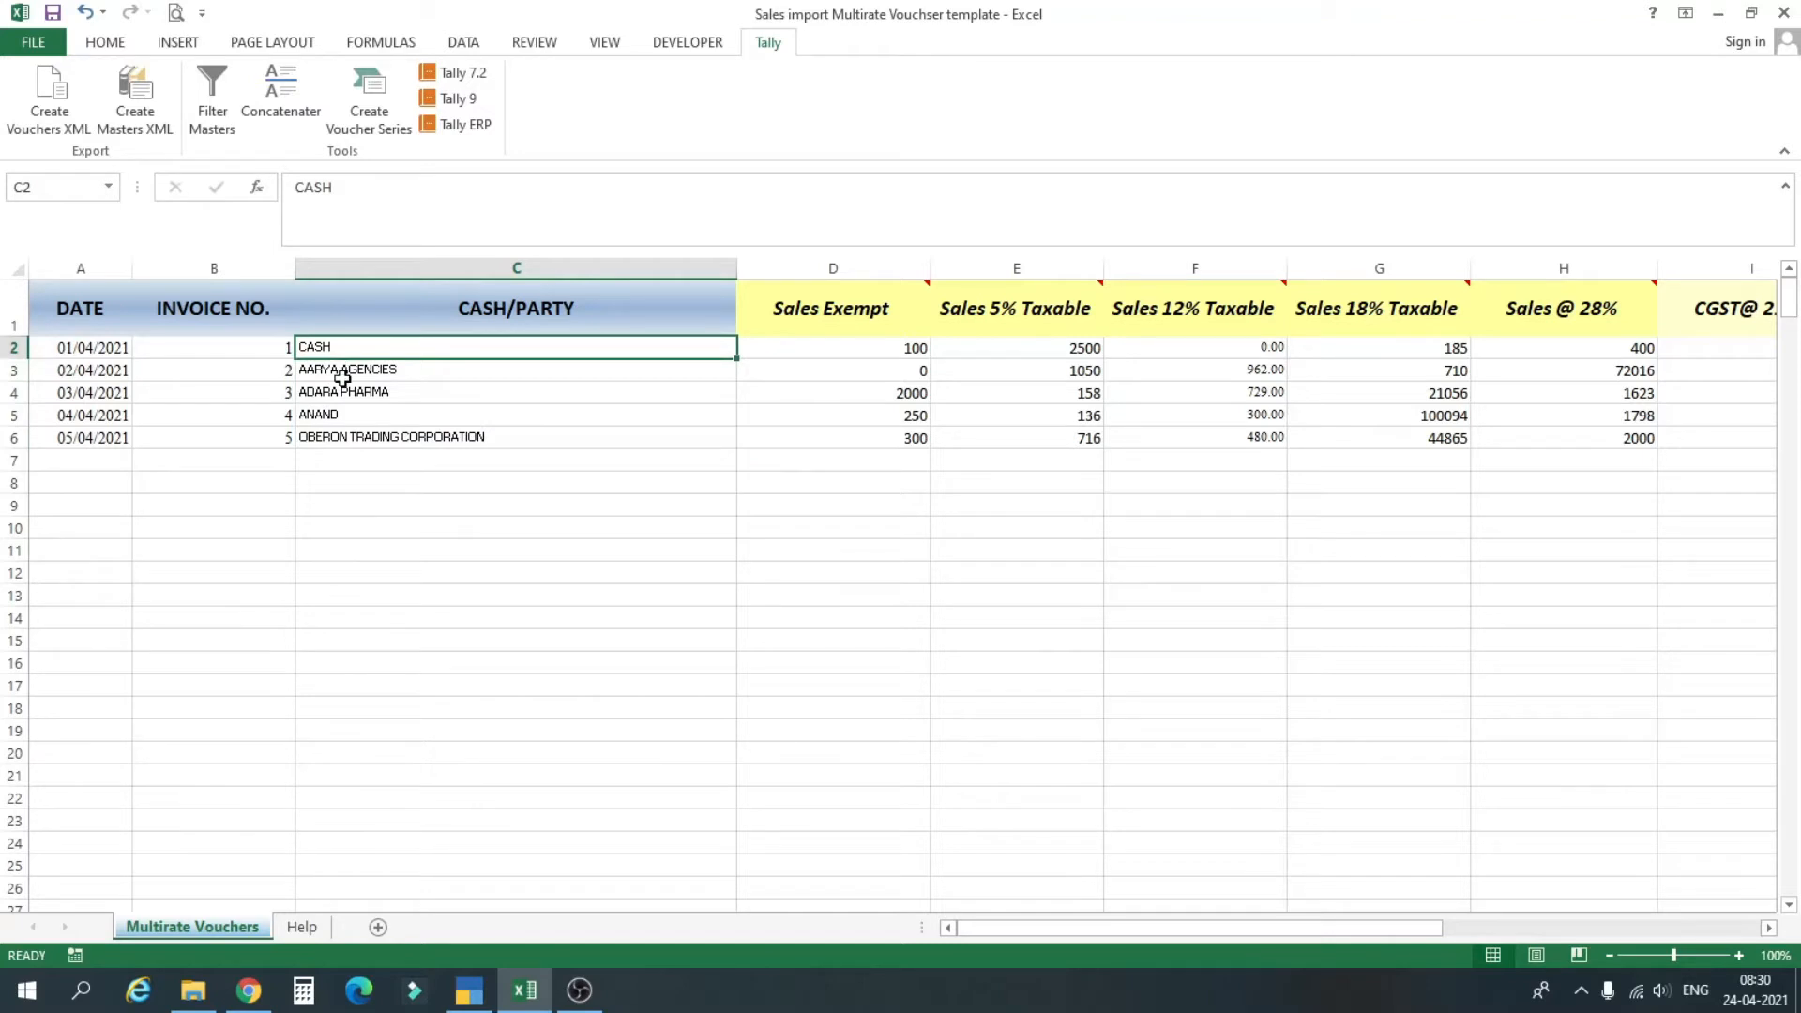
{"action": "left_click", "coordinate": [347, 371]}
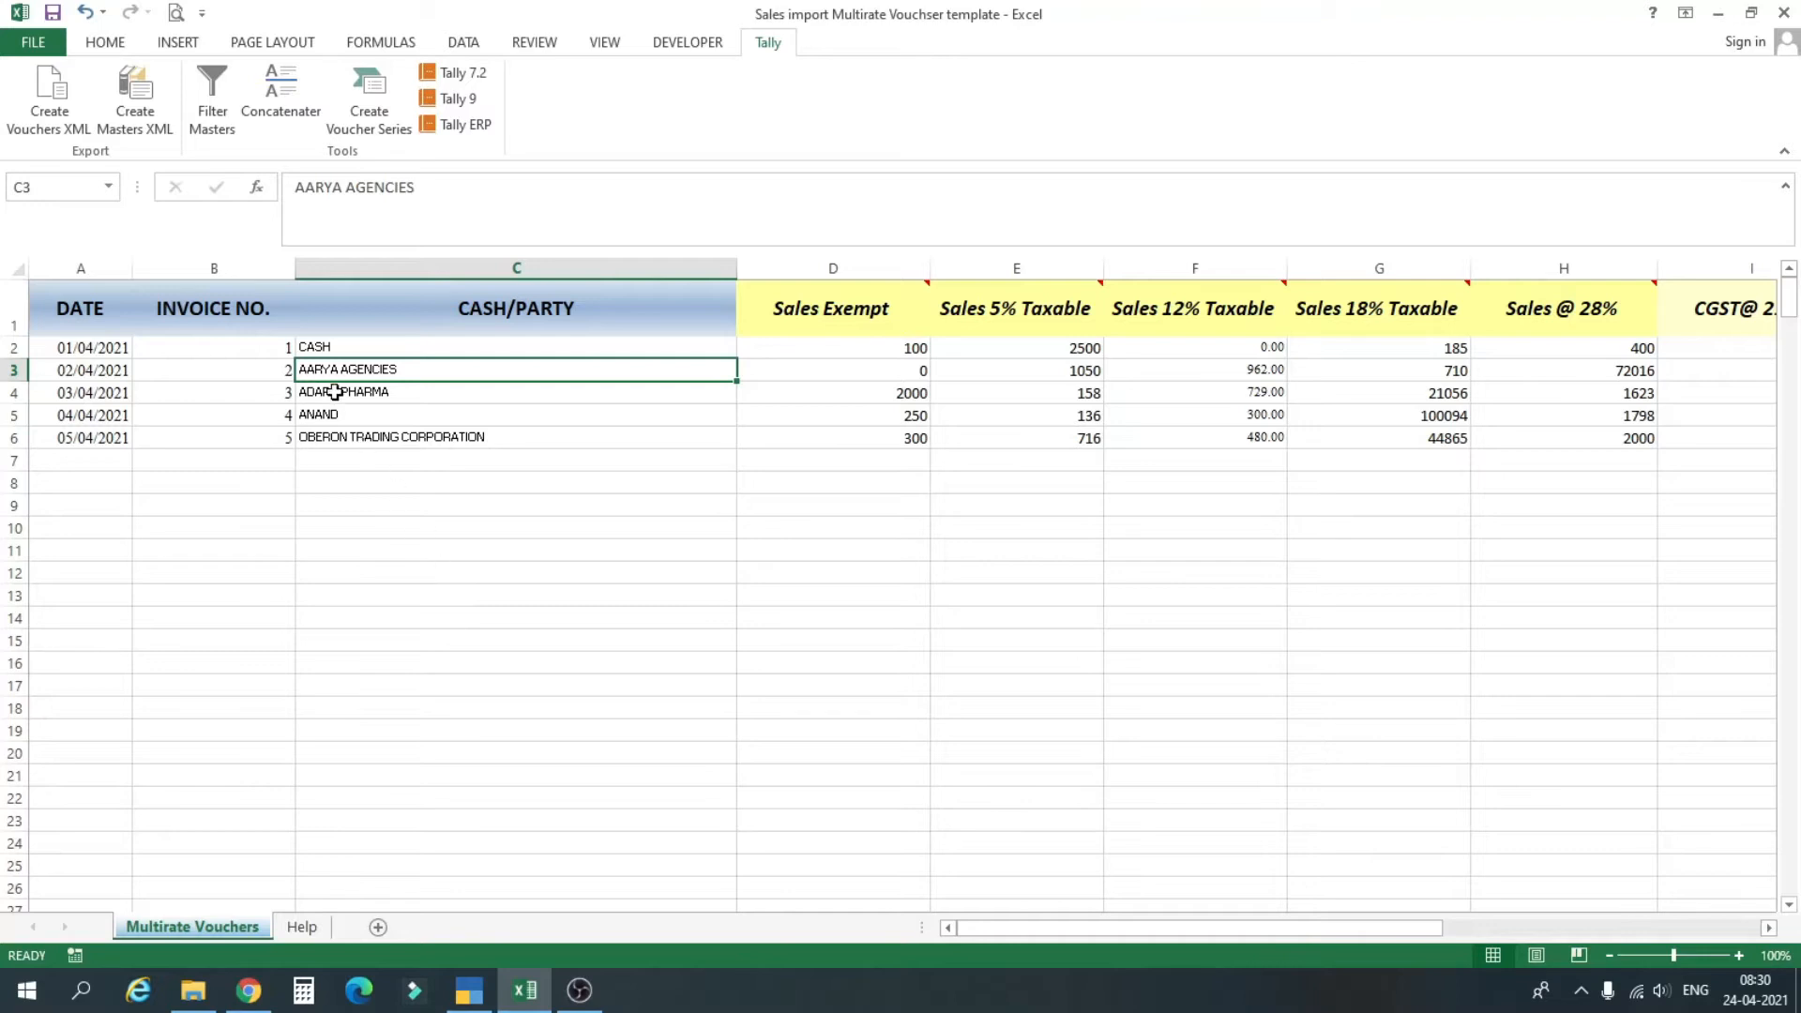
{"action": "left_click_drag", "start_coordinate": [343, 349], "coordinate": [333, 442]}
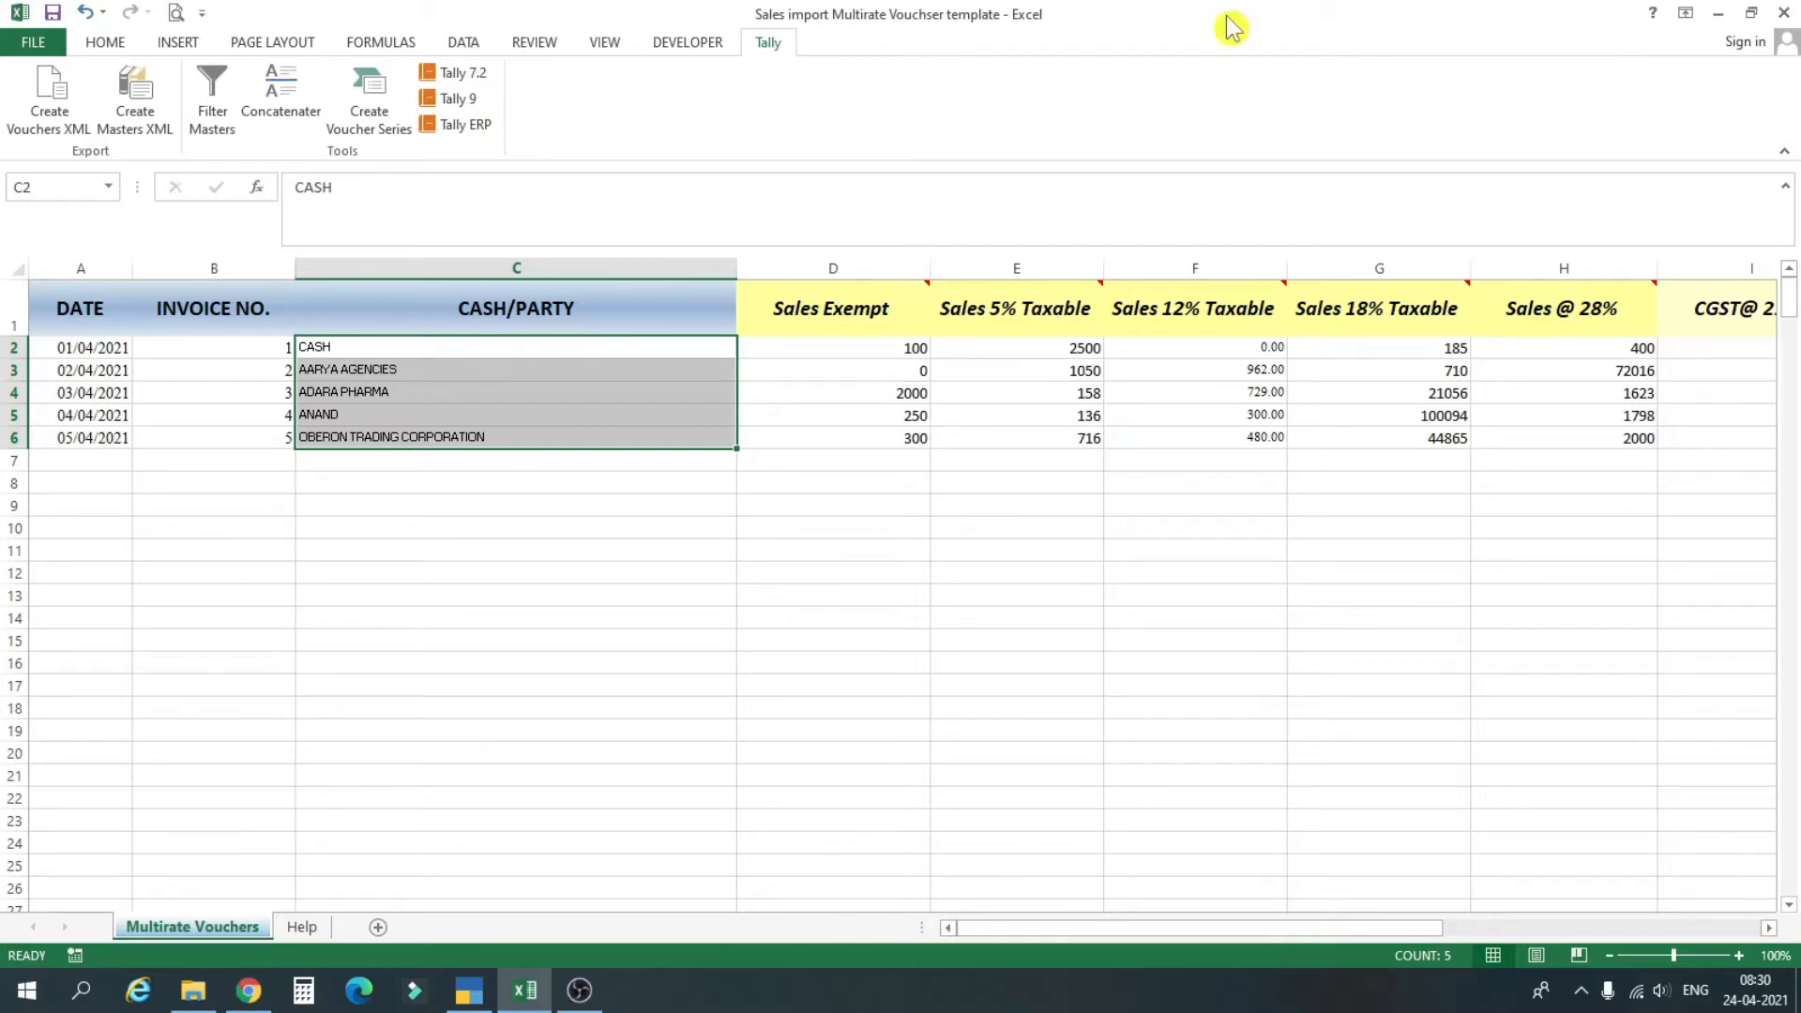
Examine the sales ledger headers from Sales Exempt to Sales @ 28% in row 1
{"action": "left_click", "coordinate": [807, 305]}
{"action": "left_click", "coordinate": [1076, 304]}
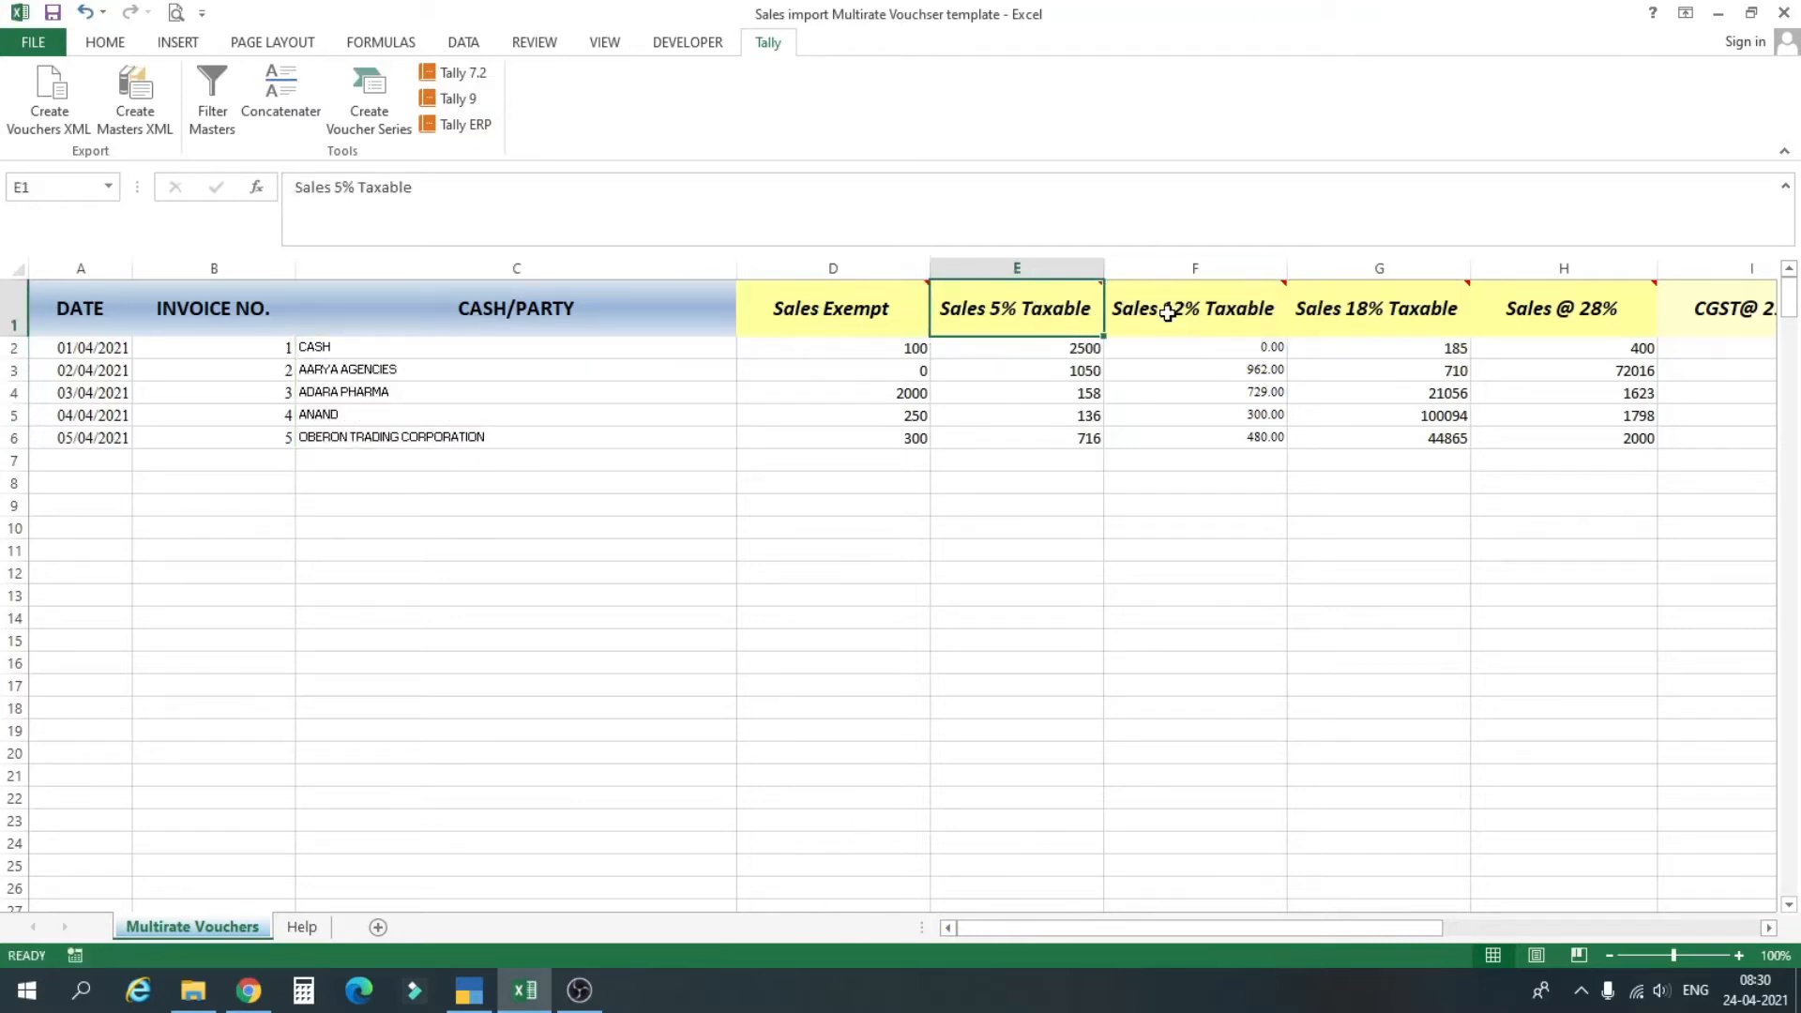
{"action": "left_click", "coordinate": [1219, 305]}
{"action": "left_click", "coordinate": [1444, 311]}
{"action": "left_click_drag", "start_coordinate": [814, 305], "coordinate": [1556, 307]}
{"action": "left_click", "coordinate": [1195, 595]}
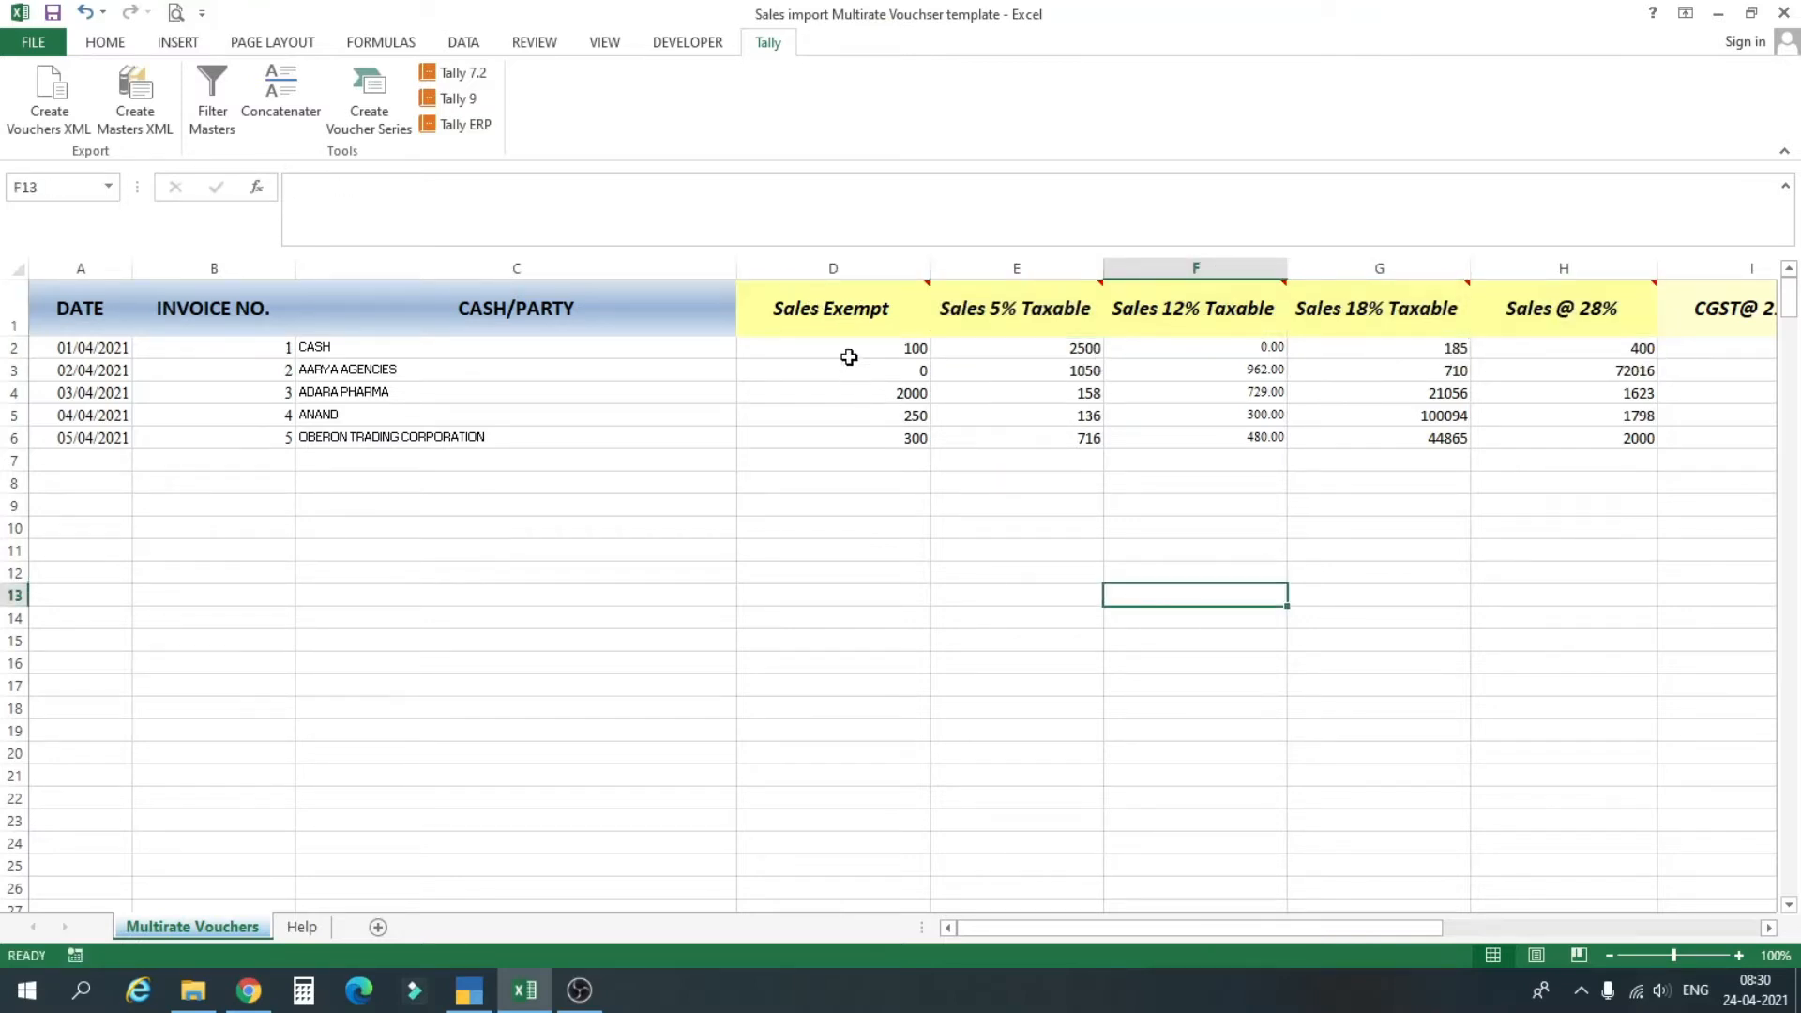
{"action": "left_click", "coordinate": [833, 304]}
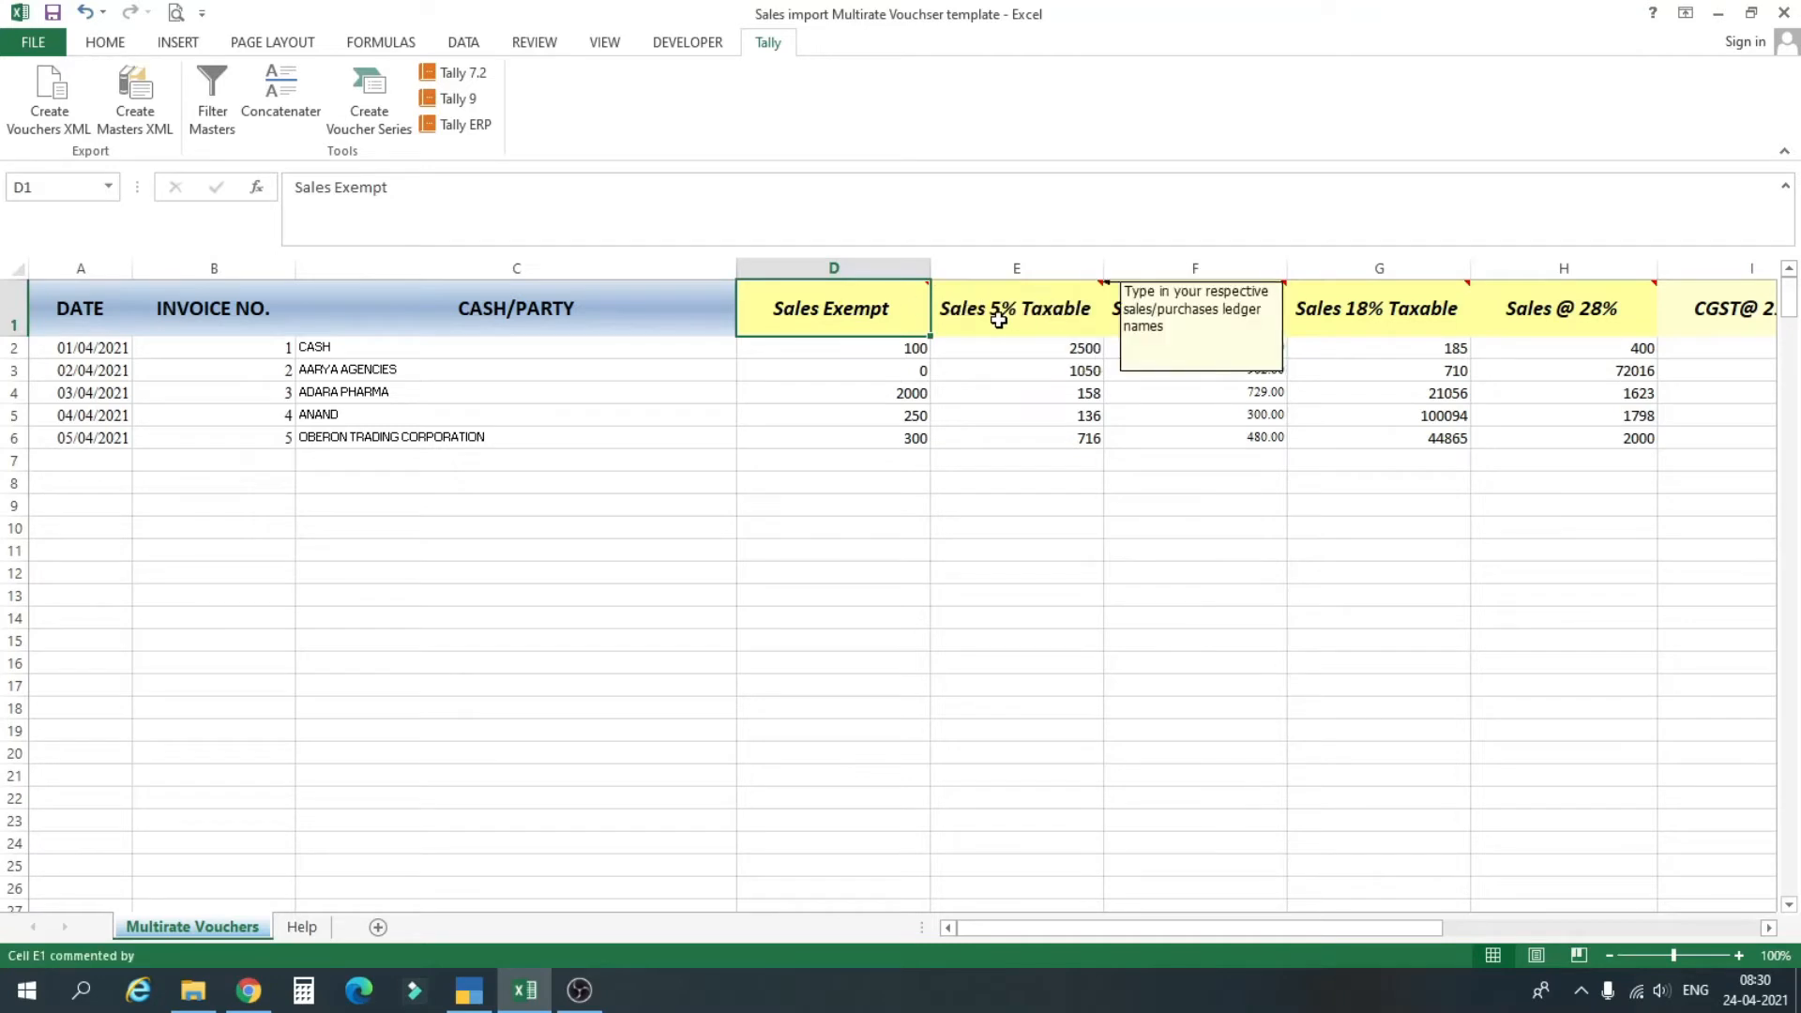
{"action": "left_click", "coordinate": [1001, 318]}
{"action": "left_click", "coordinate": [1091, 526]}
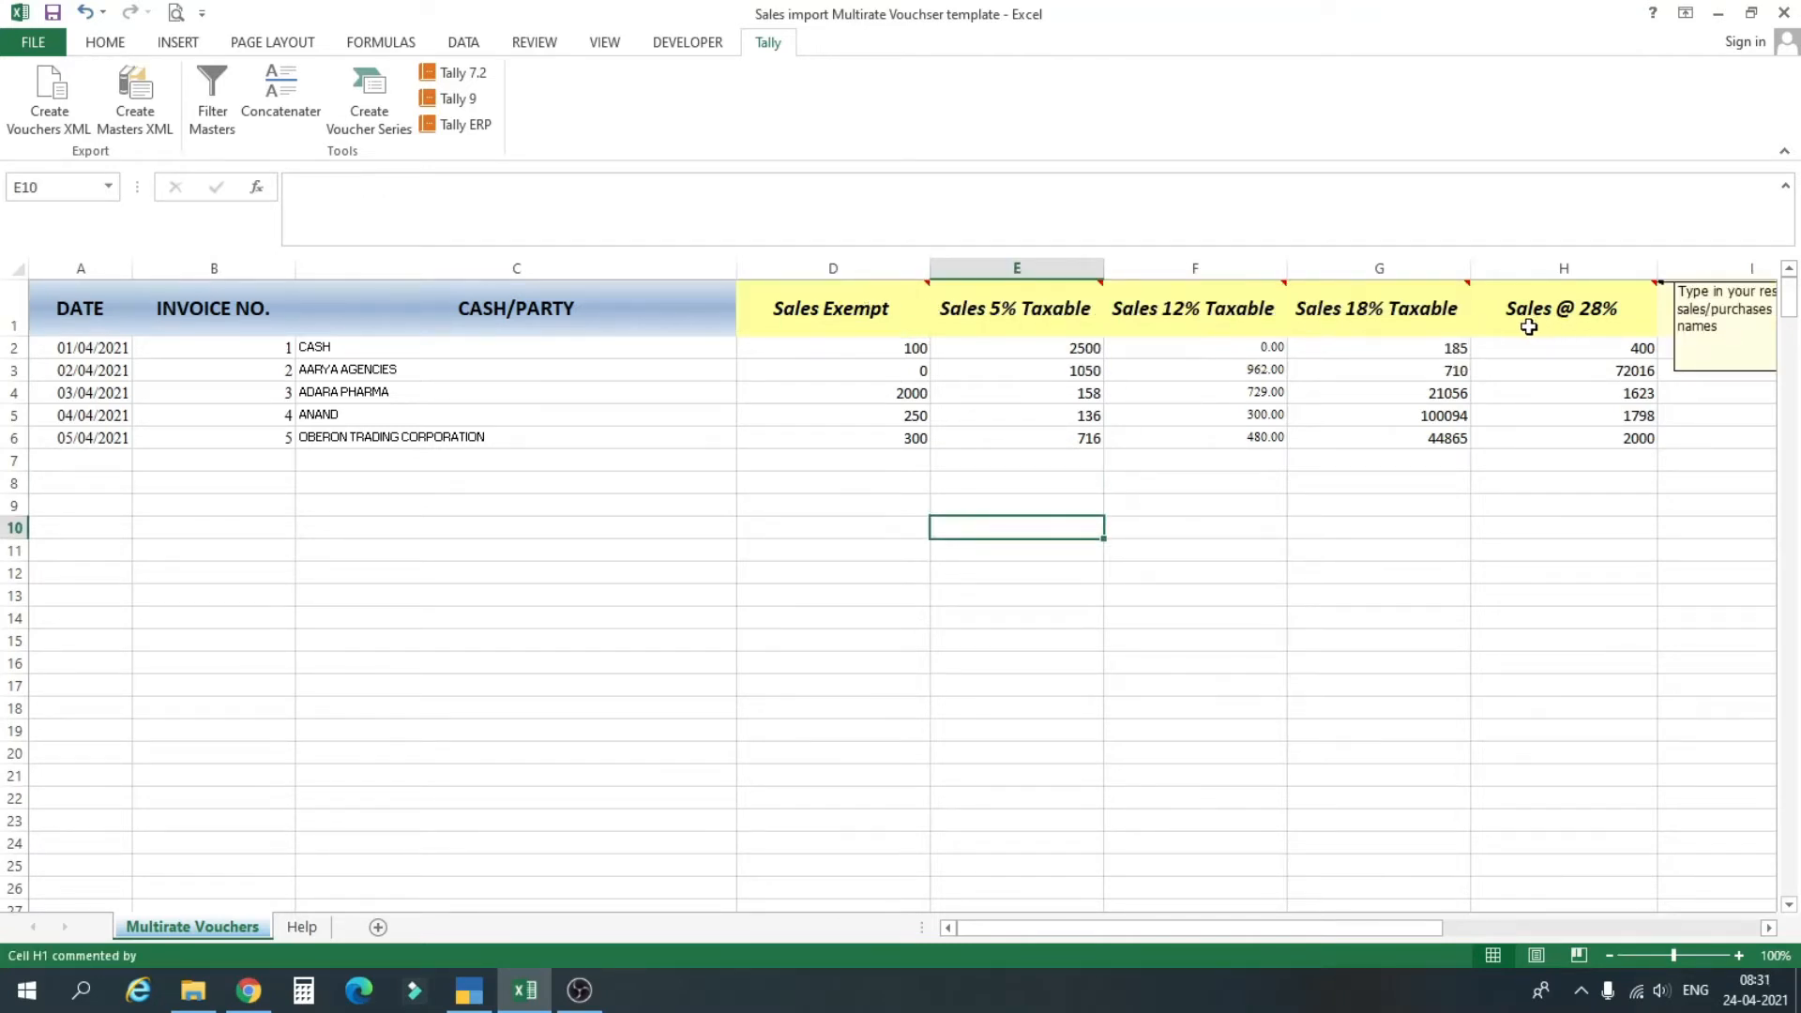
Try SALES 0% as the ledger name in header cell D1, and undo the change
{"action": "left_click", "coordinate": [861, 307]}
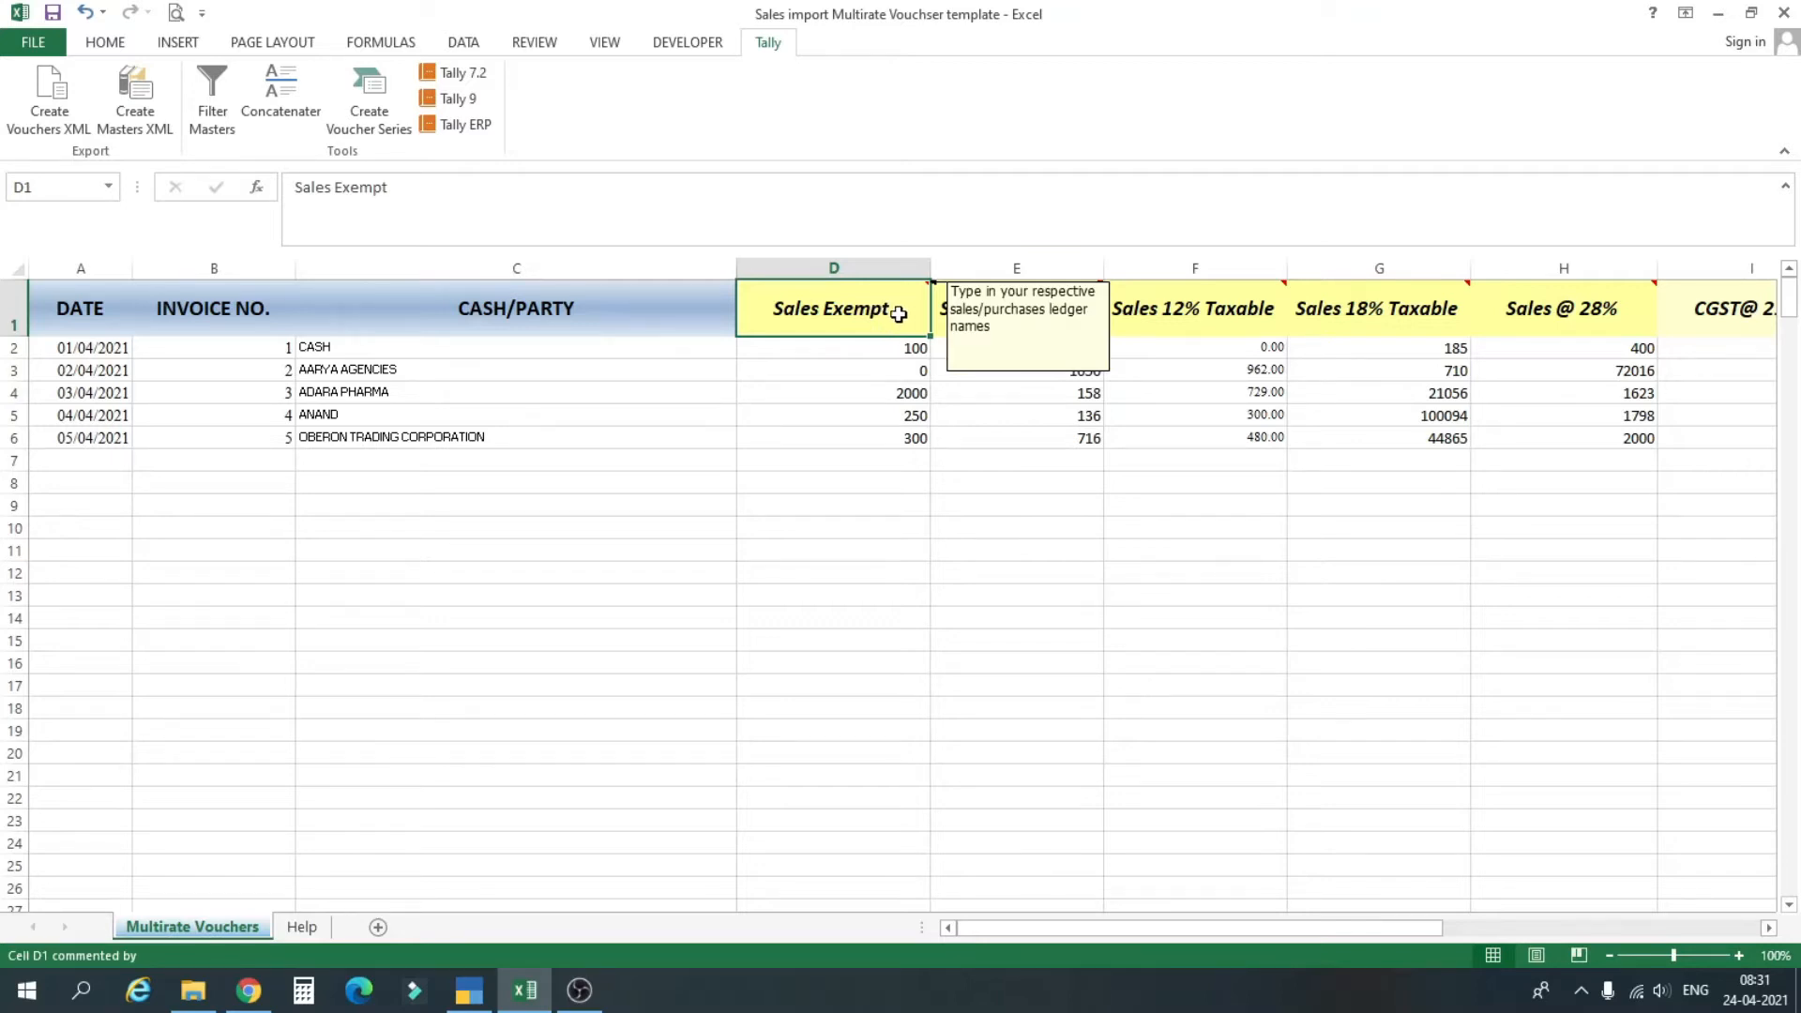
{"action": "type", "text": "S"}
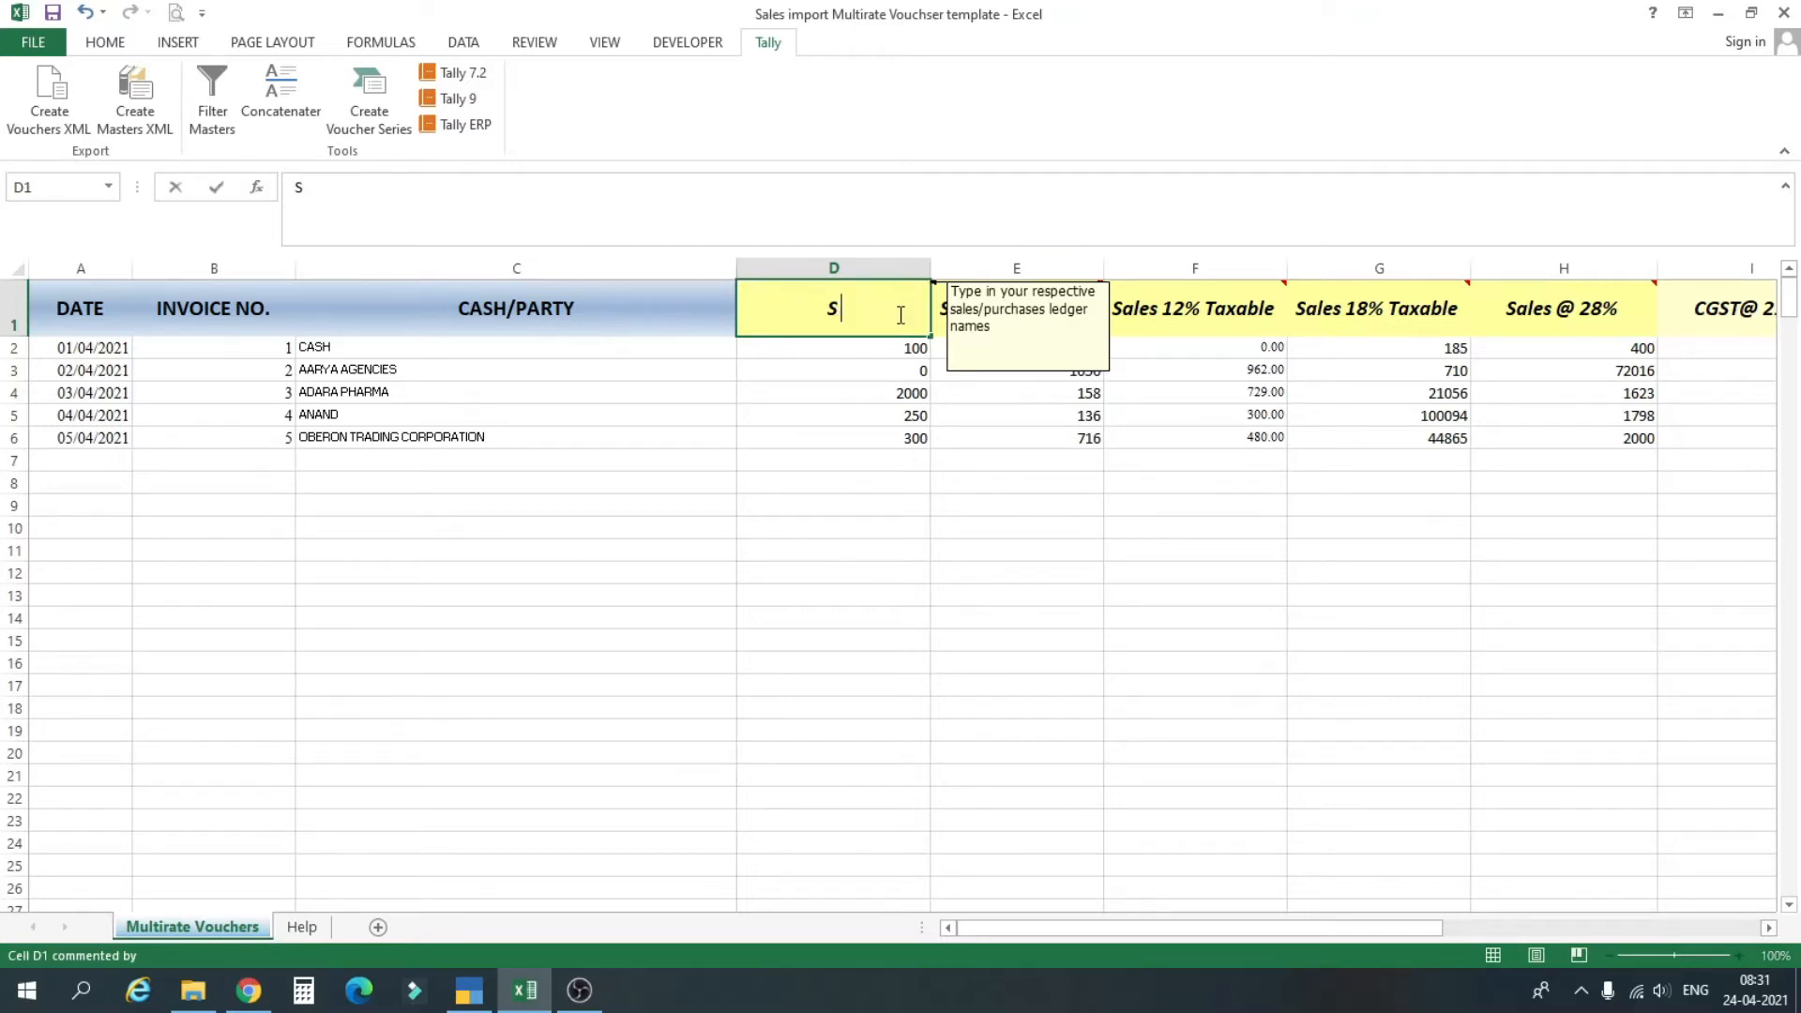
{"action": "type", "text": "ALES 0%"}
{"action": "key", "text": "Return"}
{"action": "left_click", "coordinate": [898, 314]}
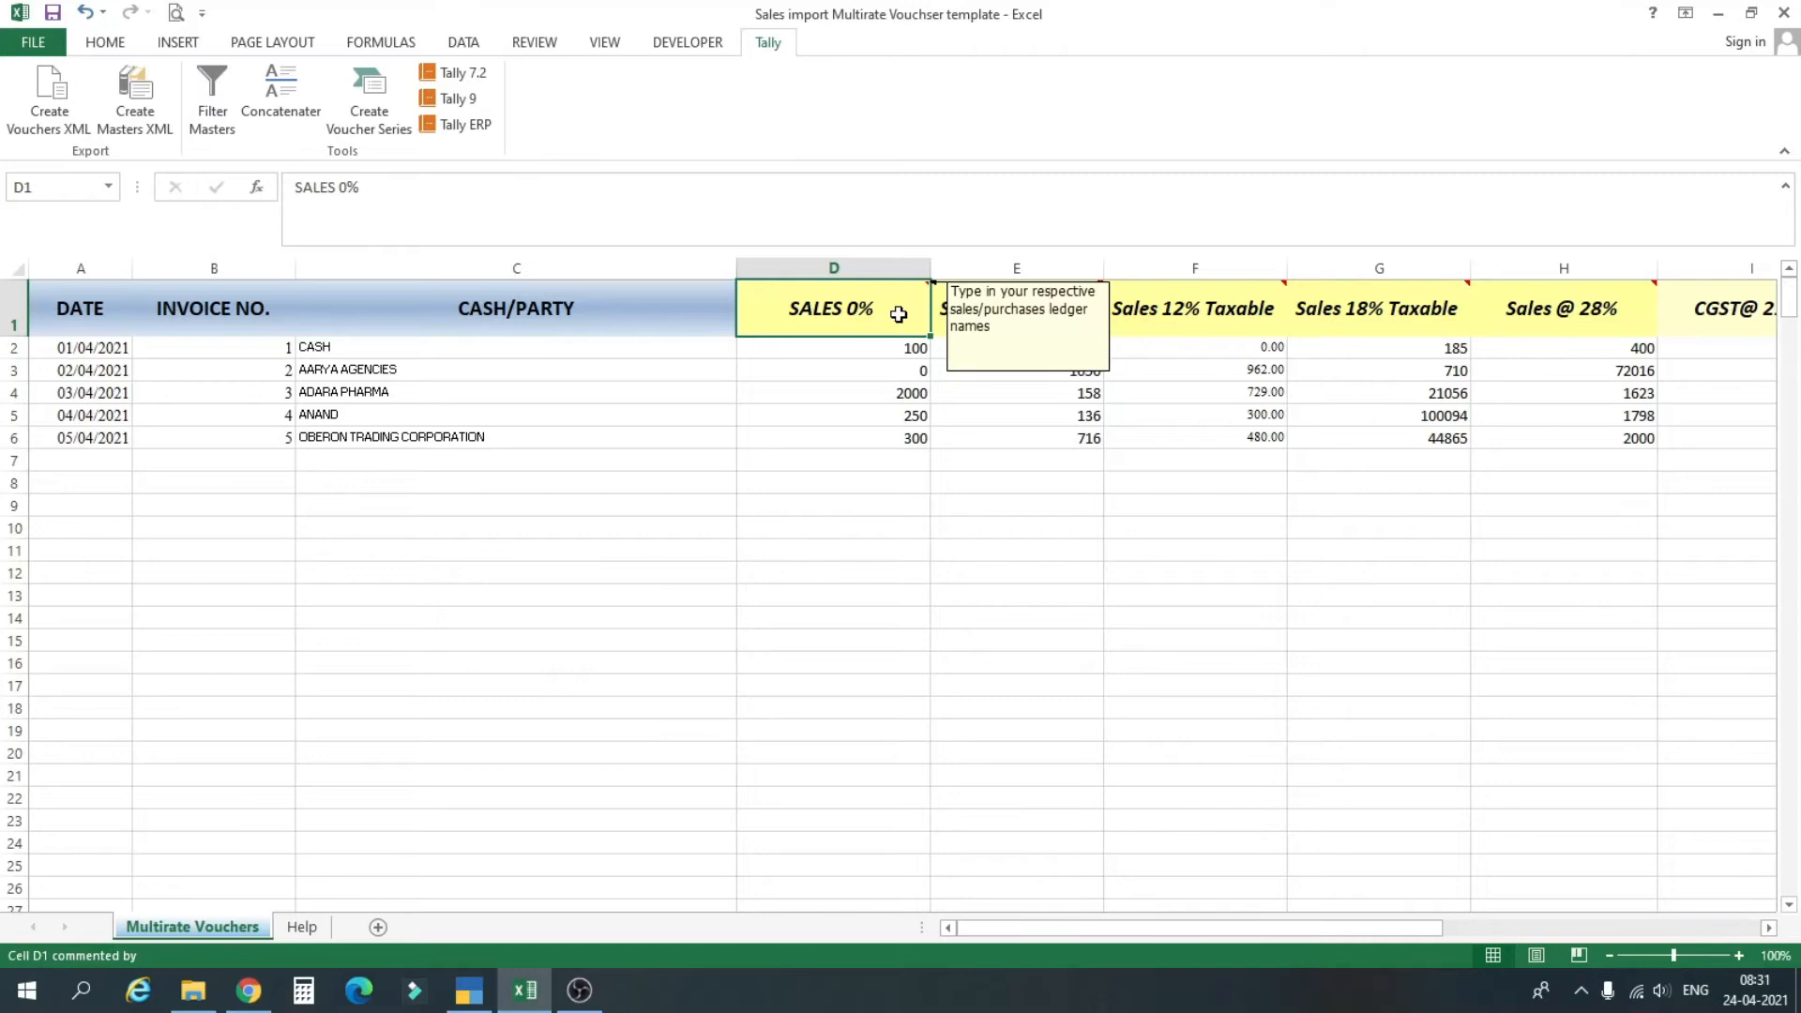
{"action": "key", "text": "ctrl+z"}
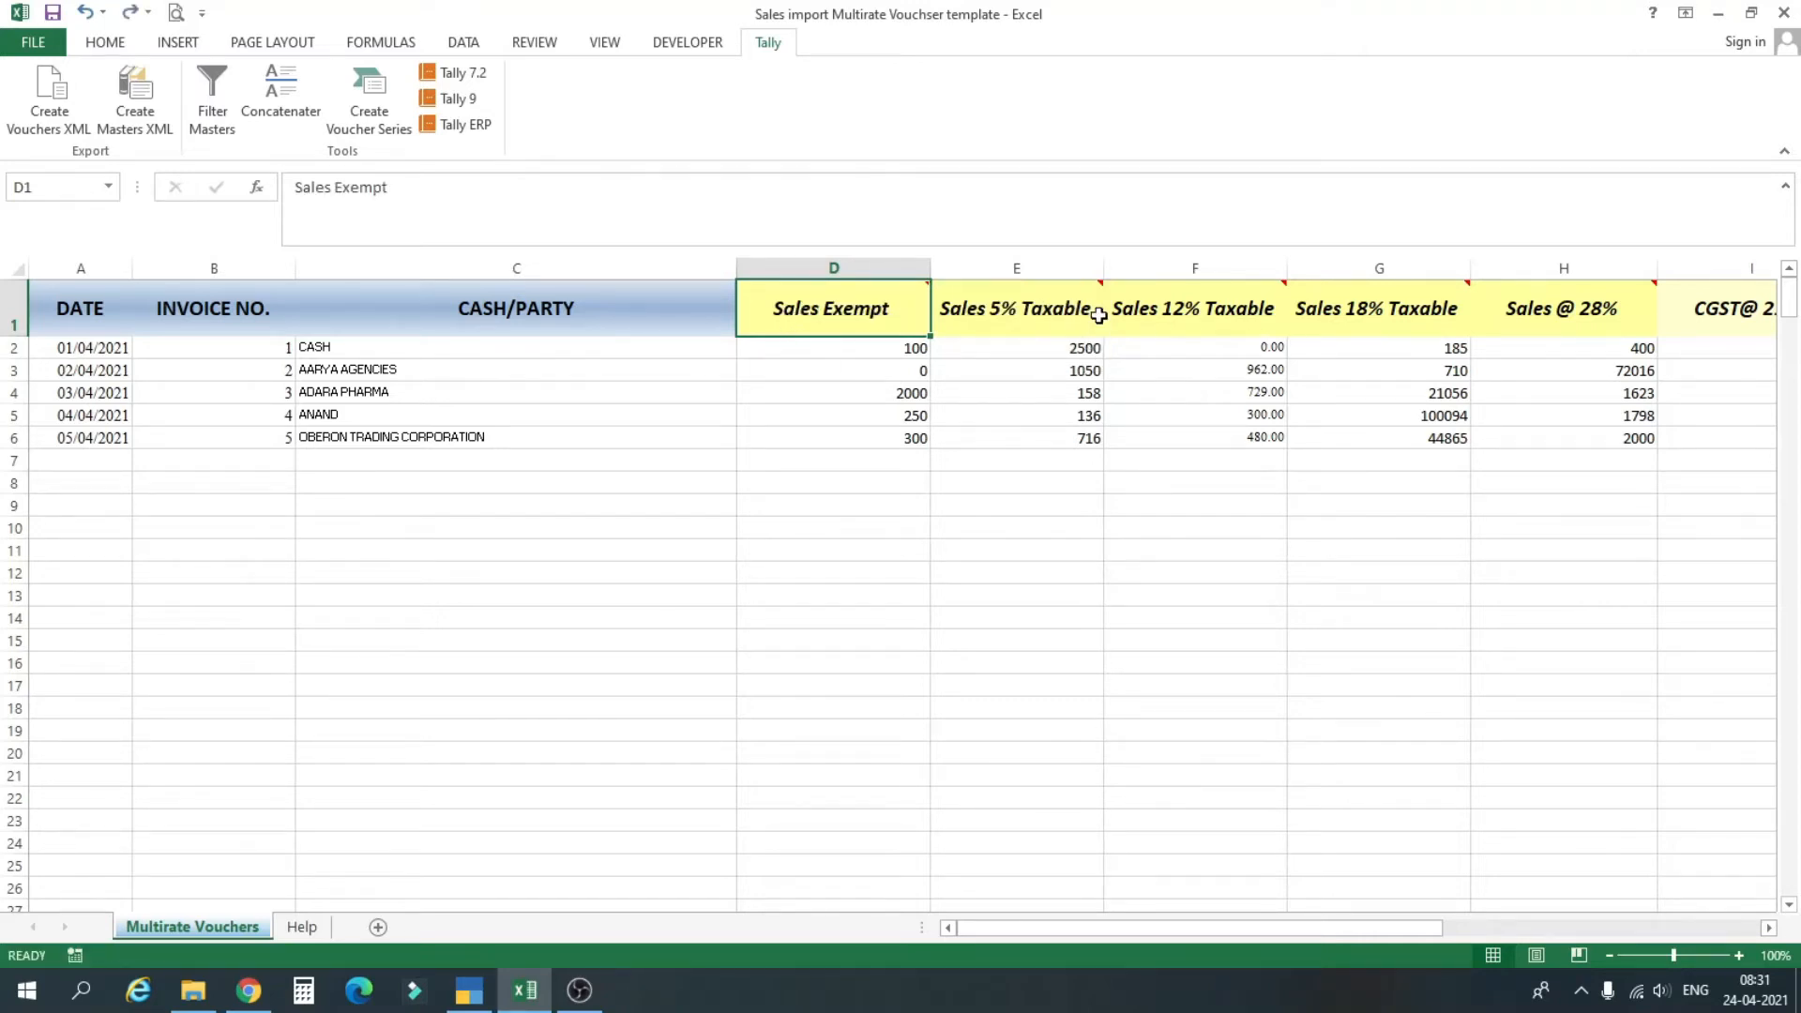
Compare the sales ledger headers in D1 to H1 with the party names in C2 to C6
{"action": "left_click_drag", "start_coordinate": [884, 302], "coordinate": [1543, 324]}
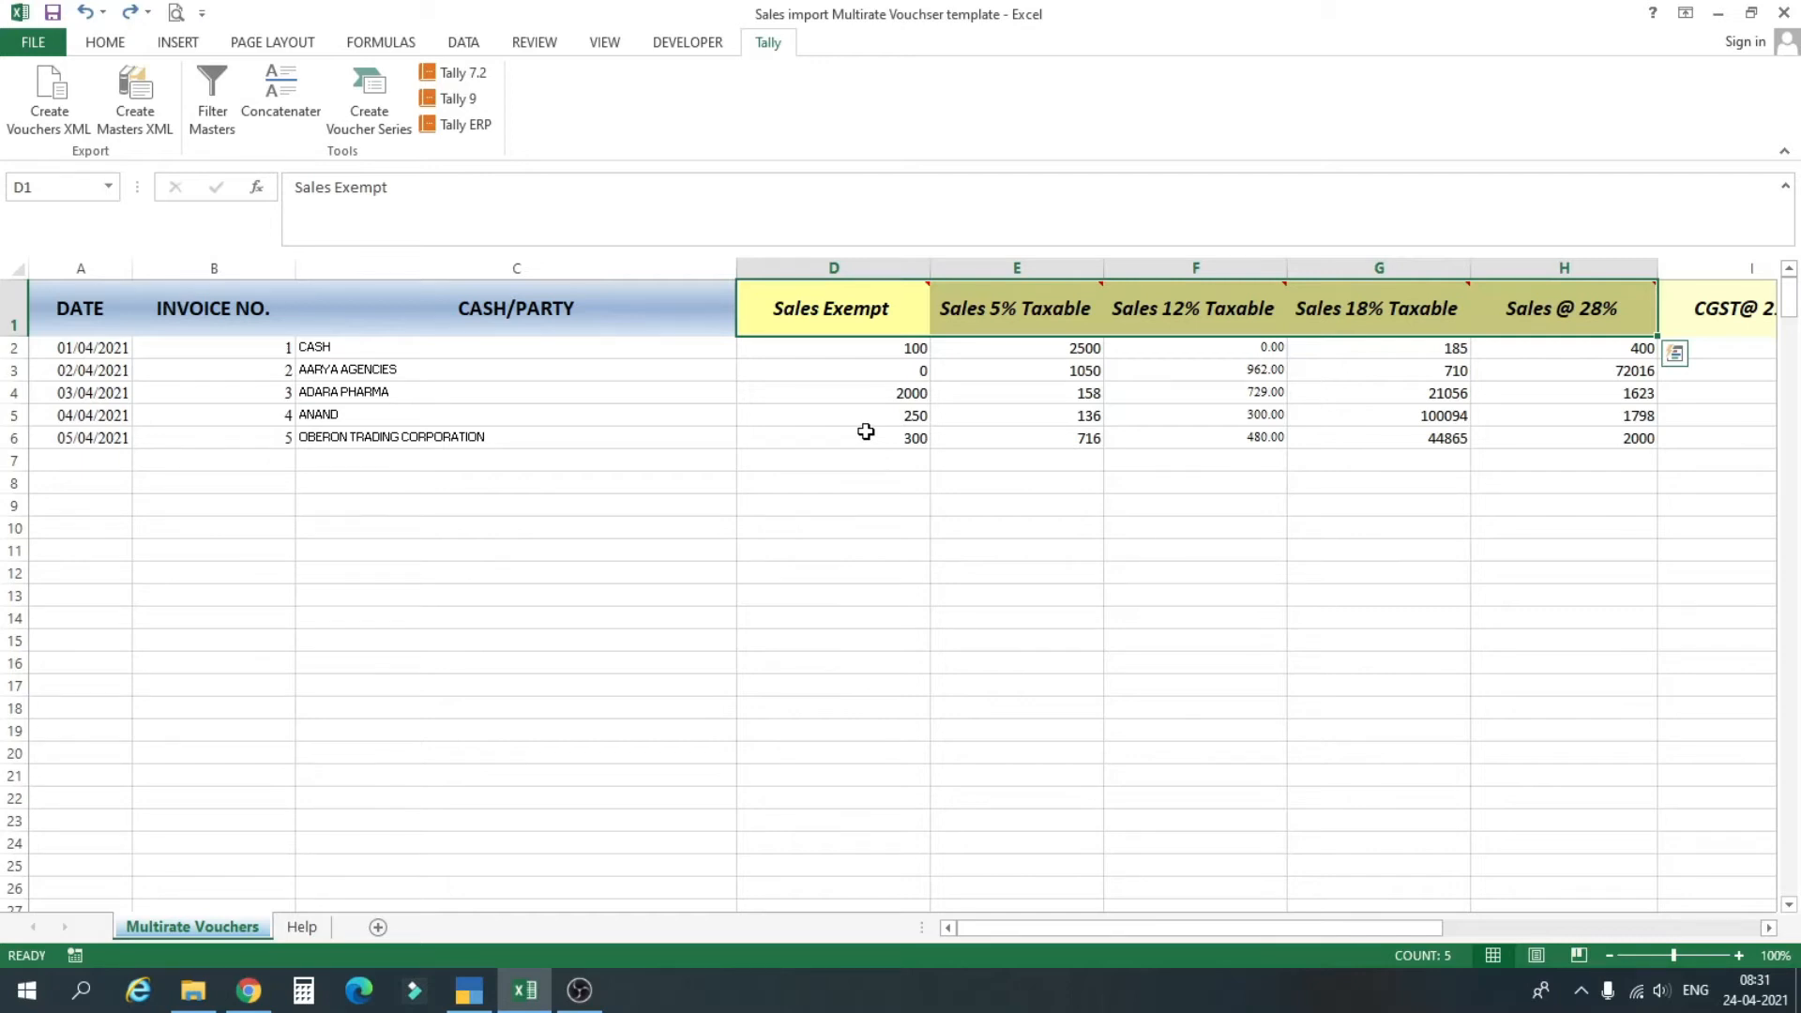
{"action": "left_click_drag", "start_coordinate": [883, 314], "coordinate": [1552, 309]}
{"action": "left_click", "coordinate": [343, 352]}
{"action": "left_click_drag", "start_coordinate": [343, 352], "coordinate": [341, 443]}
Review the CGST and SGST ledger headers for each tax rate in row 1
{"action": "left_click_drag", "start_coordinate": [1347, 932], "coordinate": [1388, 928]}
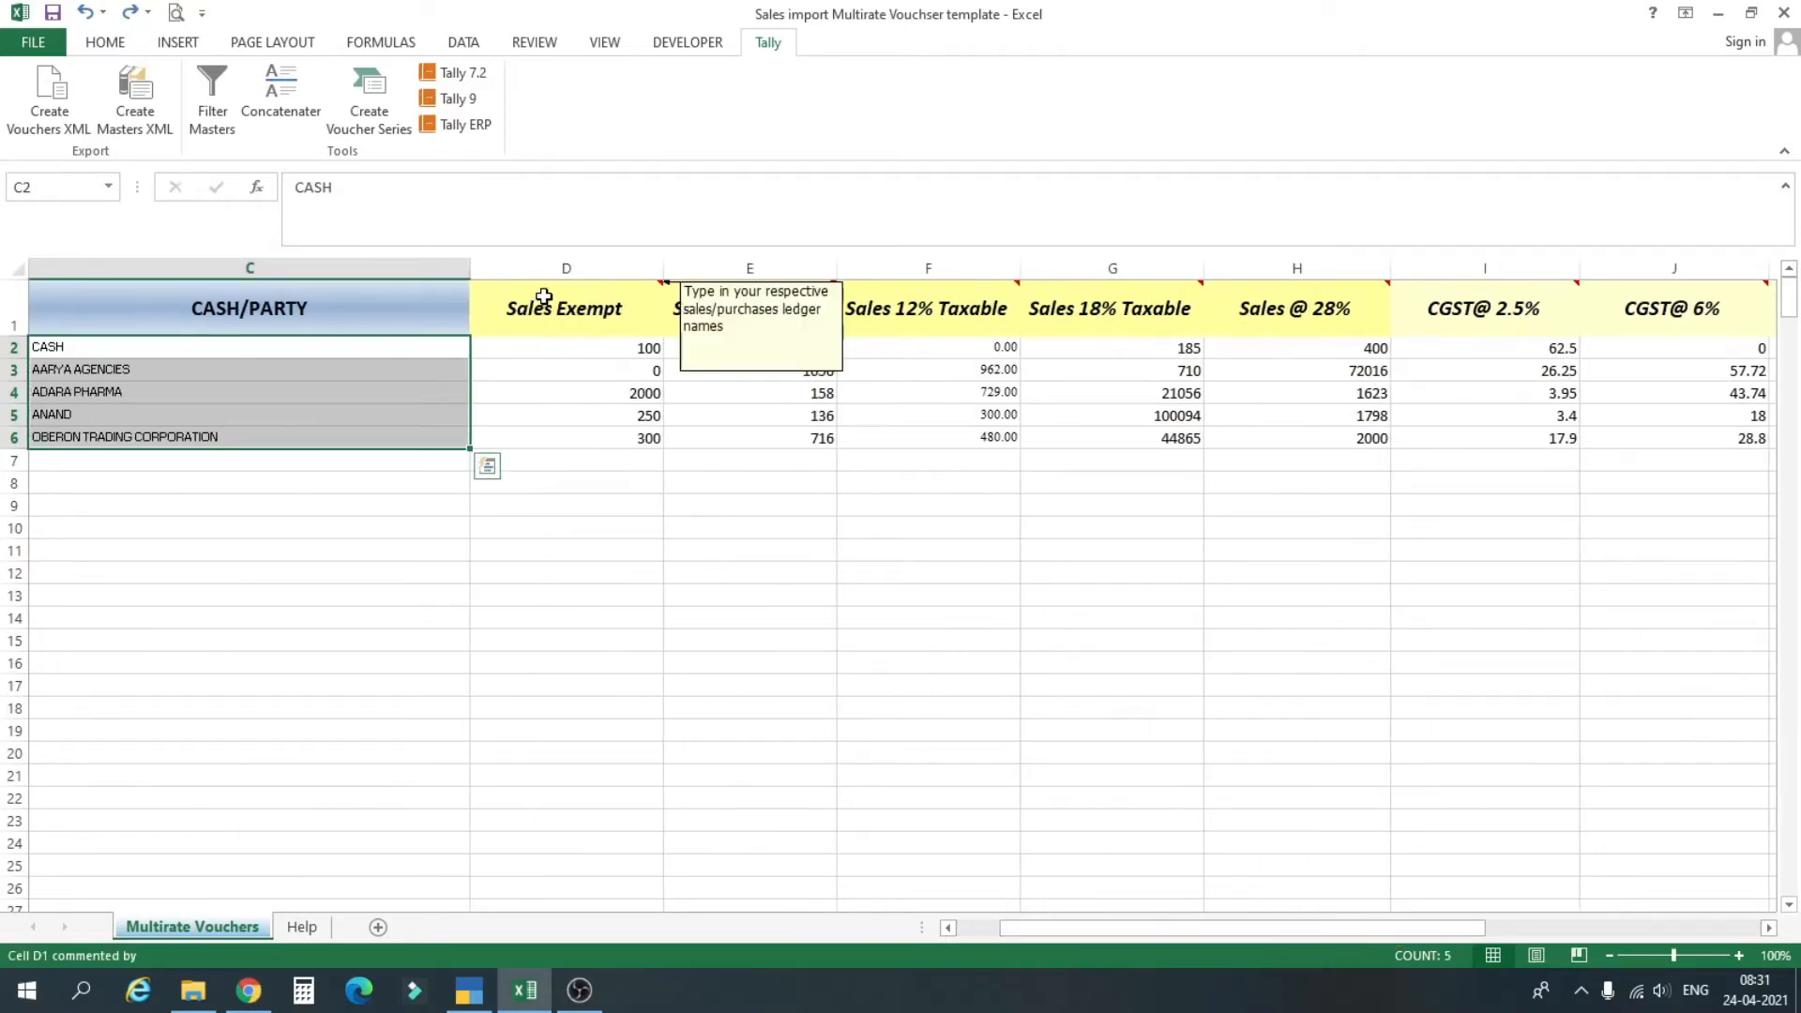
{"action": "left_click_drag", "start_coordinate": [1197, 932], "coordinate": [1268, 933]}
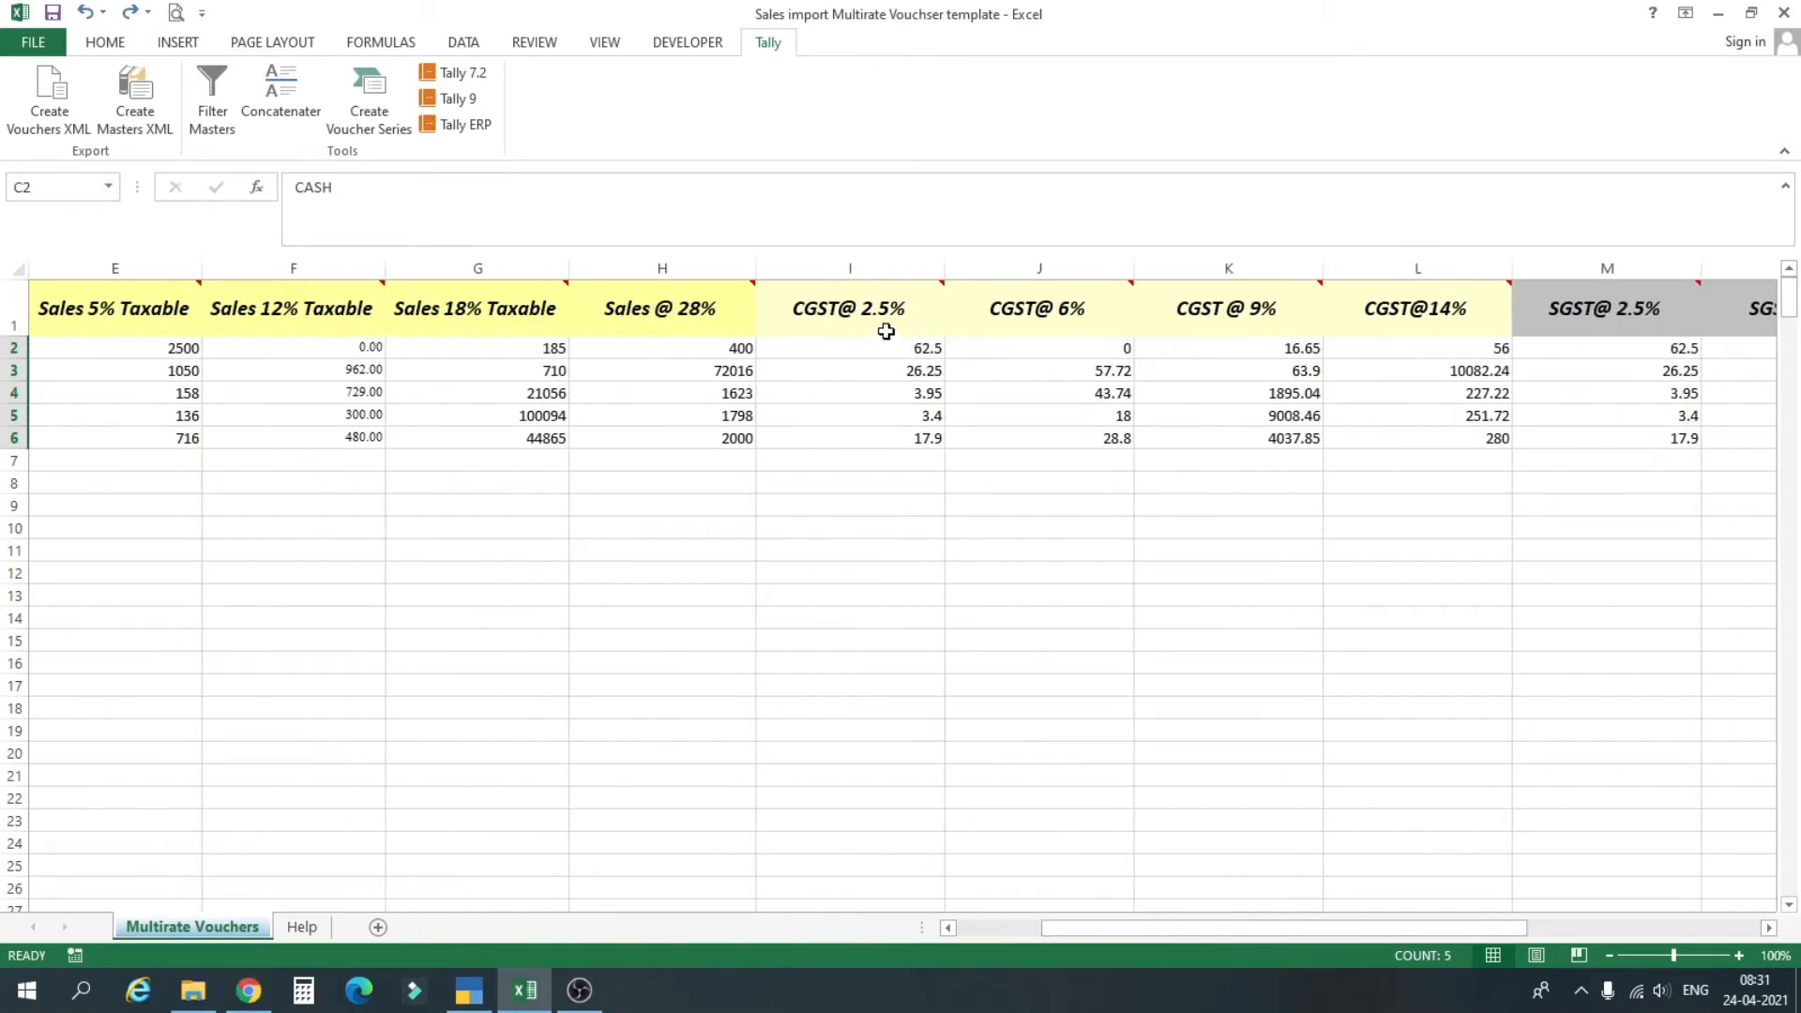
{"action": "left_click", "coordinate": [841, 312]}
{"action": "left_click", "coordinate": [1045, 322]}
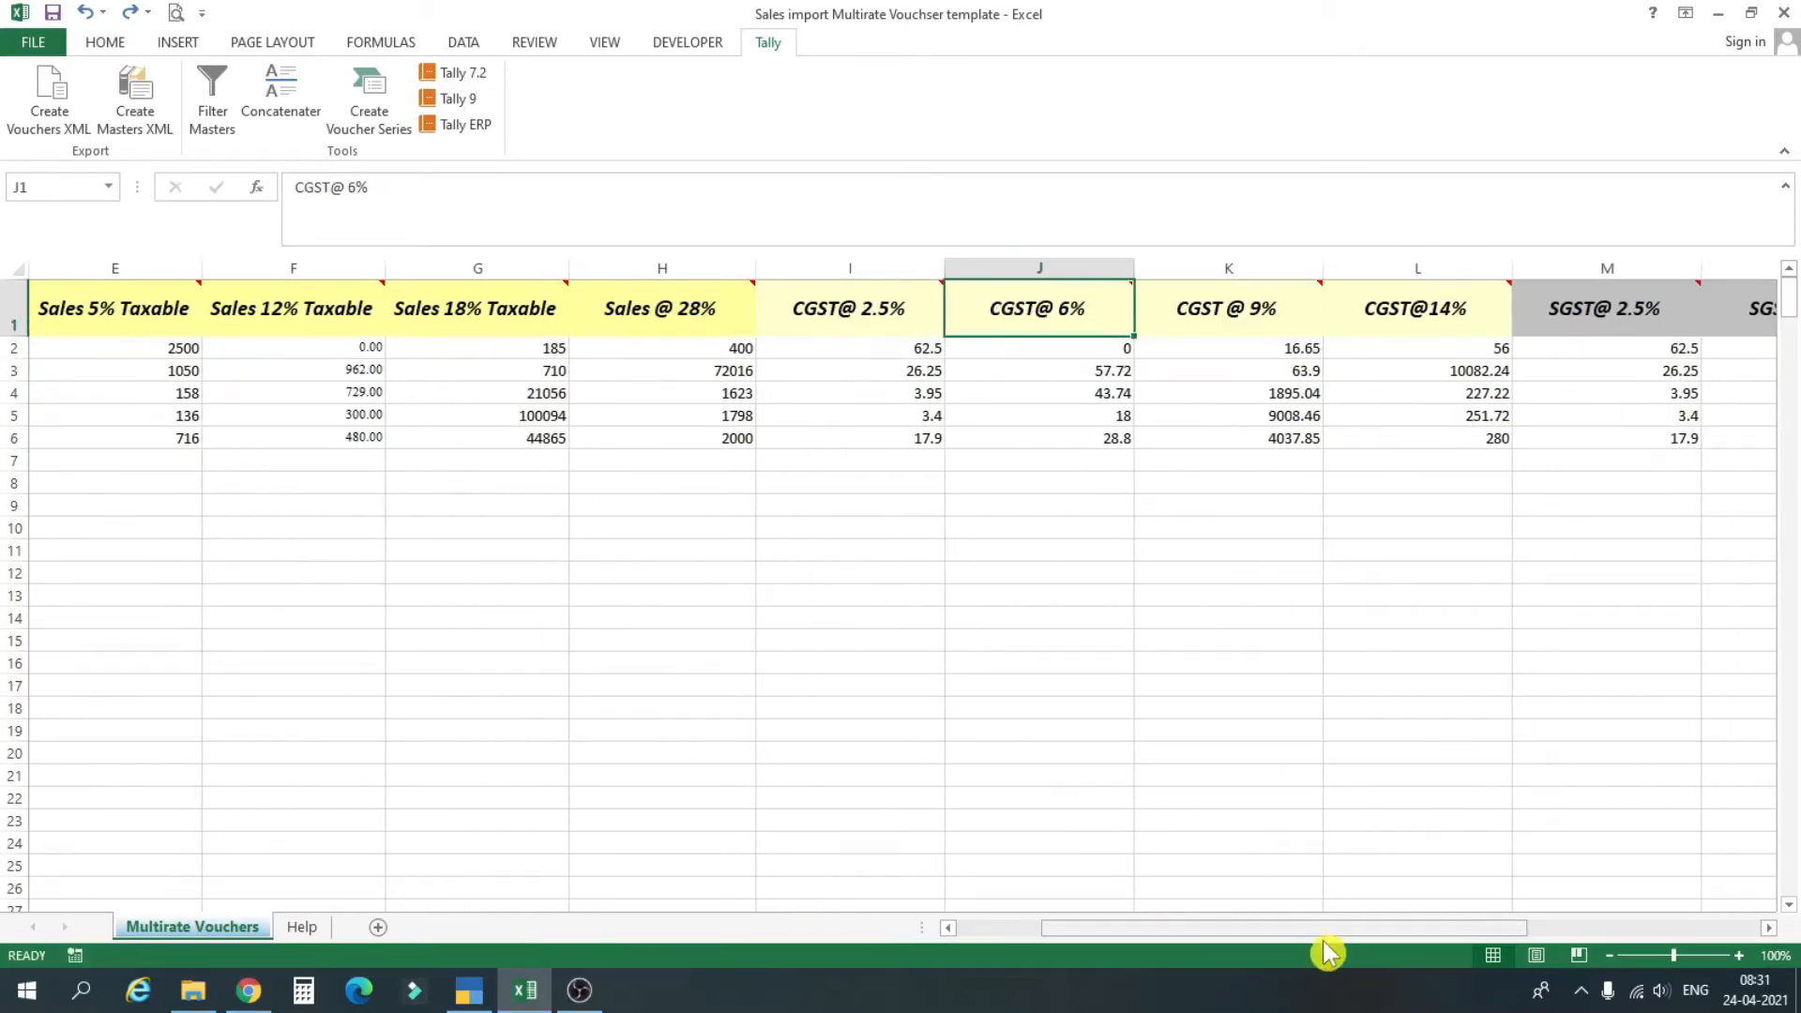
{"action": "left_click_drag", "start_coordinate": [1311, 944], "coordinate": [1357, 934]}
{"action": "left_click", "coordinate": [477, 312]}
{"action": "left_click_drag", "start_coordinate": [476, 312], "coordinate": [1366, 305]}
{"action": "left_click_drag", "start_coordinate": [1347, 929], "coordinate": [1242, 932]}
{"action": "left_click", "coordinate": [300, 304]}
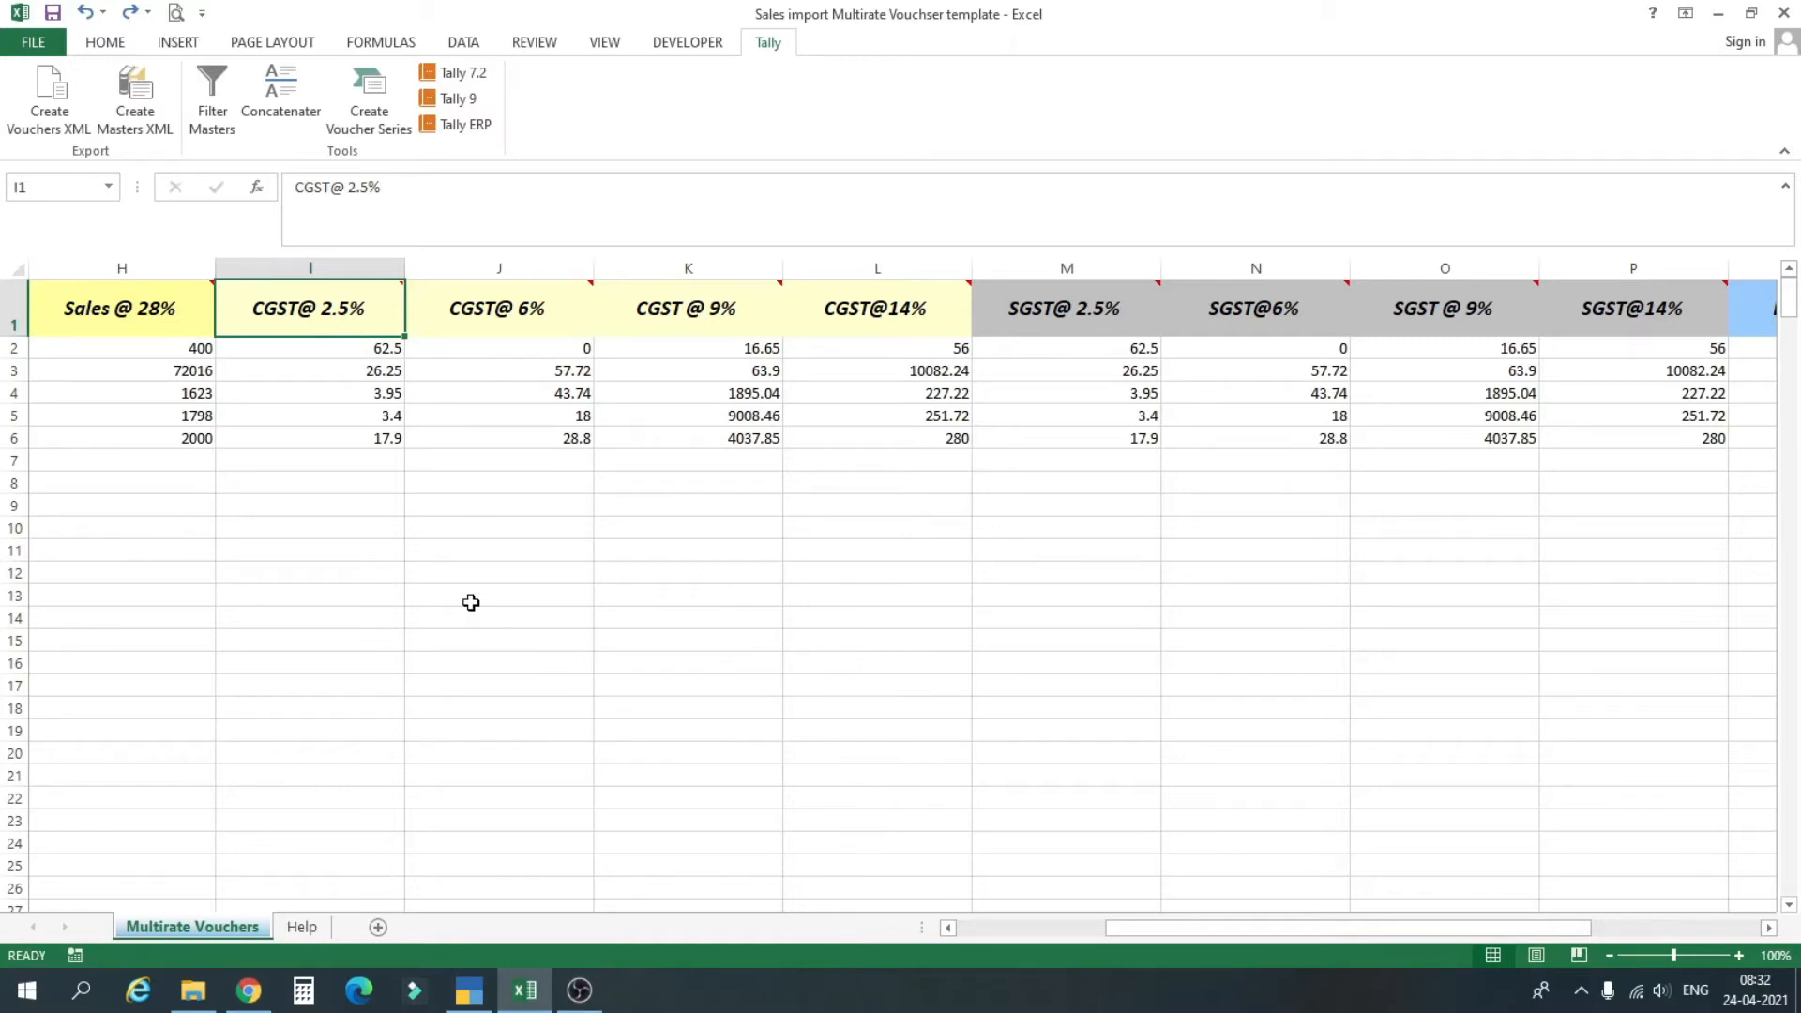
Inspect the CGST@ 2.5% and CGST@ 6% formulas in rows 2 and 3 against their taxable sales amounts
{"action": "left_click_drag", "start_coordinate": [1180, 938], "coordinate": [1180, 938]}
{"action": "left_click", "coordinate": [335, 350]}
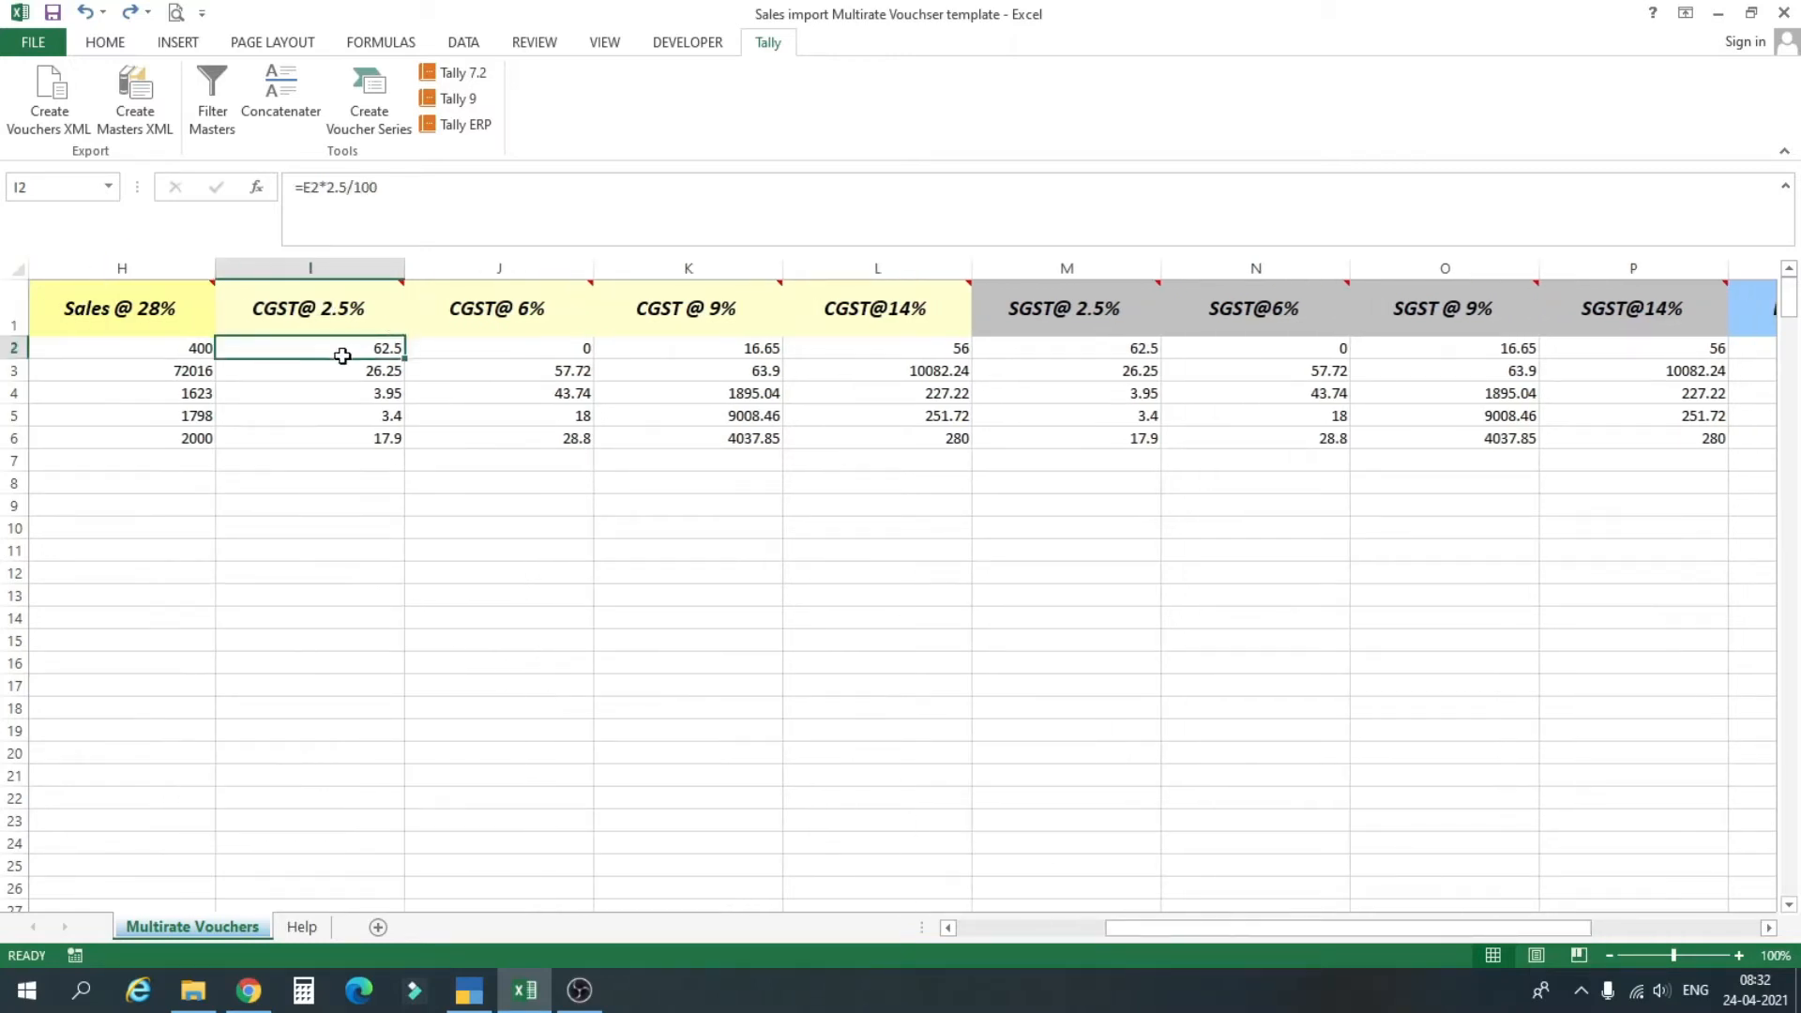
{"action": "left_click_drag", "start_coordinate": [1169, 933], "coordinate": [1069, 933]}
{"action": "left_click", "coordinate": [730, 345]}
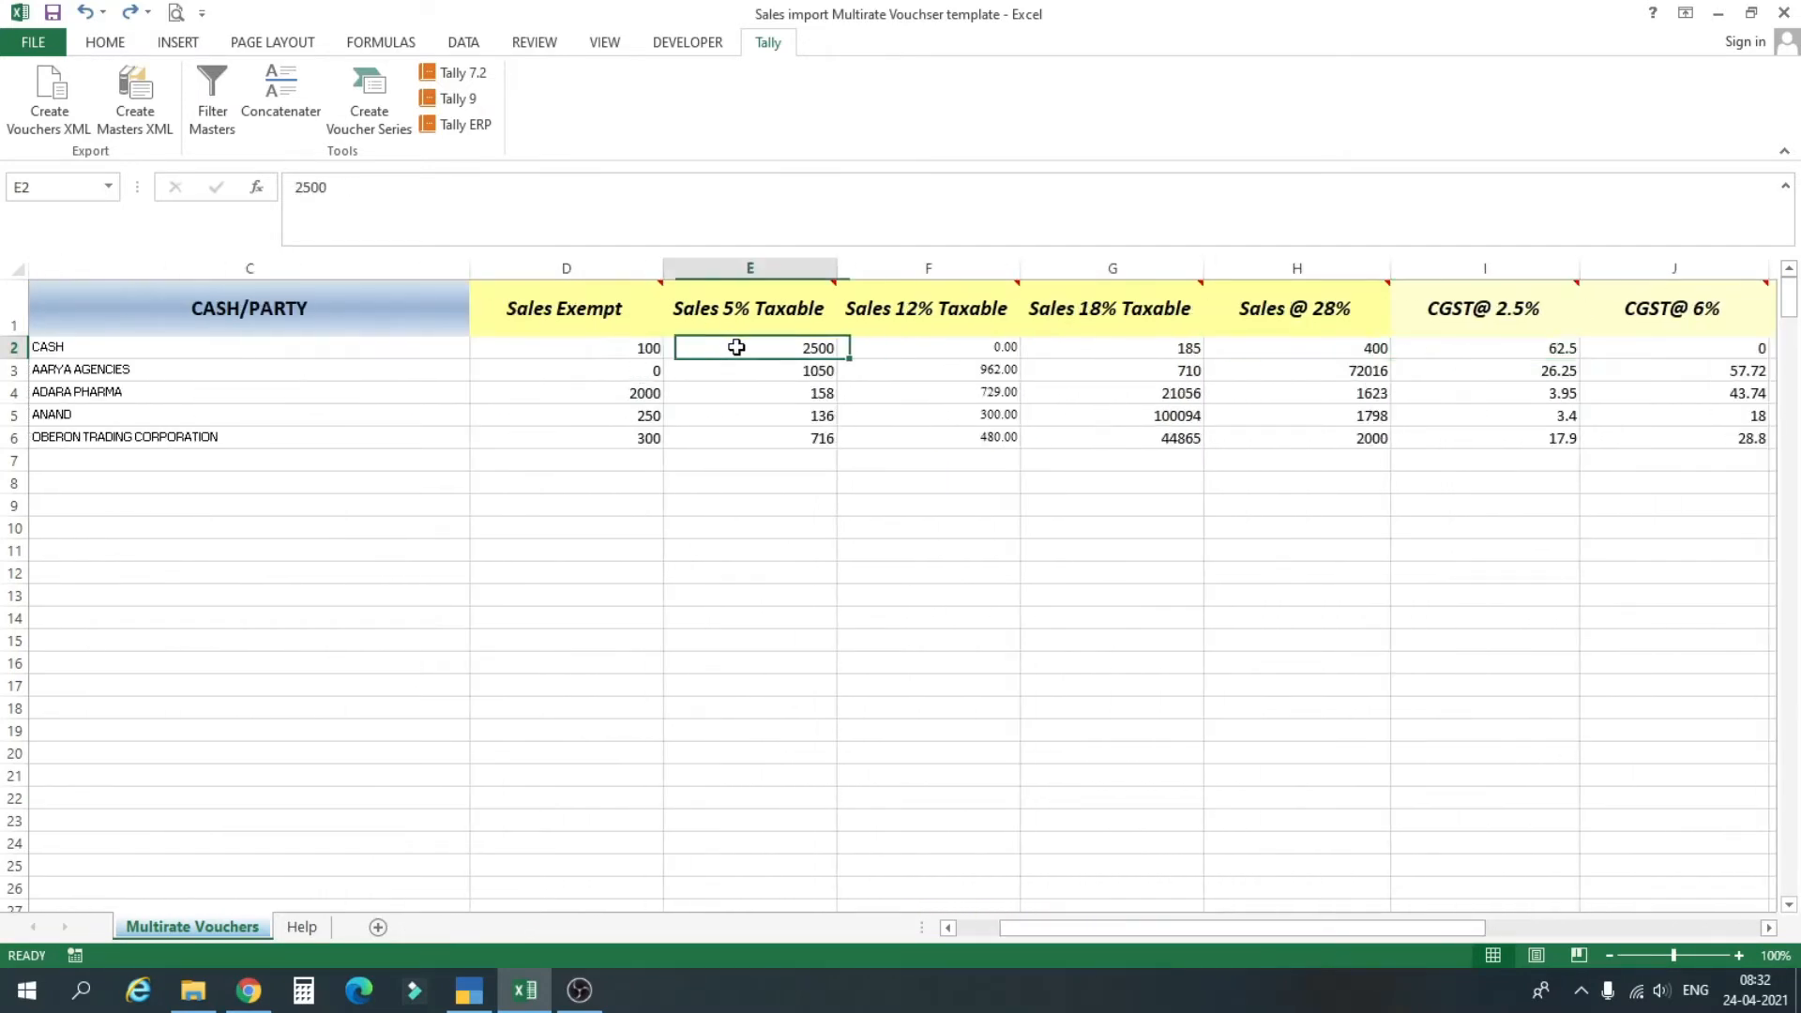
{"action": "left_click", "coordinate": [1507, 351]}
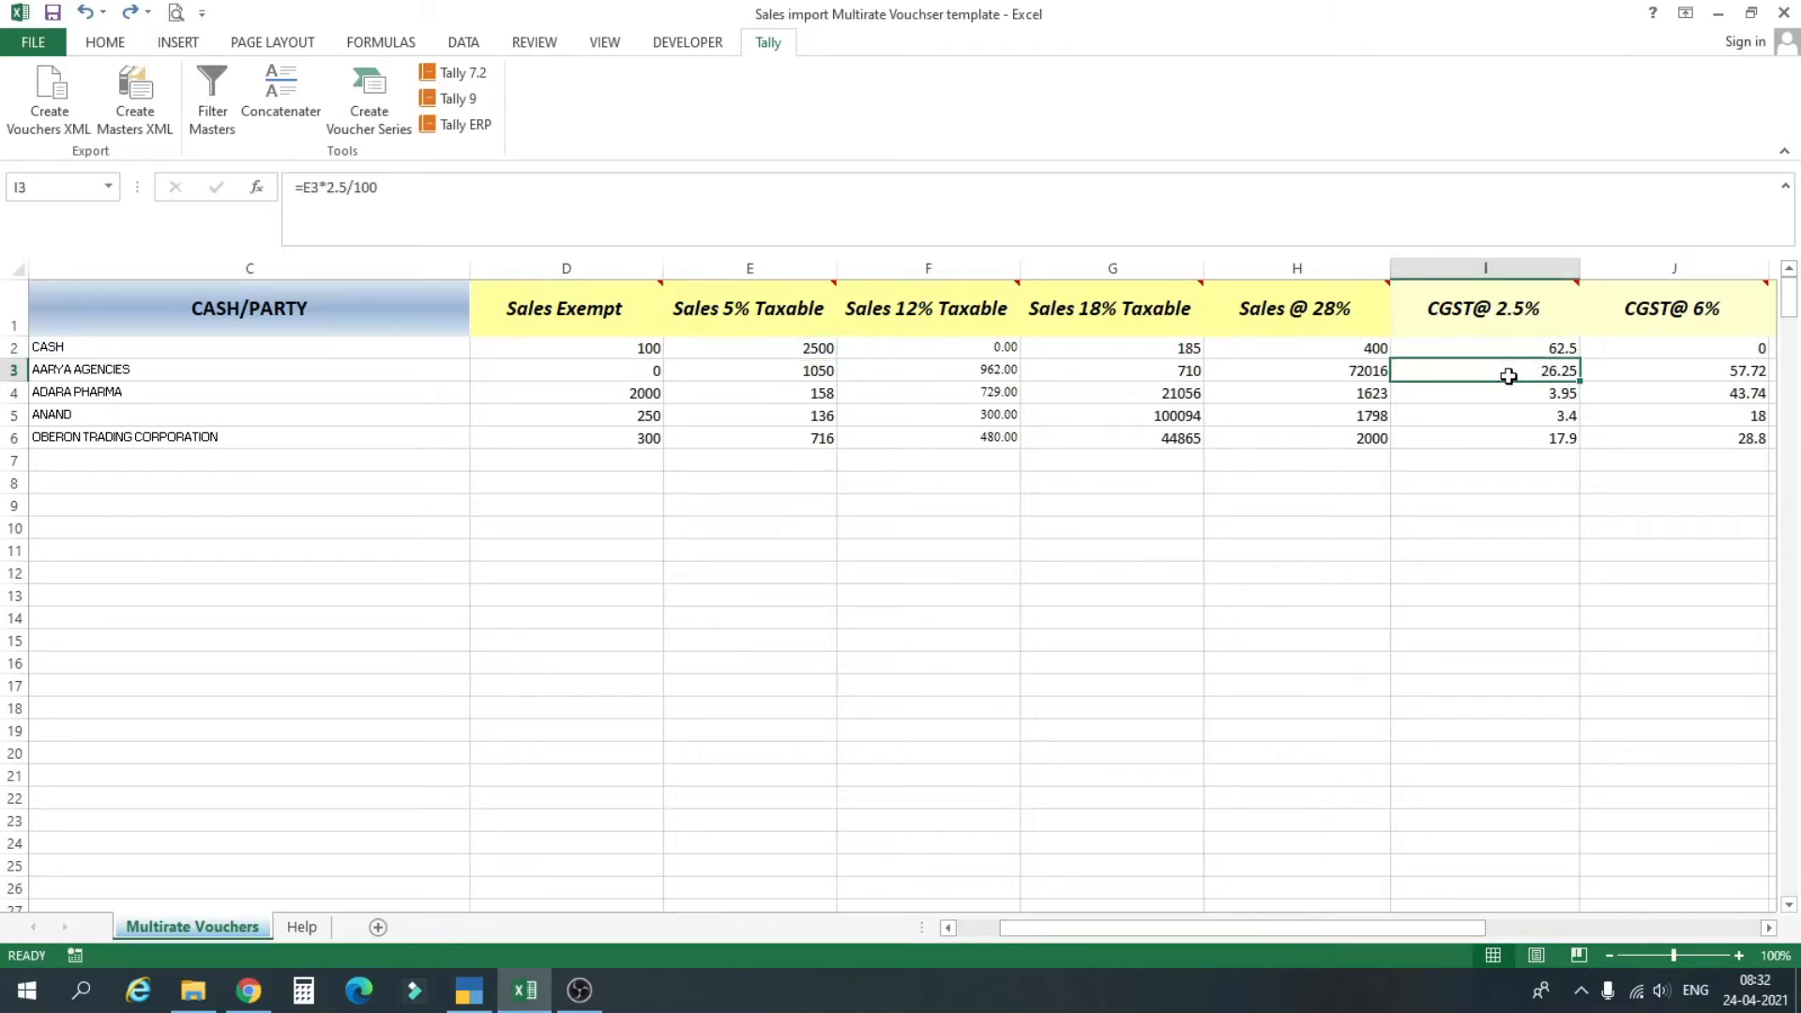
{"action": "left_click", "coordinate": [1699, 351]}
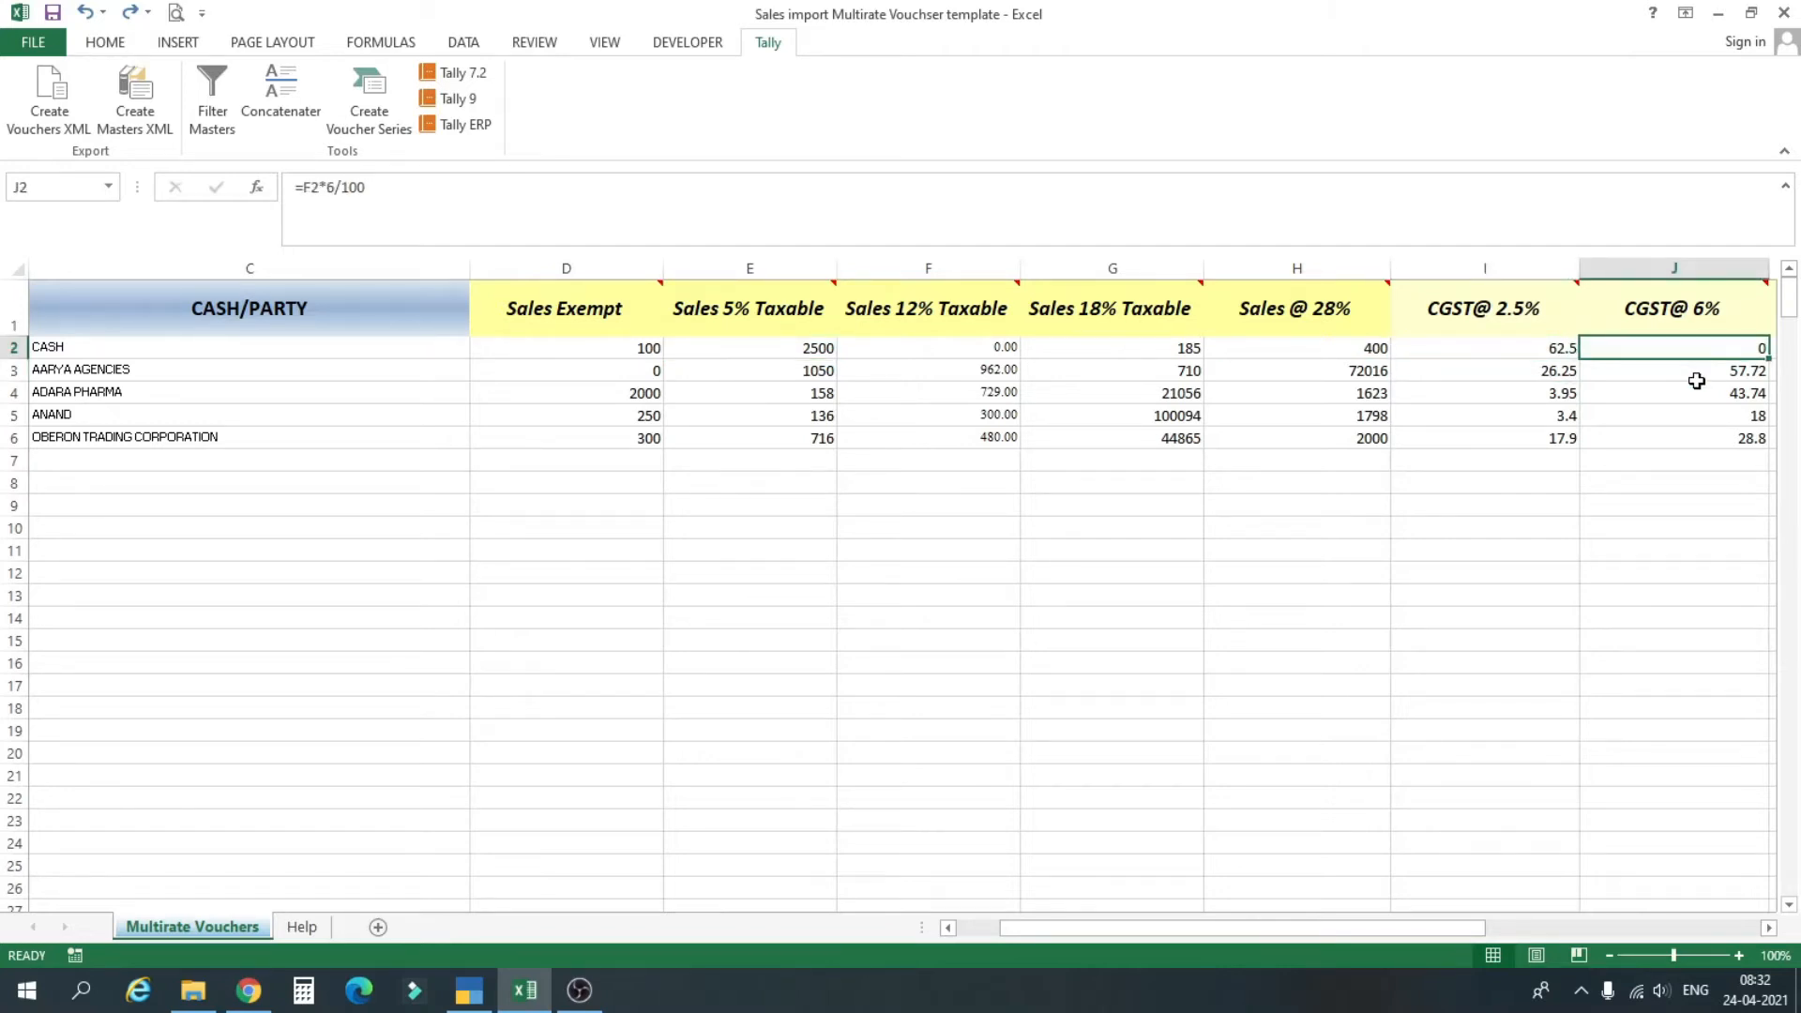
{"action": "left_click", "coordinate": [1697, 380]}
Review the empty NARRATION cells beside the five invoice rows
{"action": "left_click_drag", "start_coordinate": [1367, 927], "coordinate": [1597, 929]}
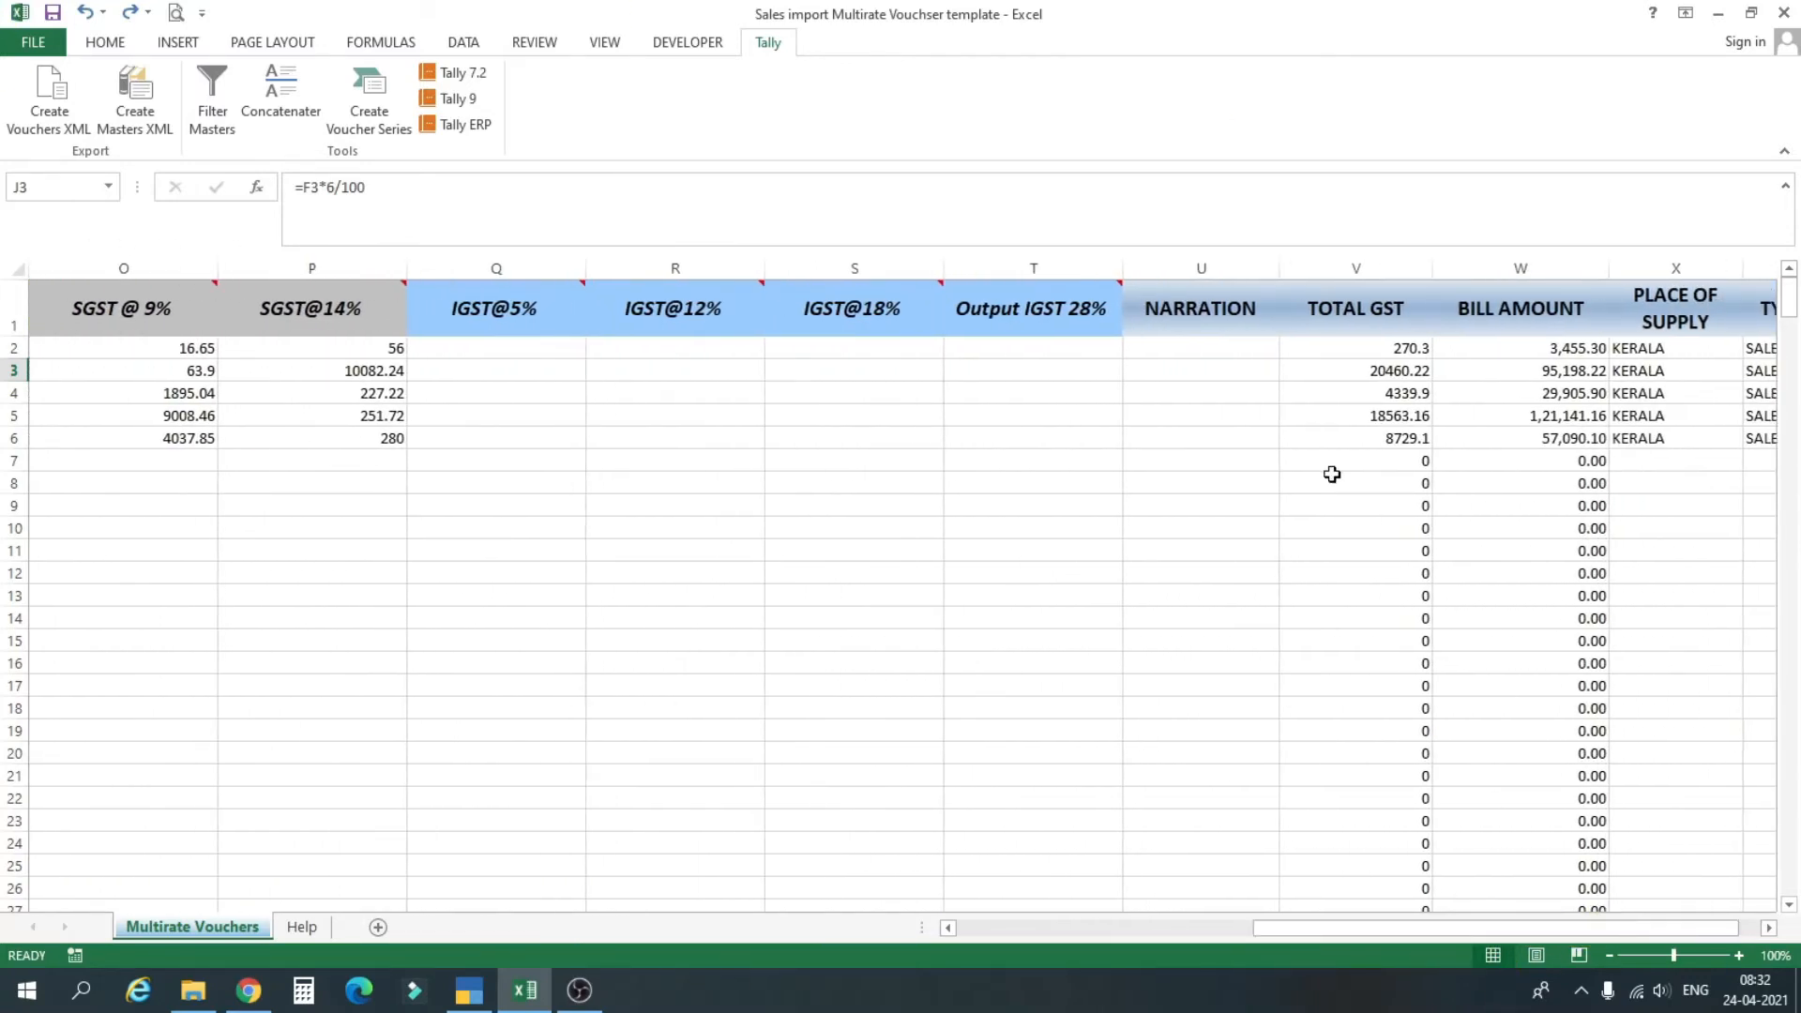
{"action": "left_click_drag", "start_coordinate": [1217, 346], "coordinate": [1209, 451]}
{"action": "left_click_drag", "start_coordinate": [1206, 347], "coordinate": [1217, 451]}
Inspect the TOTAL GST formula in cell V2 and the cells it adds up
{"action": "left_click", "coordinate": [1367, 351]}
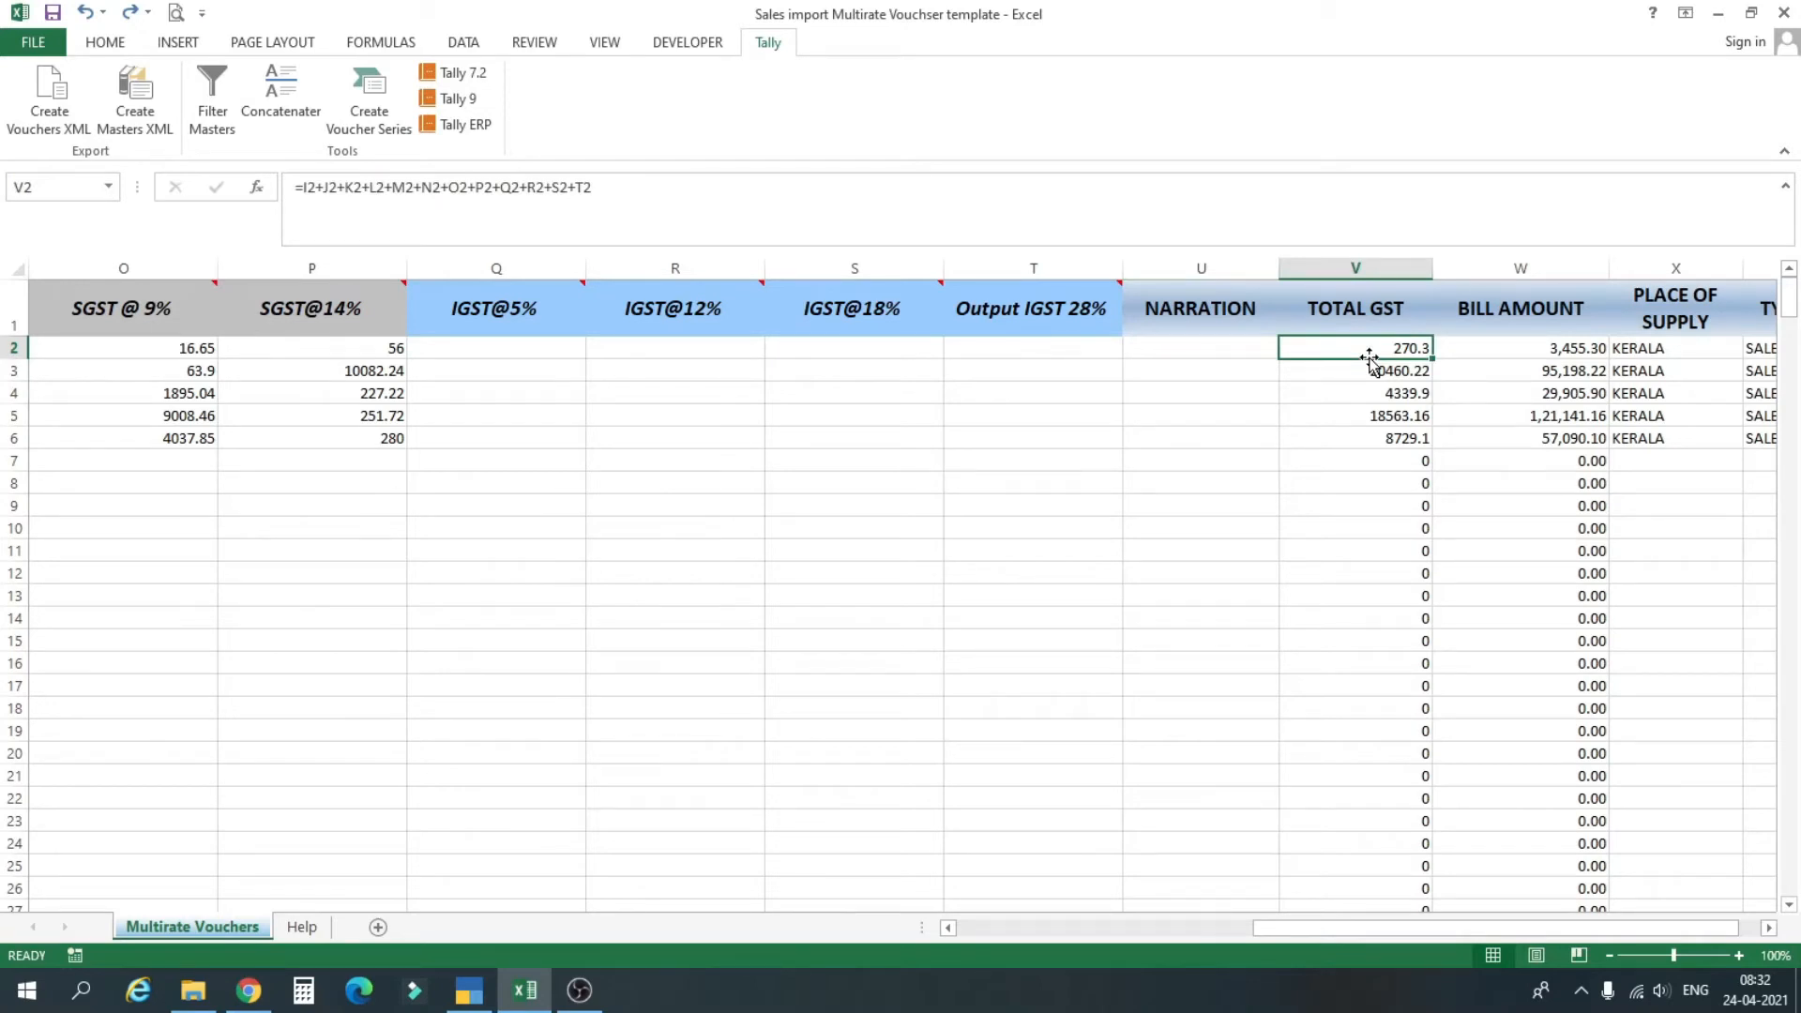
{"action": "left_click", "coordinate": [744, 181]}
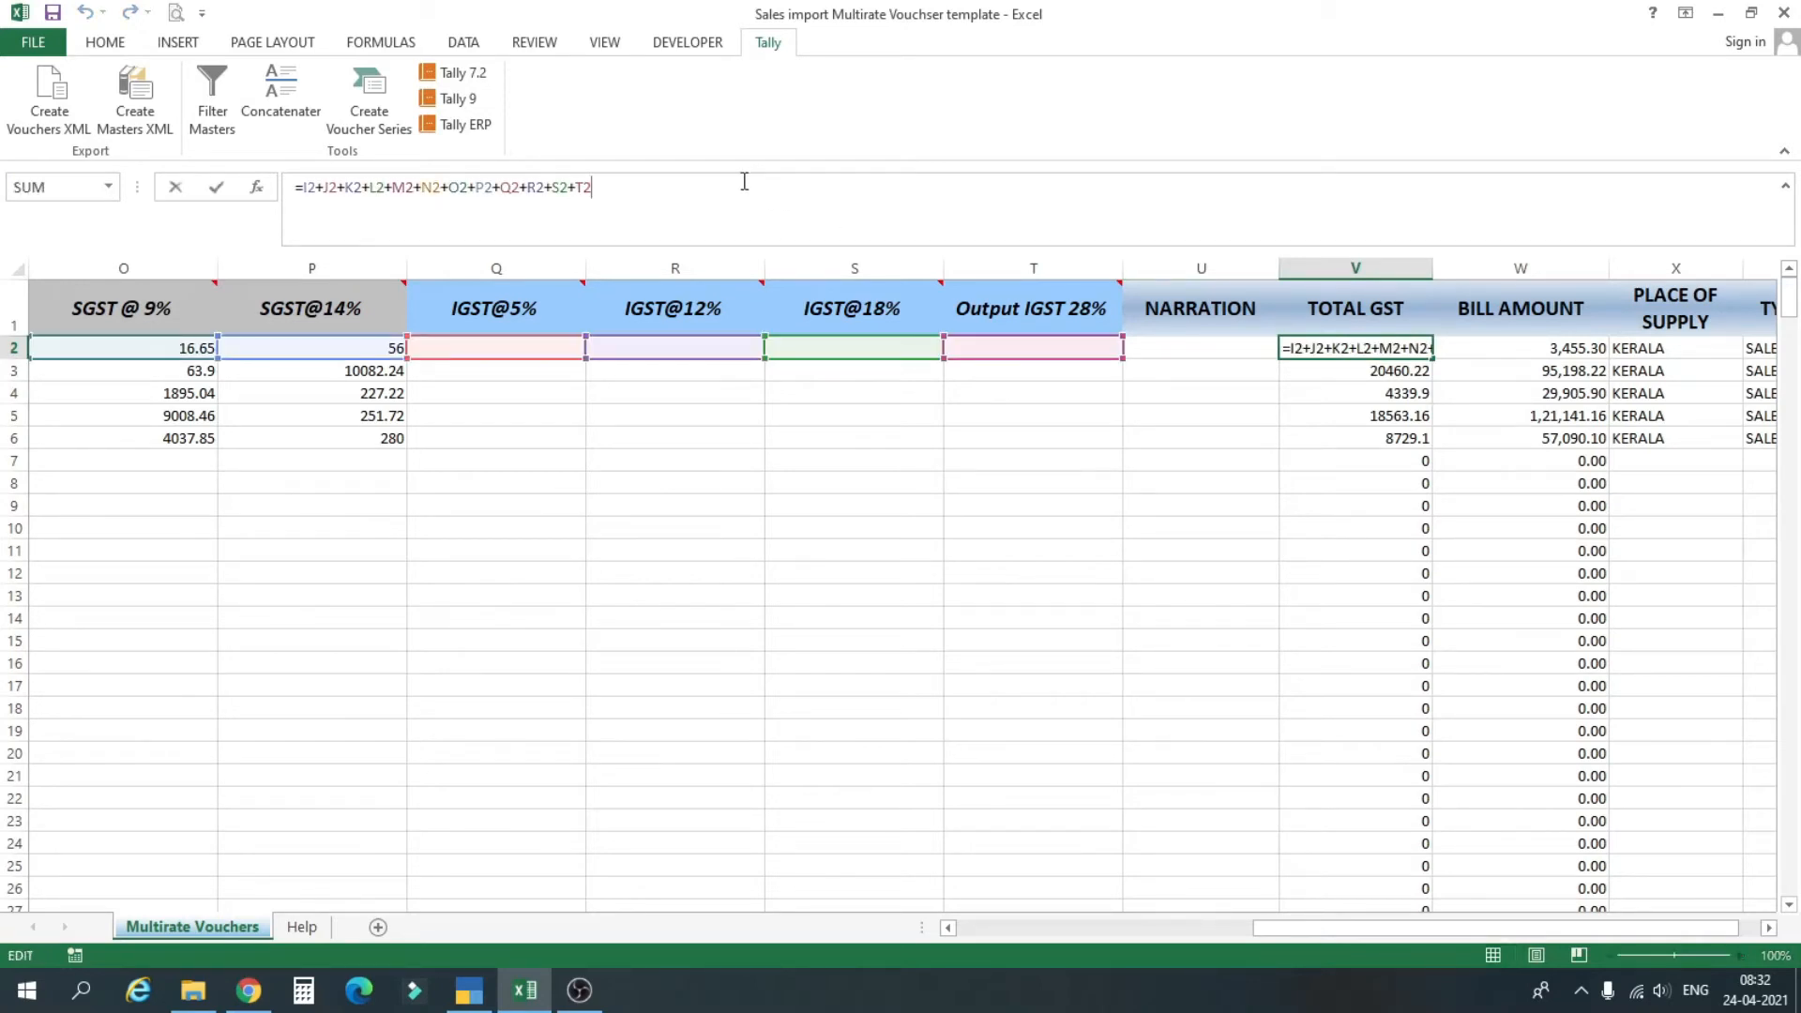
{"action": "key", "text": "Return"}
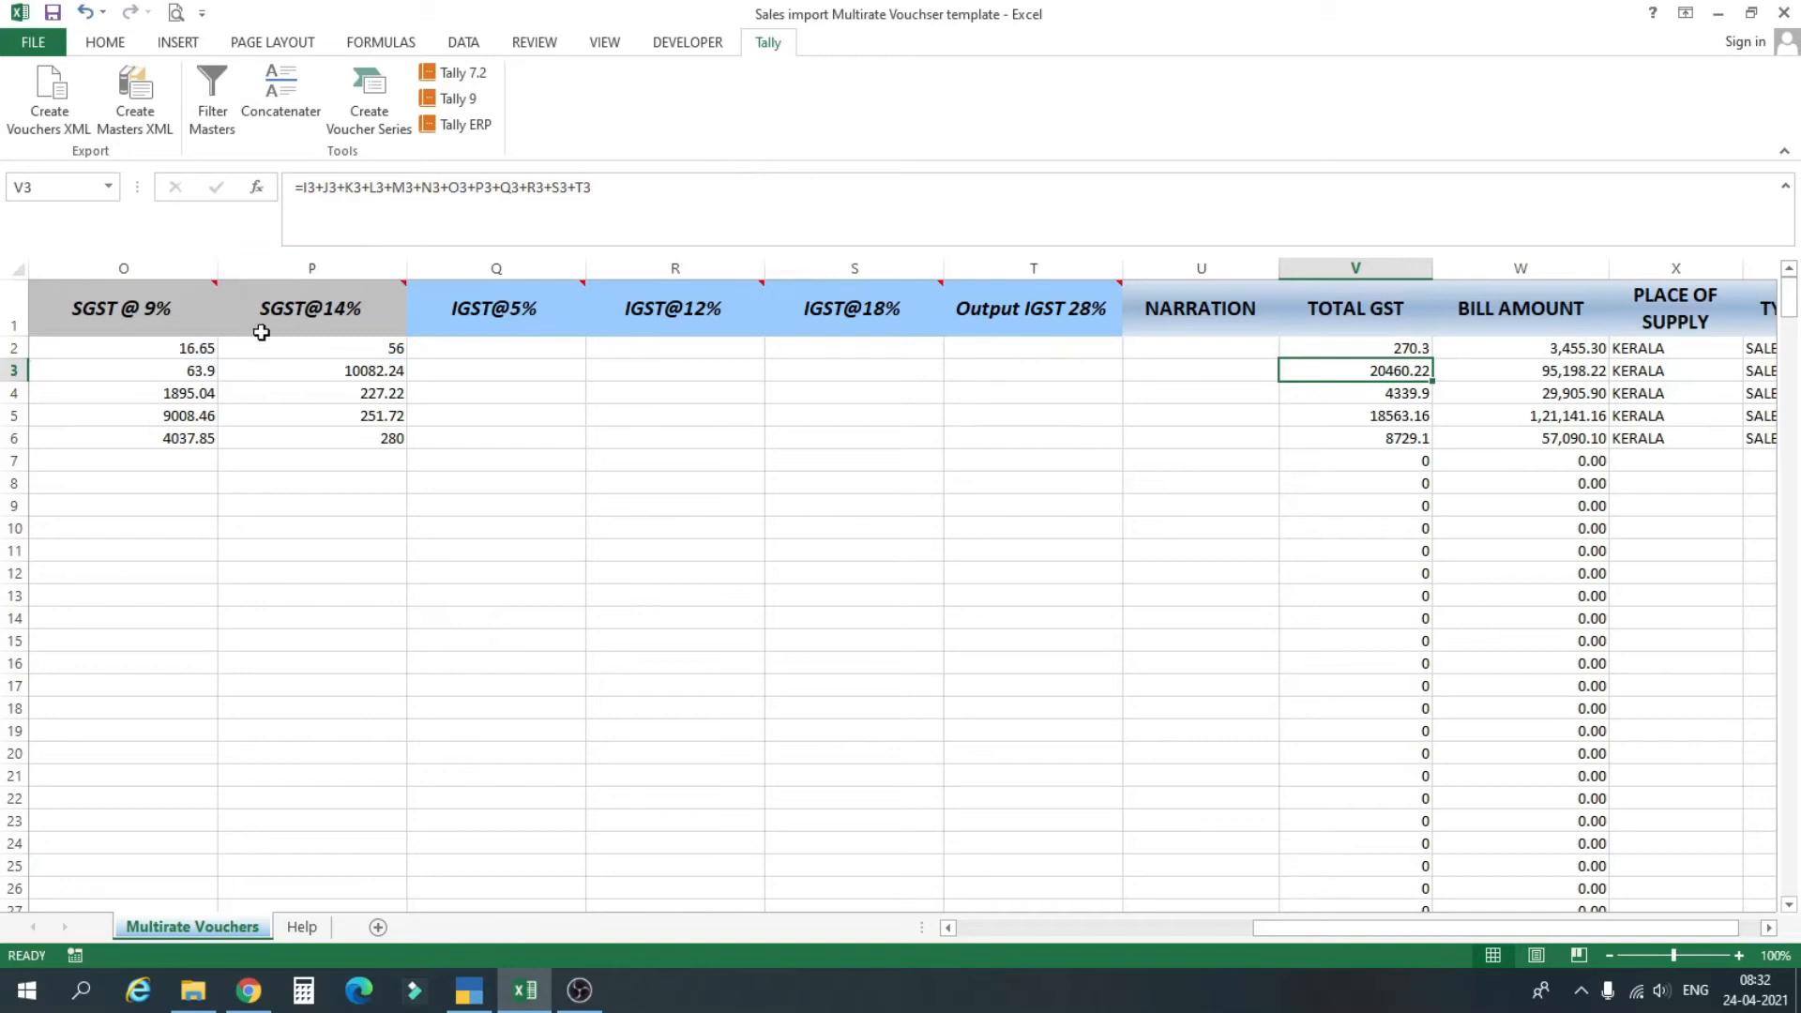
{"action": "left_click", "coordinate": [1385, 350]}
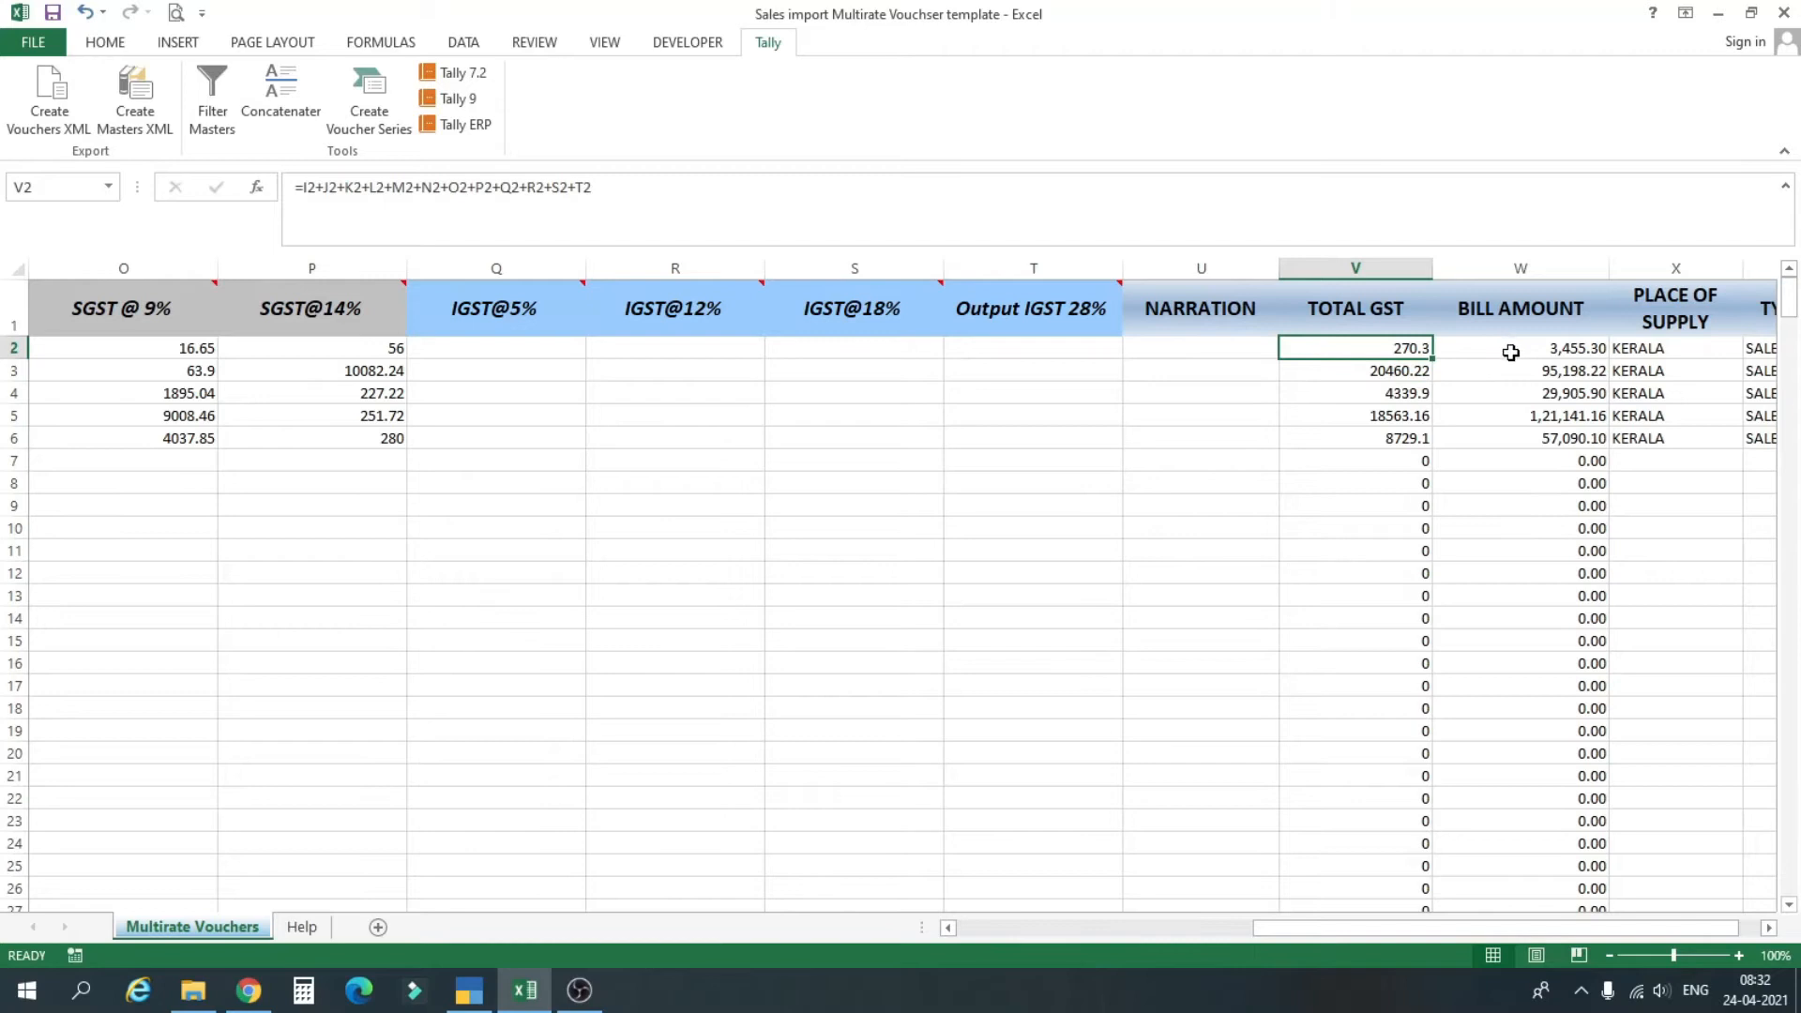
Inspect the BILL AMOUNT formula in W2 and the PLACE OF SUPPLY entries for the five invoices
{"action": "left_click", "coordinate": [1512, 343]}
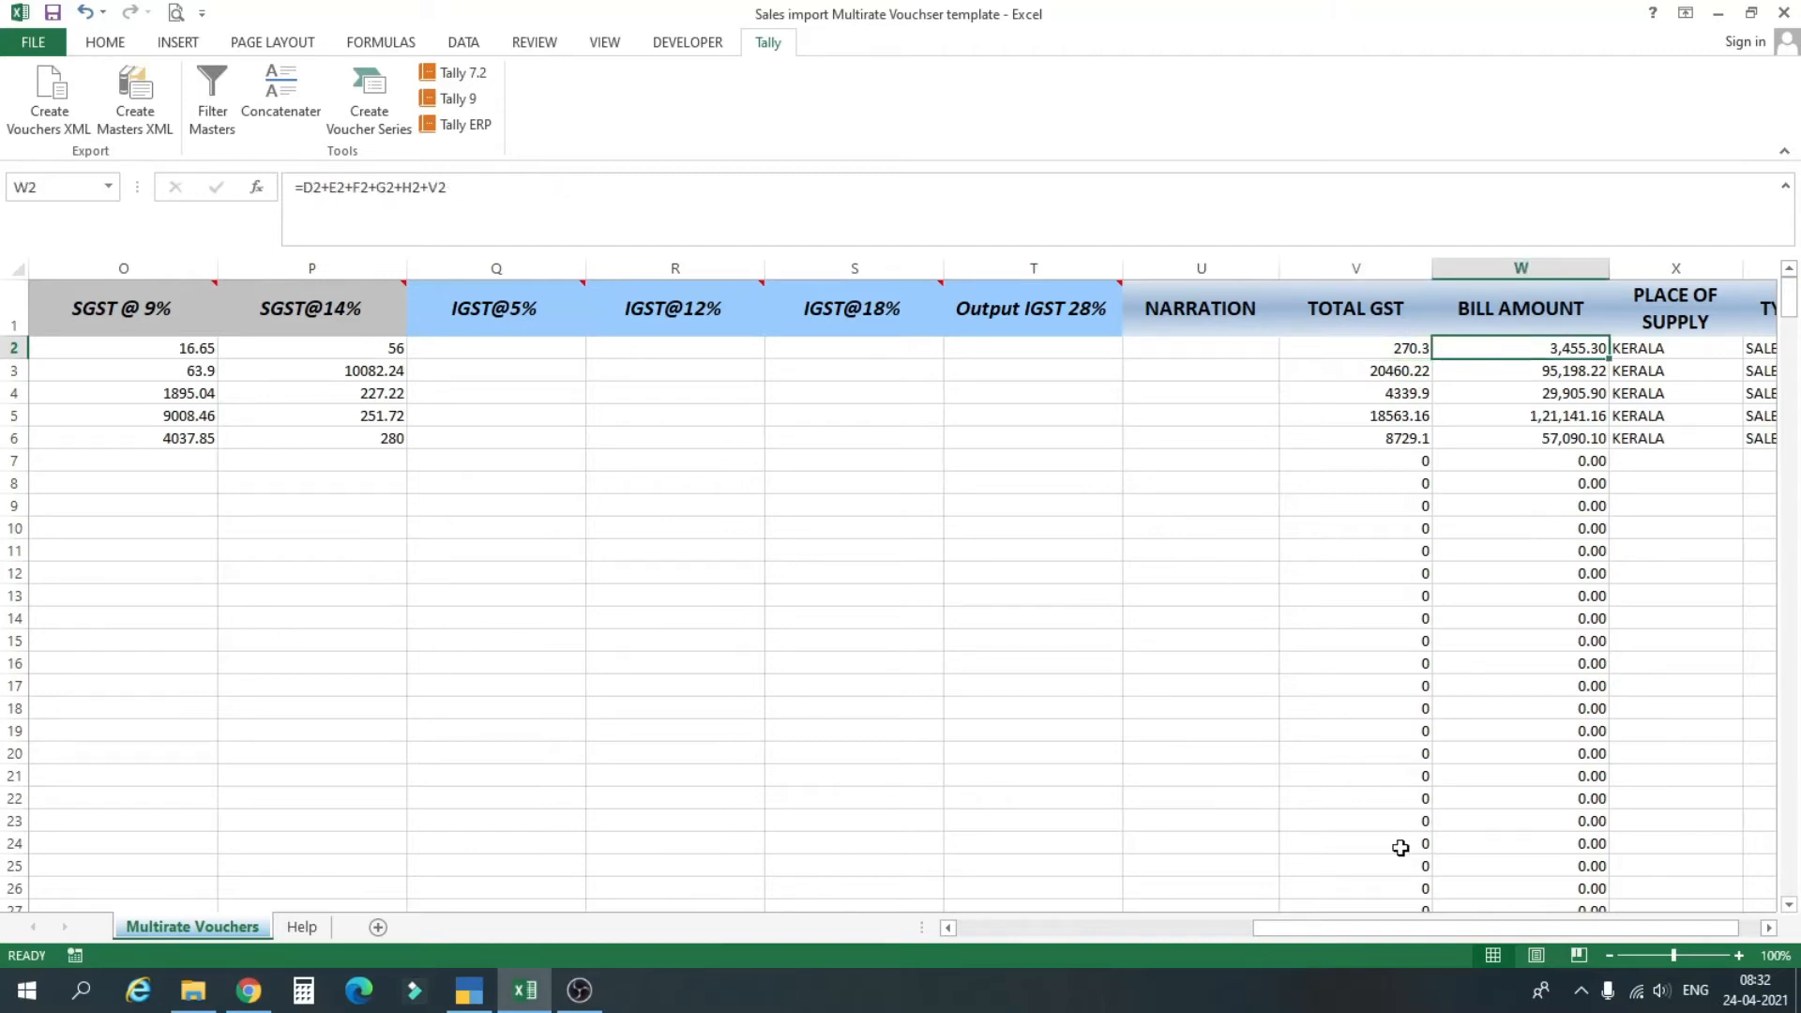
{"action": "left_click_drag", "start_coordinate": [1468, 933], "coordinate": [1487, 929]}
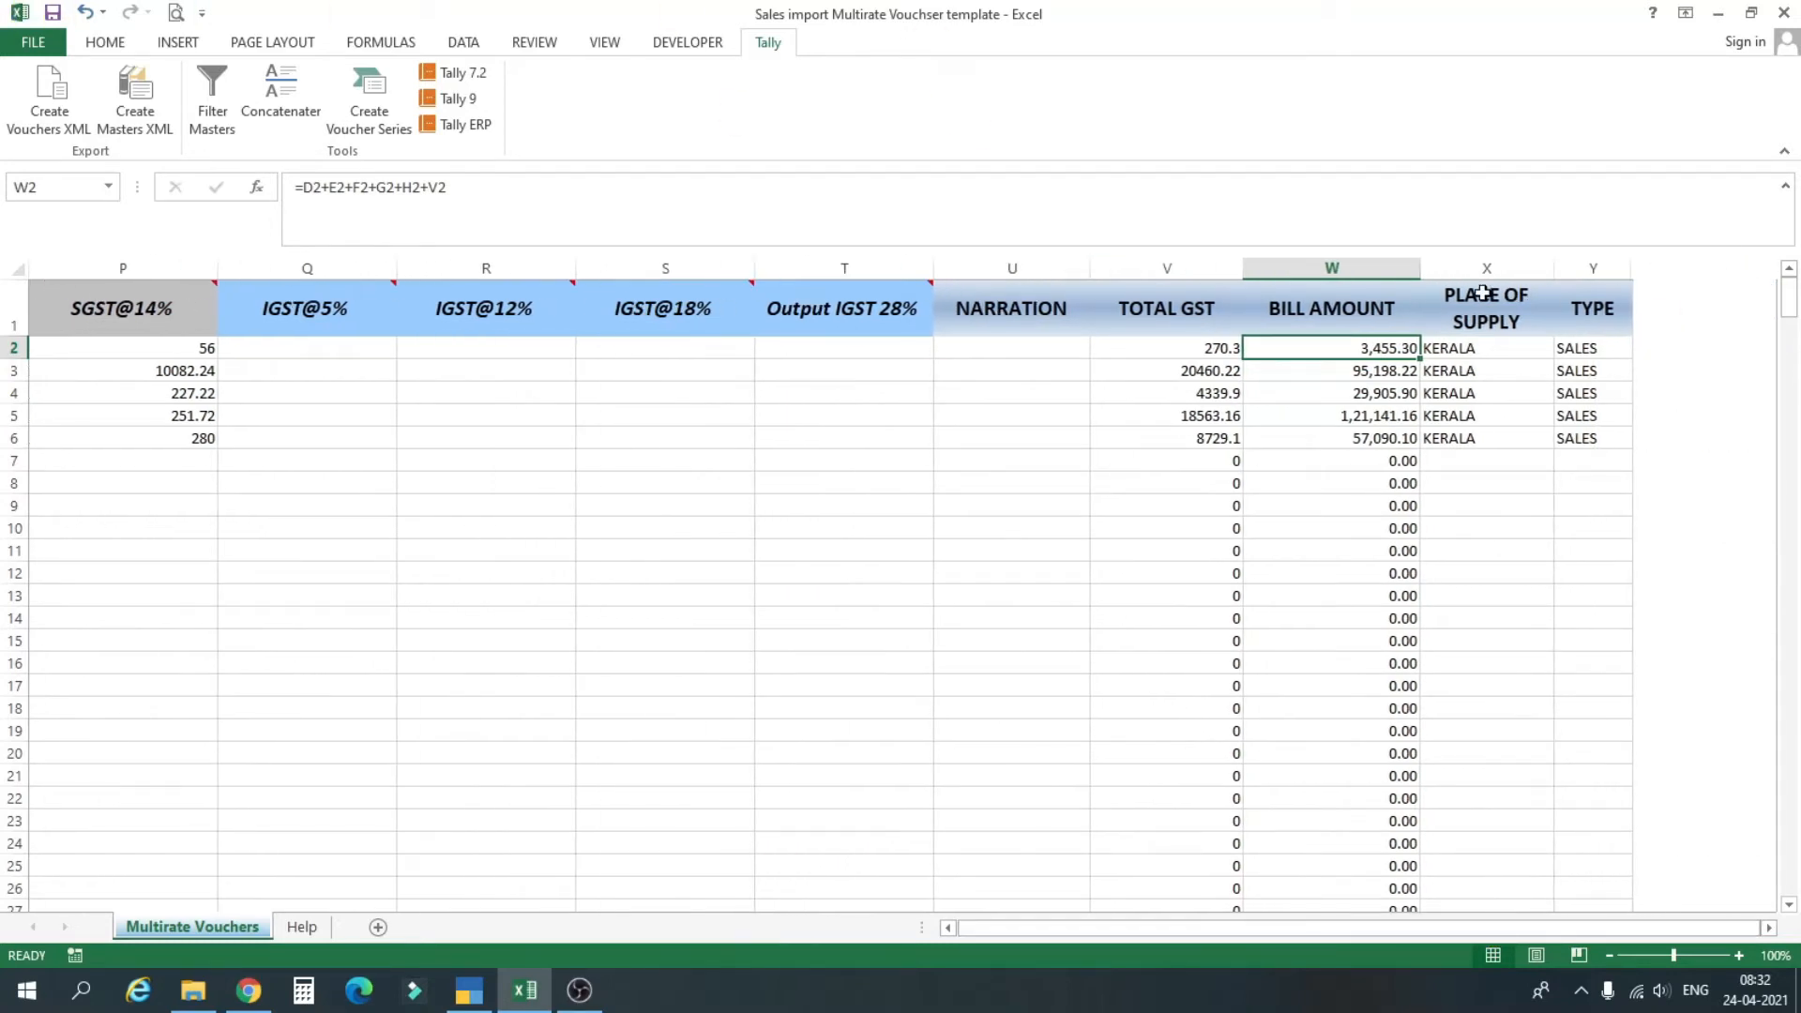
{"action": "left_click", "coordinate": [1475, 352]}
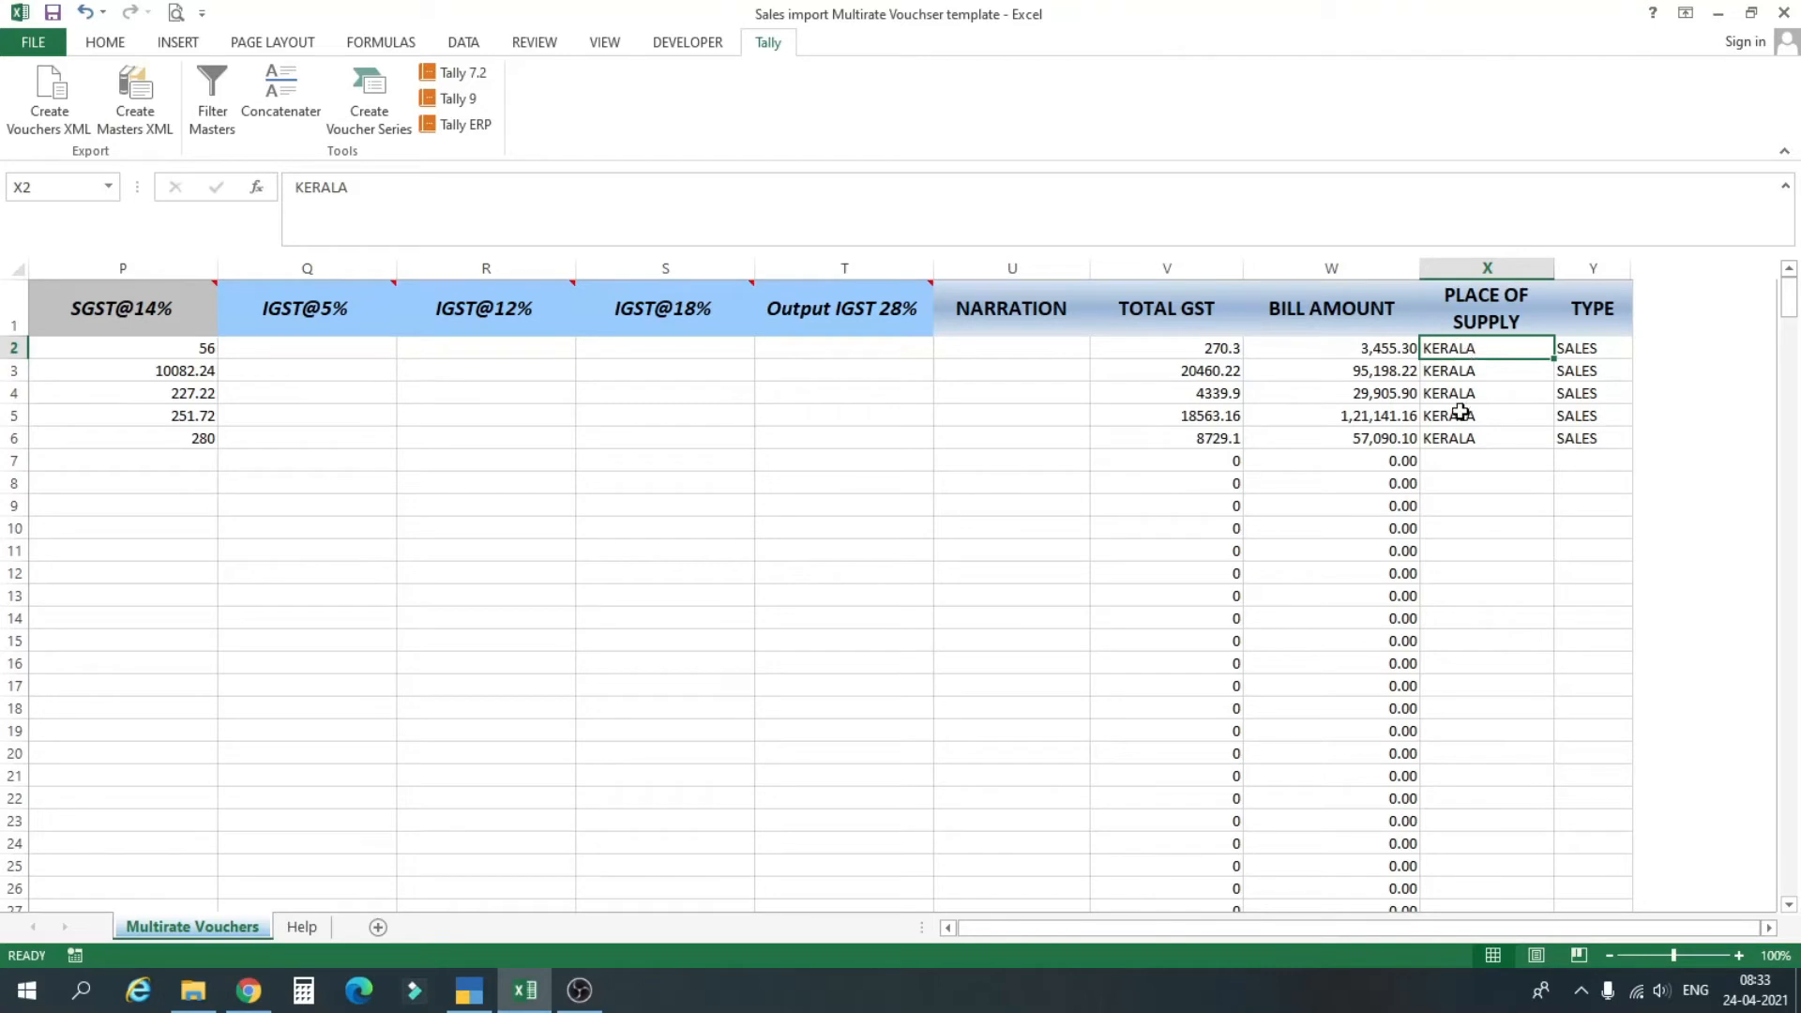
{"action": "left_click", "coordinate": [1463, 442]}
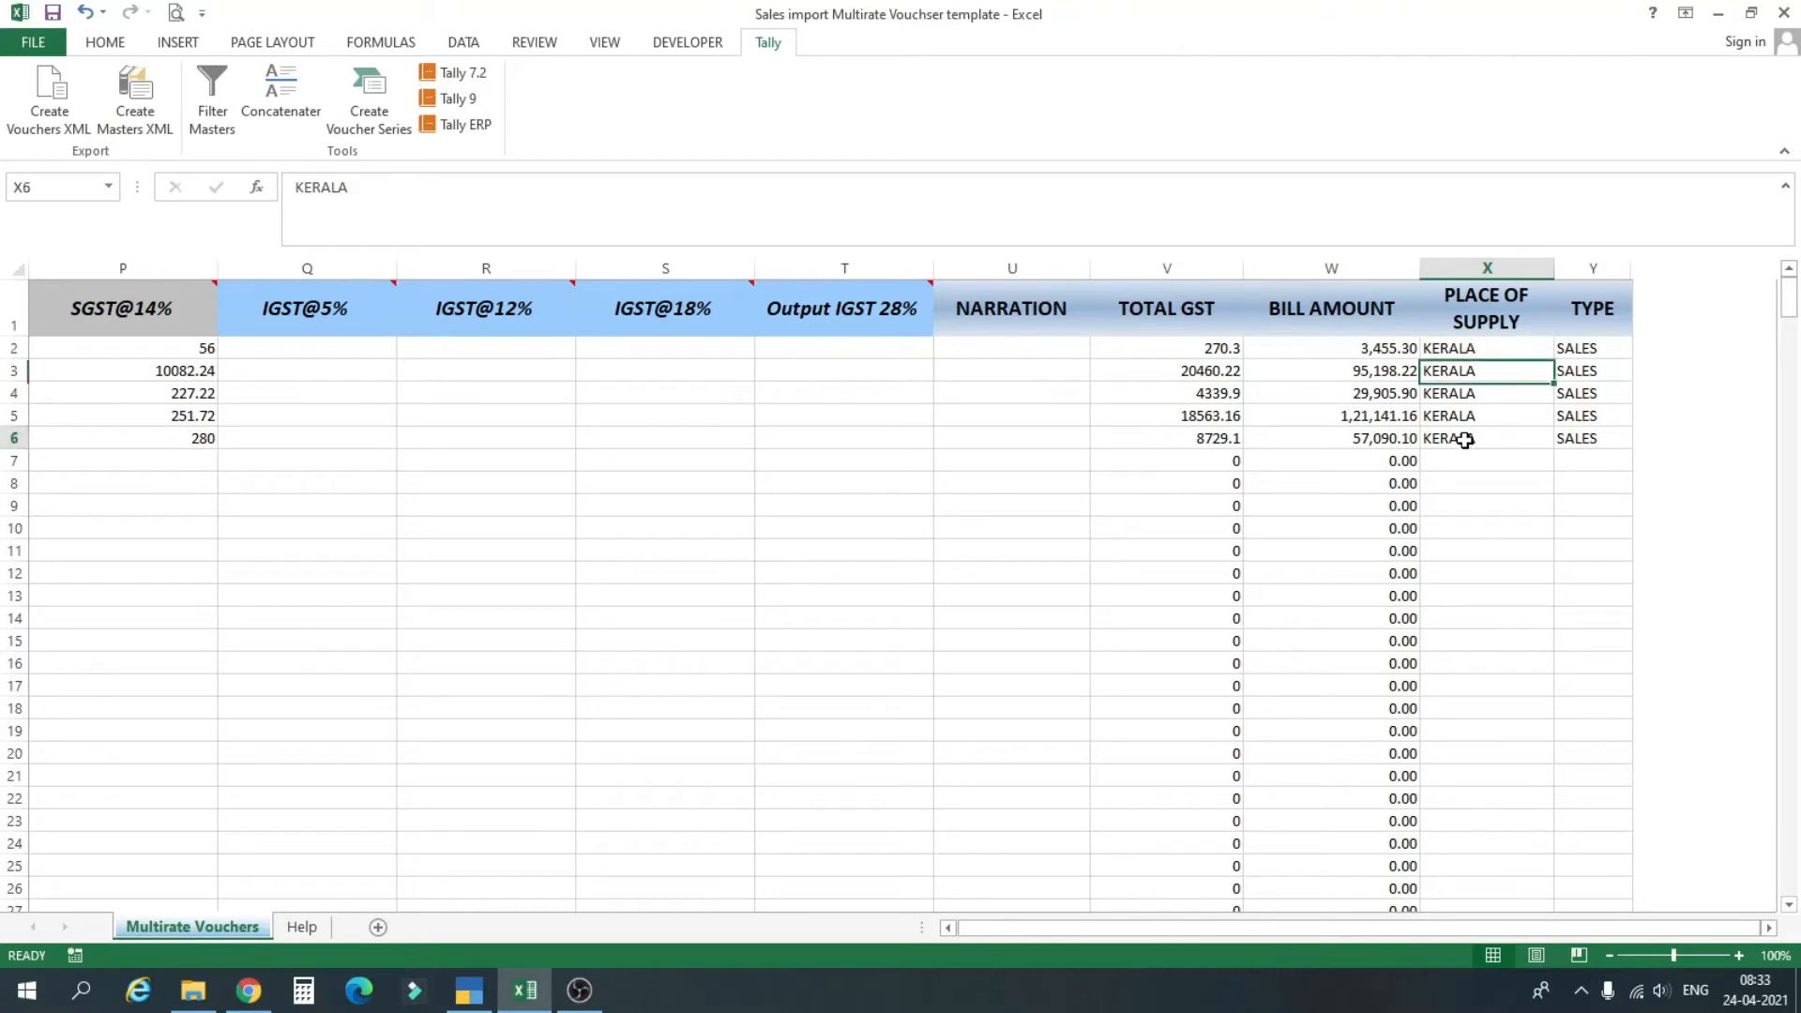
Compare the TYPE entries in column Y with the voucher type on TallyPrime's sales voucher screen, returning to Excel
{"action": "left_click", "coordinate": [1598, 310]}
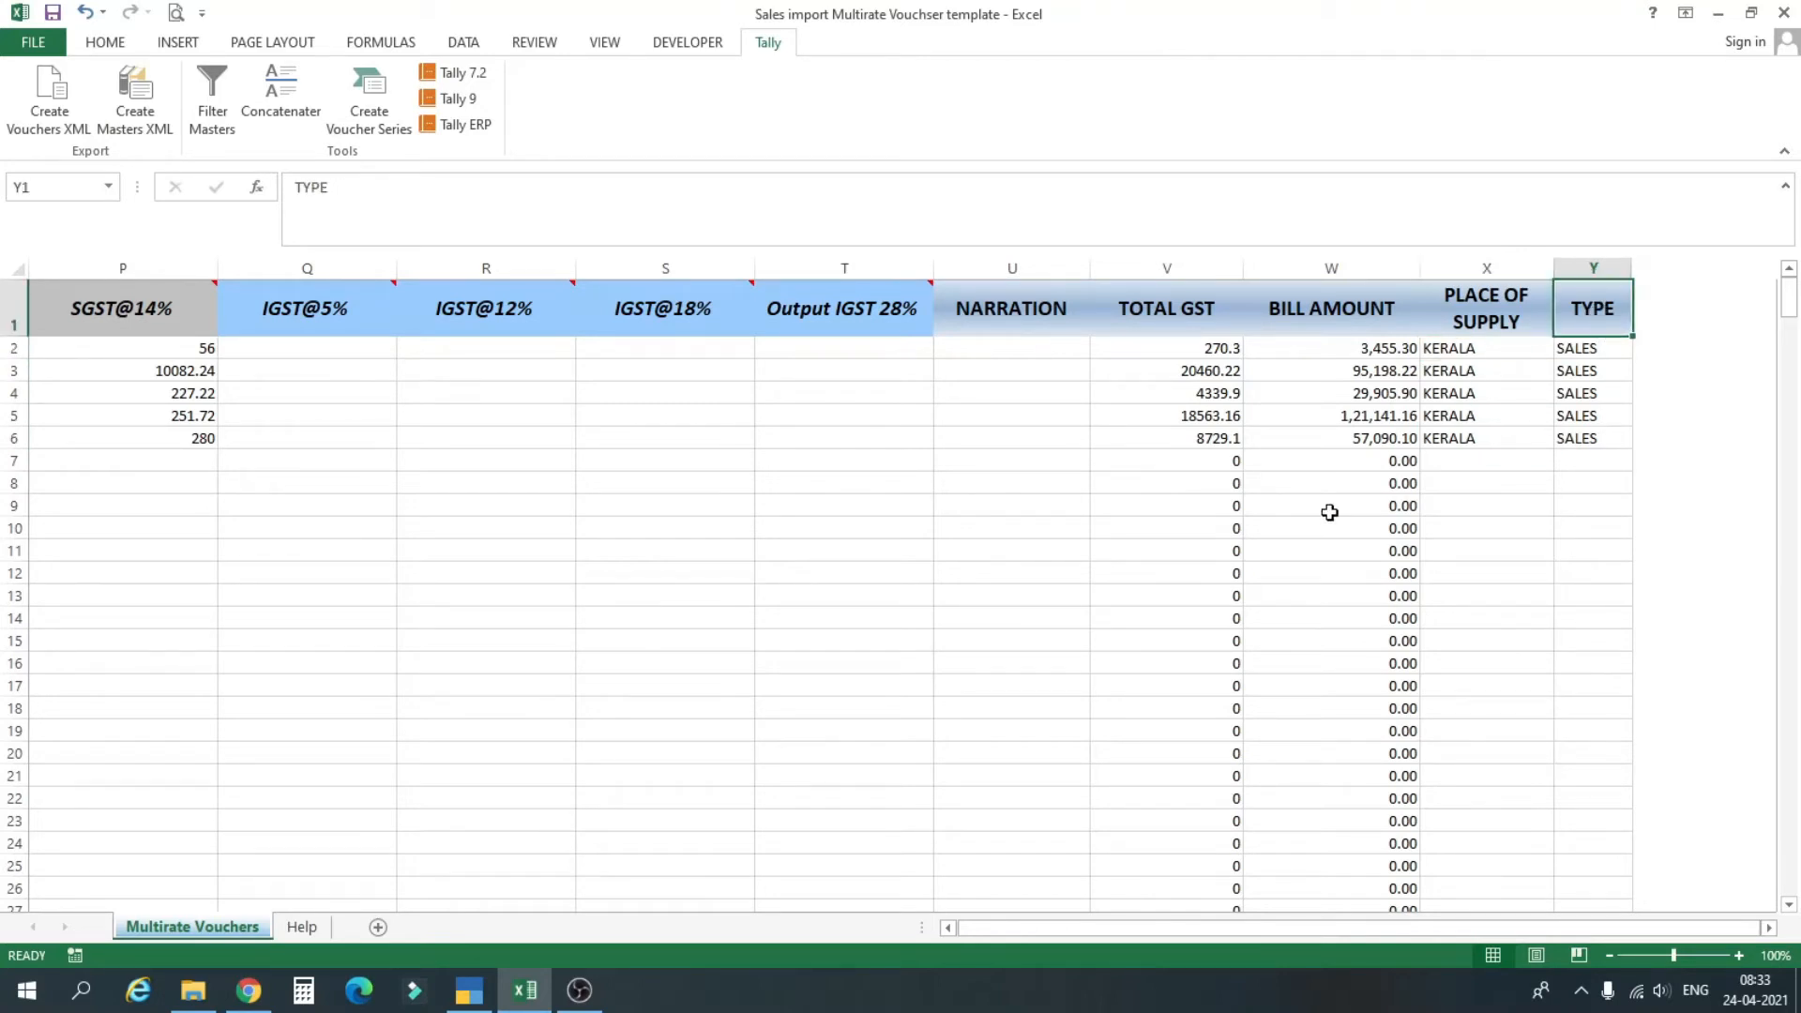
{"action": "left_click", "coordinate": [1606, 348]}
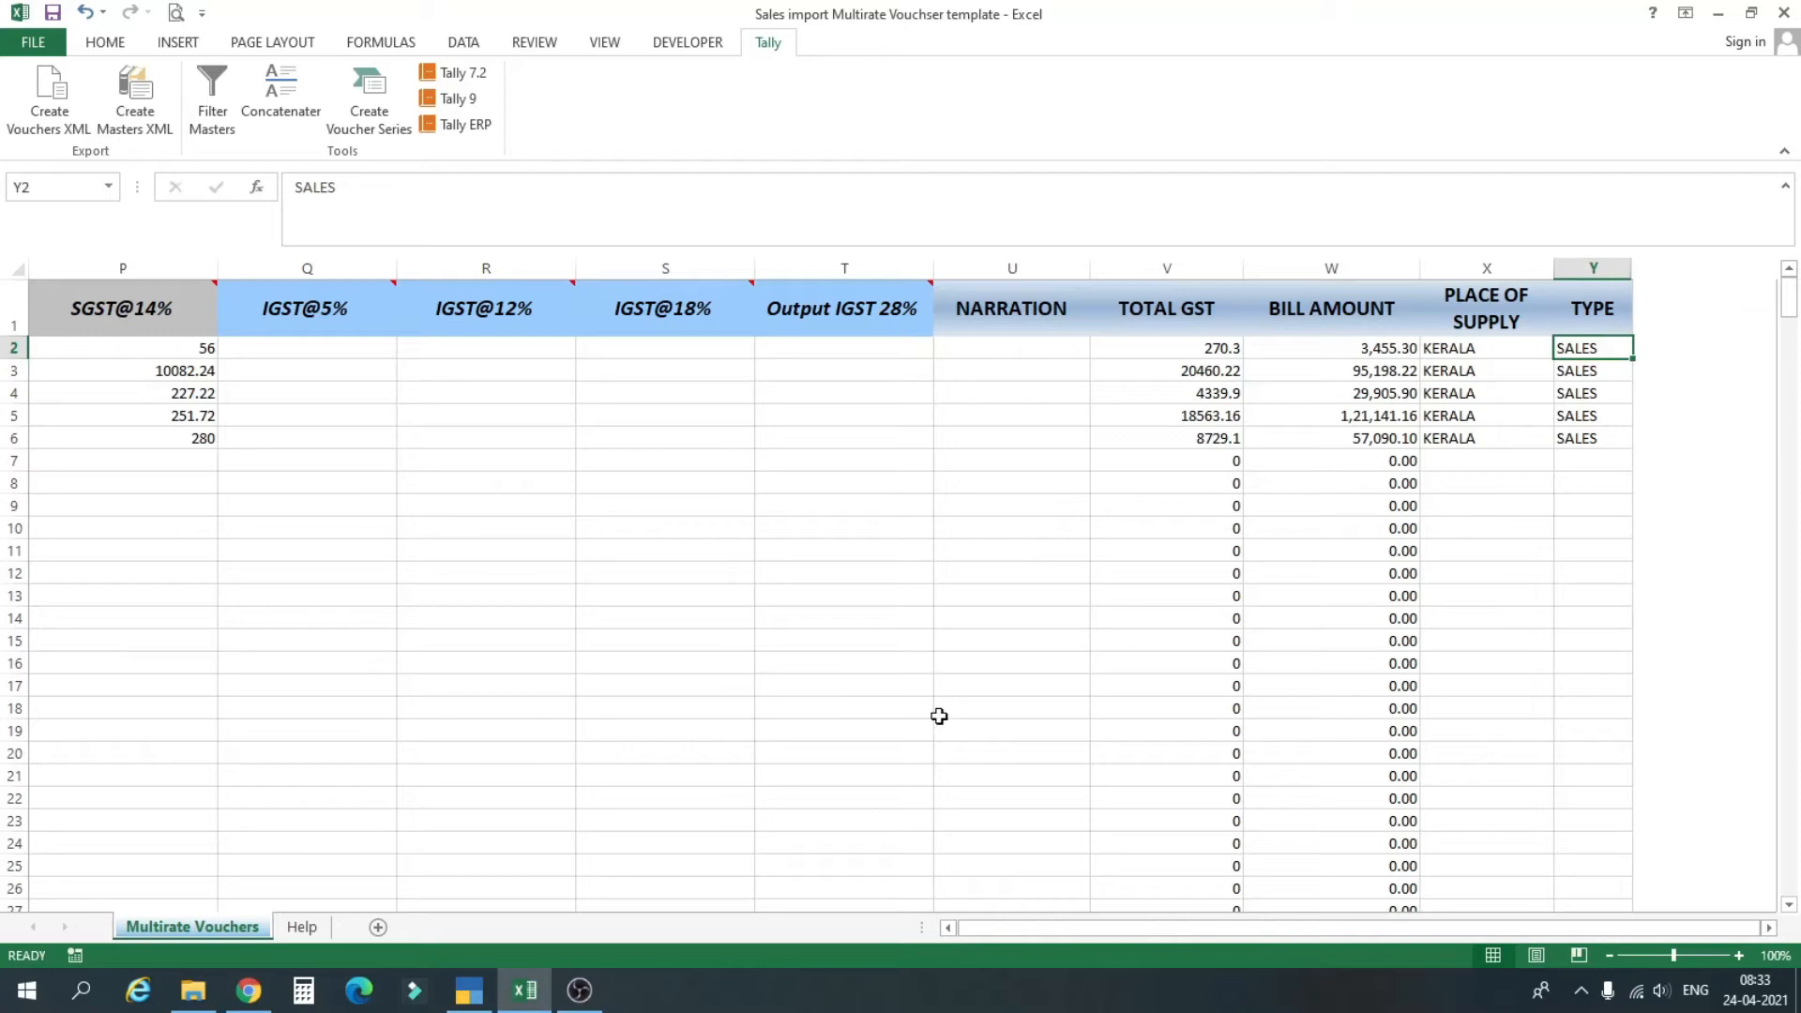
{"action": "left_click", "coordinate": [469, 989]}
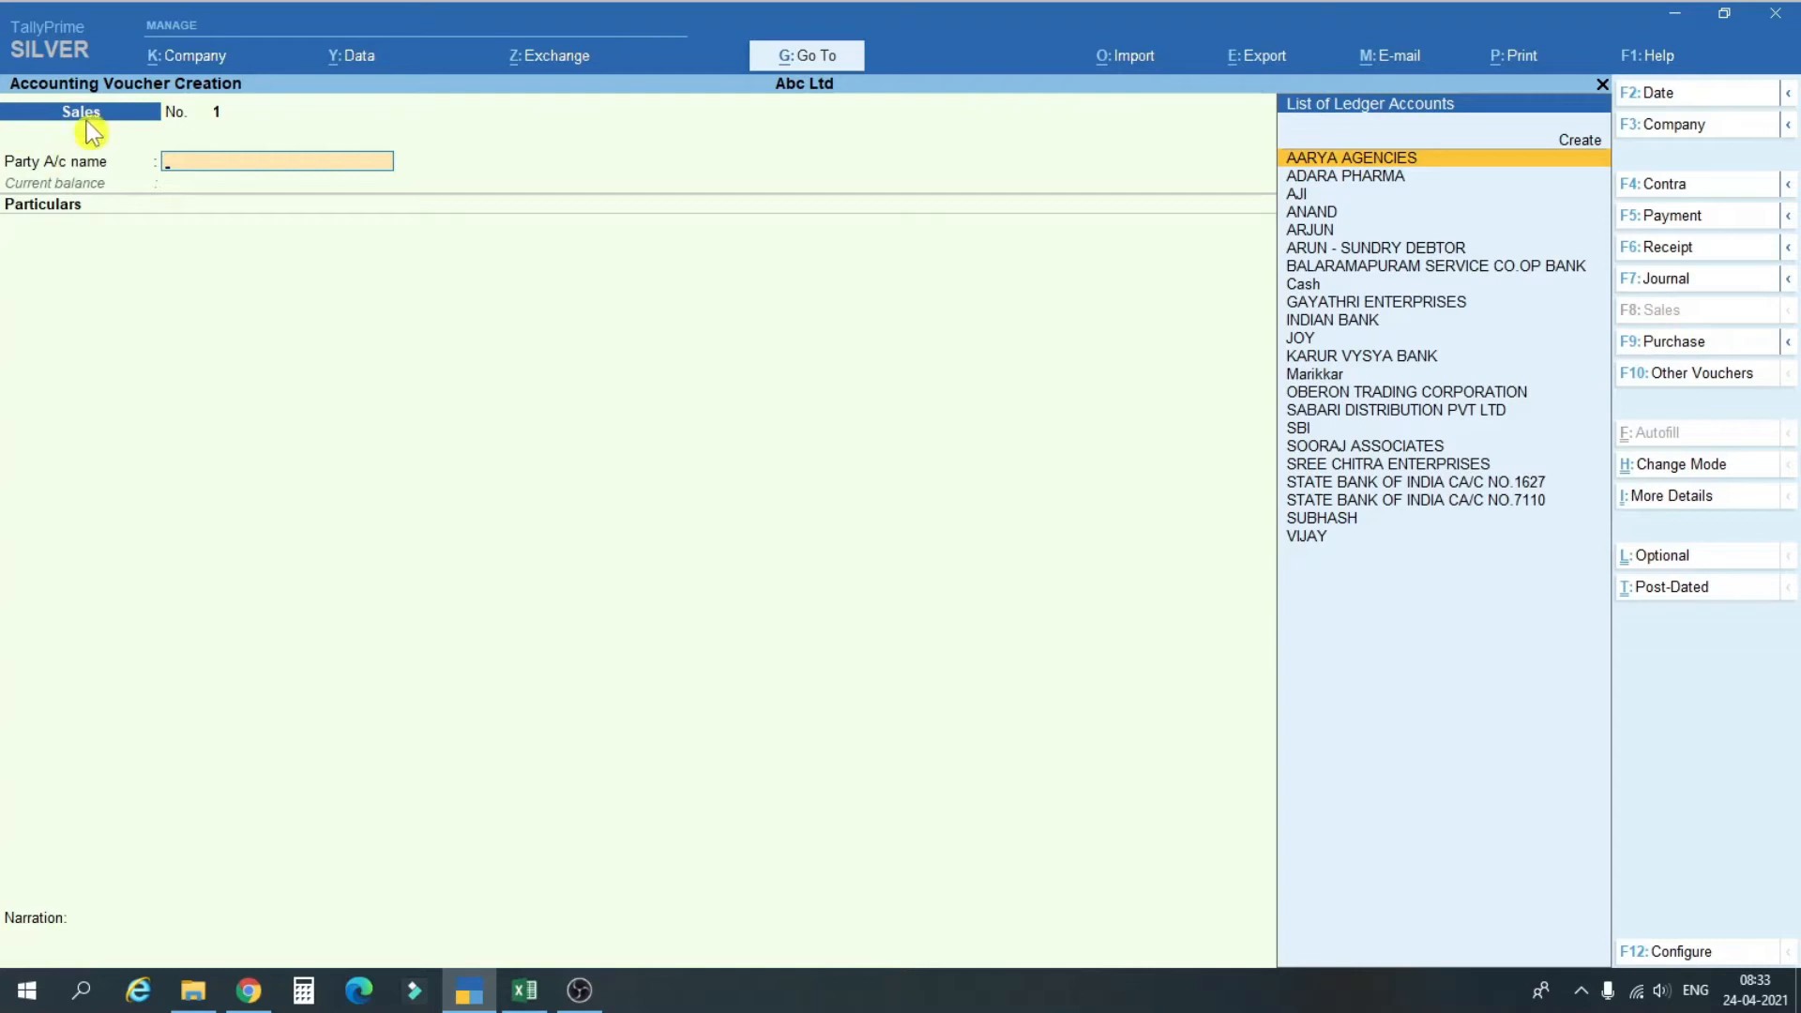
{"action": "key", "text": "alt+Tab"}
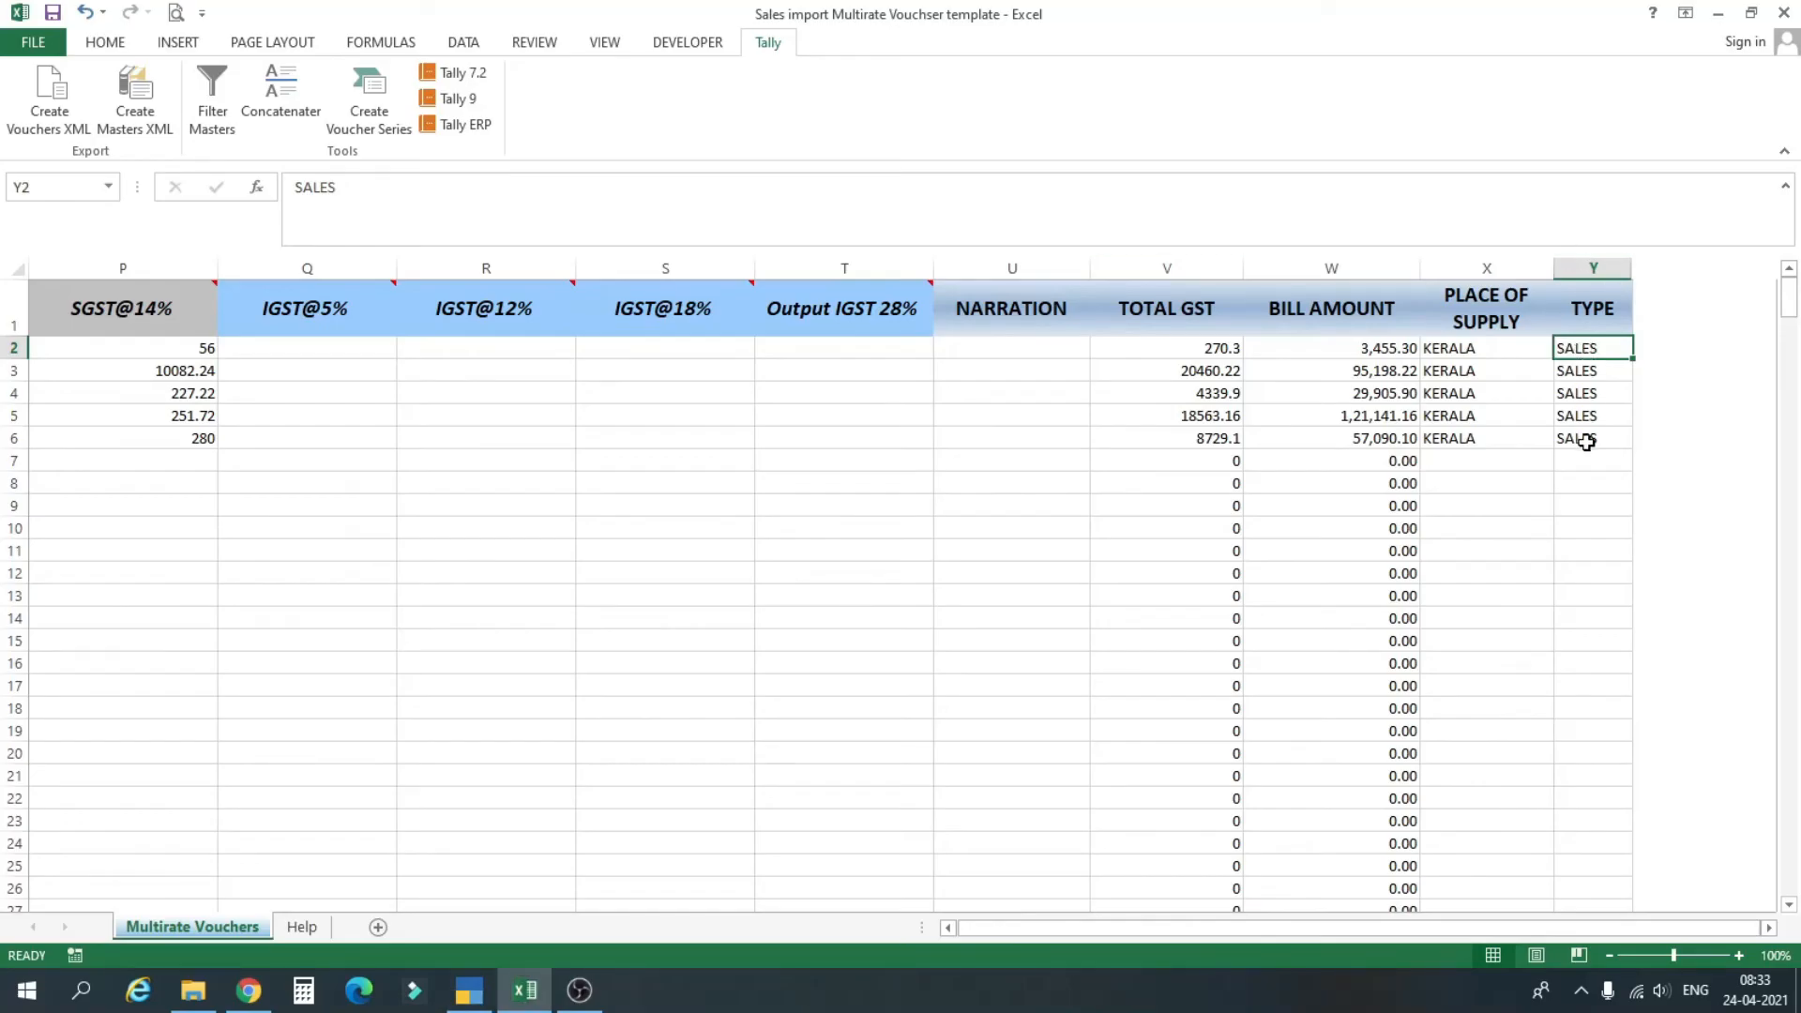
{"action": "key", "text": "alt+Tab"}
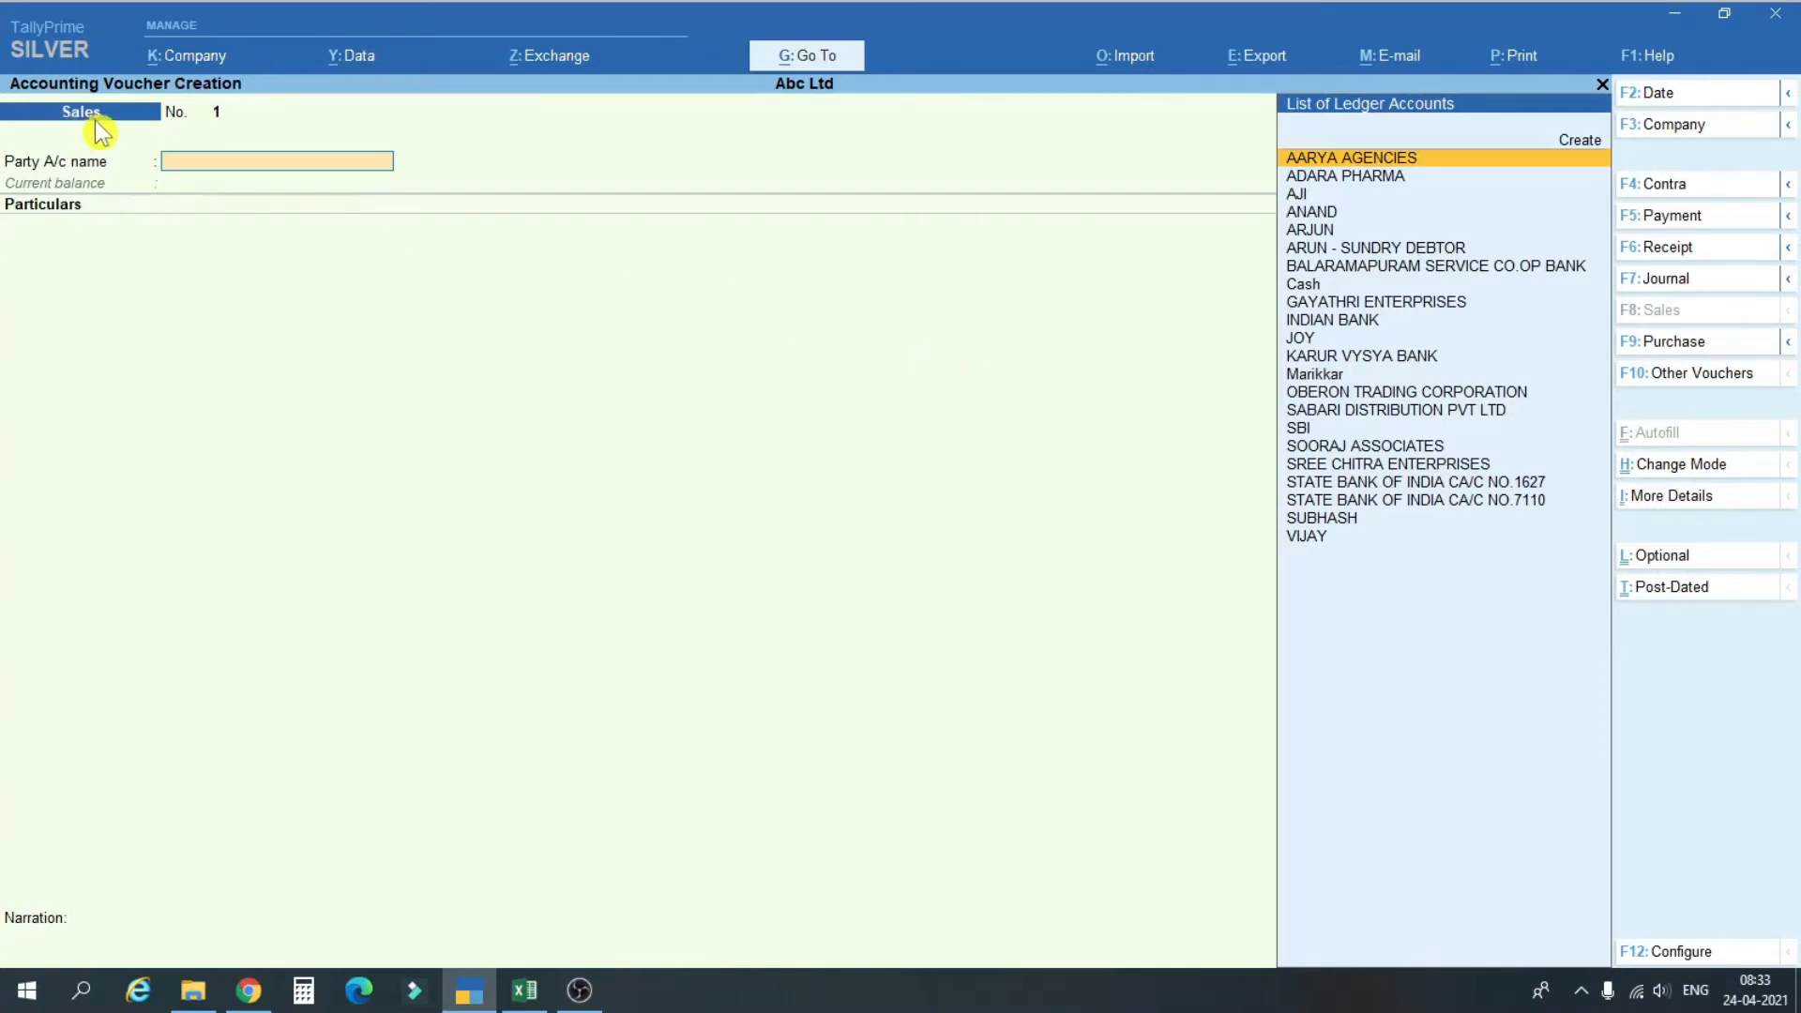
{"action": "key", "text": "alt+Tab"}
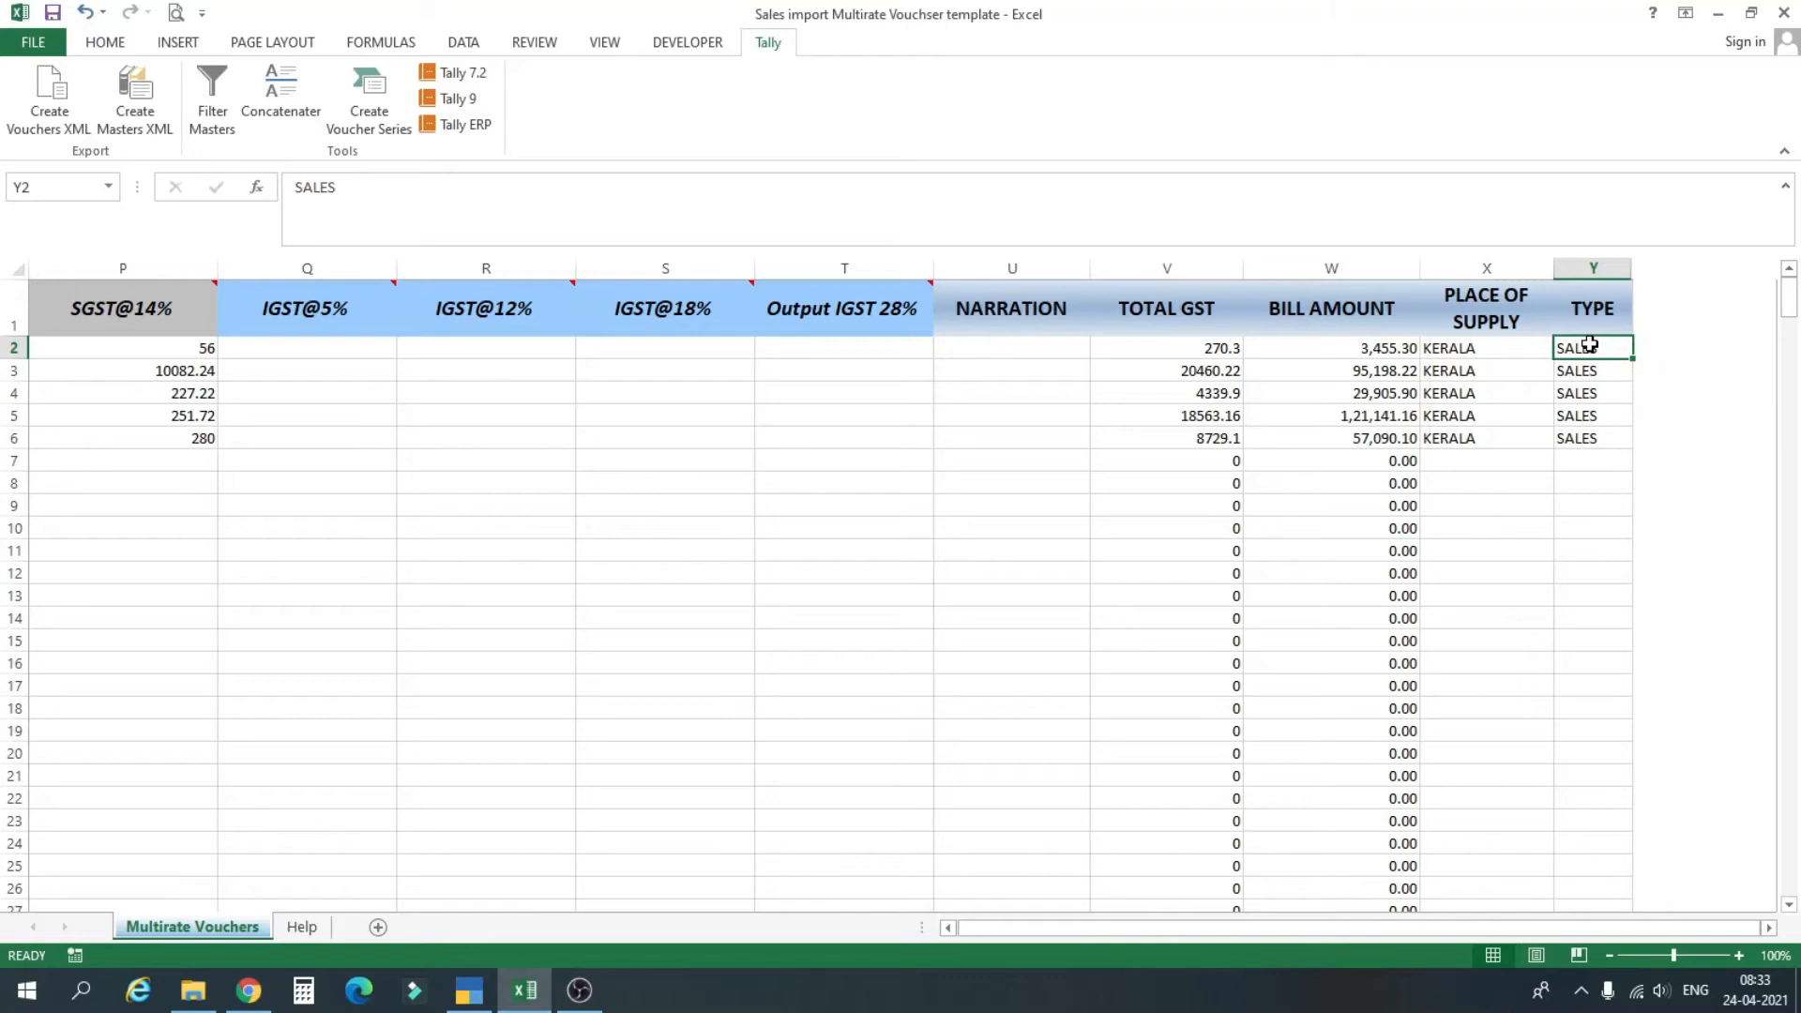
Enter B2B SALES as the voucher type in cell Y2
{"action": "type", "text": "B2B"}
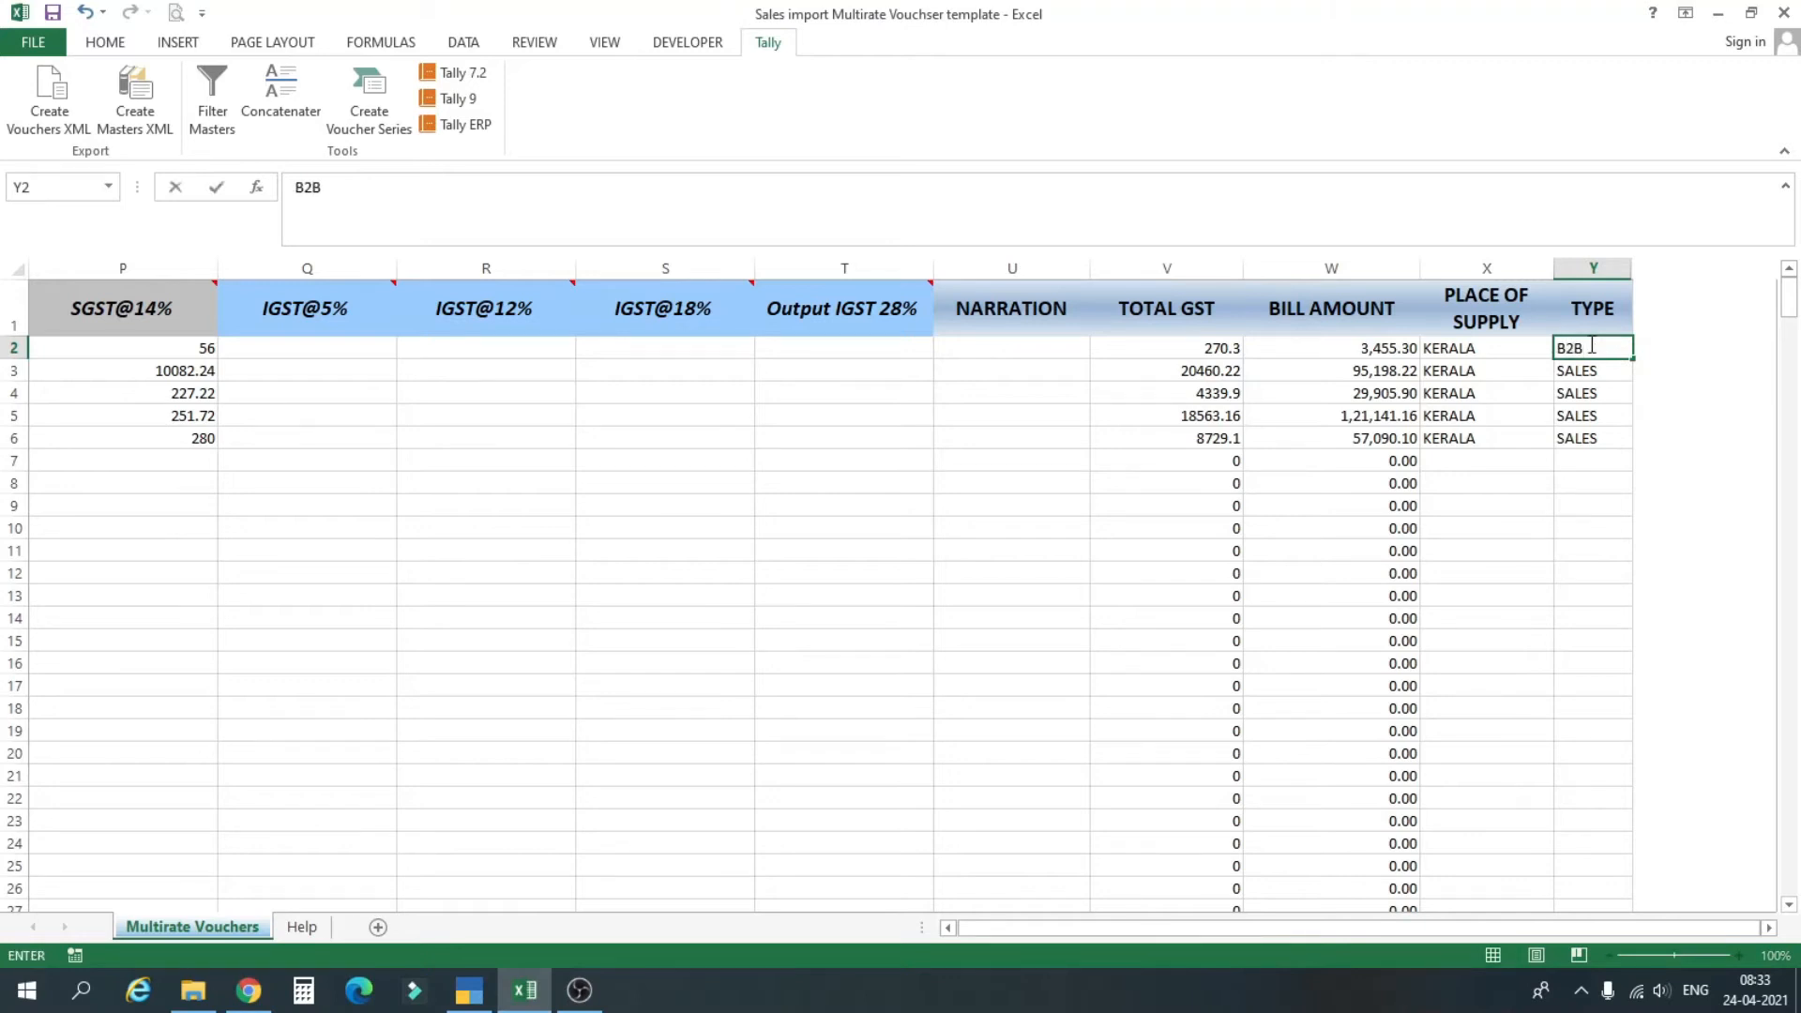
{"action": "type", "text": " SALES"}
{"action": "key", "text": "Return"}
Enter B2C SALES as the voucher type in cell Y3
{"action": "type", "text": "2"}
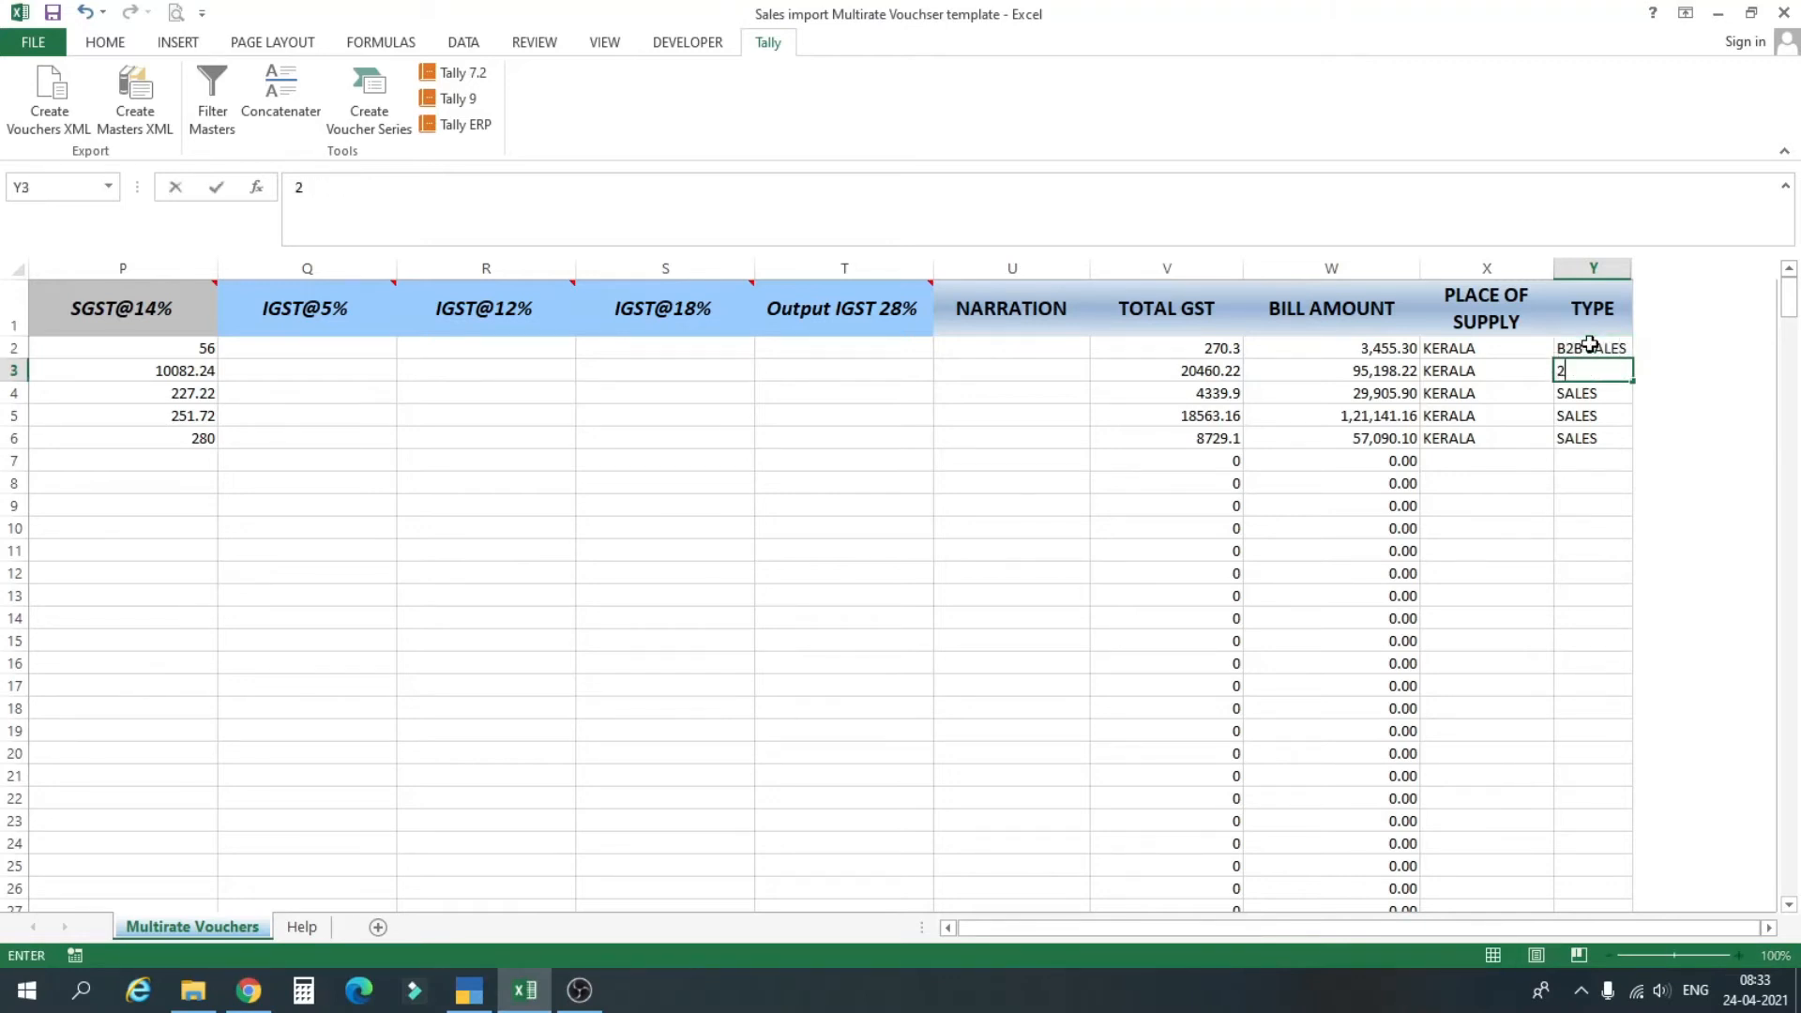
{"action": "key", "text": "BackSpace"}
{"action": "type", "text": "B2C"}
{"action": "key", "text": "alt"}
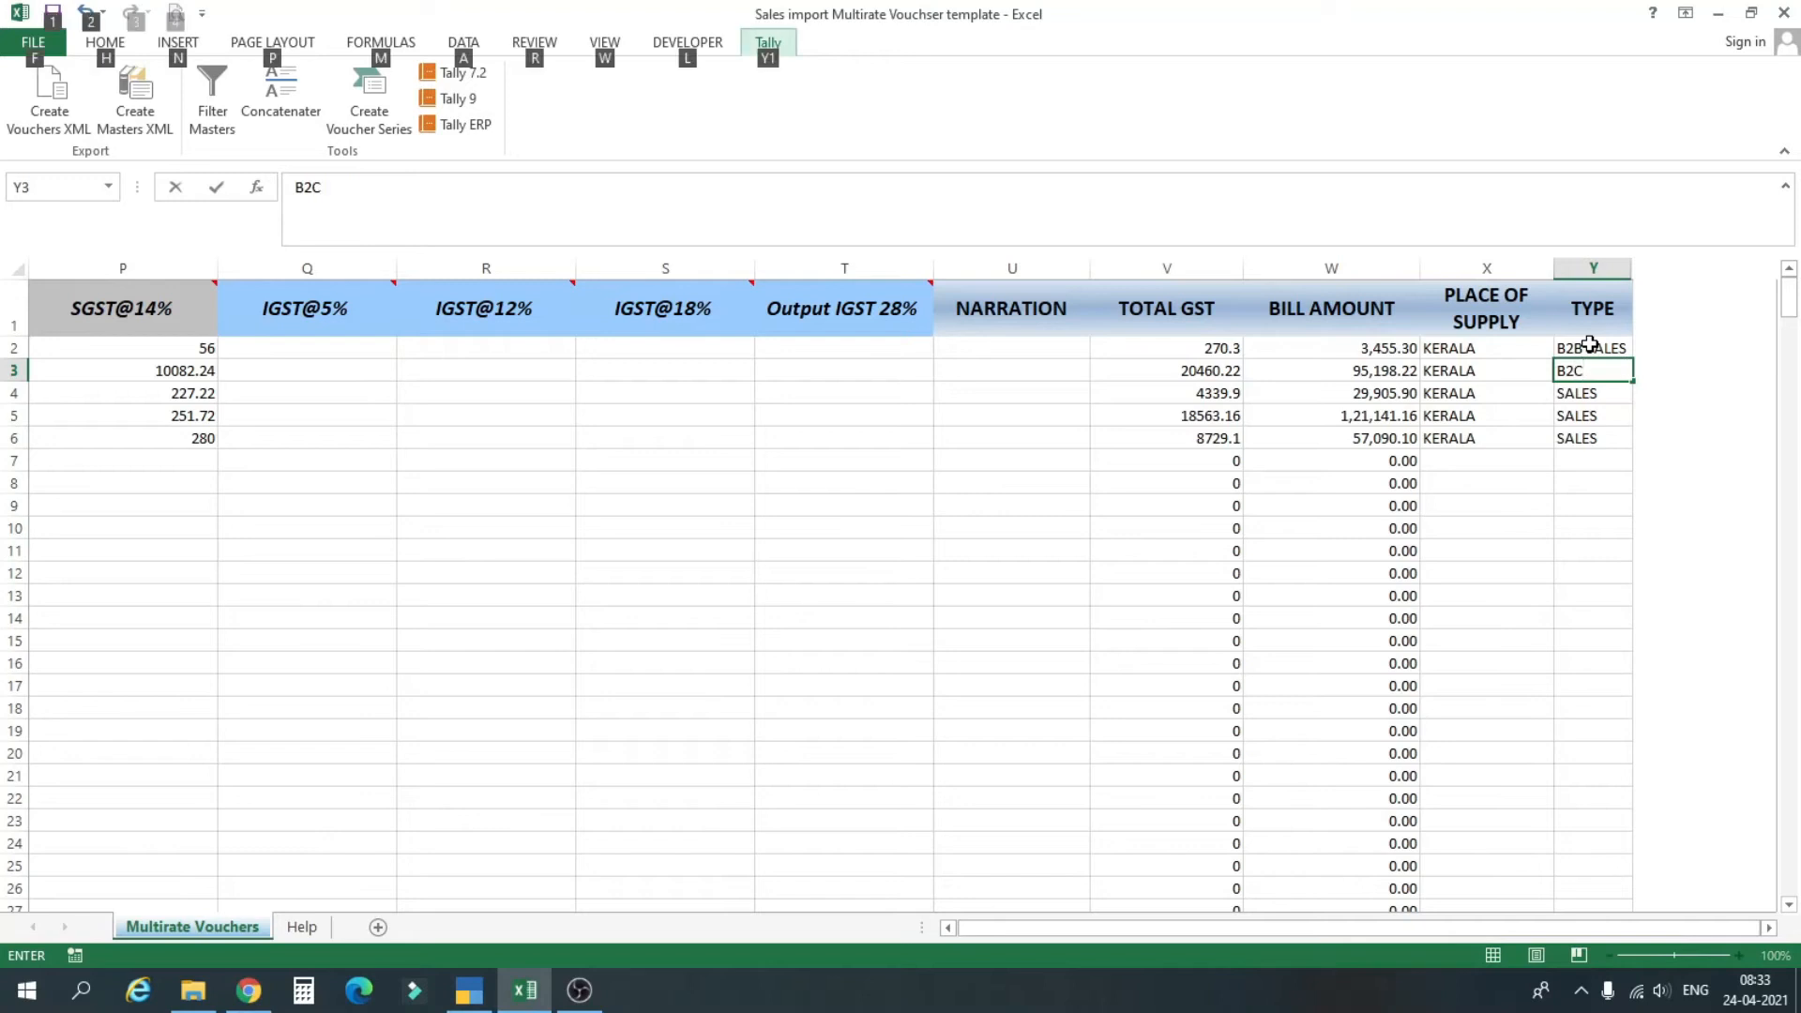
{"action": "left_click", "coordinate": [1600, 379]}
{"action": "key", "text": "BackSpace"}
{"action": "key", "text": "BackSpace"}
{"action": "key", "text": "BackSpace"}
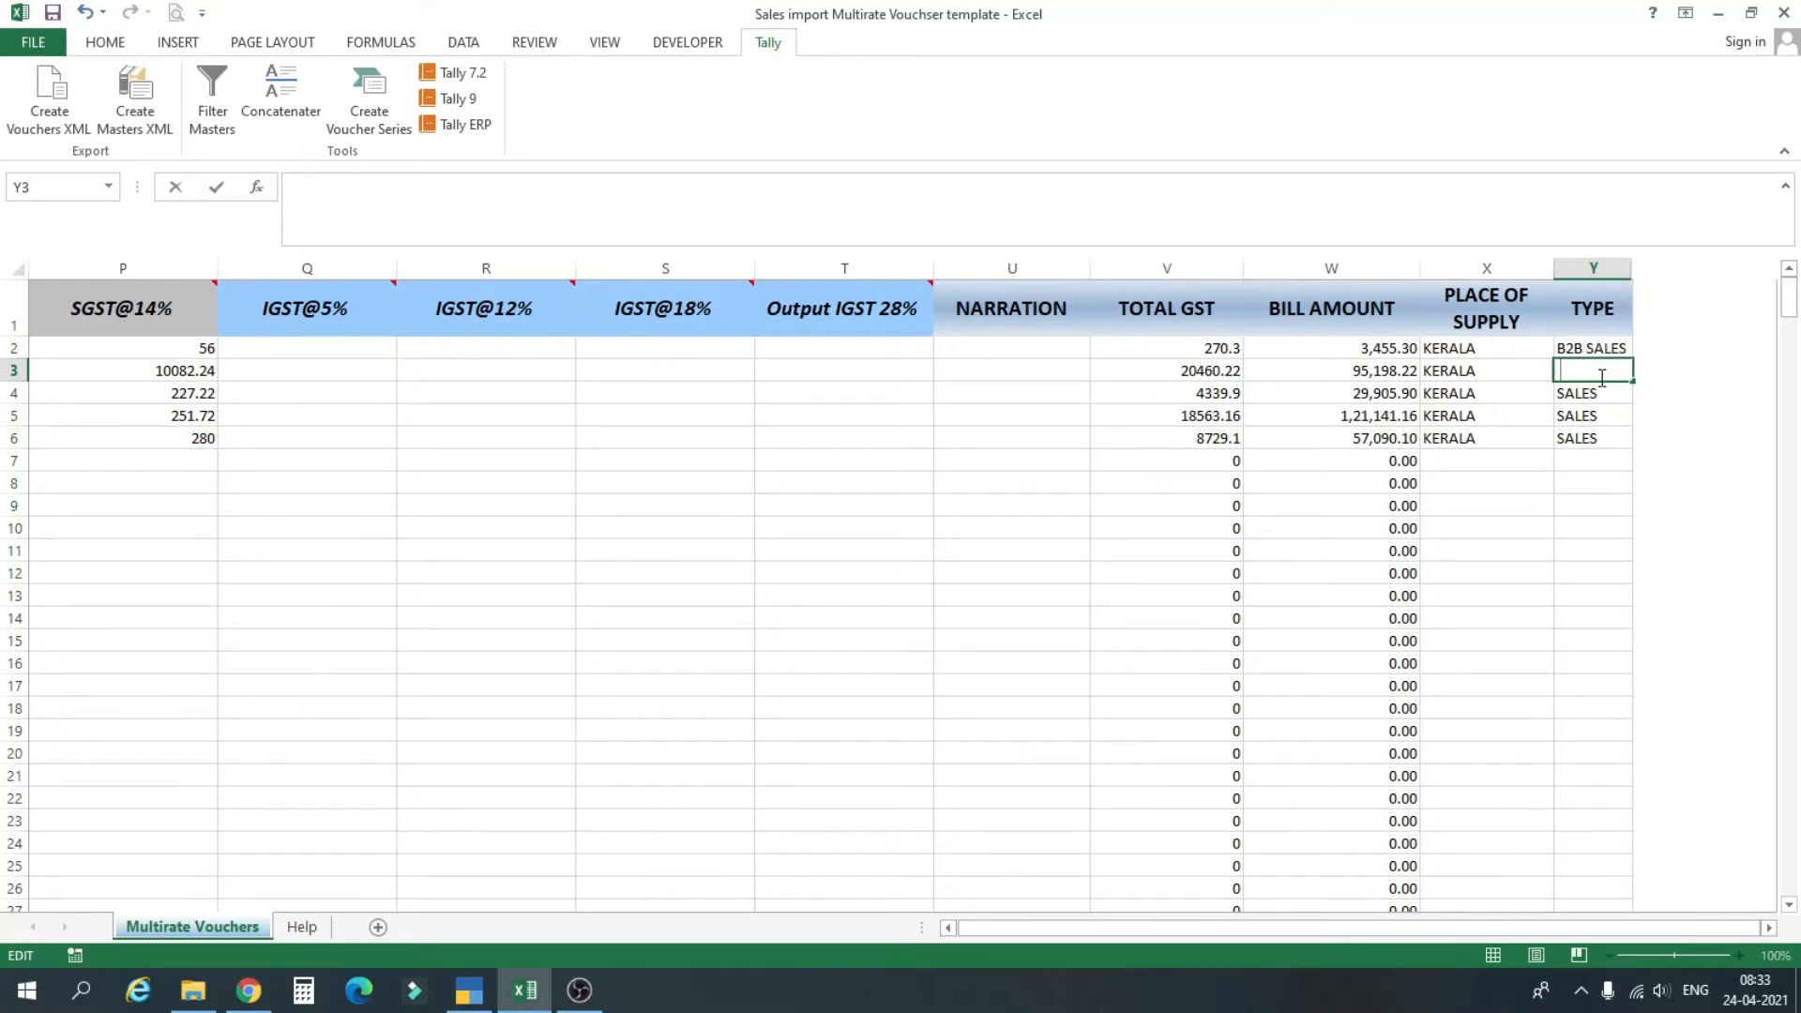
{"action": "type", "text": "B2B"}
{"action": "key", "text": "BackSpace"}
{"action": "key", "text": "BackSpace"}
{"action": "key", "text": "BackSpace"}
{"action": "type", "text": "C SALES"}
{"action": "key", "text": "Return"}
{"action": "key", "text": "Up"}
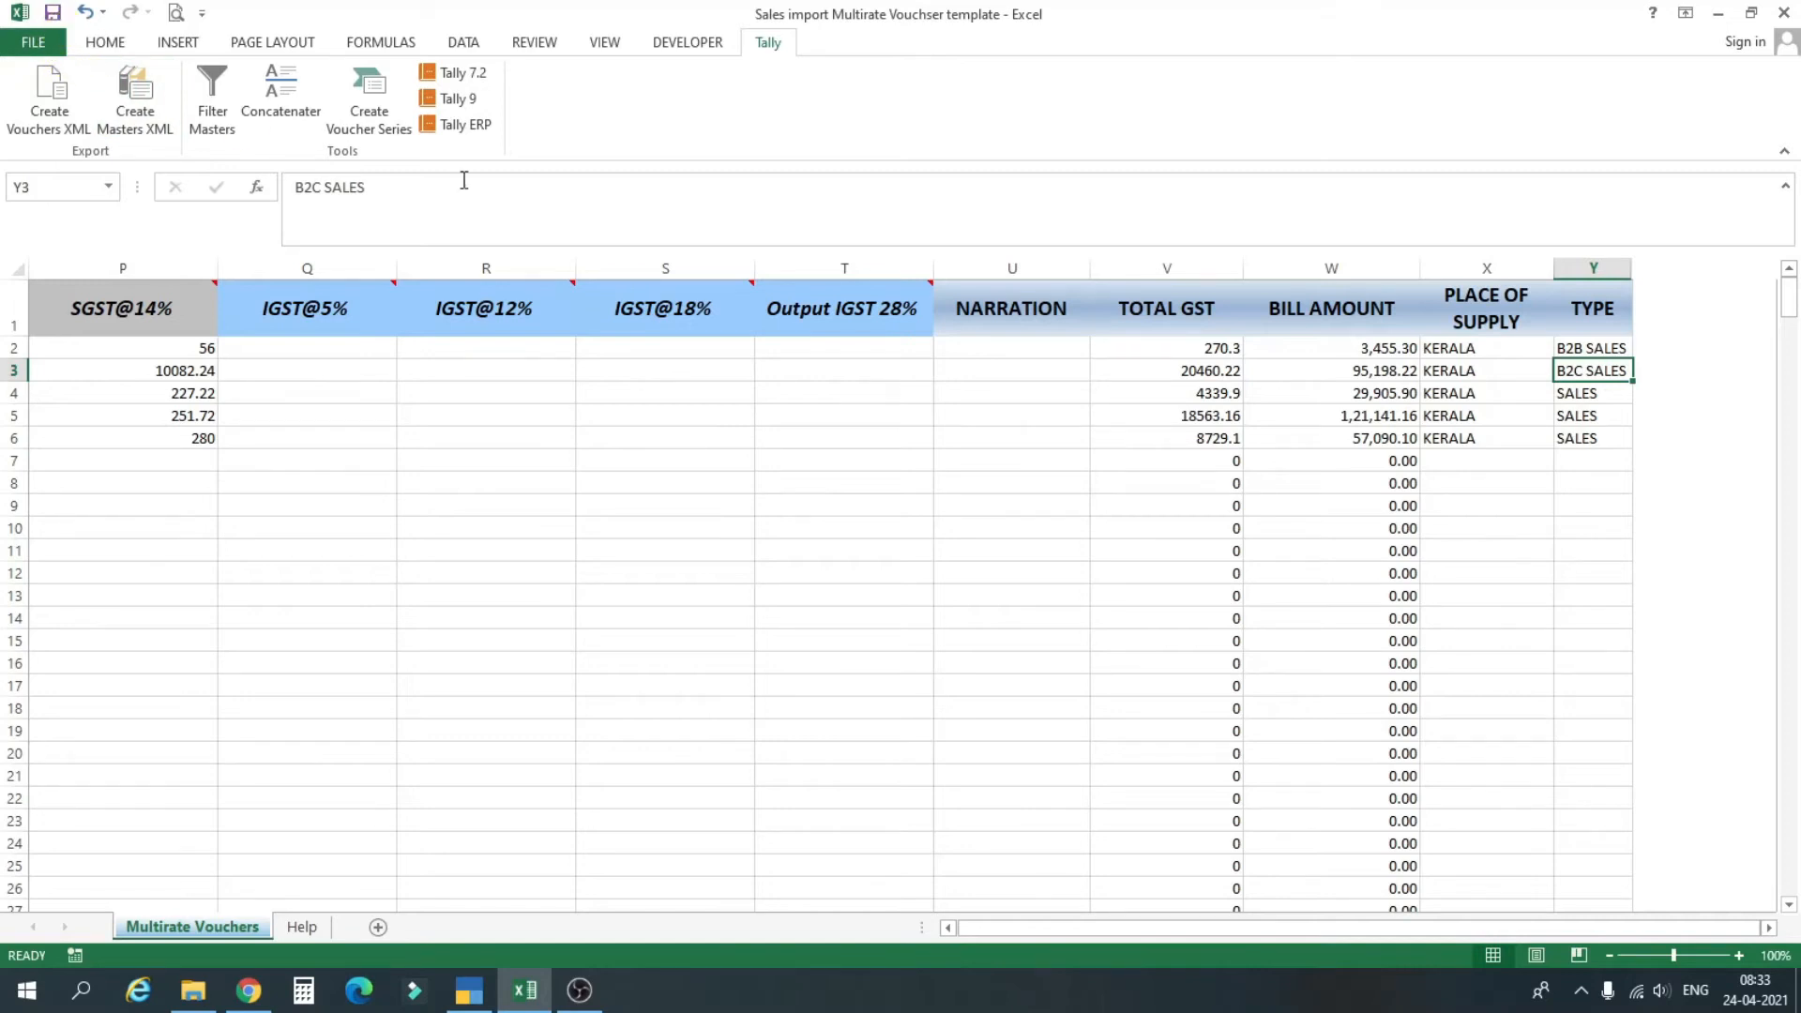
Undo the B2B SALES and B2C SALES entries in the TYPE column
{"action": "mouse_move", "coordinate": [847, 298]}
{"action": "key", "text": "ctrl+z"}
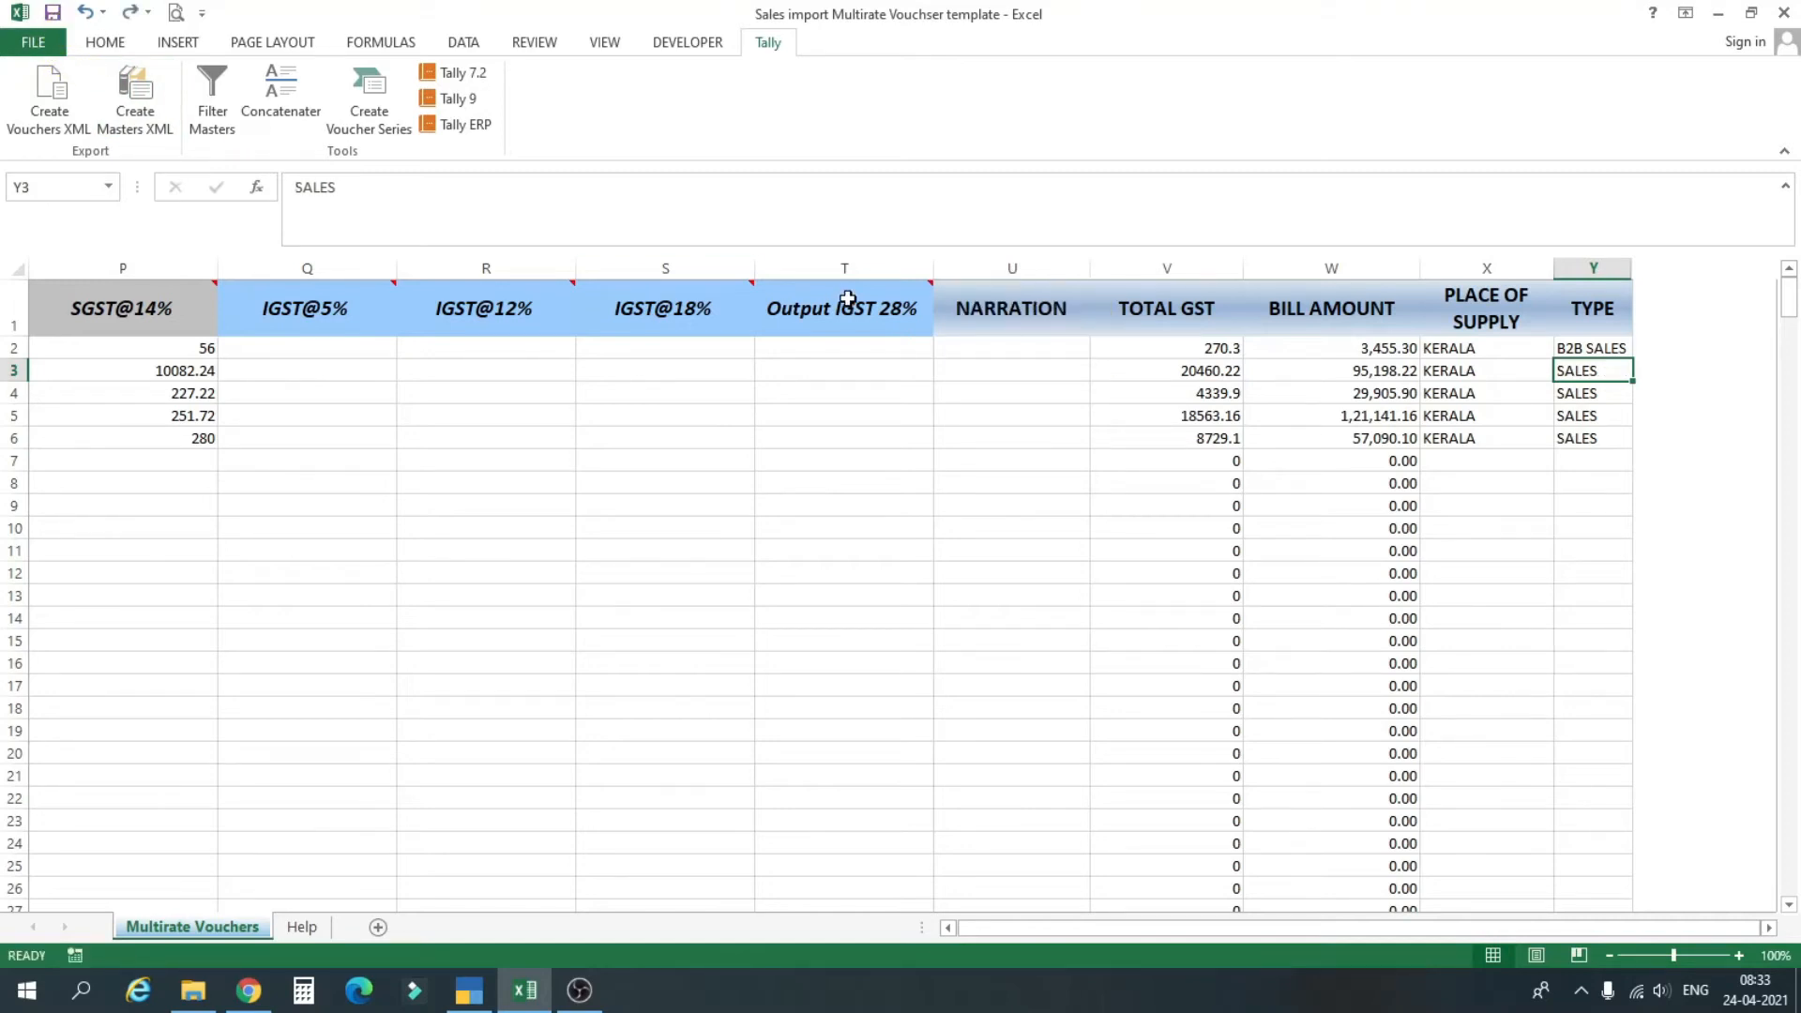
{"action": "key", "text": "ctrl+z"}
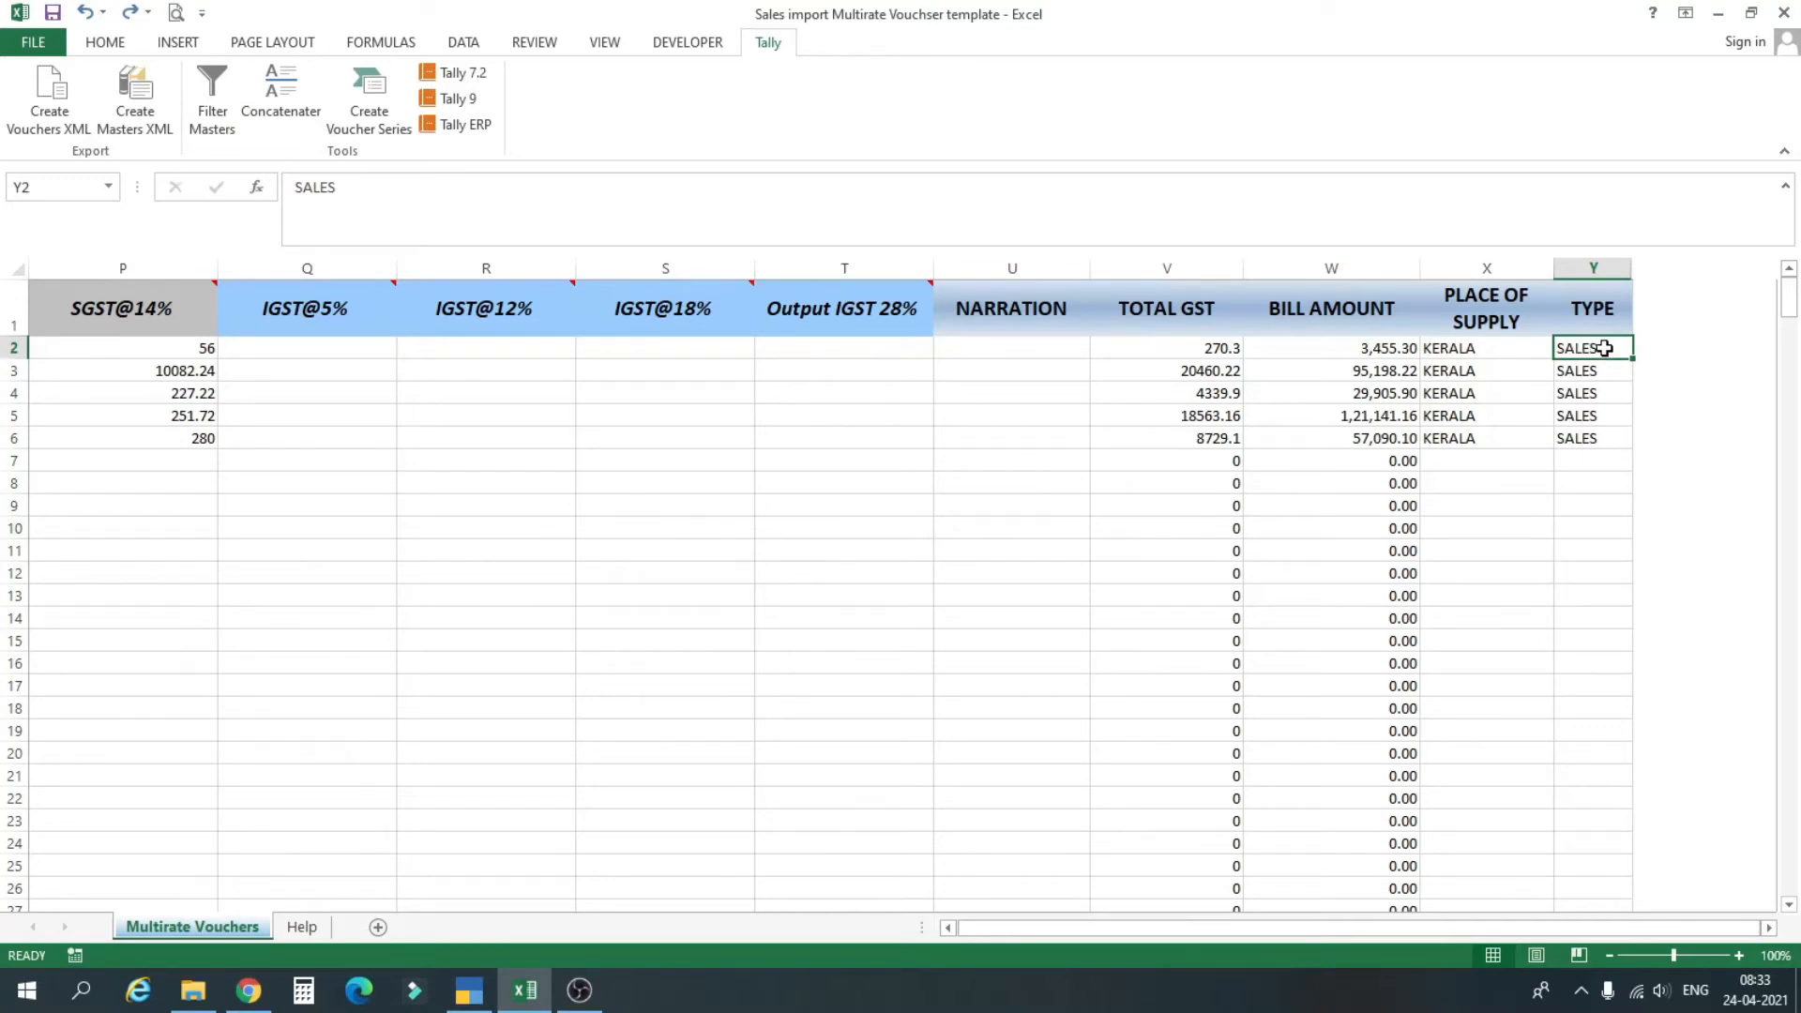
Review the TYPE, DATE, INVOICE NO. and CASH/PARTY entries of the five invoice rows
{"action": "left_click_drag", "start_coordinate": [1603, 346], "coordinate": [1595, 441]}
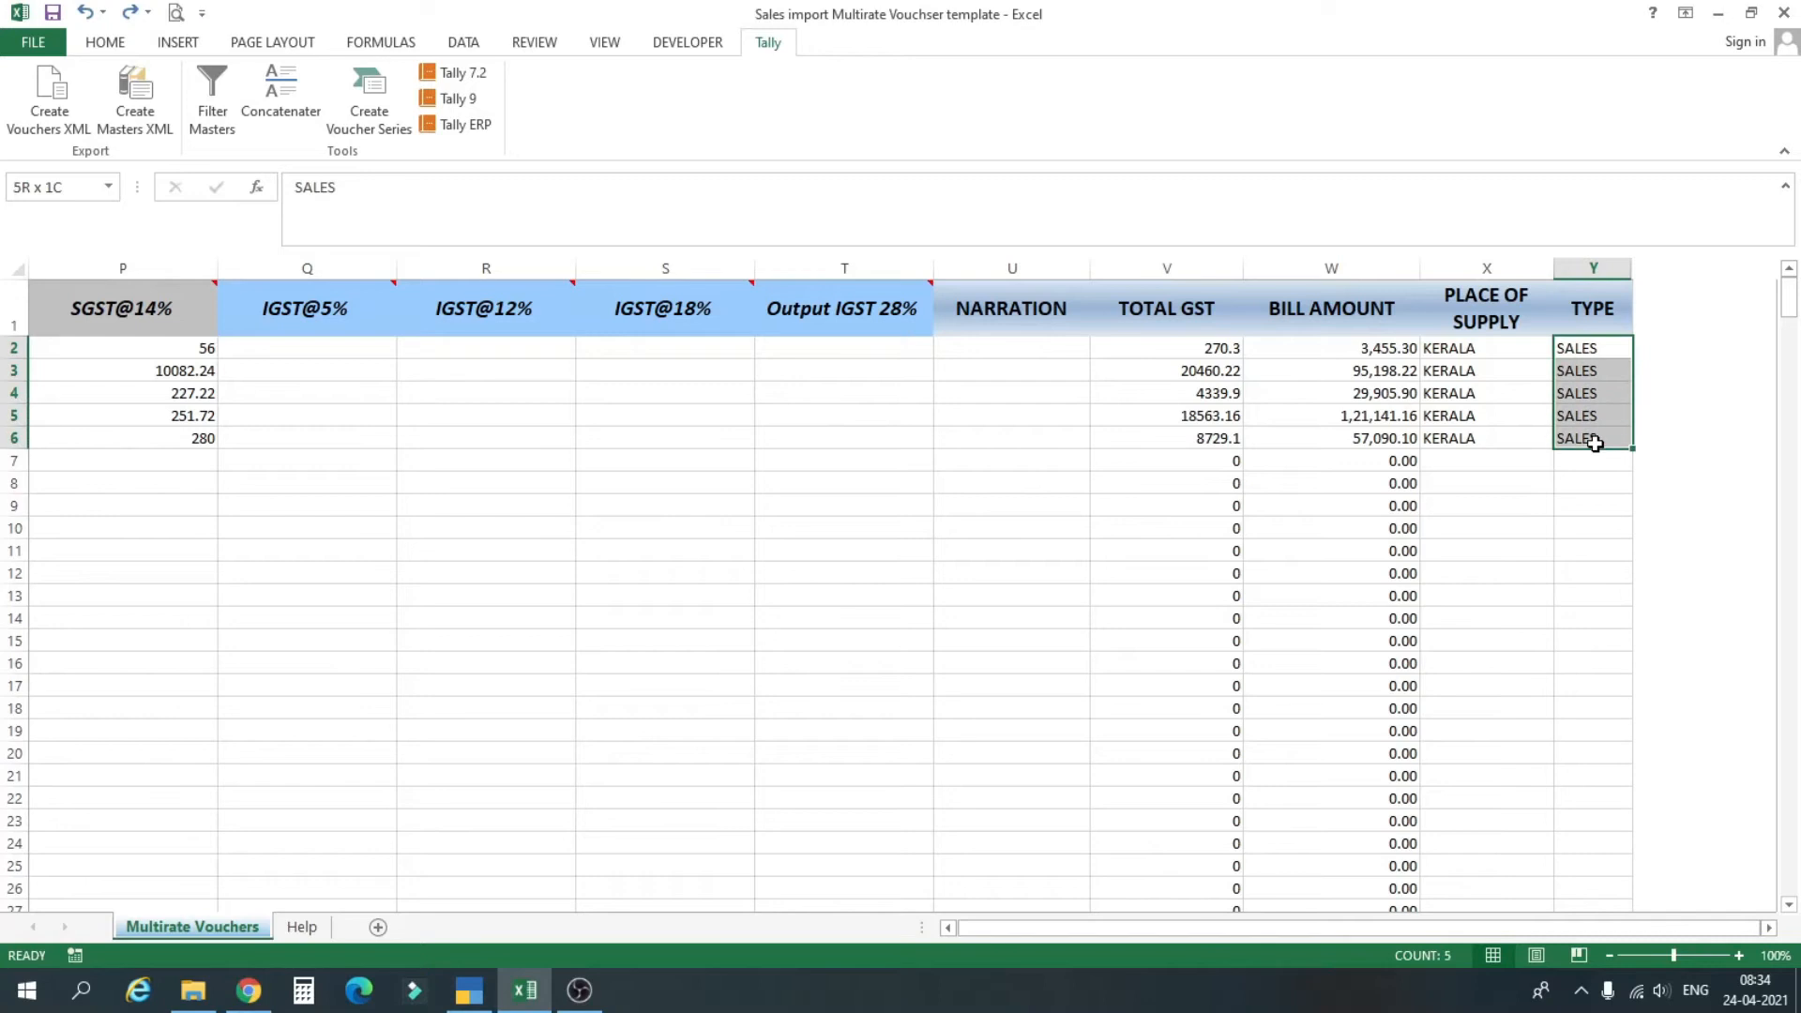
{"action": "left_click_drag", "start_coordinate": [1557, 933], "coordinate": [1294, 938]}
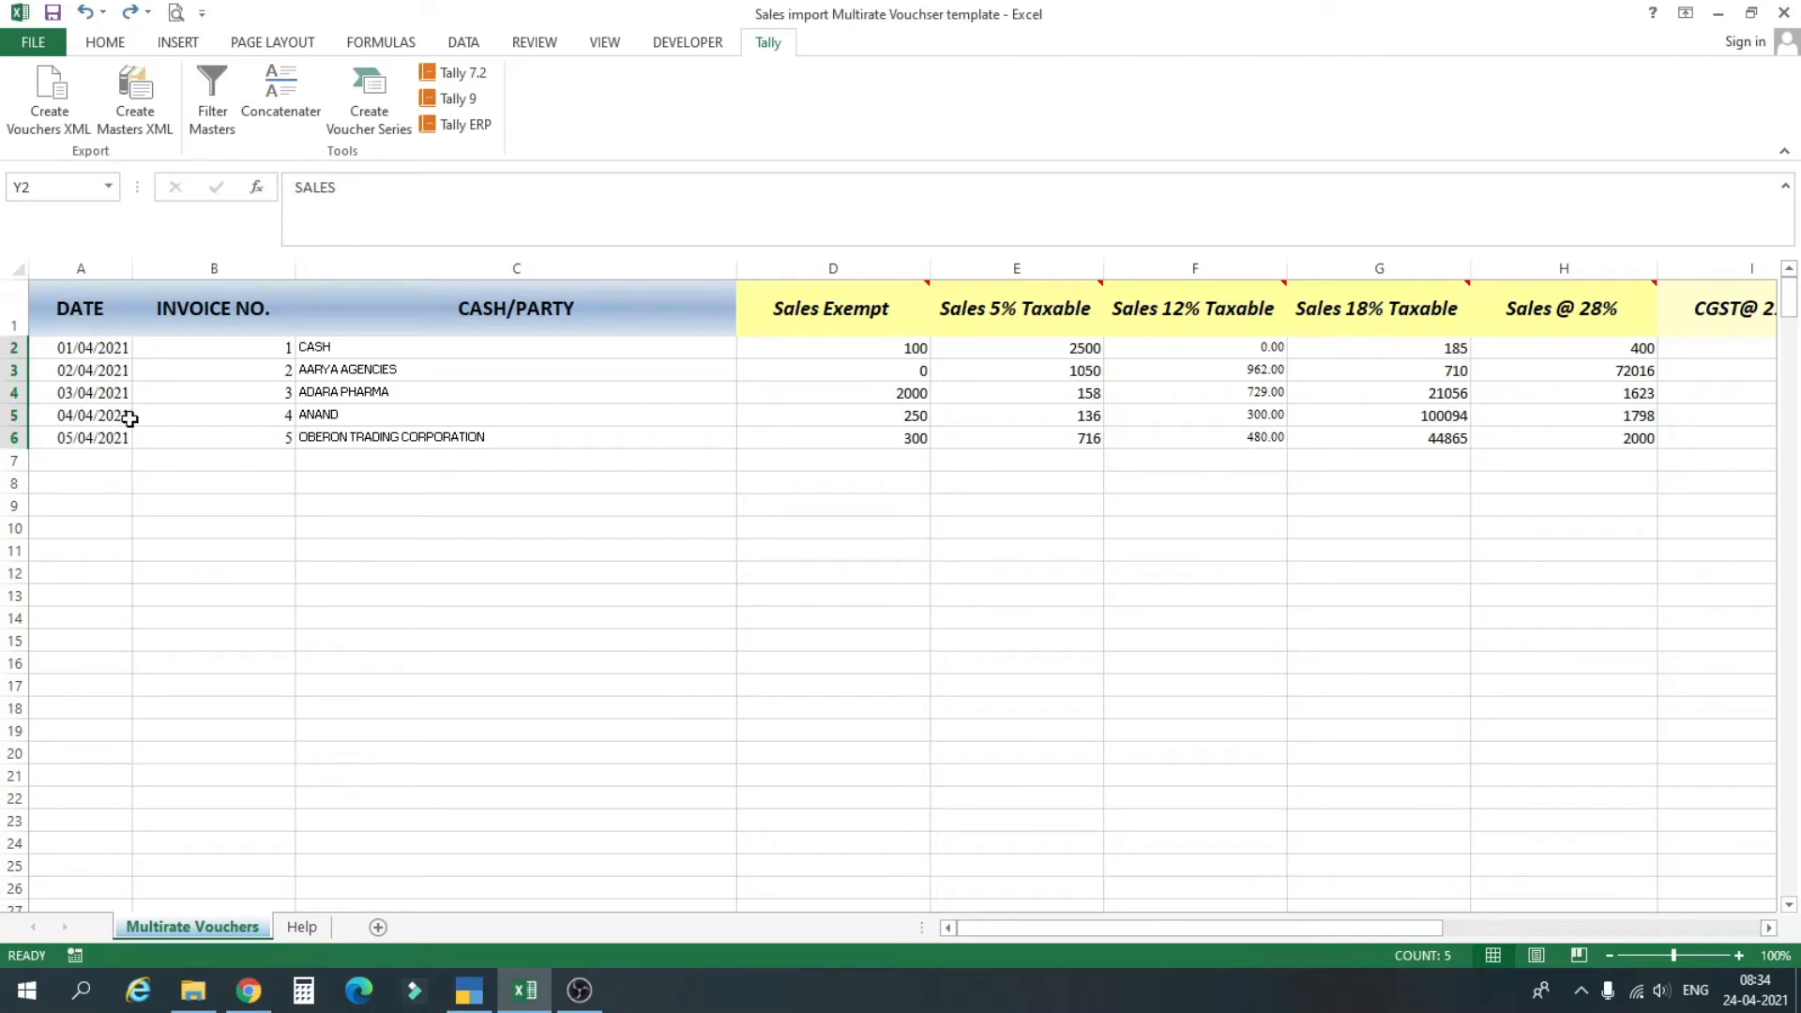
{"action": "left_click_drag", "start_coordinate": [97, 355], "coordinate": [90, 450]}
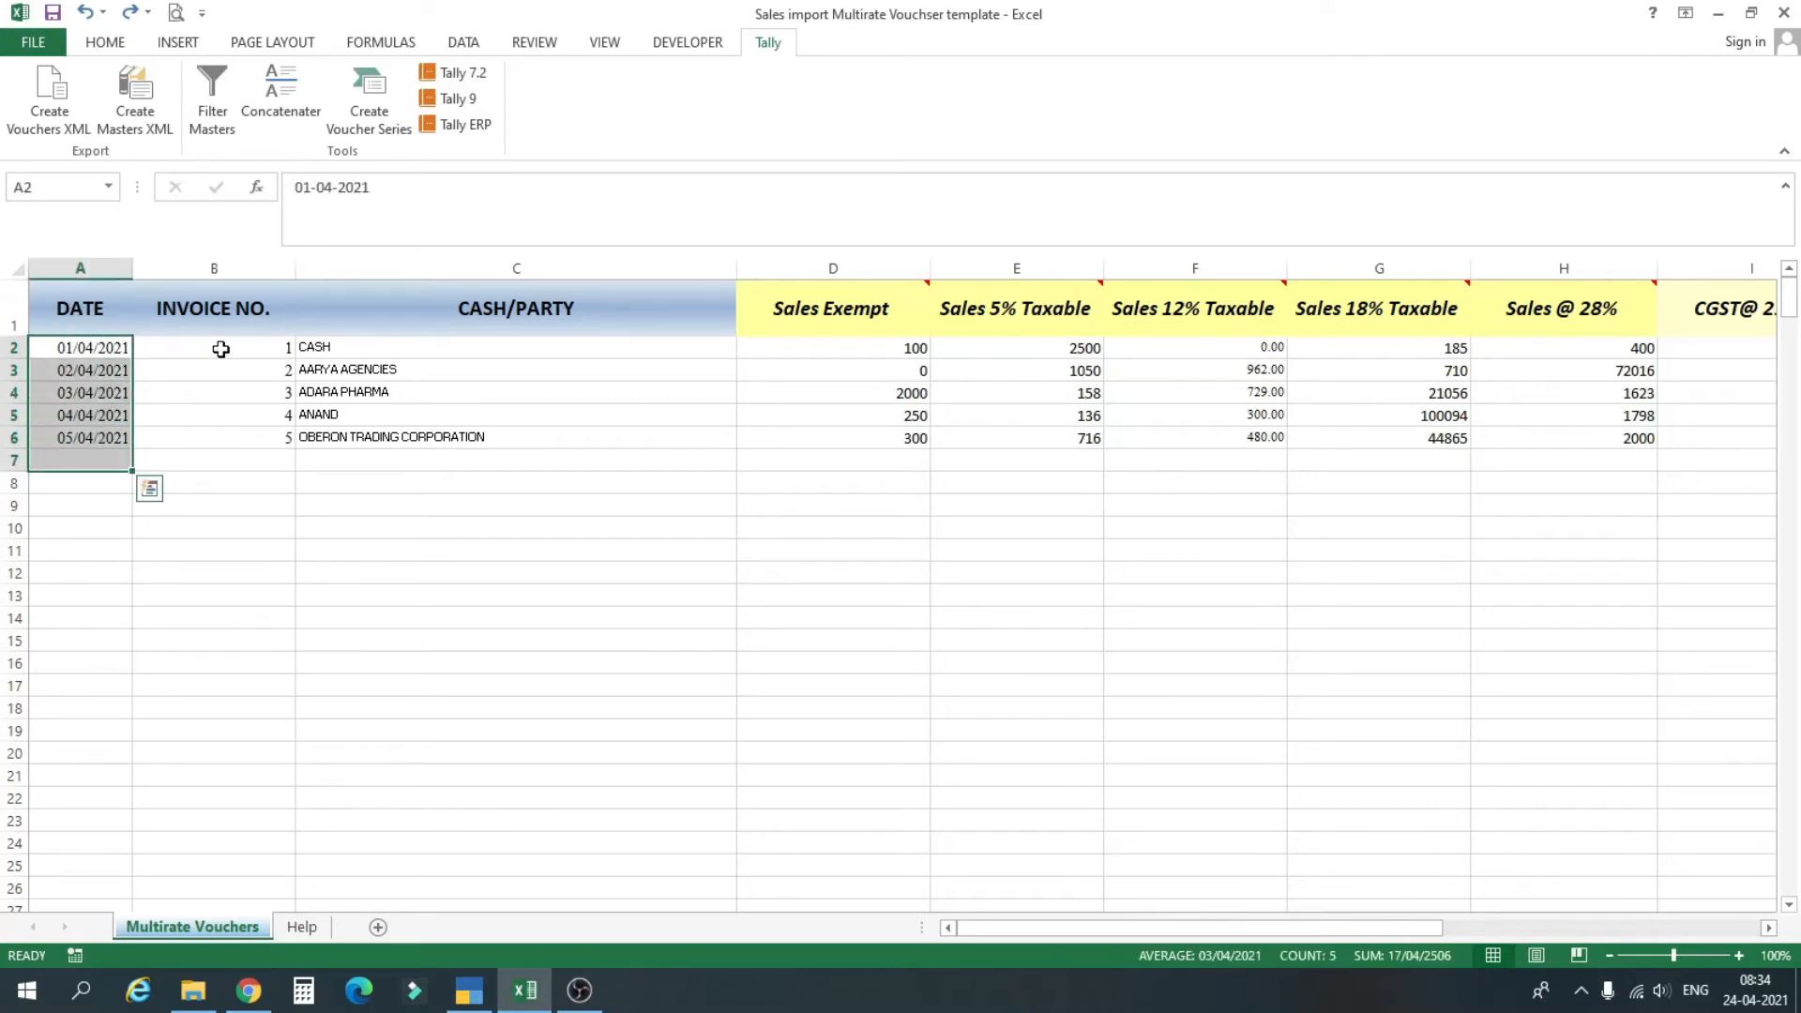
{"action": "left_click_drag", "start_coordinate": [221, 350], "coordinate": [211, 445]}
{"action": "left_click_drag", "start_coordinate": [372, 347], "coordinate": [366, 441]}
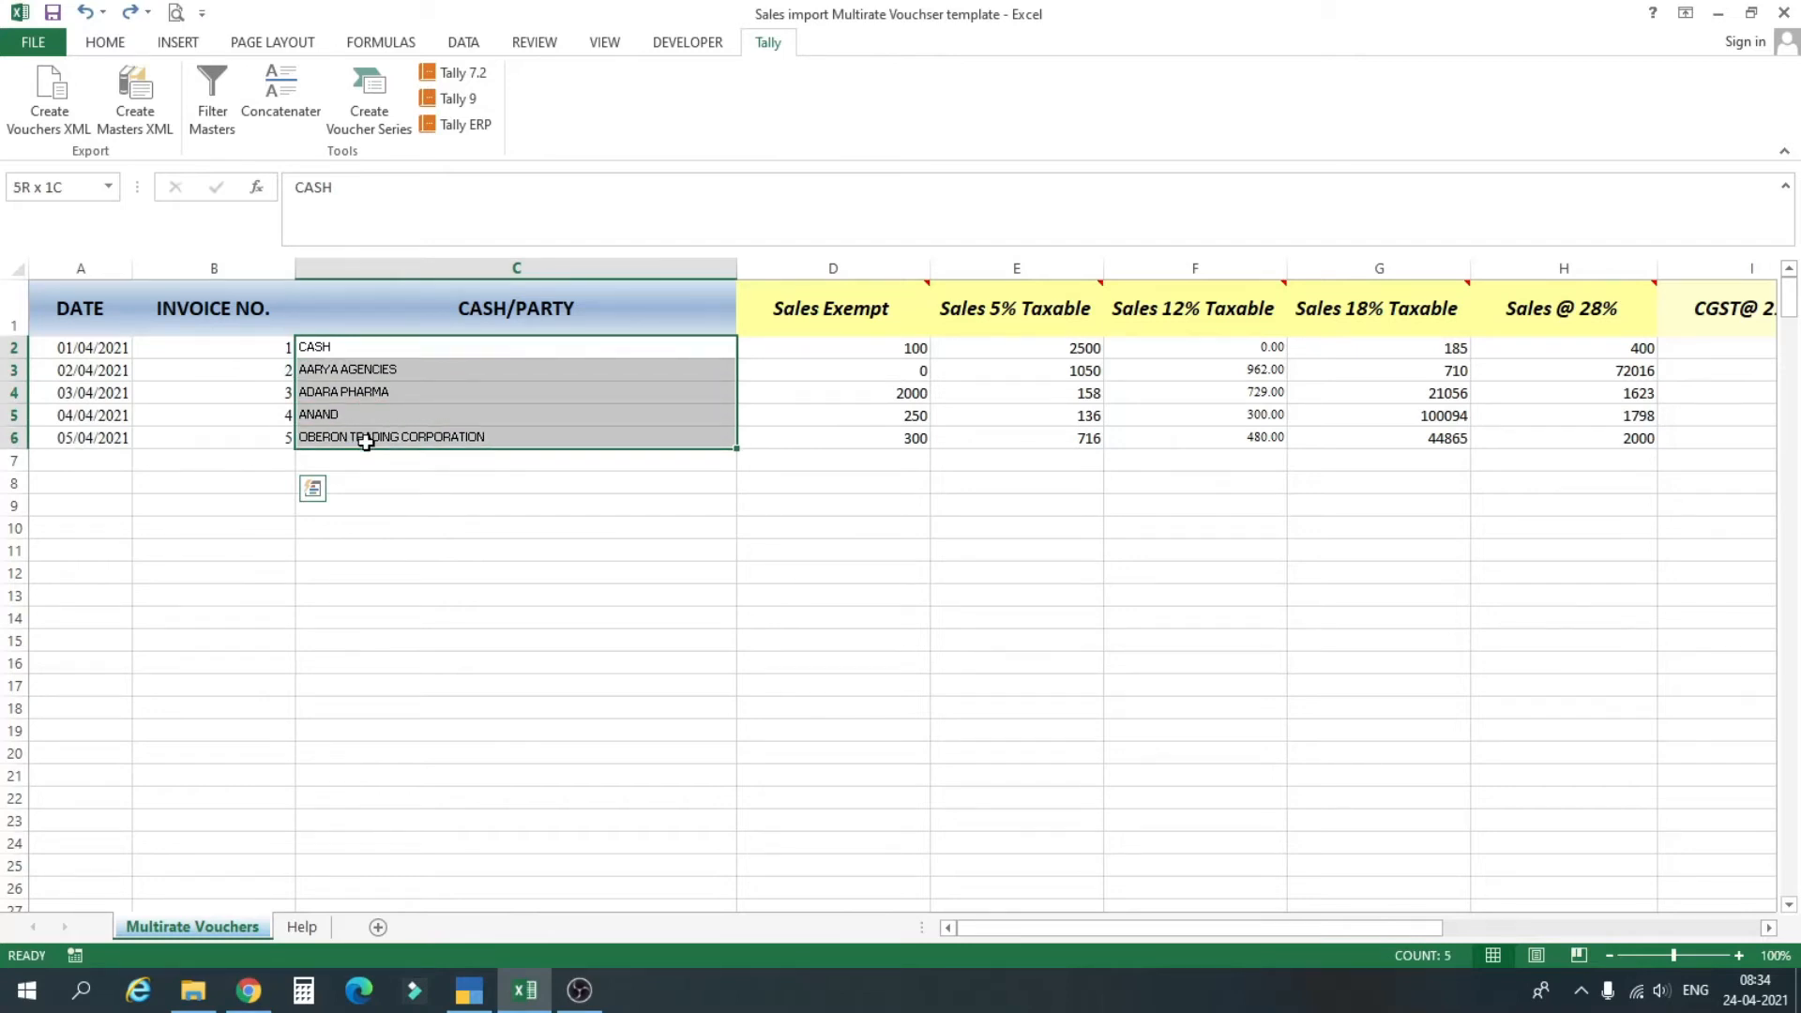
{"action": "left_click_drag", "start_coordinate": [366, 441], "coordinate": [363, 440]}
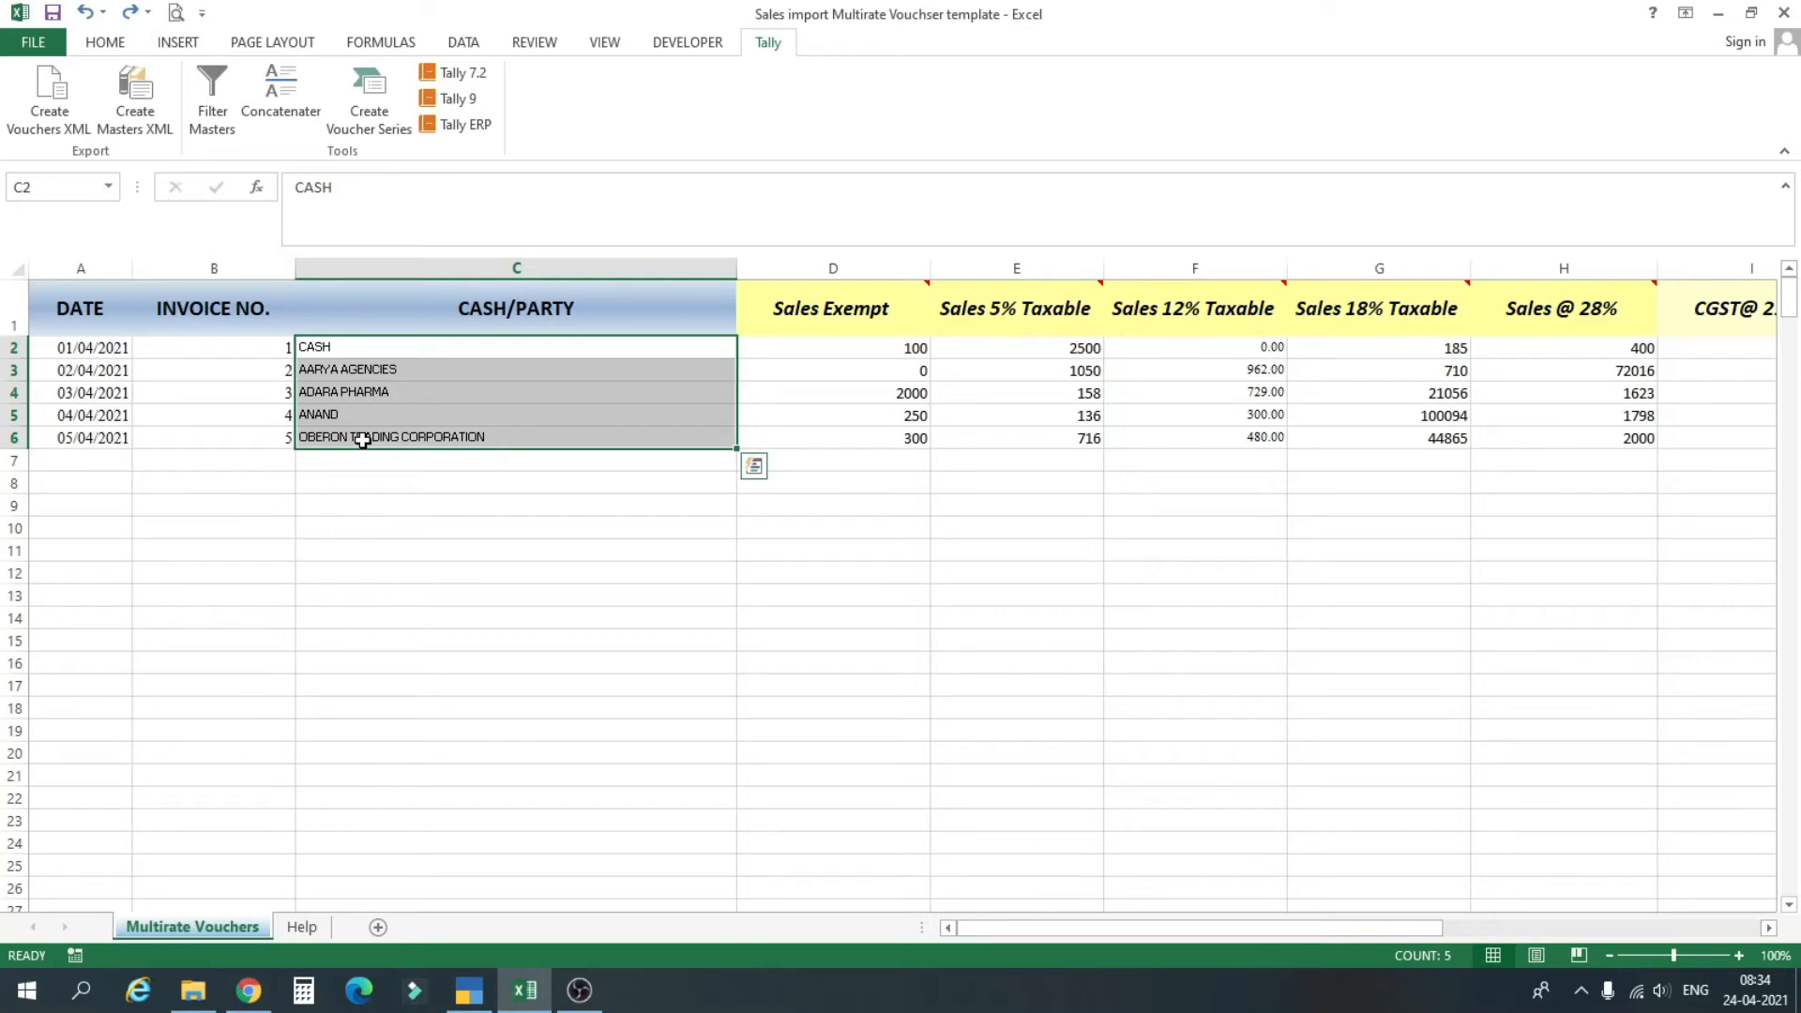
Review the sales ledger headers in row 1 from Sales Exempt to Sales @ 28%
{"action": "left_click_drag", "start_coordinate": [1141, 934], "coordinate": [1170, 928]}
{"action": "left_click_drag", "start_coordinate": [732, 321], "coordinate": [1437, 327]}
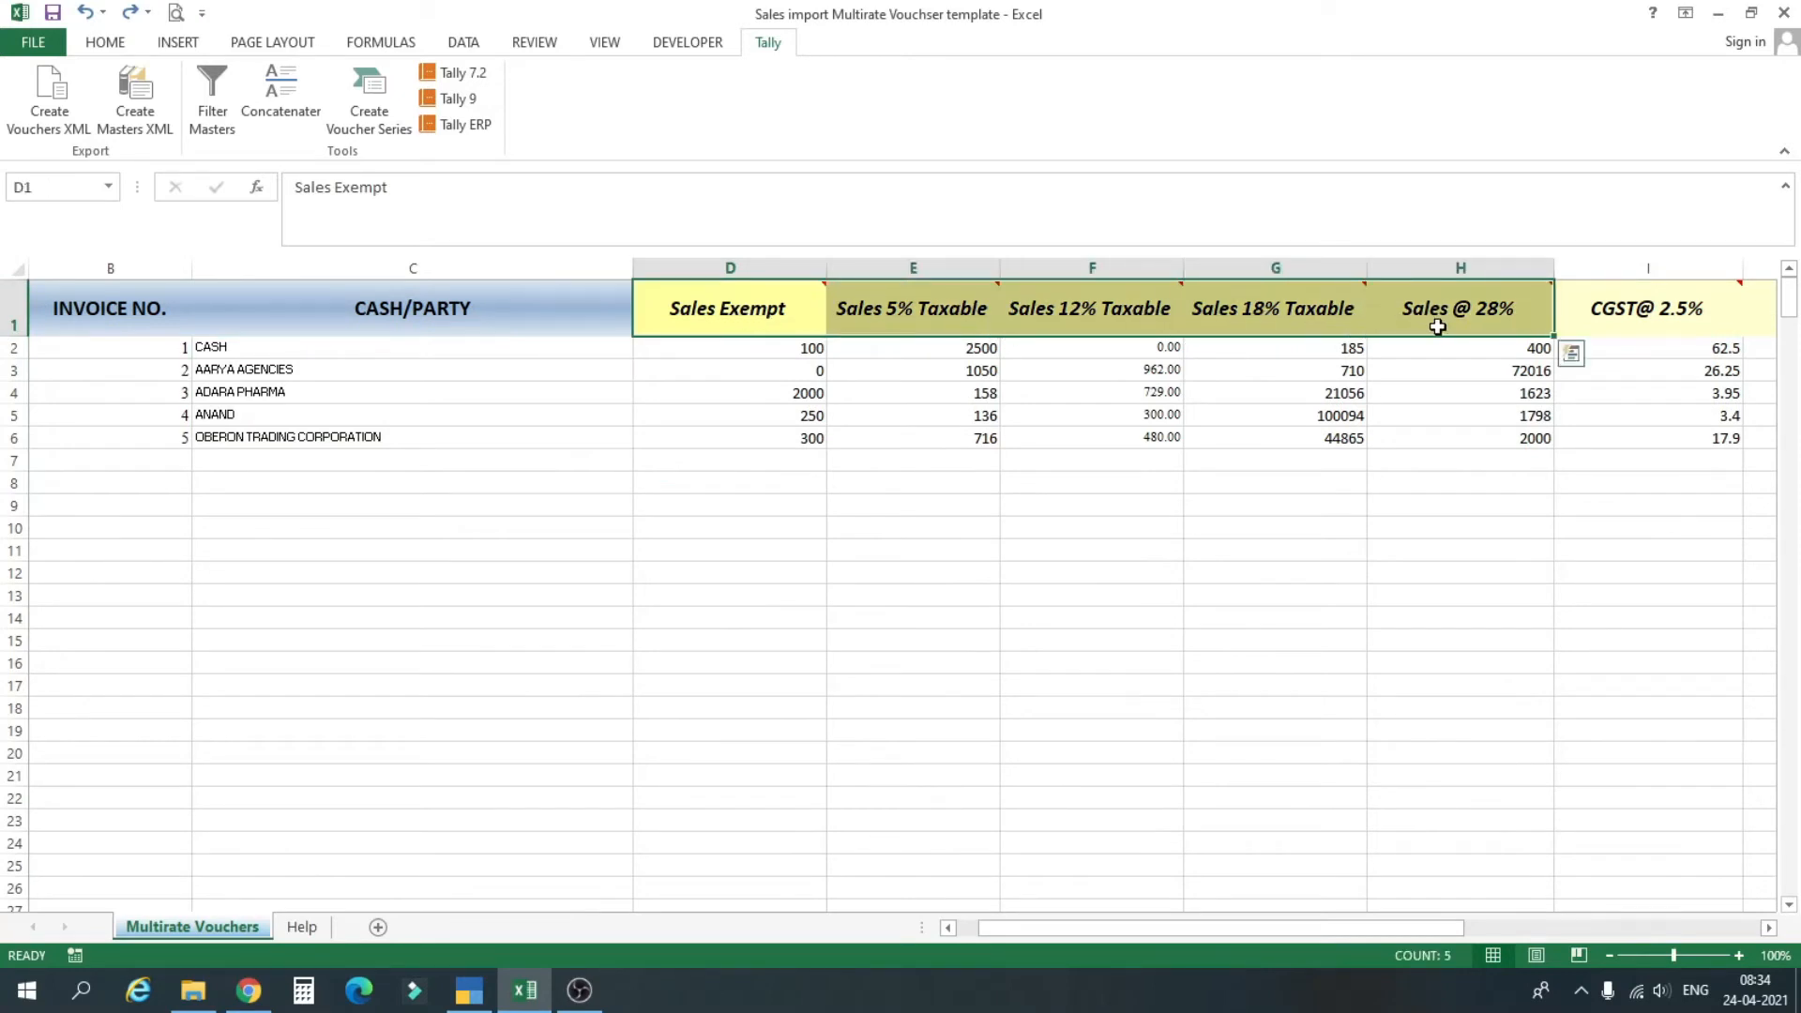
{"action": "left_click_drag", "start_coordinate": [750, 315], "coordinate": [1433, 291]}
Review the tax ledger headers in row 1 from CGST@ 2.5% through Output IGST 28%
{"action": "left_click_drag", "start_coordinate": [1393, 927], "coordinate": [1483, 931]}
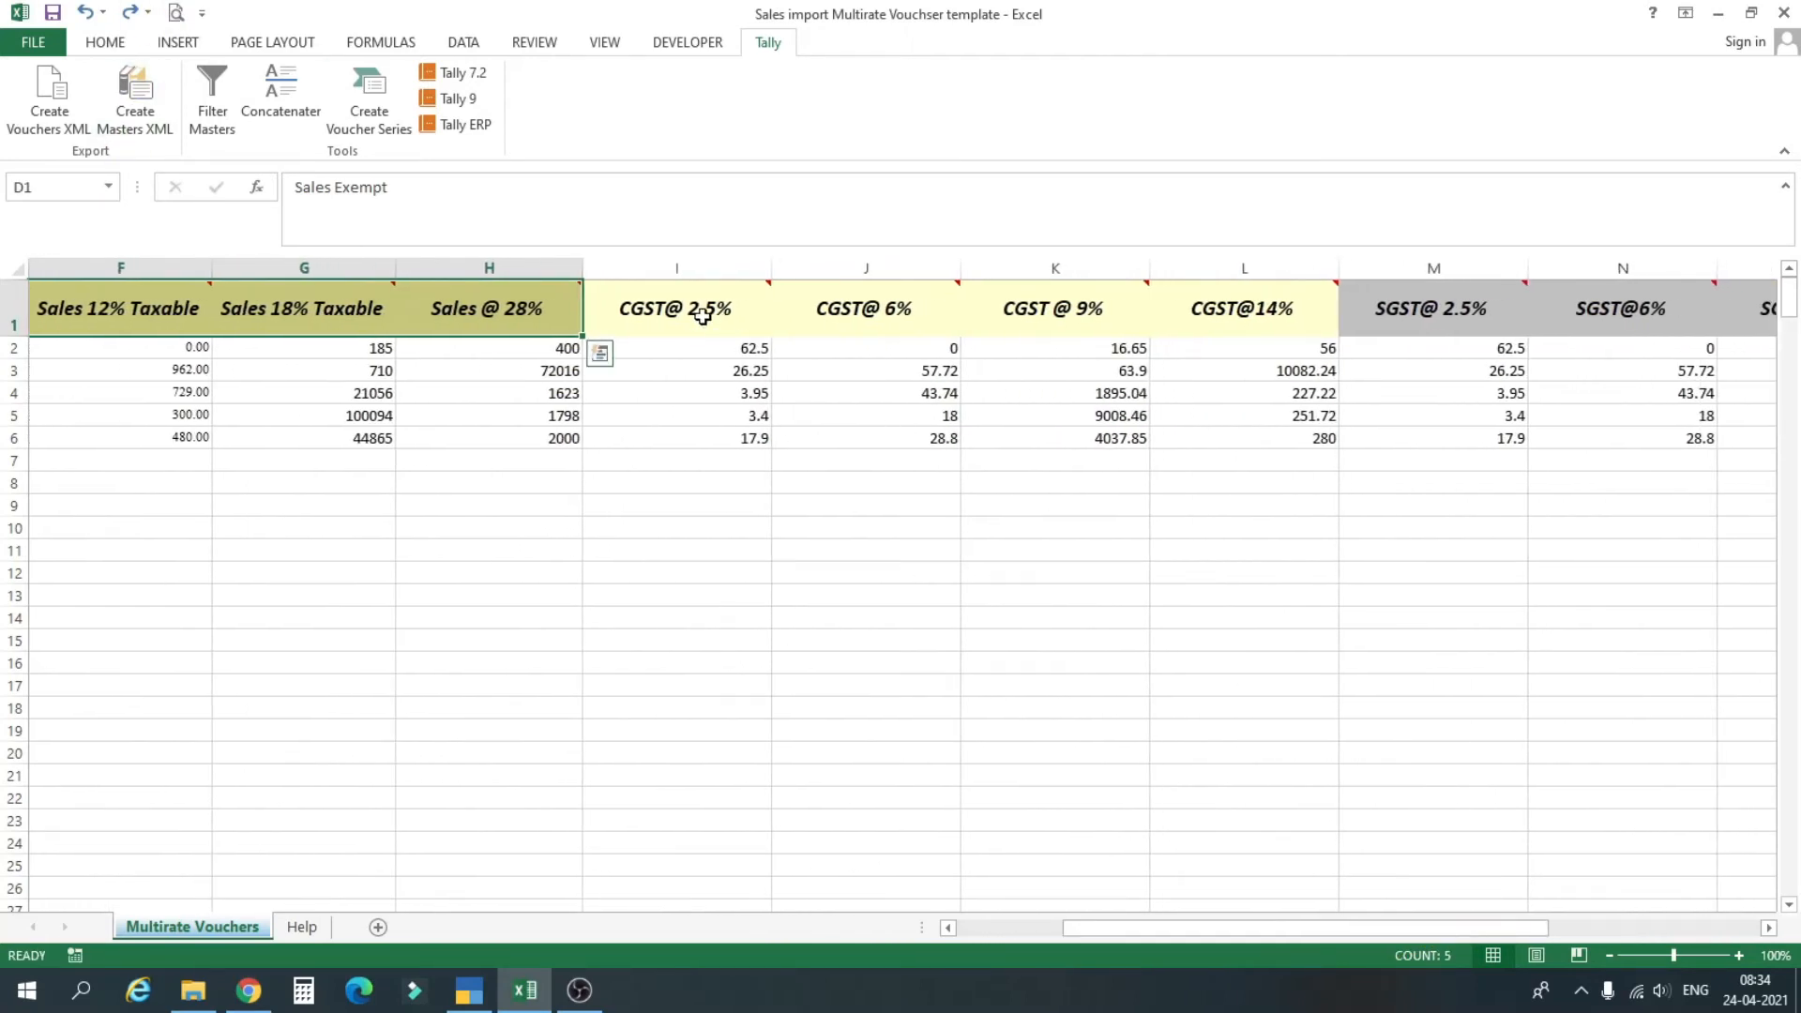
{"action": "left_click", "coordinate": [734, 306]}
{"action": "left_click_drag", "start_coordinate": [734, 306], "coordinate": [1206, 274]}
{"action": "left_click_drag", "start_coordinate": [1396, 928], "coordinate": [1452, 941]}
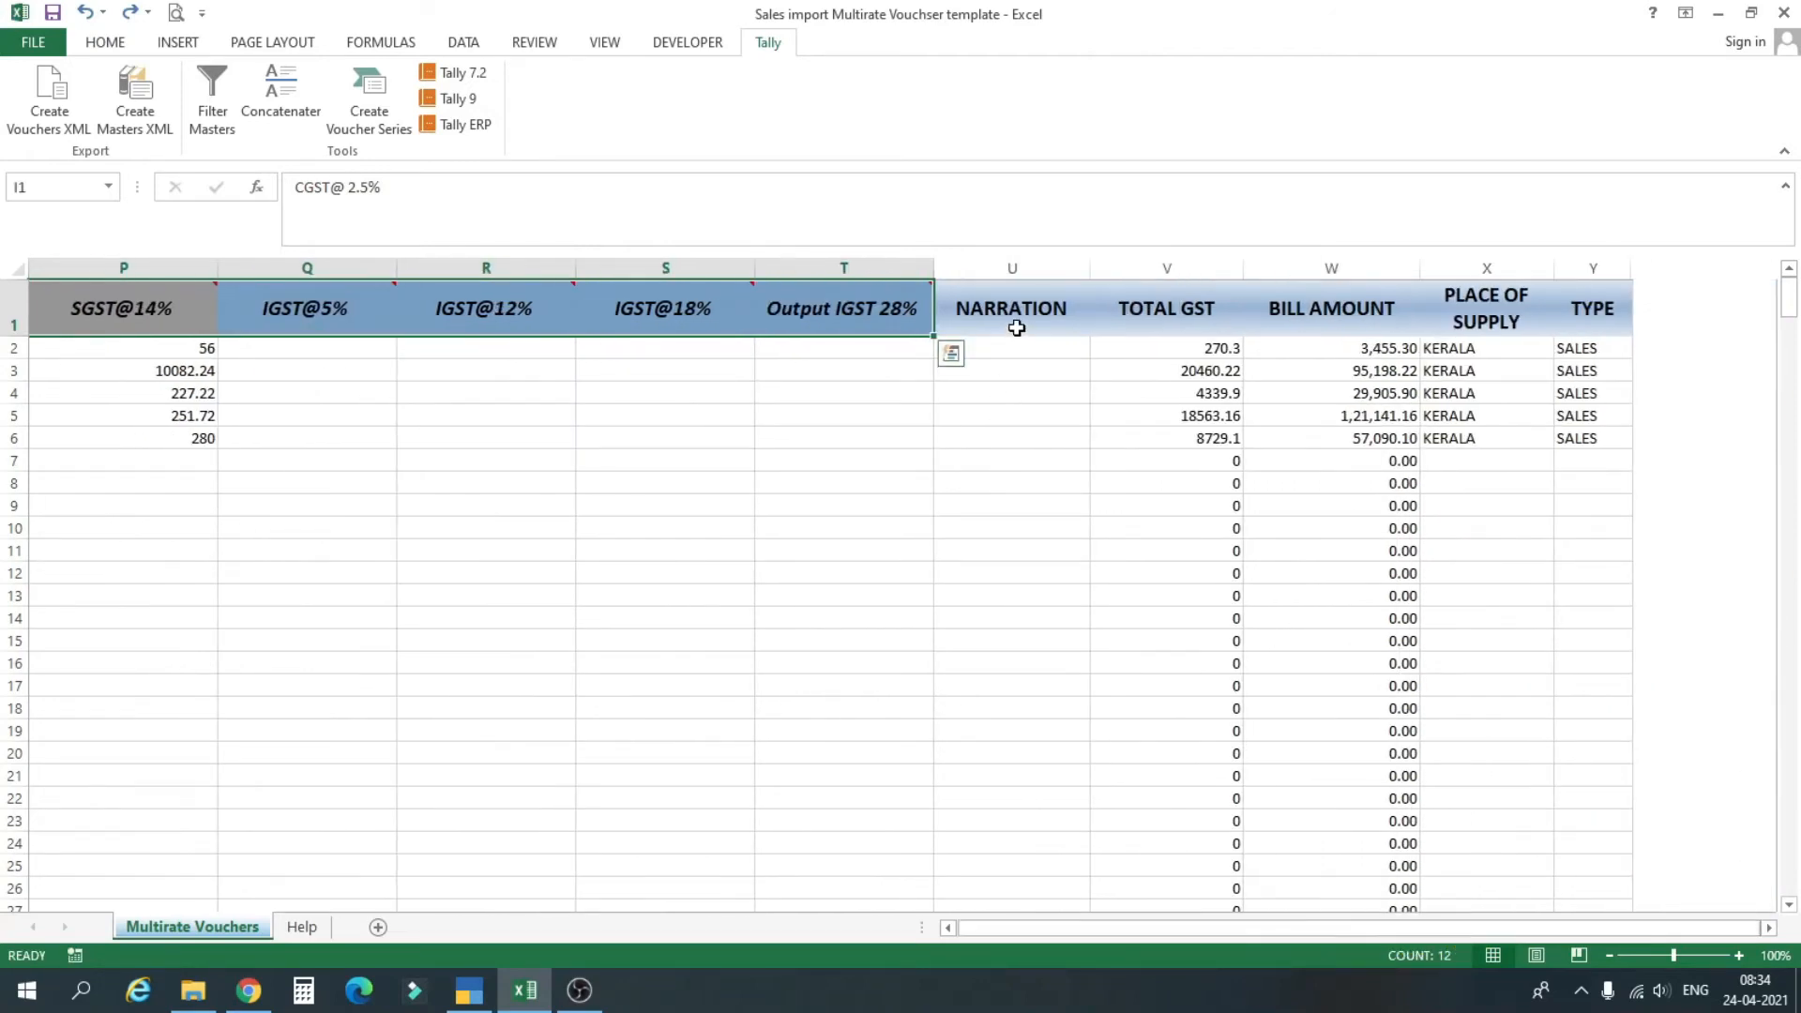
Recheck the NARRATION cells and the TOTAL GST and BILL AMOUNT formulas in row 2
{"action": "left_click_drag", "start_coordinate": [1022, 371], "coordinate": [1023, 461]}
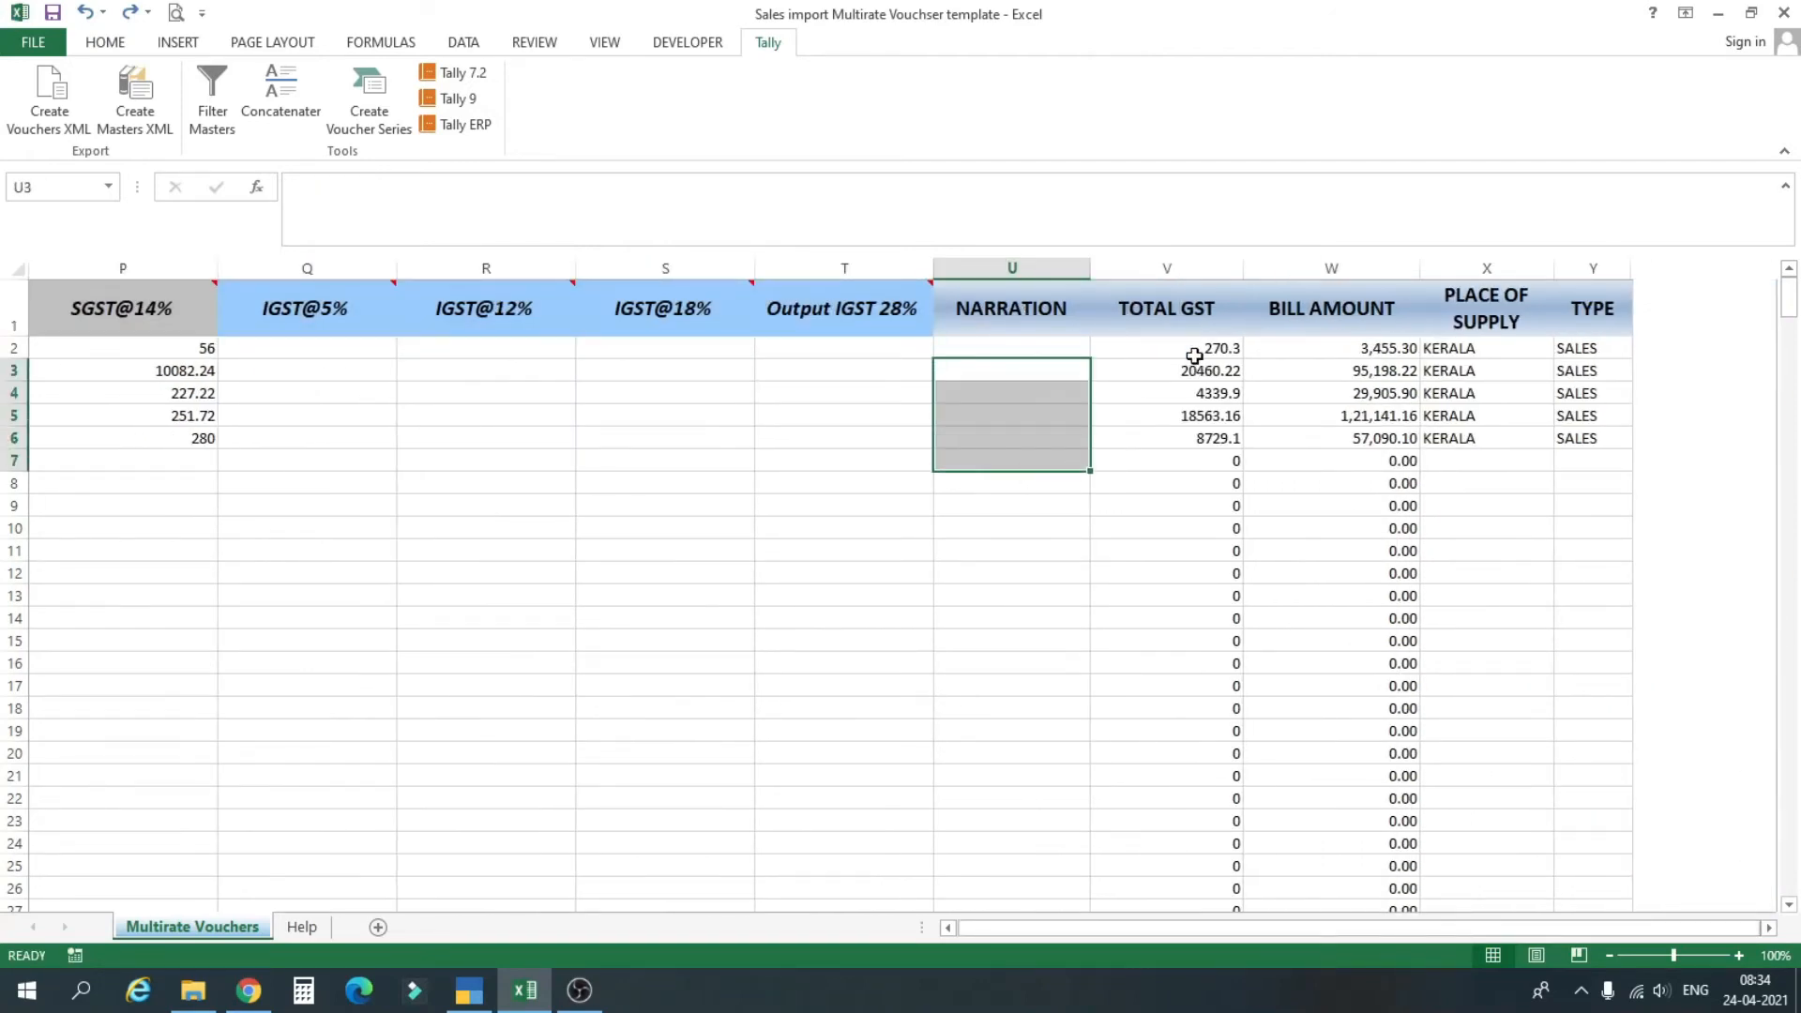
{"action": "left_click", "coordinate": [1194, 348]}
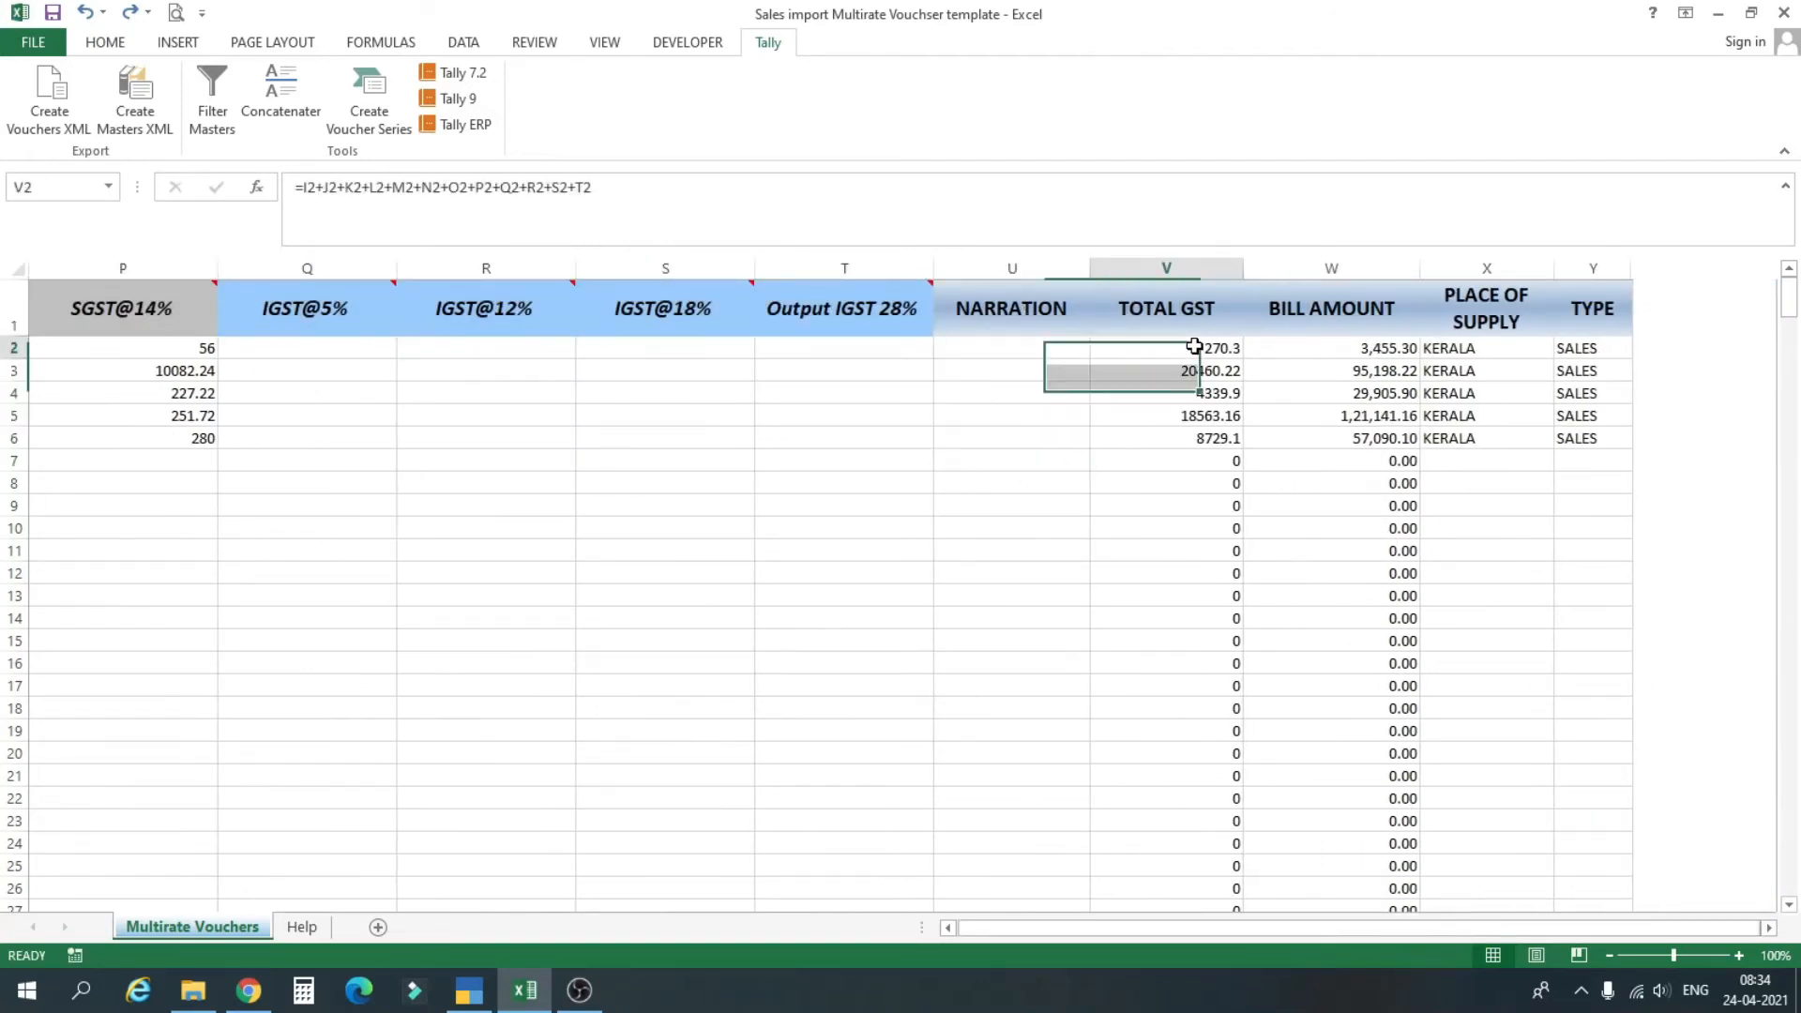
{"action": "left_click", "coordinate": [1327, 343]}
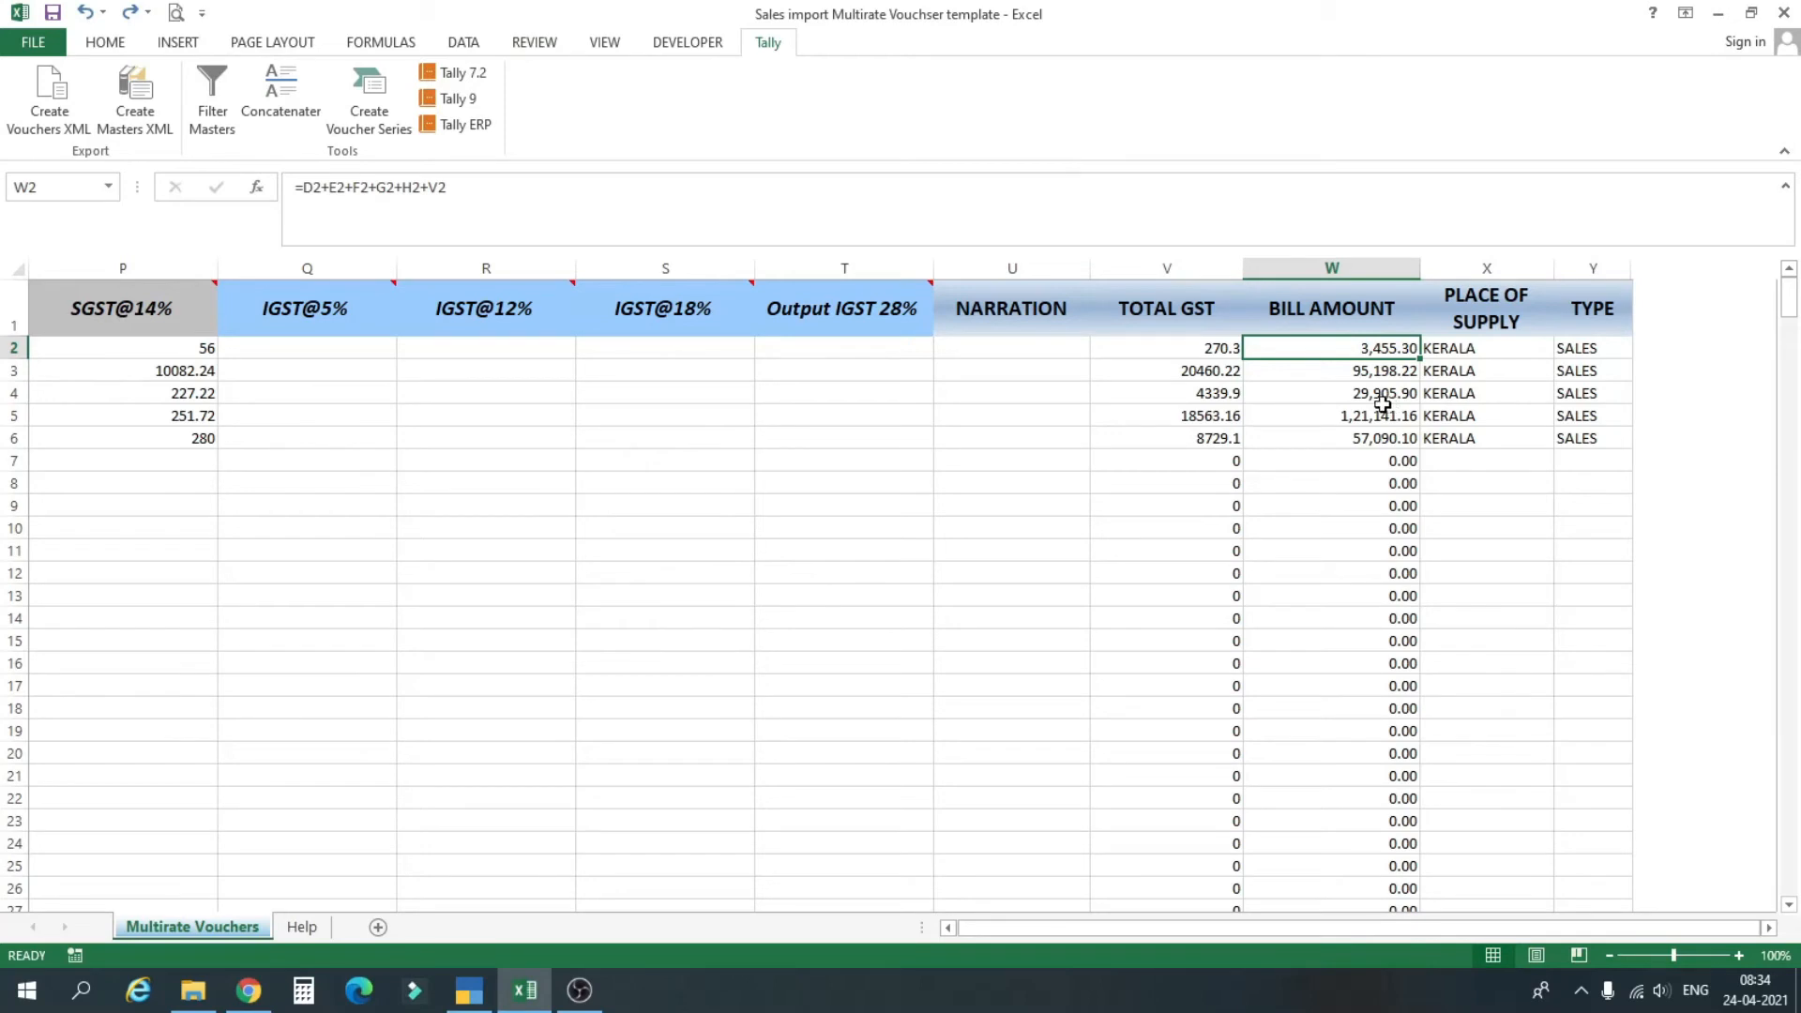
Recheck the PLACE OF SUPPLY and TYPE columns for the five invoice rows
{"action": "left_click", "coordinate": [1481, 351]}
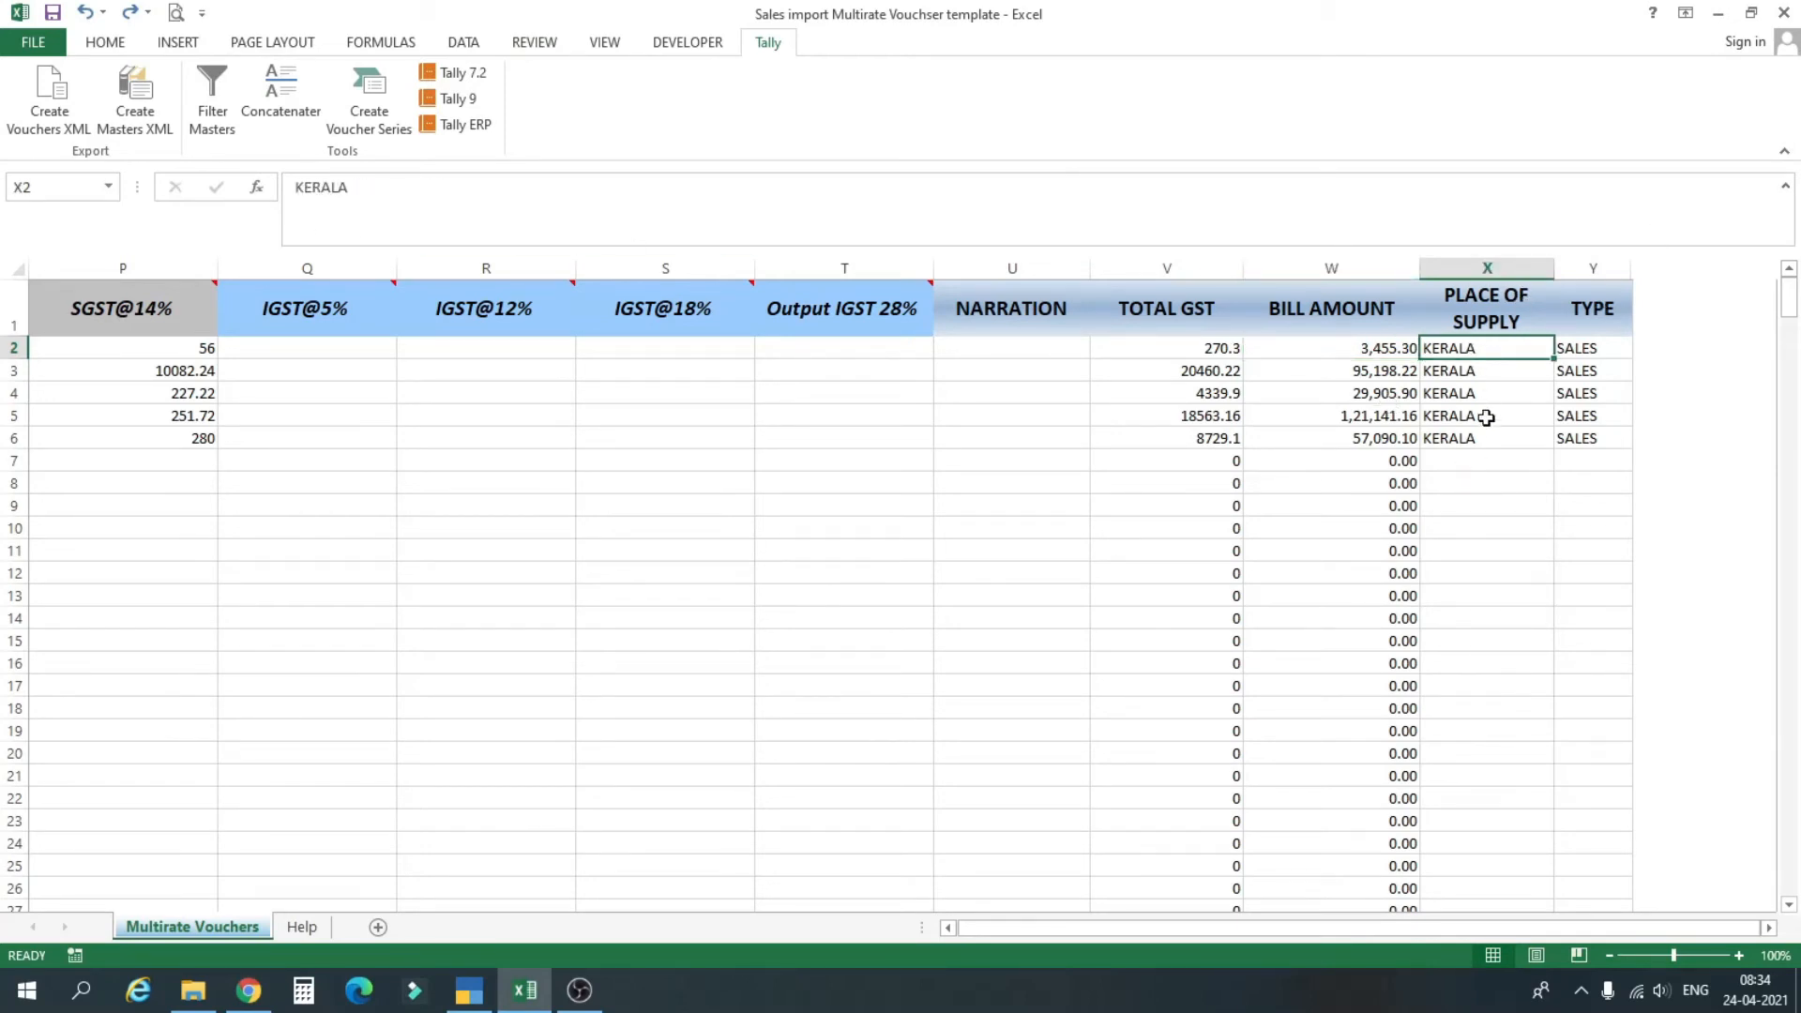
{"action": "left_click", "coordinate": [1602, 300]}
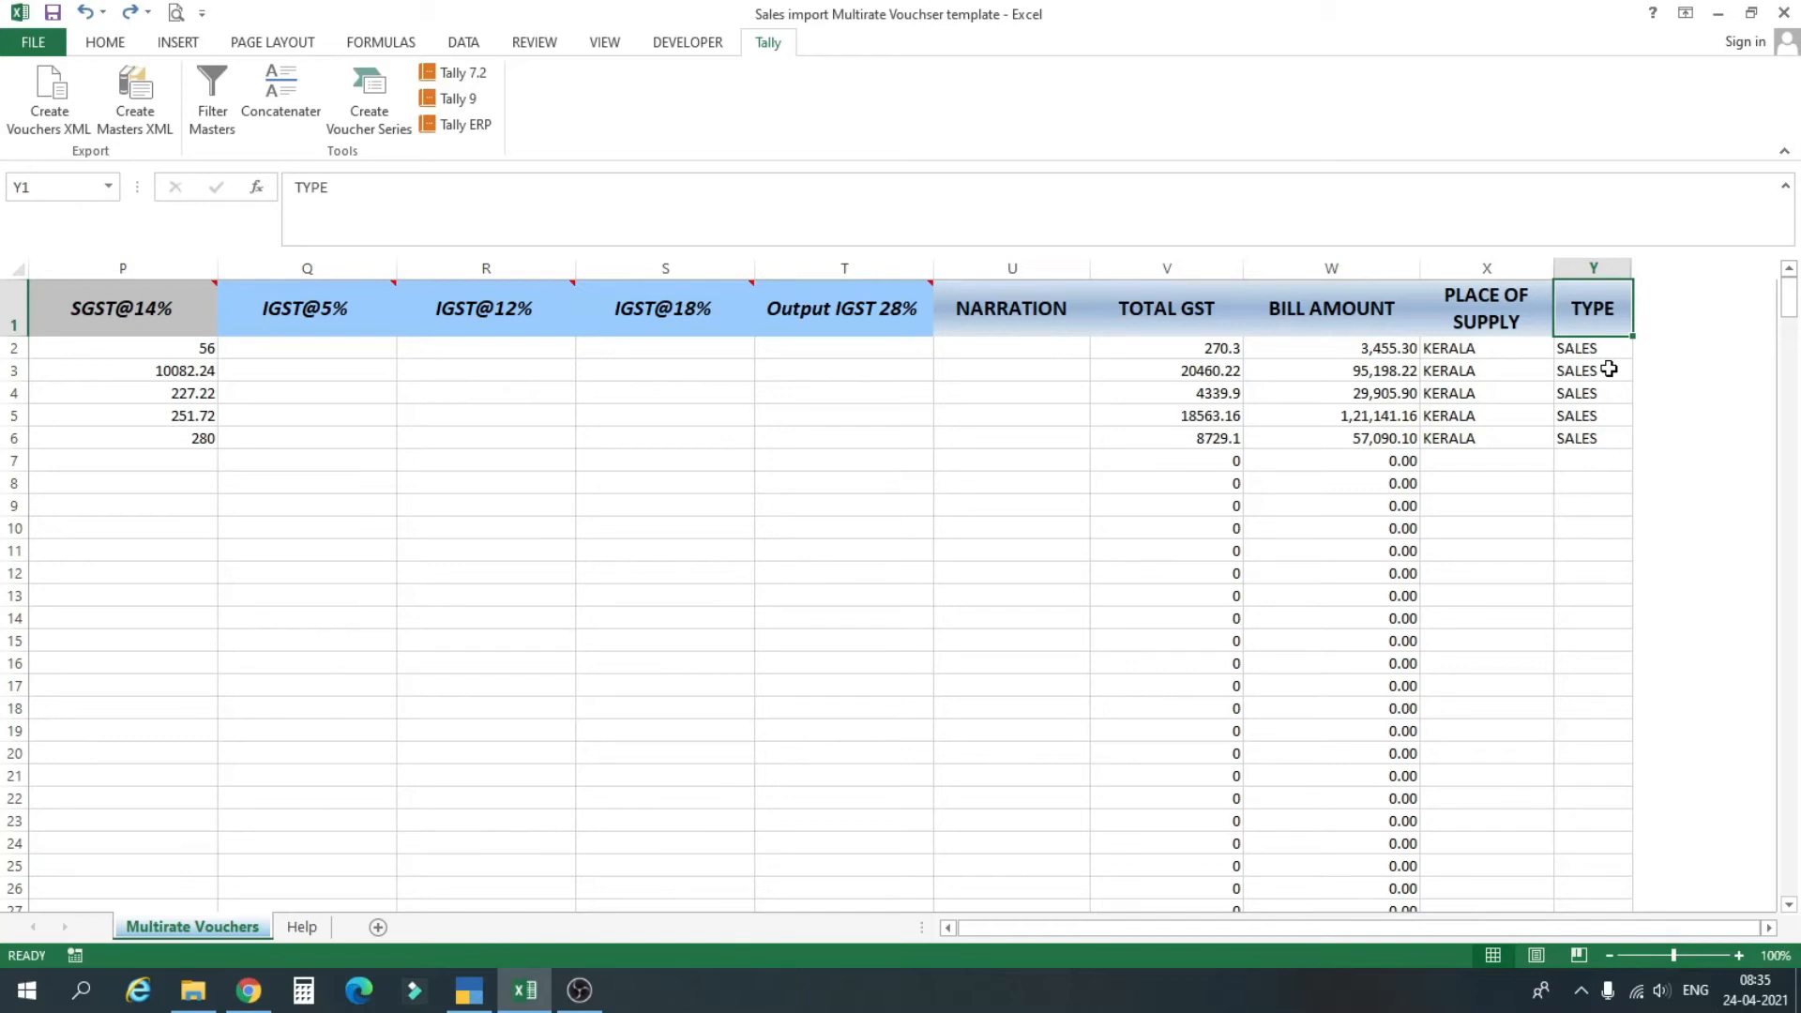
{"action": "left_click_drag", "start_coordinate": [1592, 348], "coordinate": [1592, 438]}
{"action": "left_click", "coordinate": [1591, 685]}
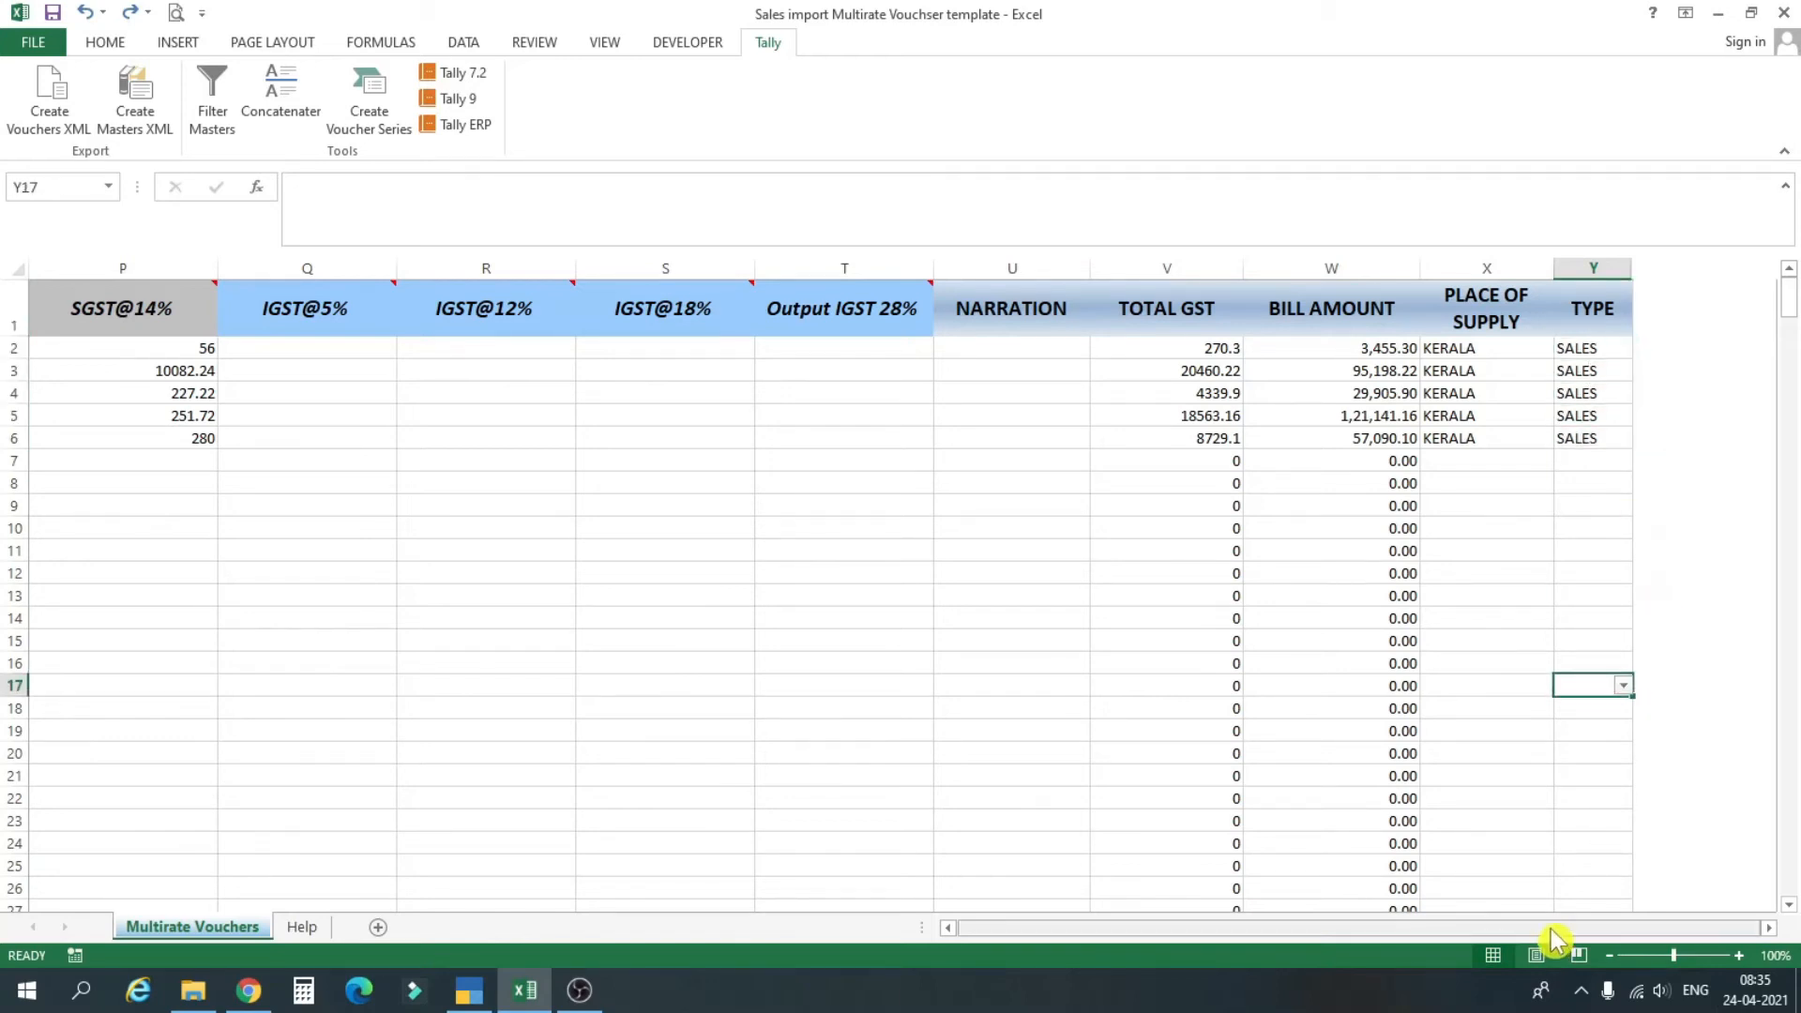
Leave the open sales voucher in TallyPrime for the Gateway of Tally and switch back to the Excel template
{"action": "scroll", "coordinate": [1104, 908], "scroll_direction": "left", "scroll_amount": 10}
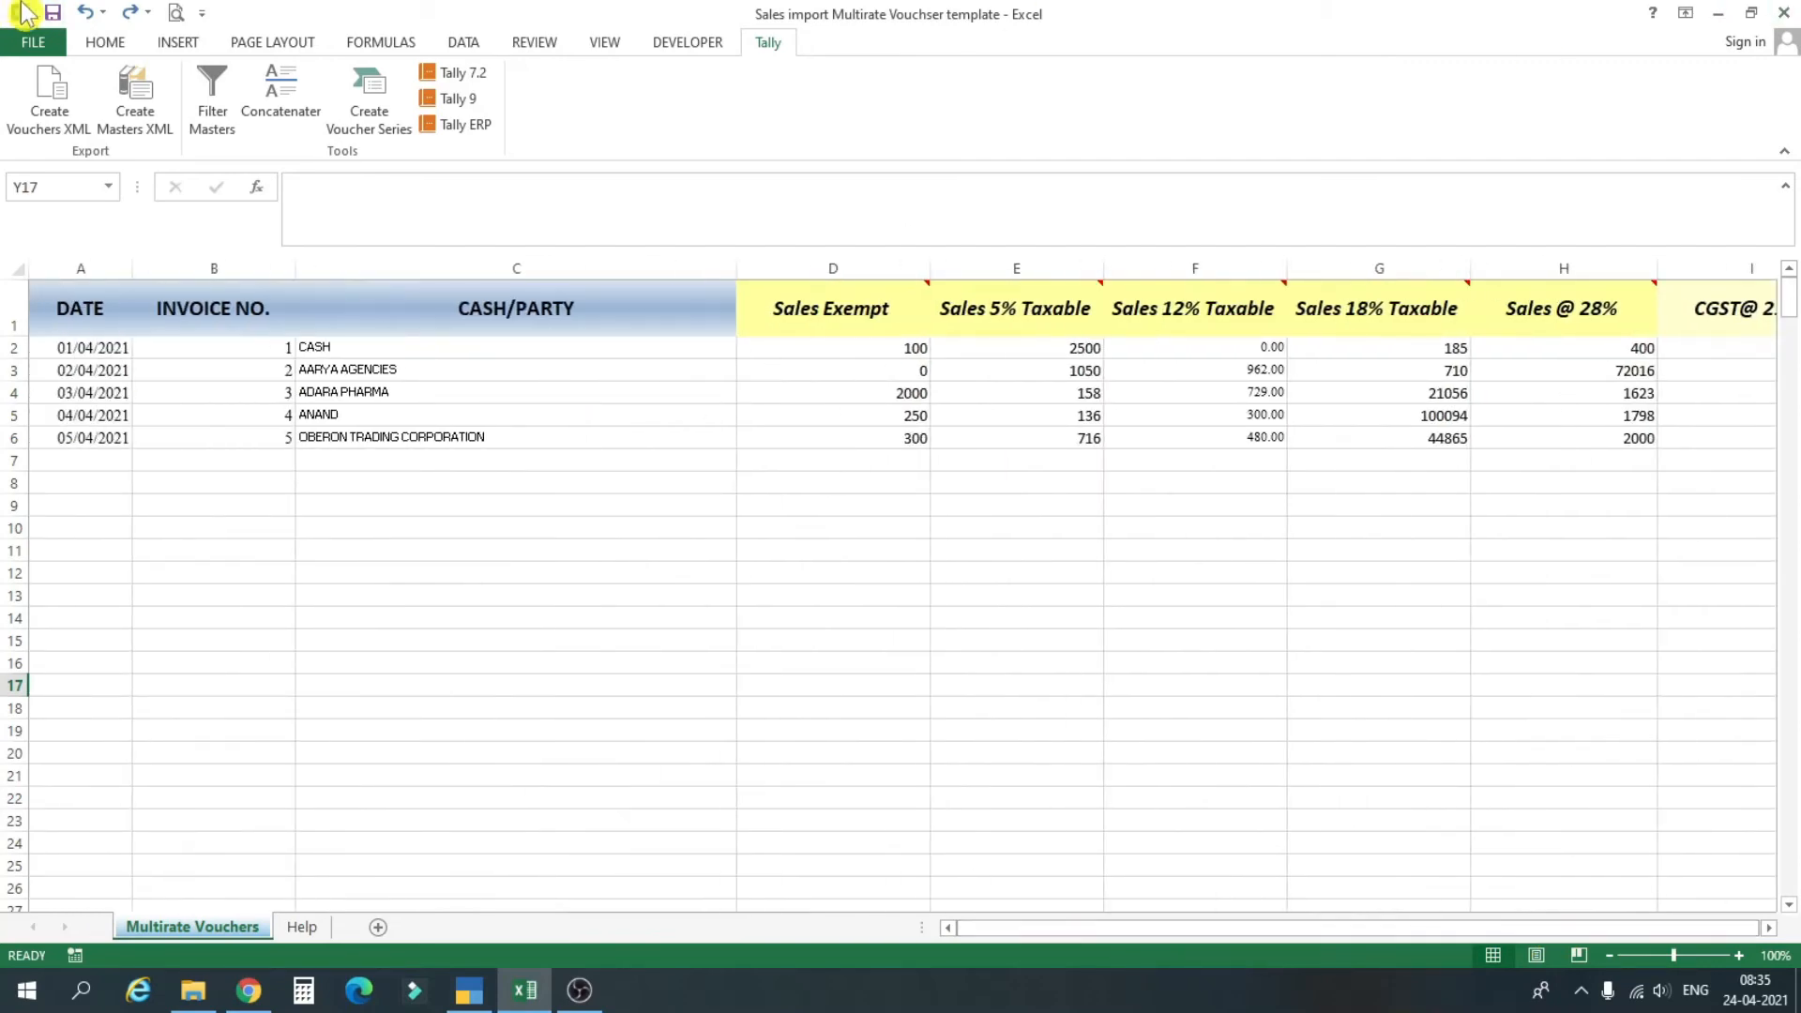
{"action": "left_click", "coordinate": [469, 990]}
{"action": "key", "text": "Escape"}
{"action": "key", "text": "y"}
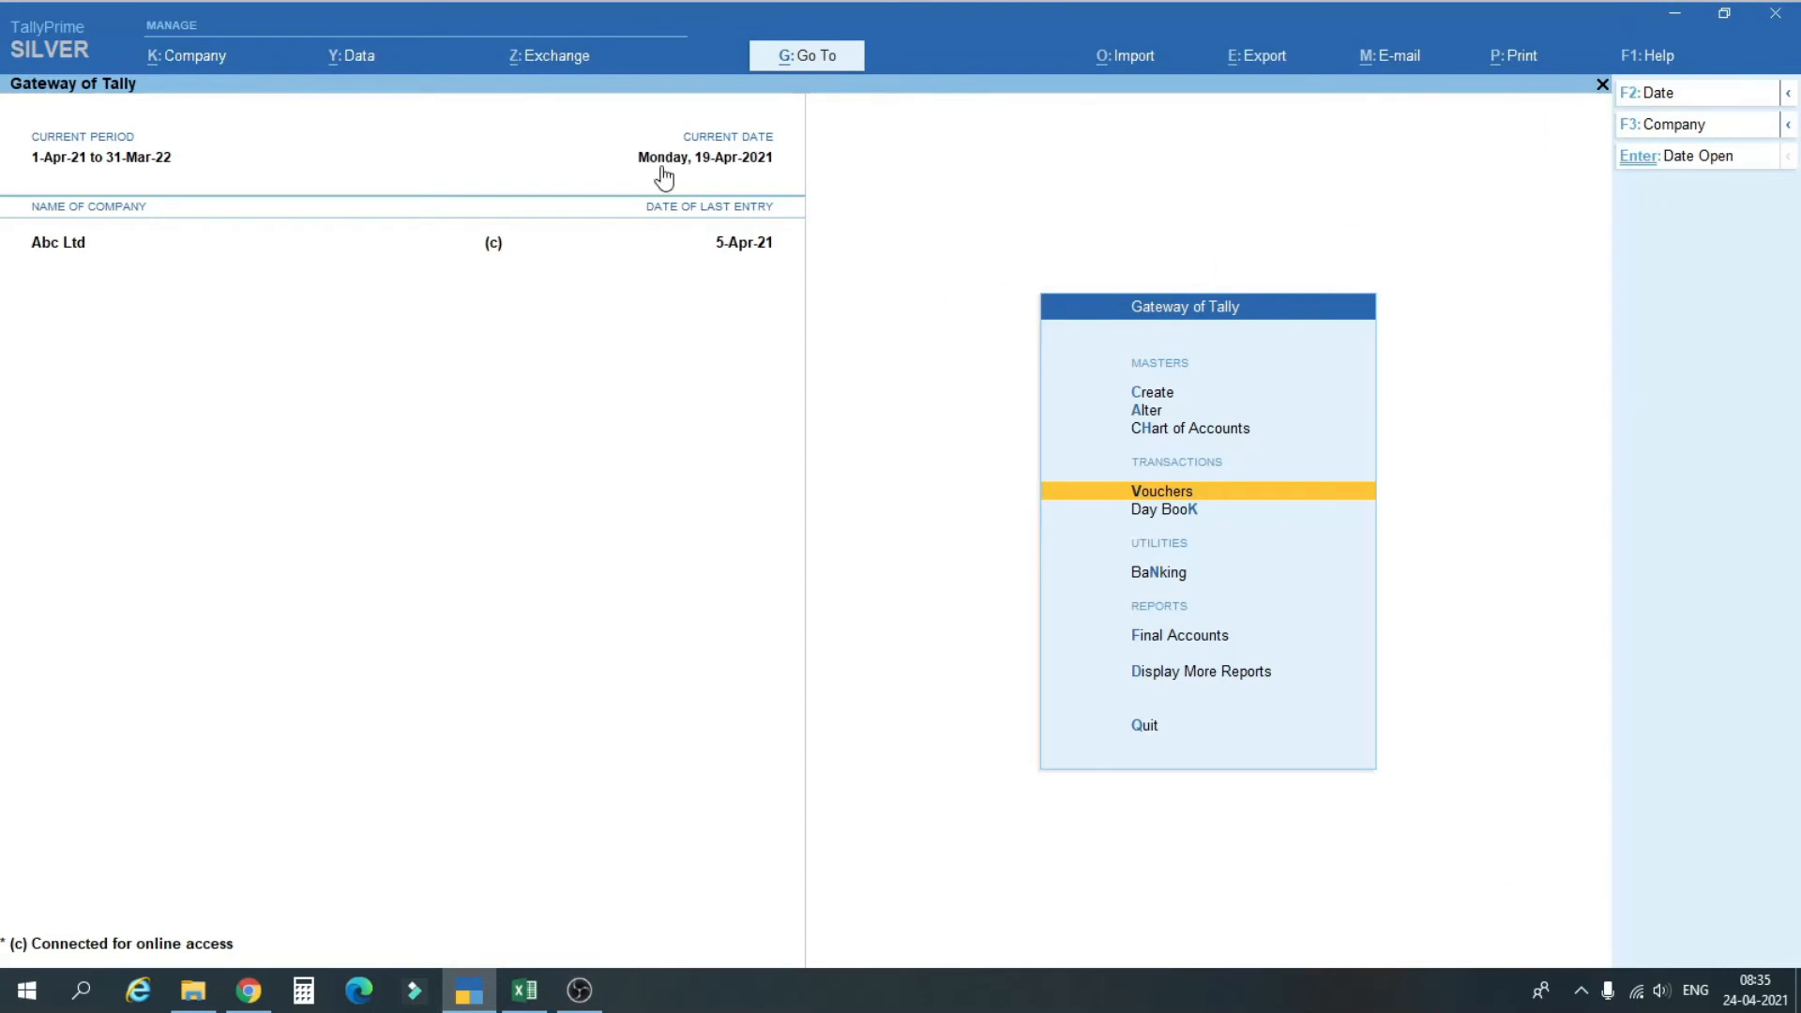
{"action": "left_click", "coordinate": [1674, 13]}
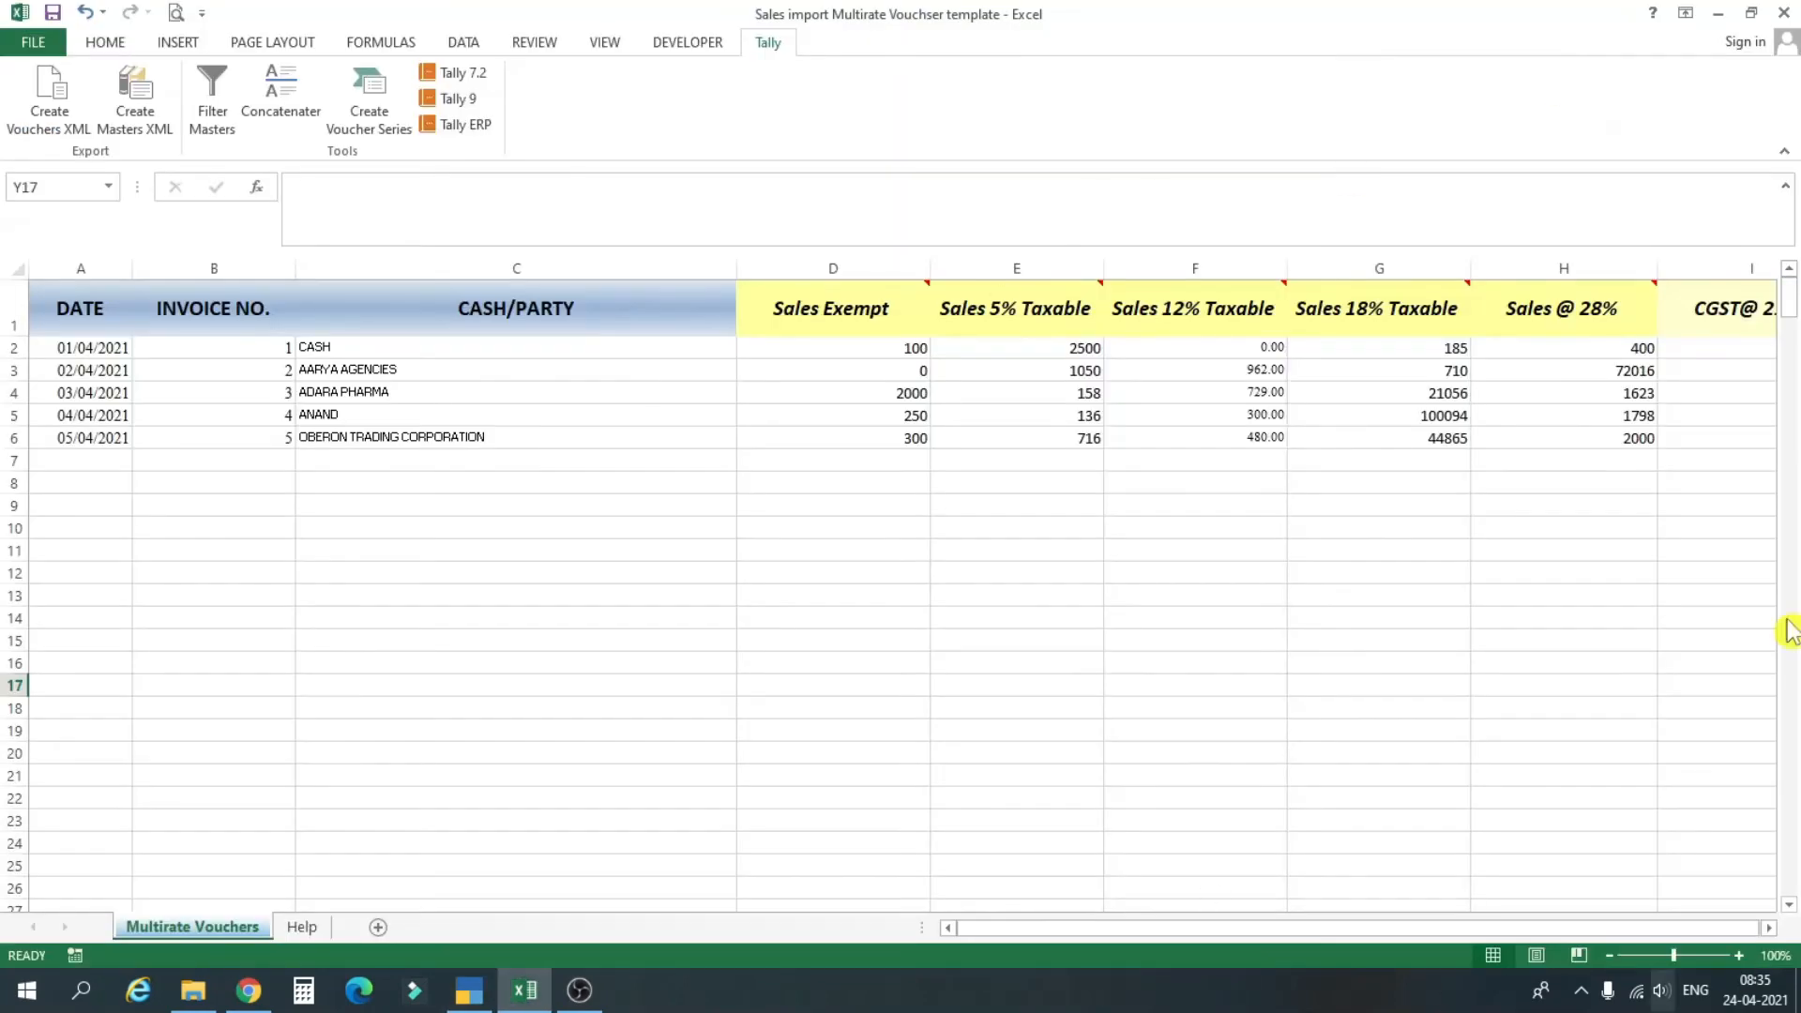
{"action": "left_click", "coordinate": [94, 43]}
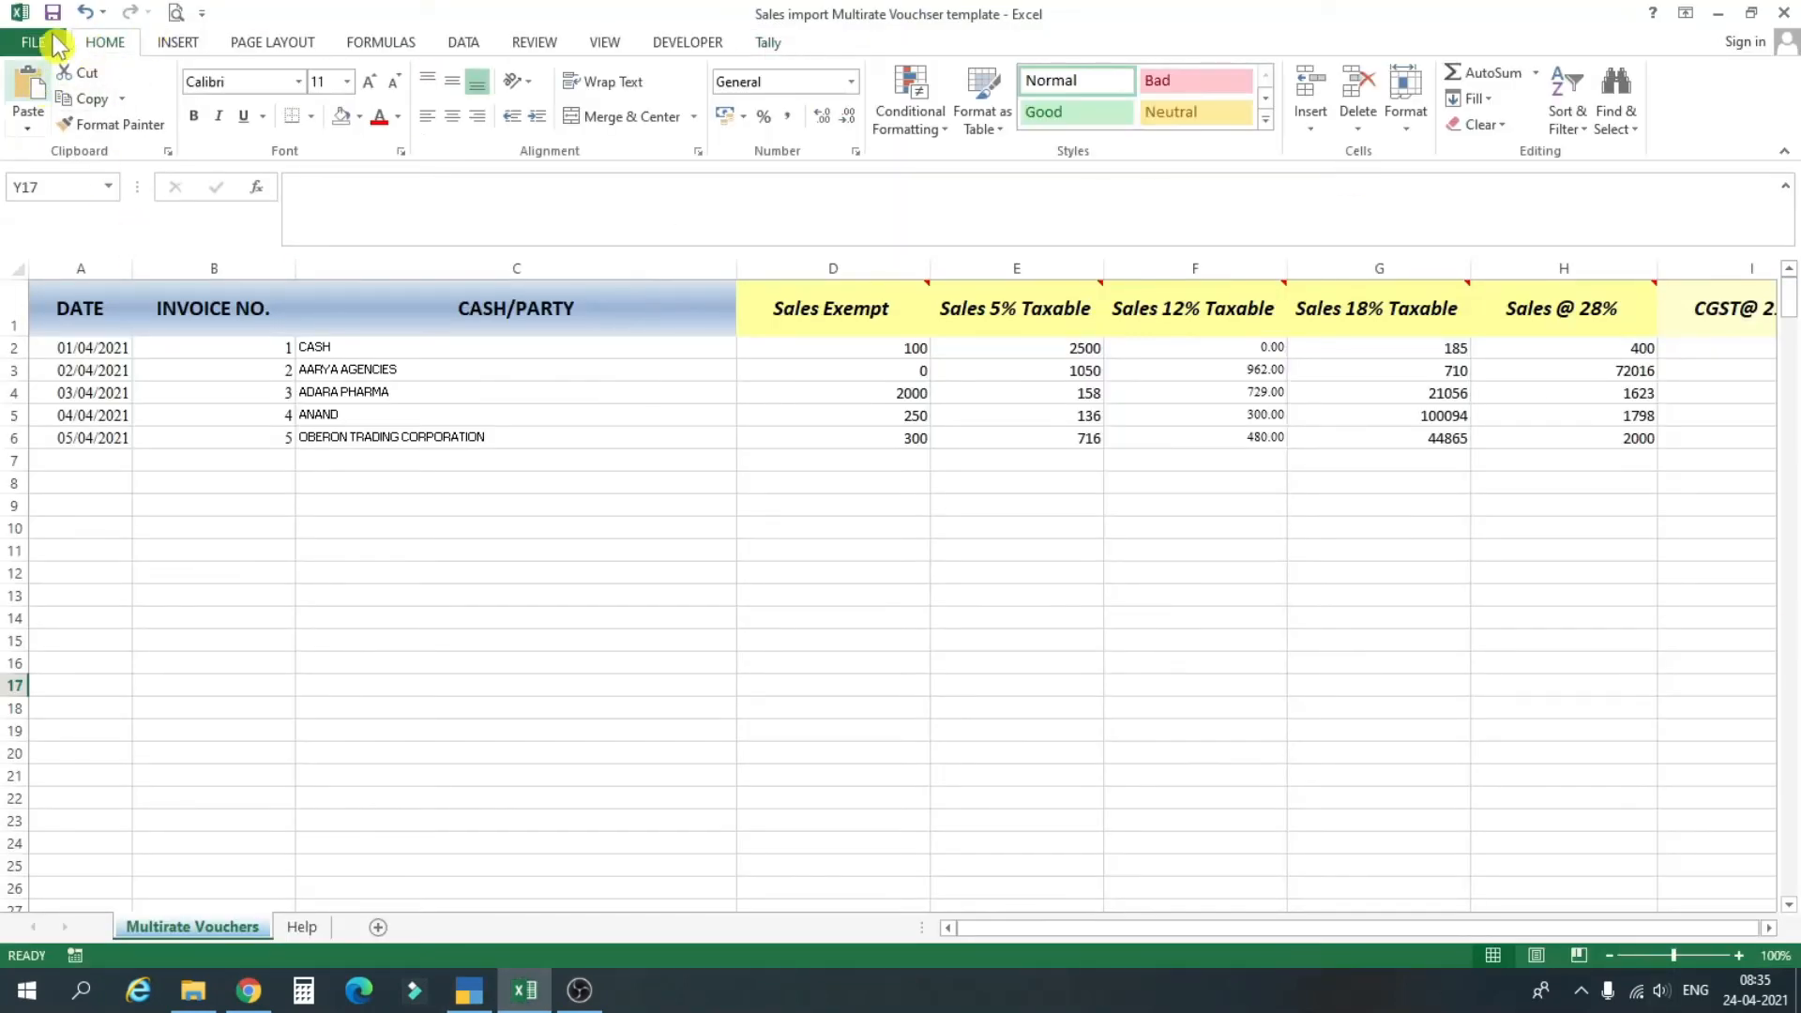
Export the sales entries as a vouchers XML file named TEST on the Desktop, declining the automatic import into Tally
{"action": "left_click", "coordinate": [775, 51]}
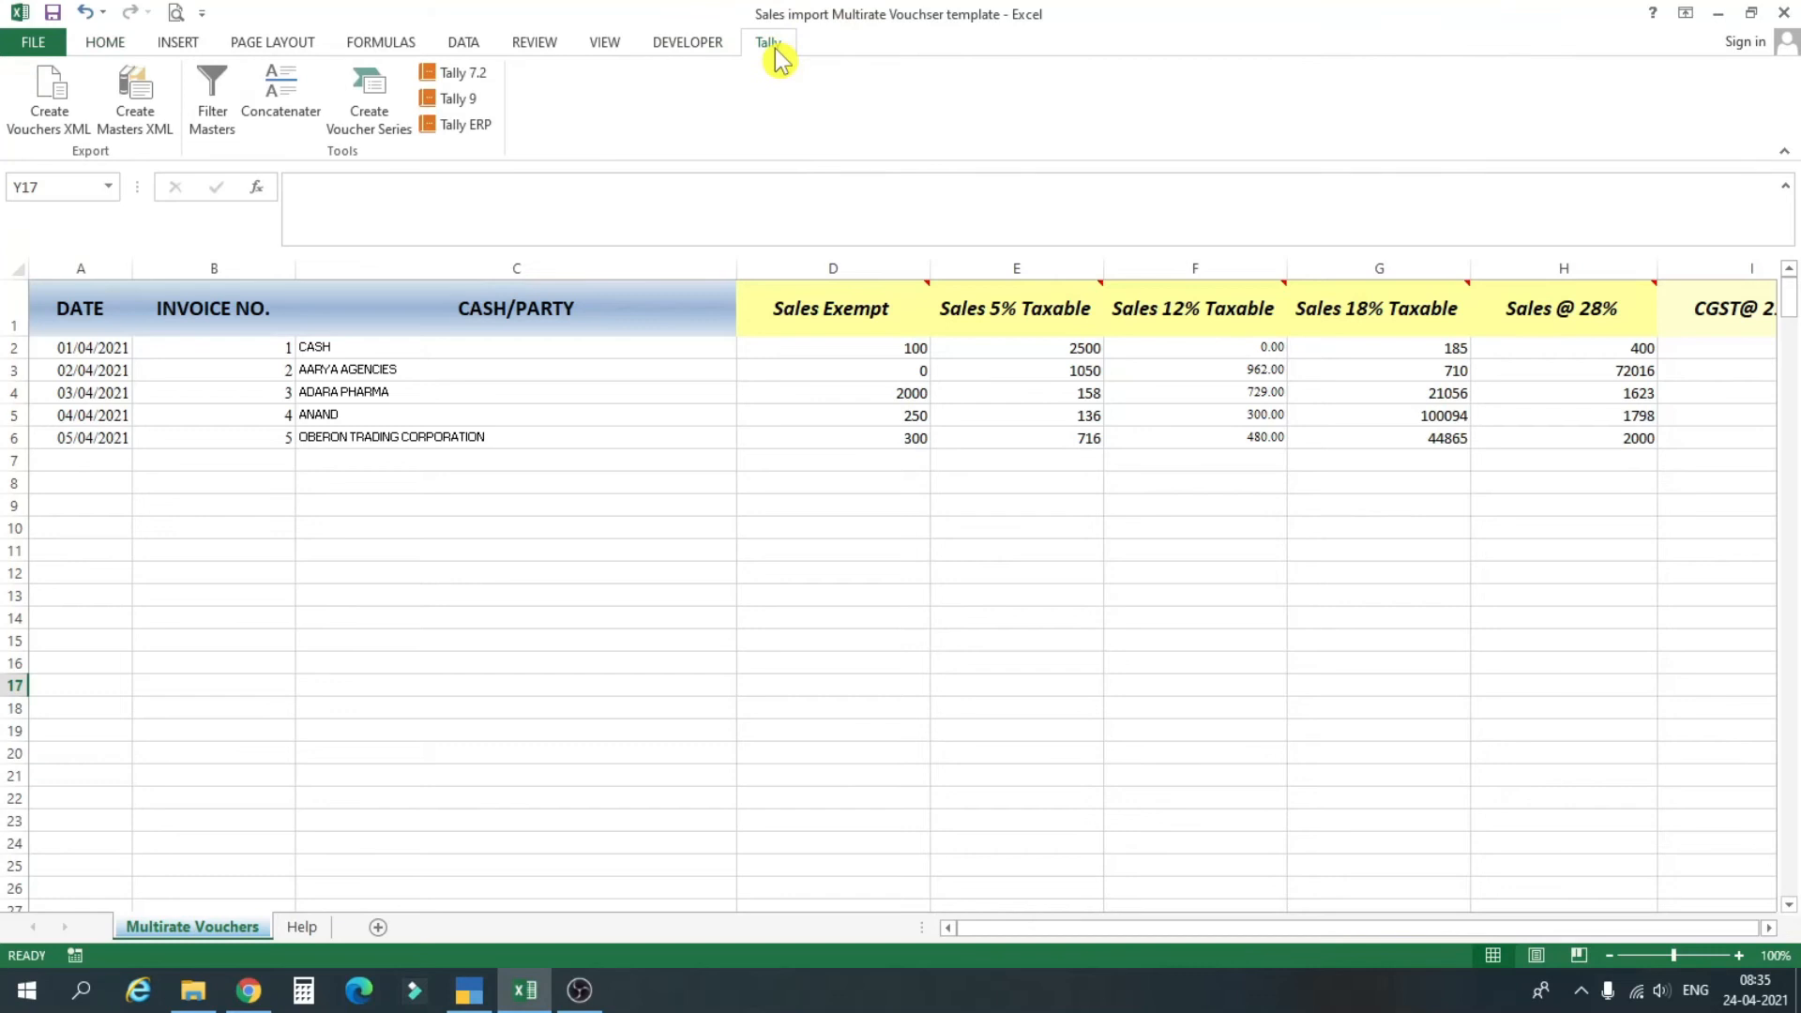
{"action": "left_click", "coordinate": [46, 115]}
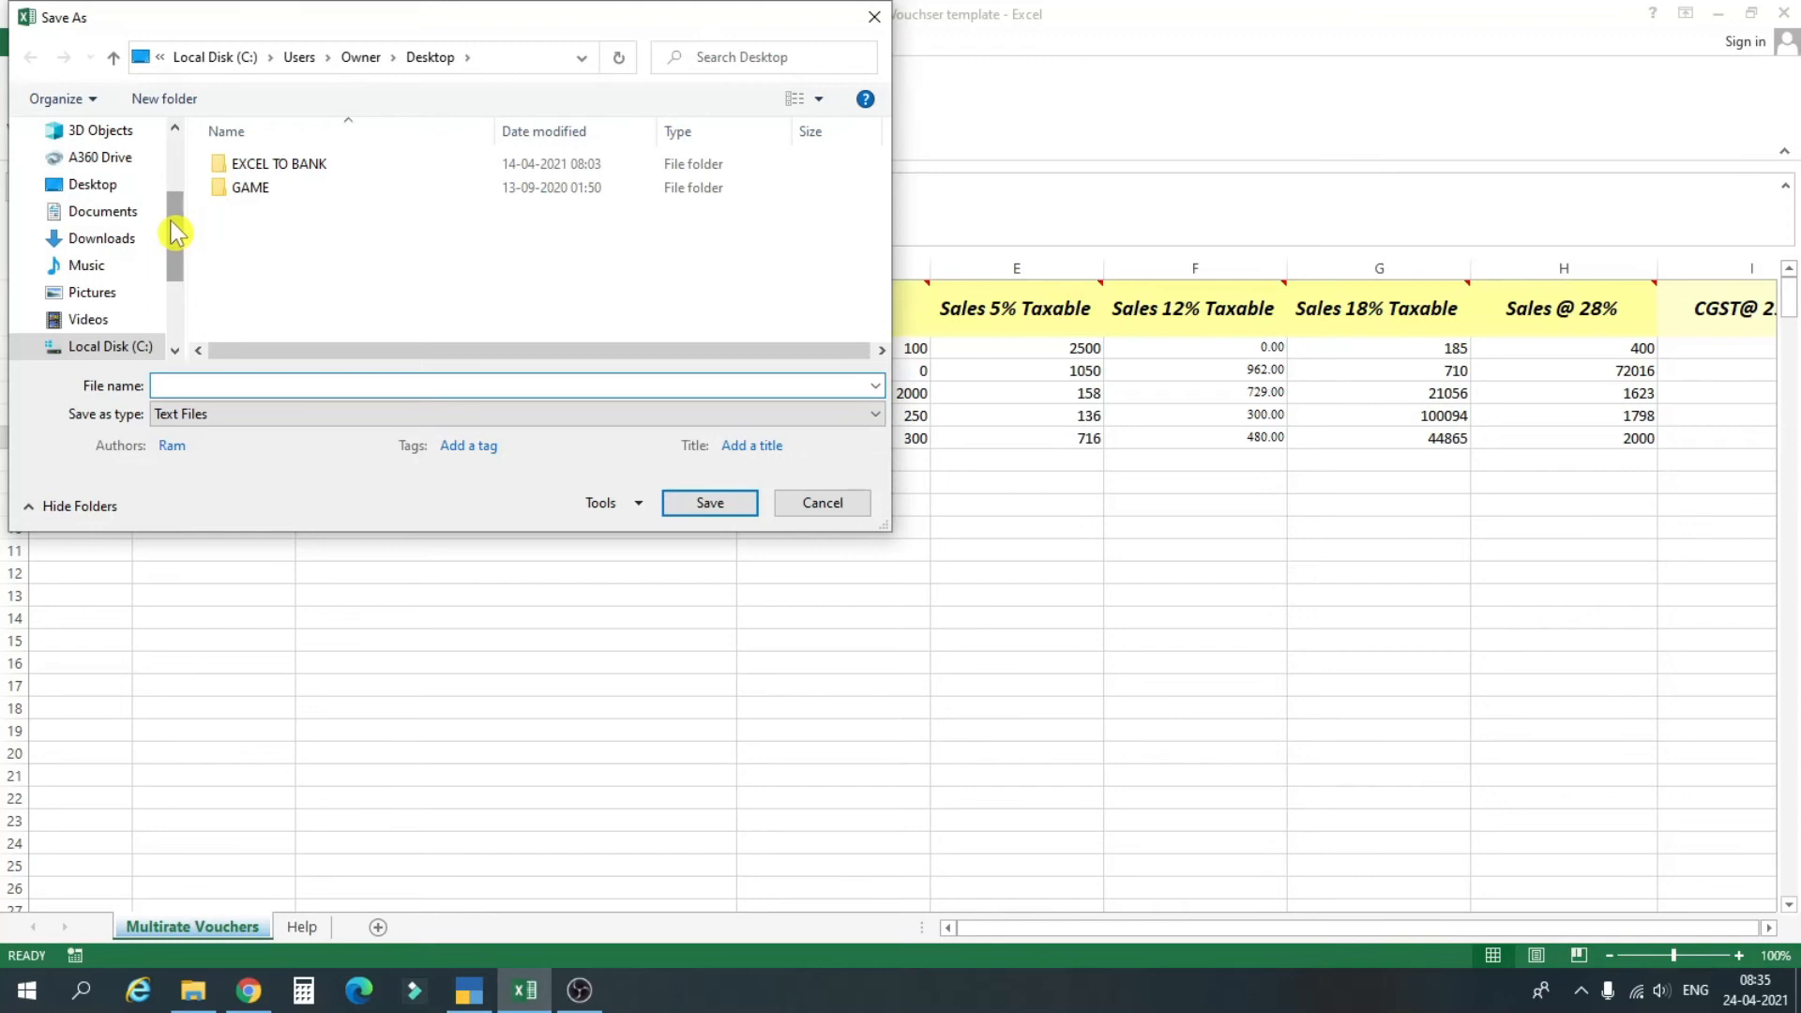
{"action": "left_click_drag", "start_coordinate": [176, 233], "coordinate": [174, 217]}
{"action": "left_click", "coordinate": [84, 221]}
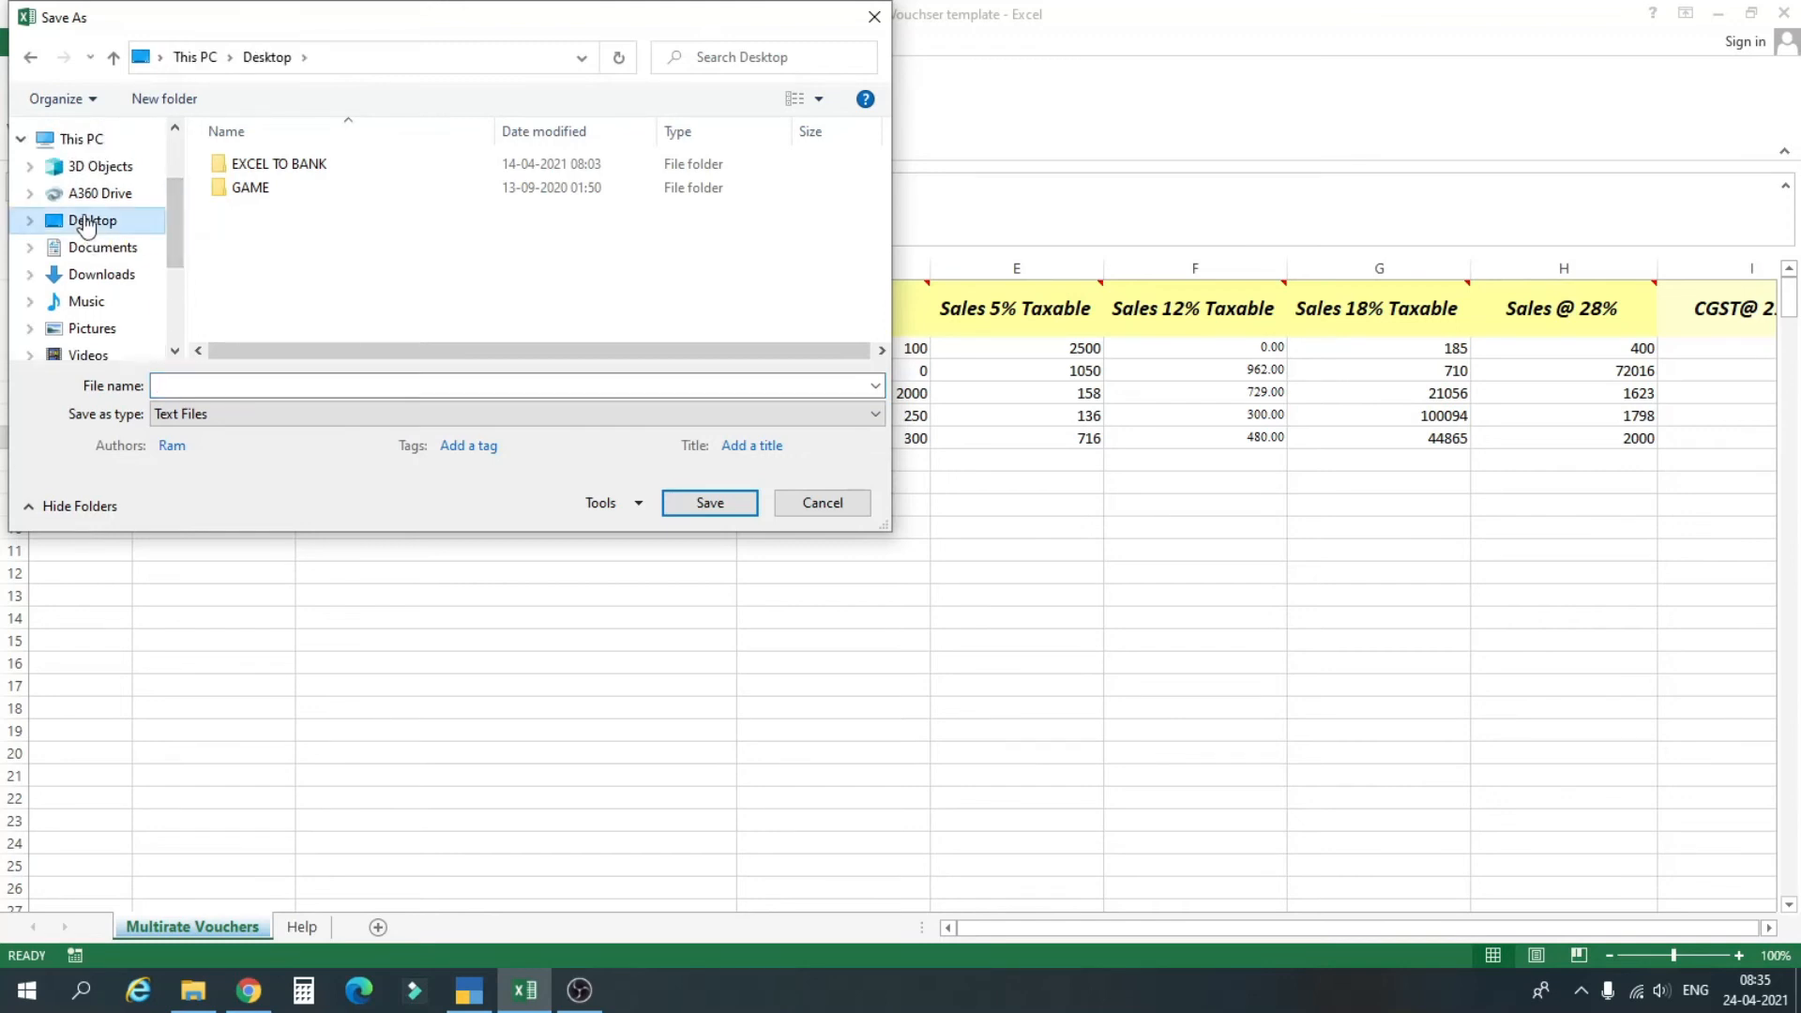
{"action": "left_click", "coordinate": [196, 385]}
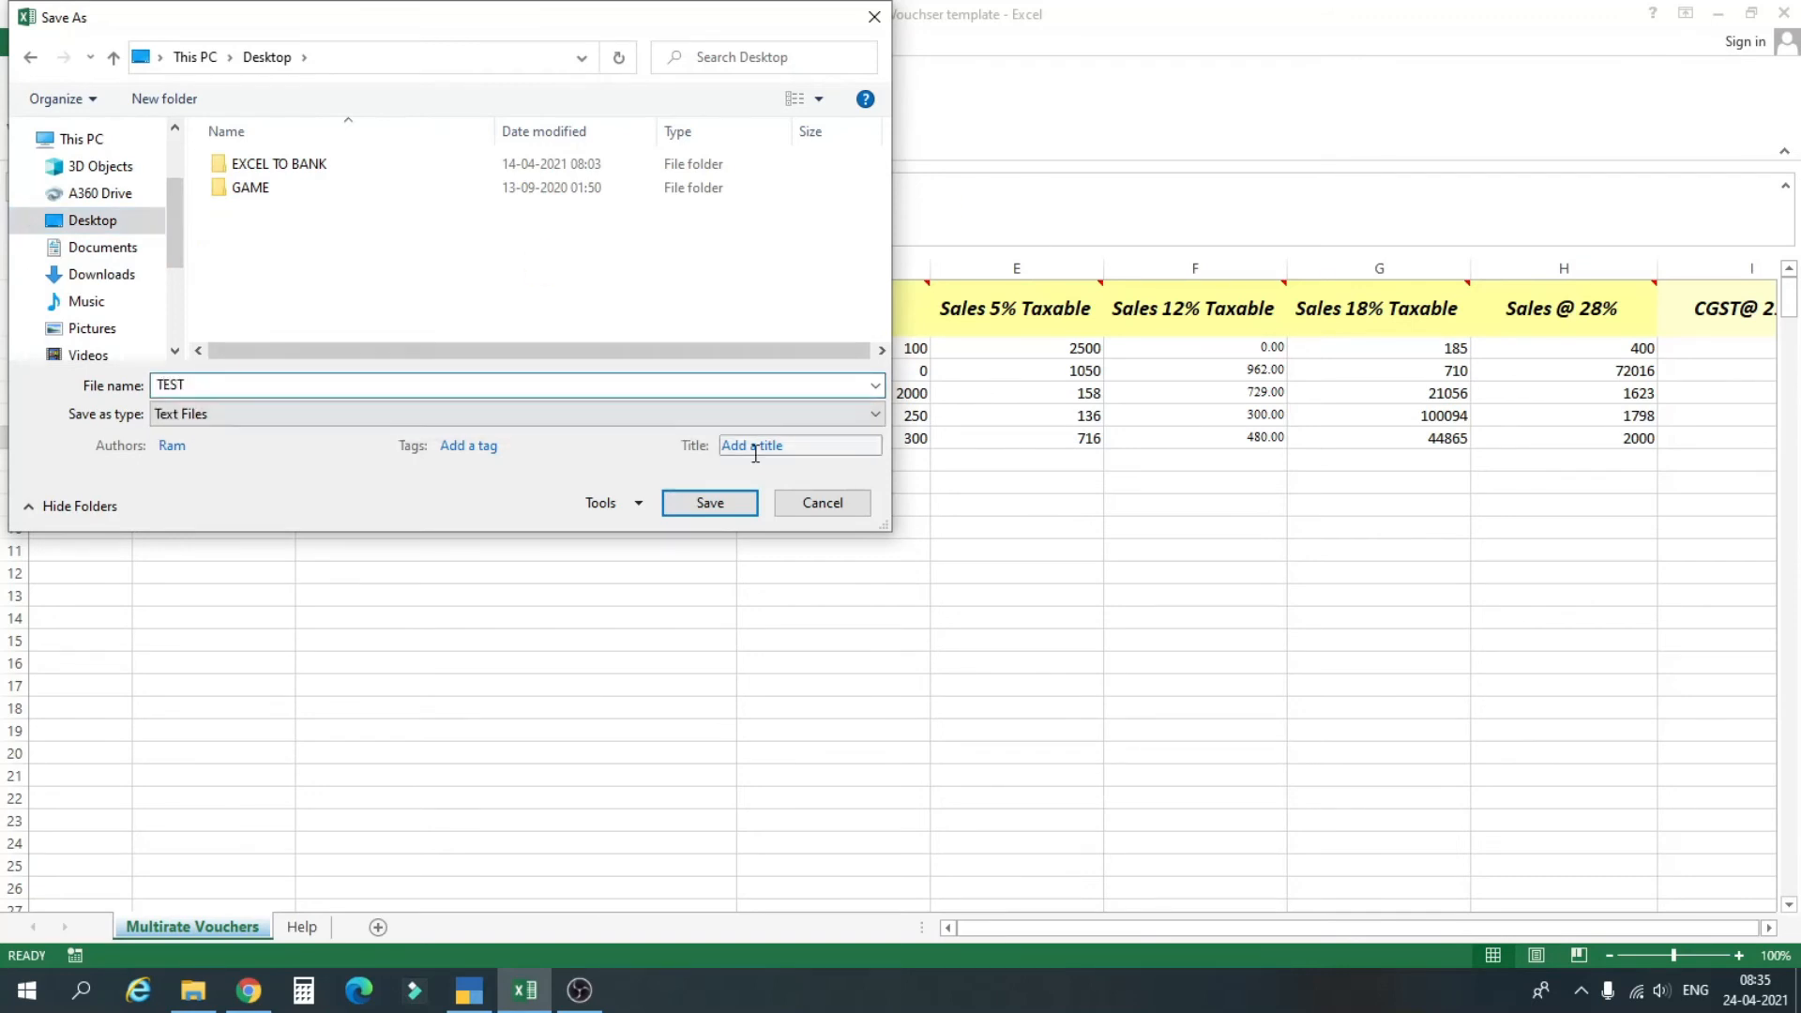
{"action": "left_click", "coordinate": [709, 504]}
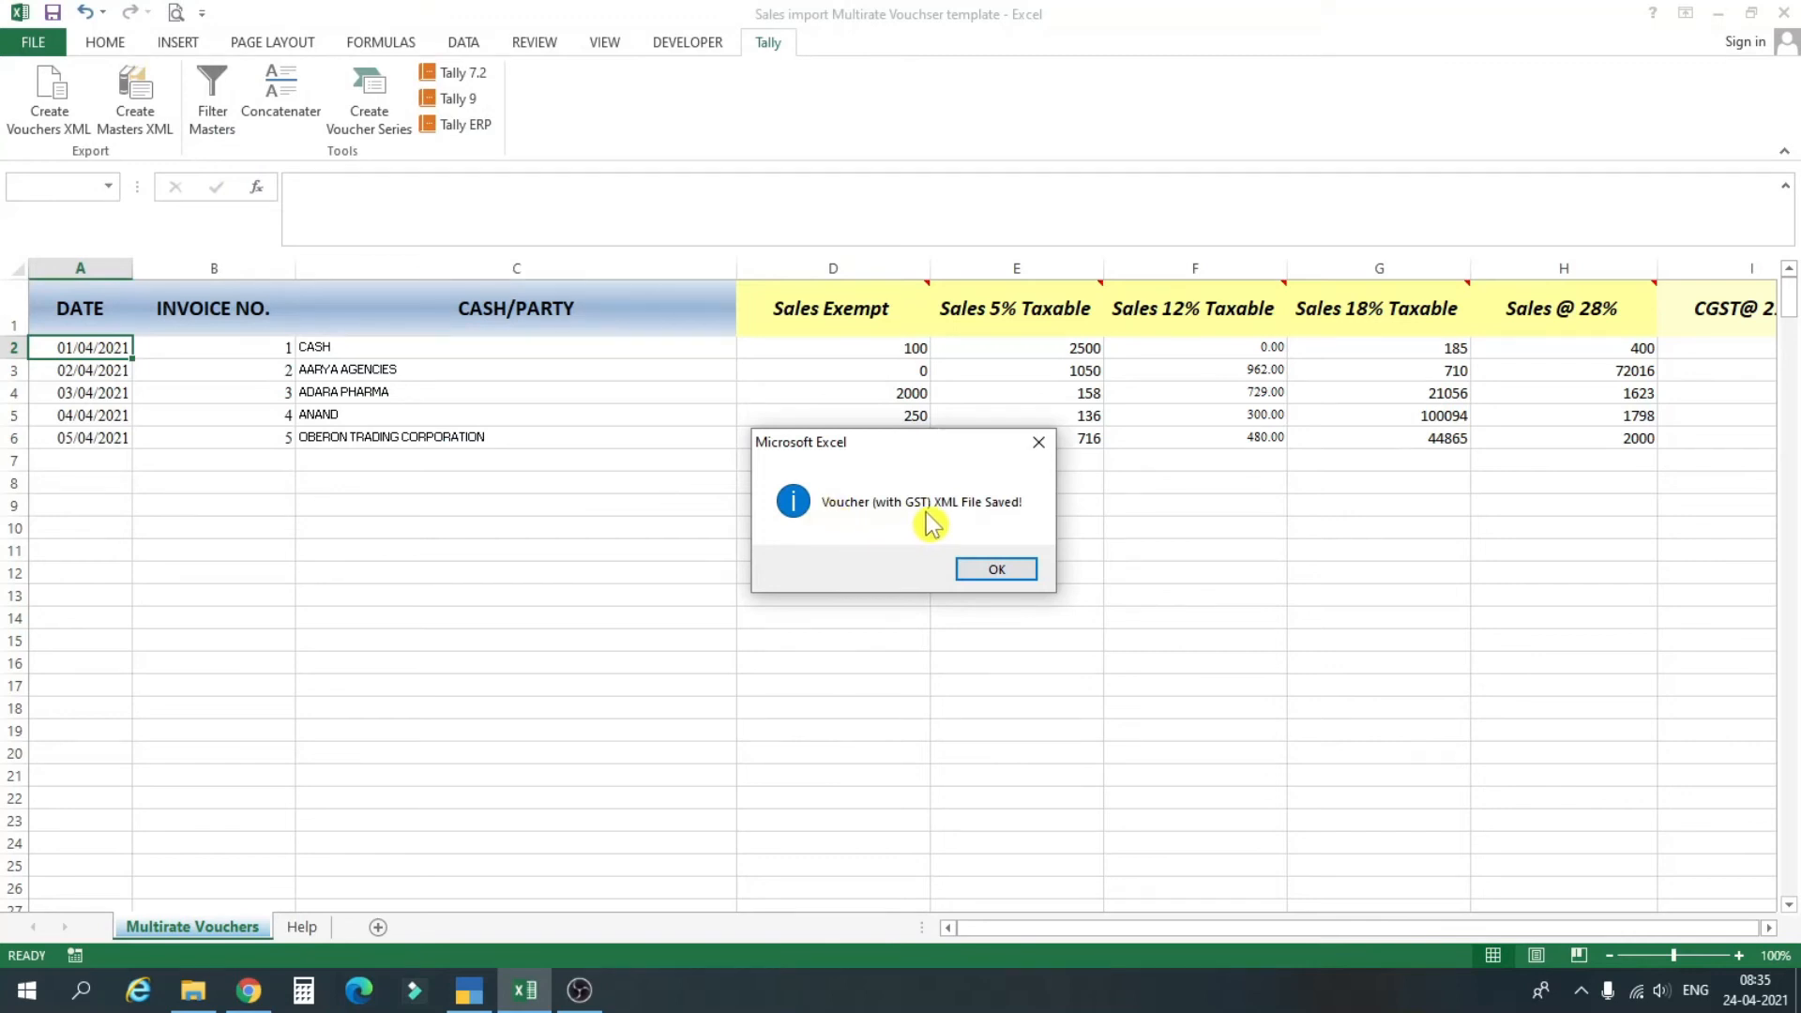
{"action": "left_click", "coordinate": [997, 571]}
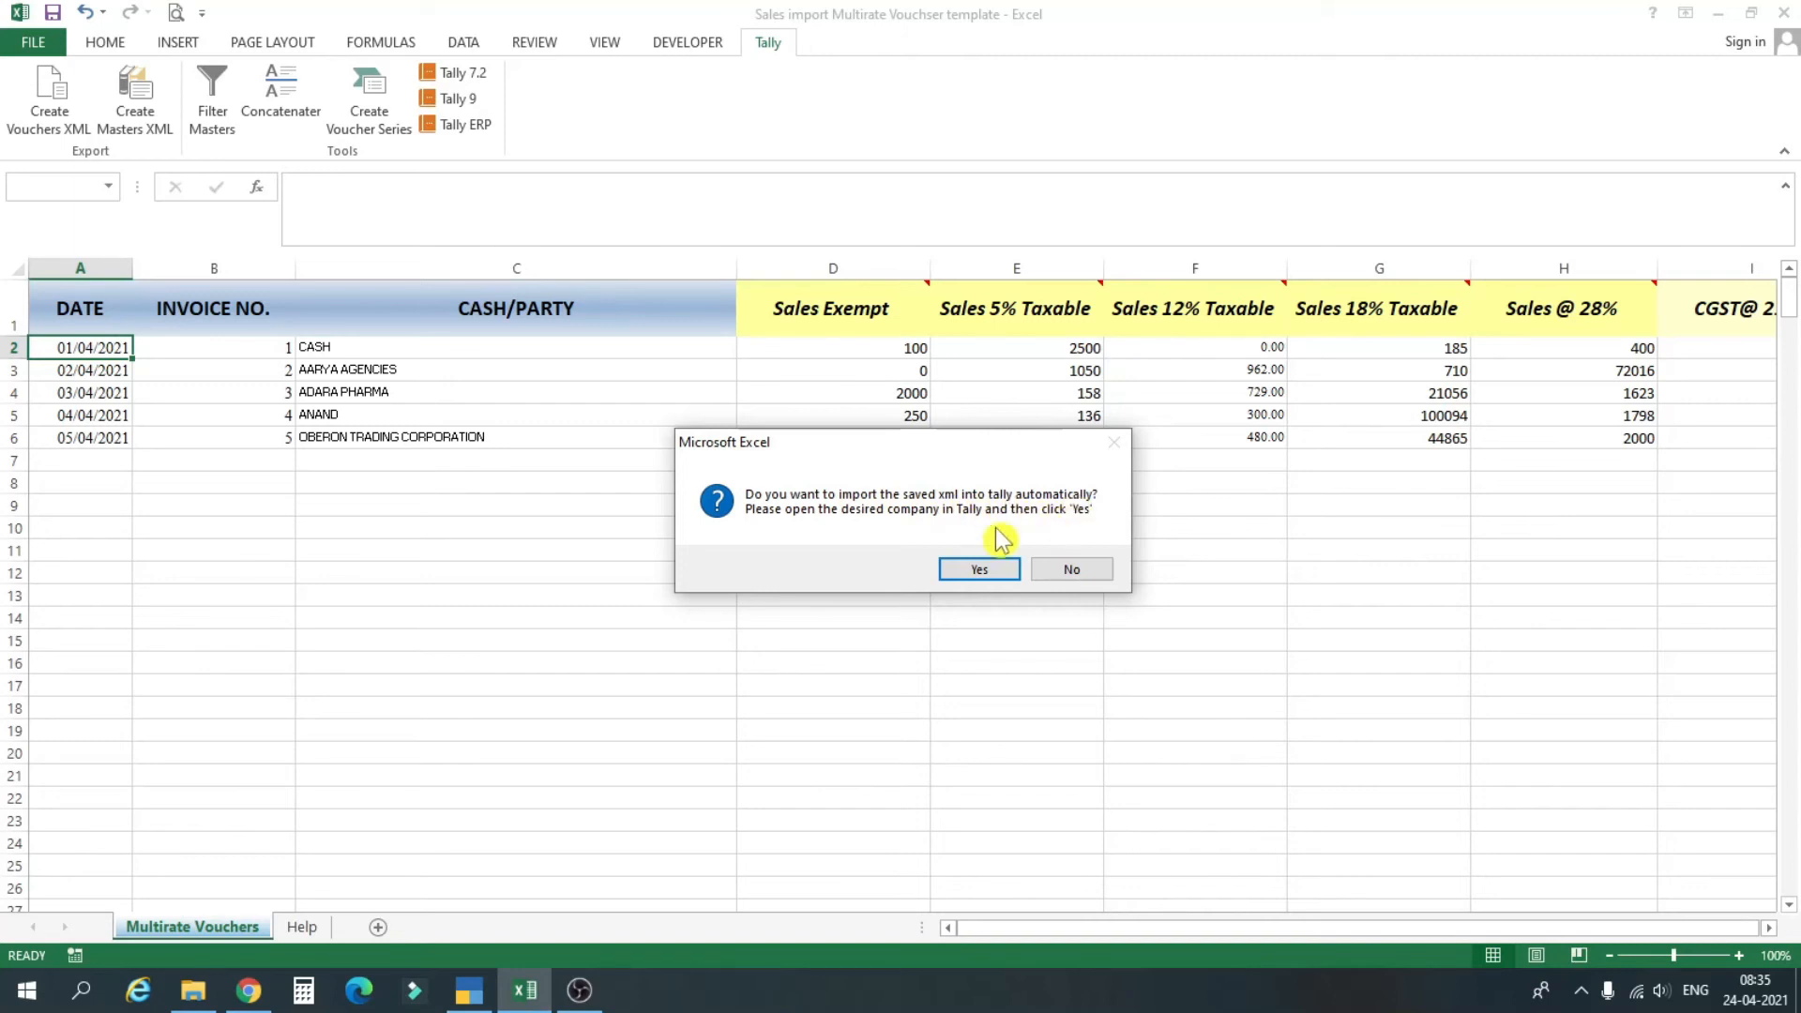
{"action": "left_click", "coordinate": [1072, 570]}
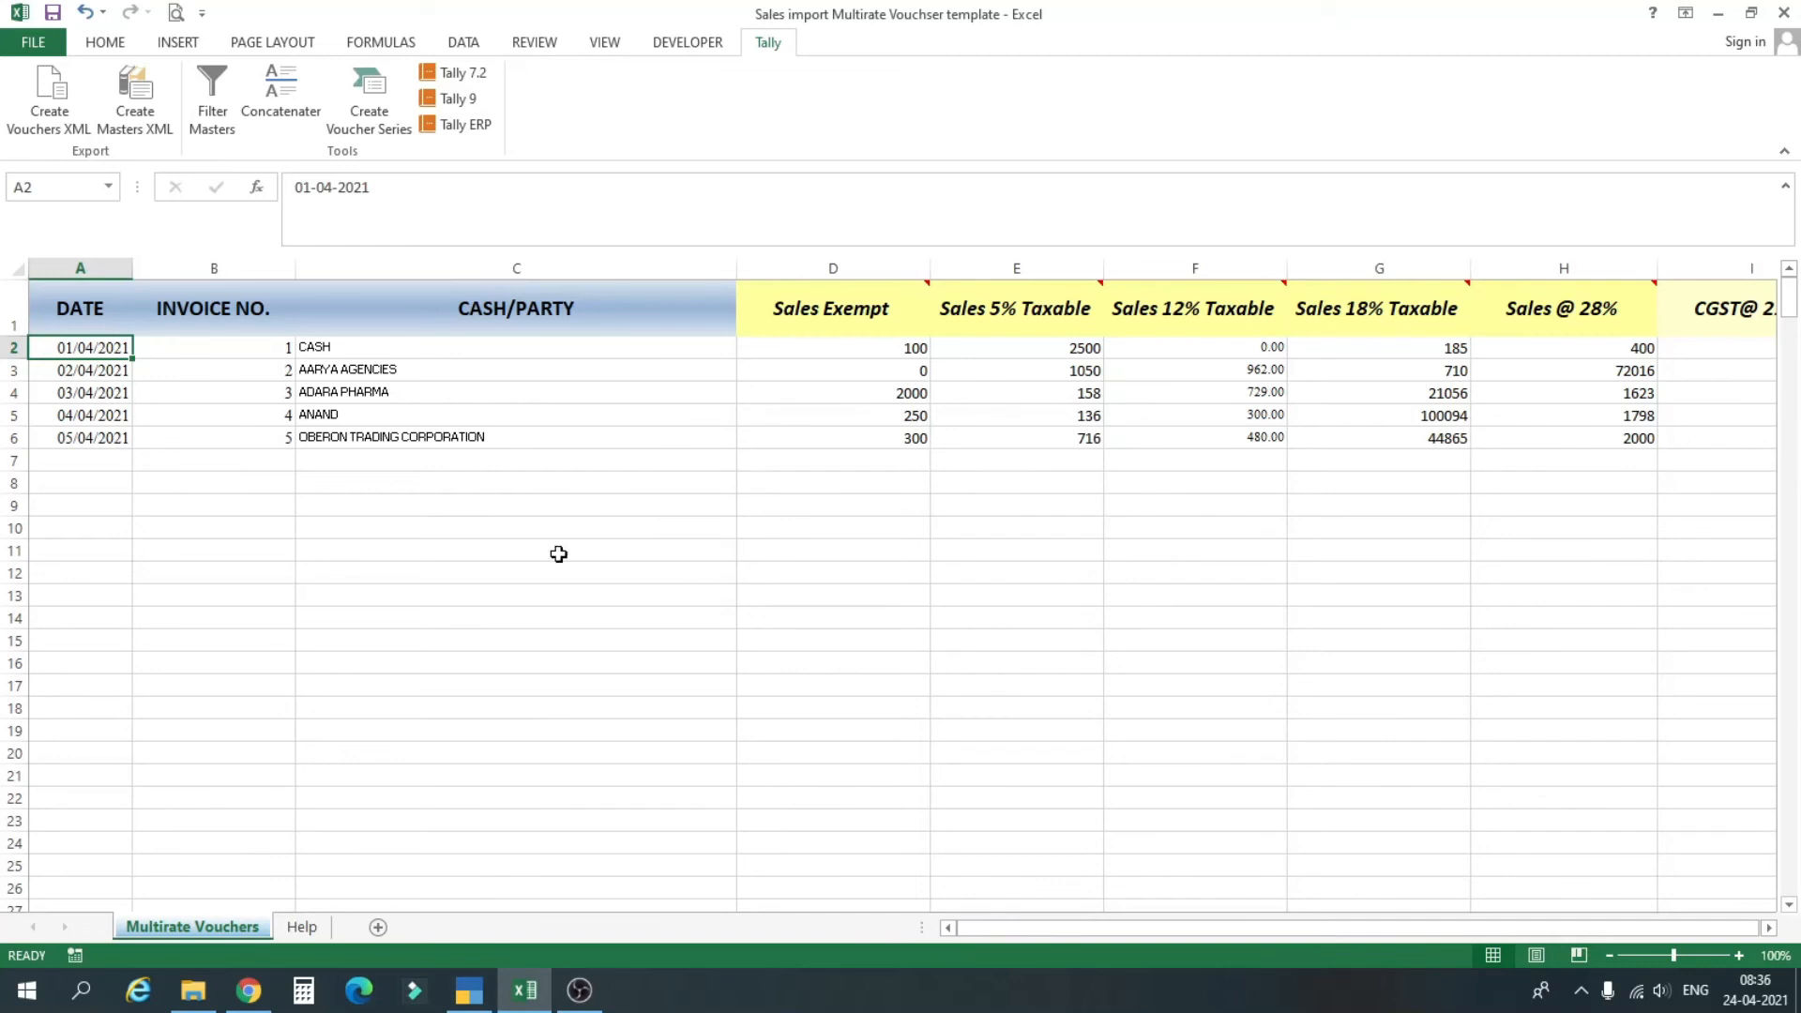
Switch to TallyPrime and open the Sales Register from the Account Books reports
{"action": "left_click", "coordinate": [1717, 13]}
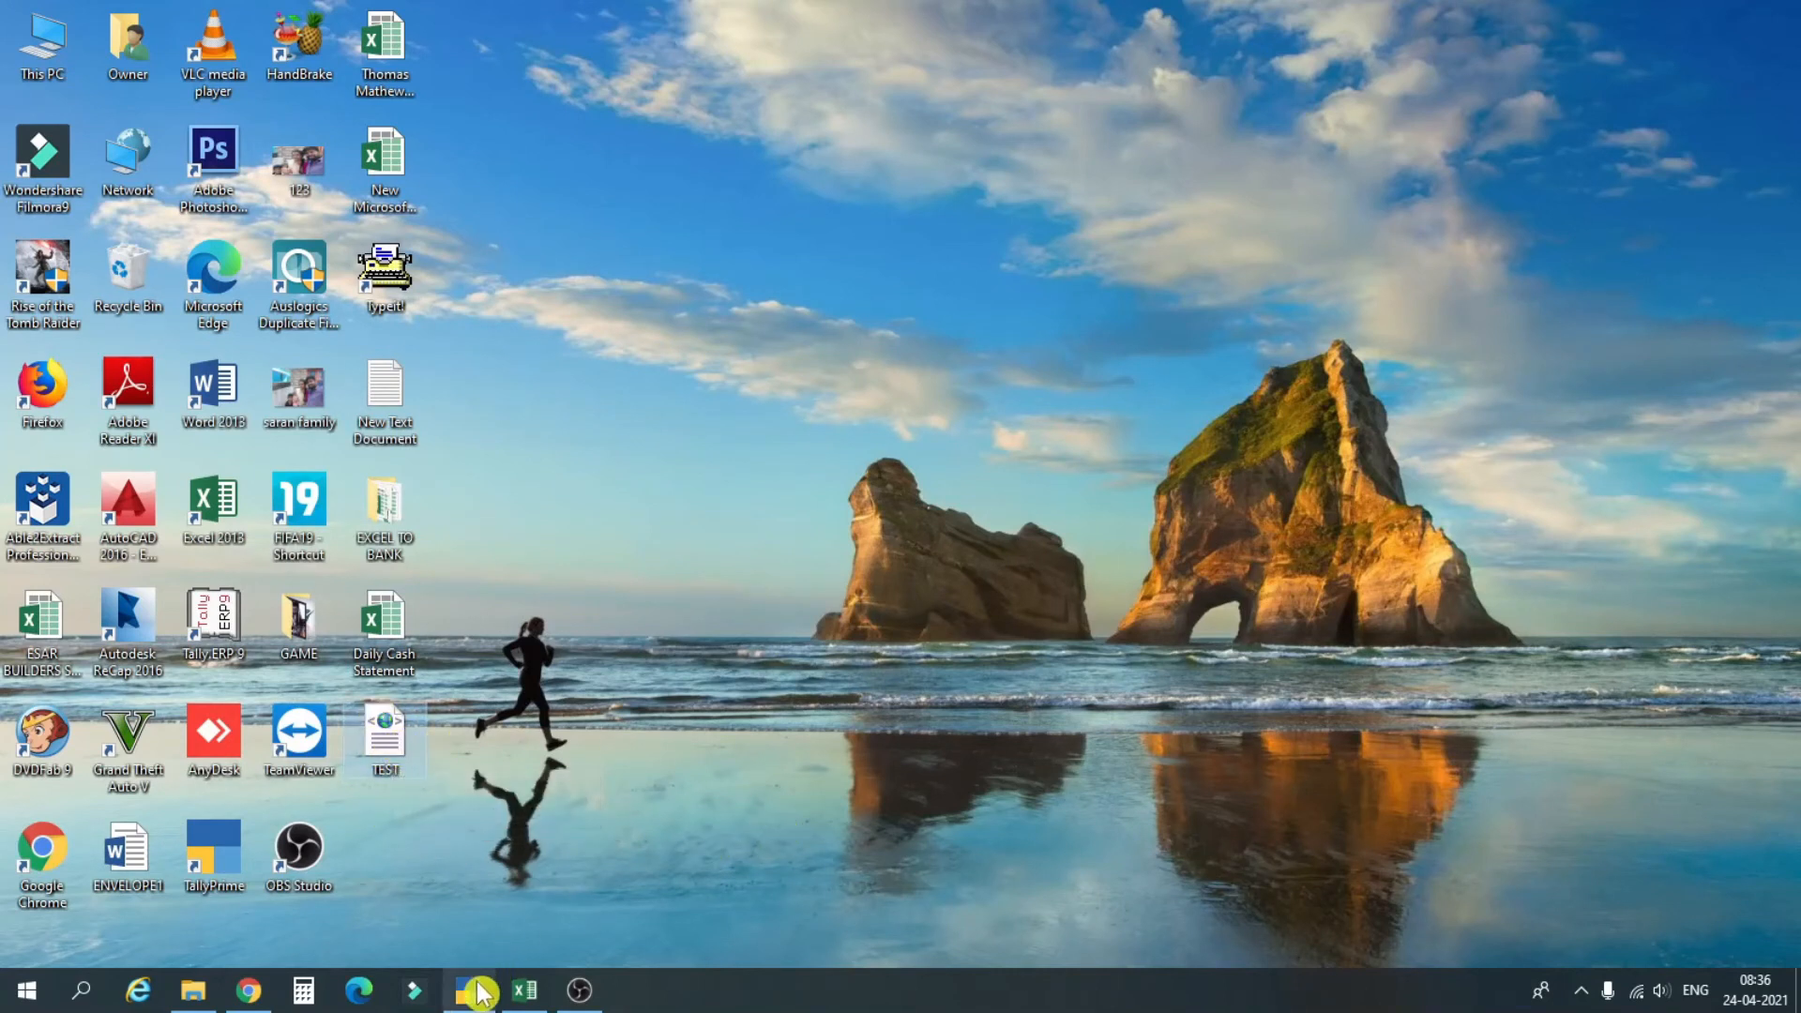
{"action": "left_click", "coordinate": [473, 1002]}
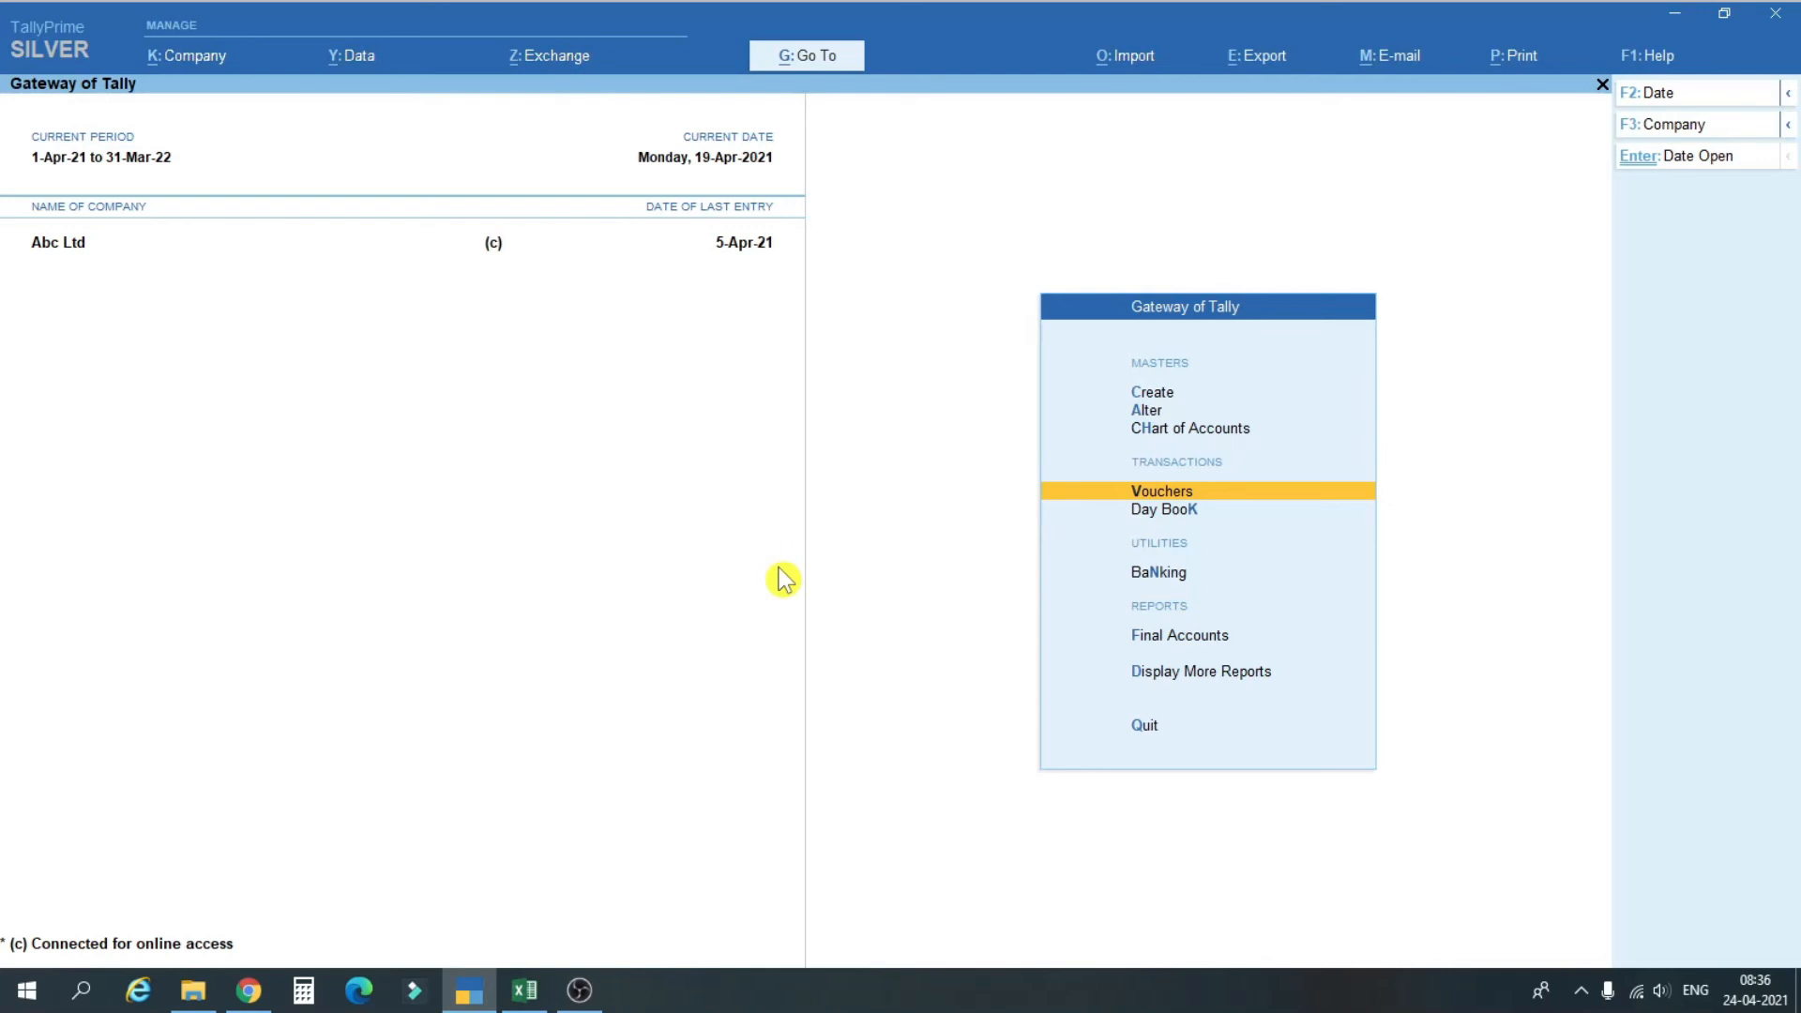
{"action": "key", "text": "d"}
{"action": "key", "text": "a"}
{"action": "key", "text": "Escape"}
{"action": "key", "text": "Escape"}
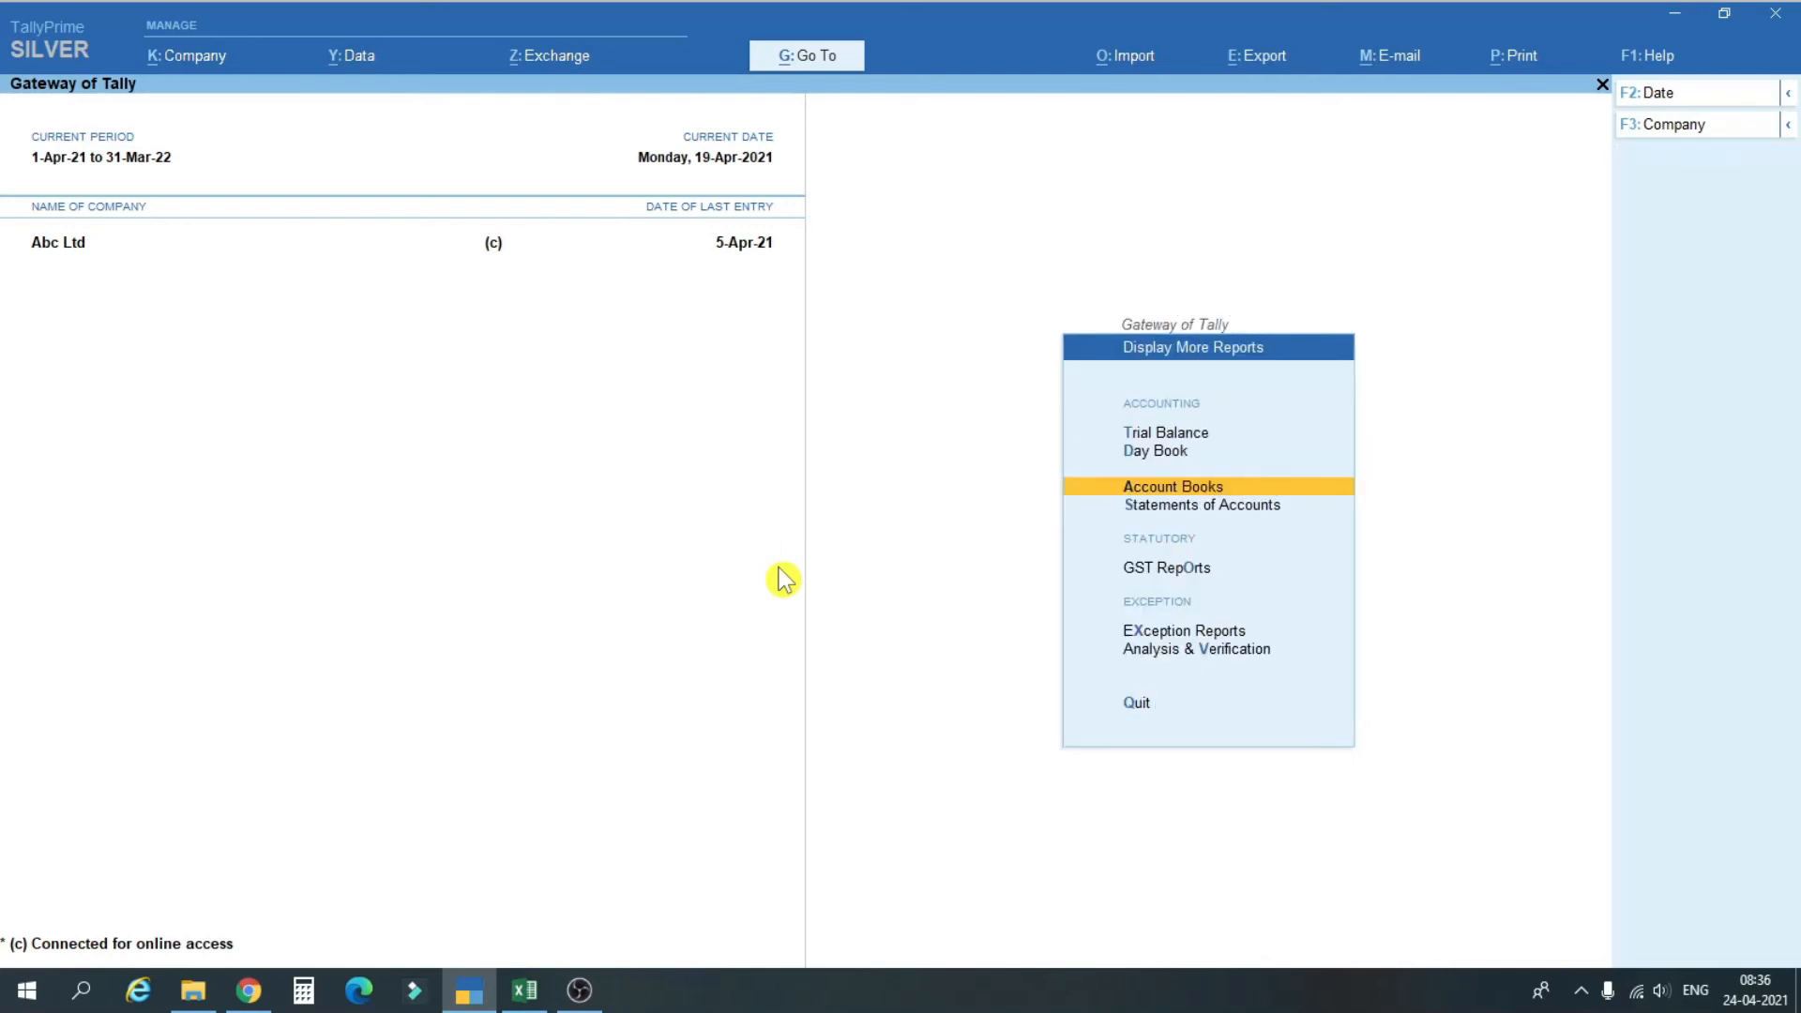
{"action": "key", "text": "Return"}
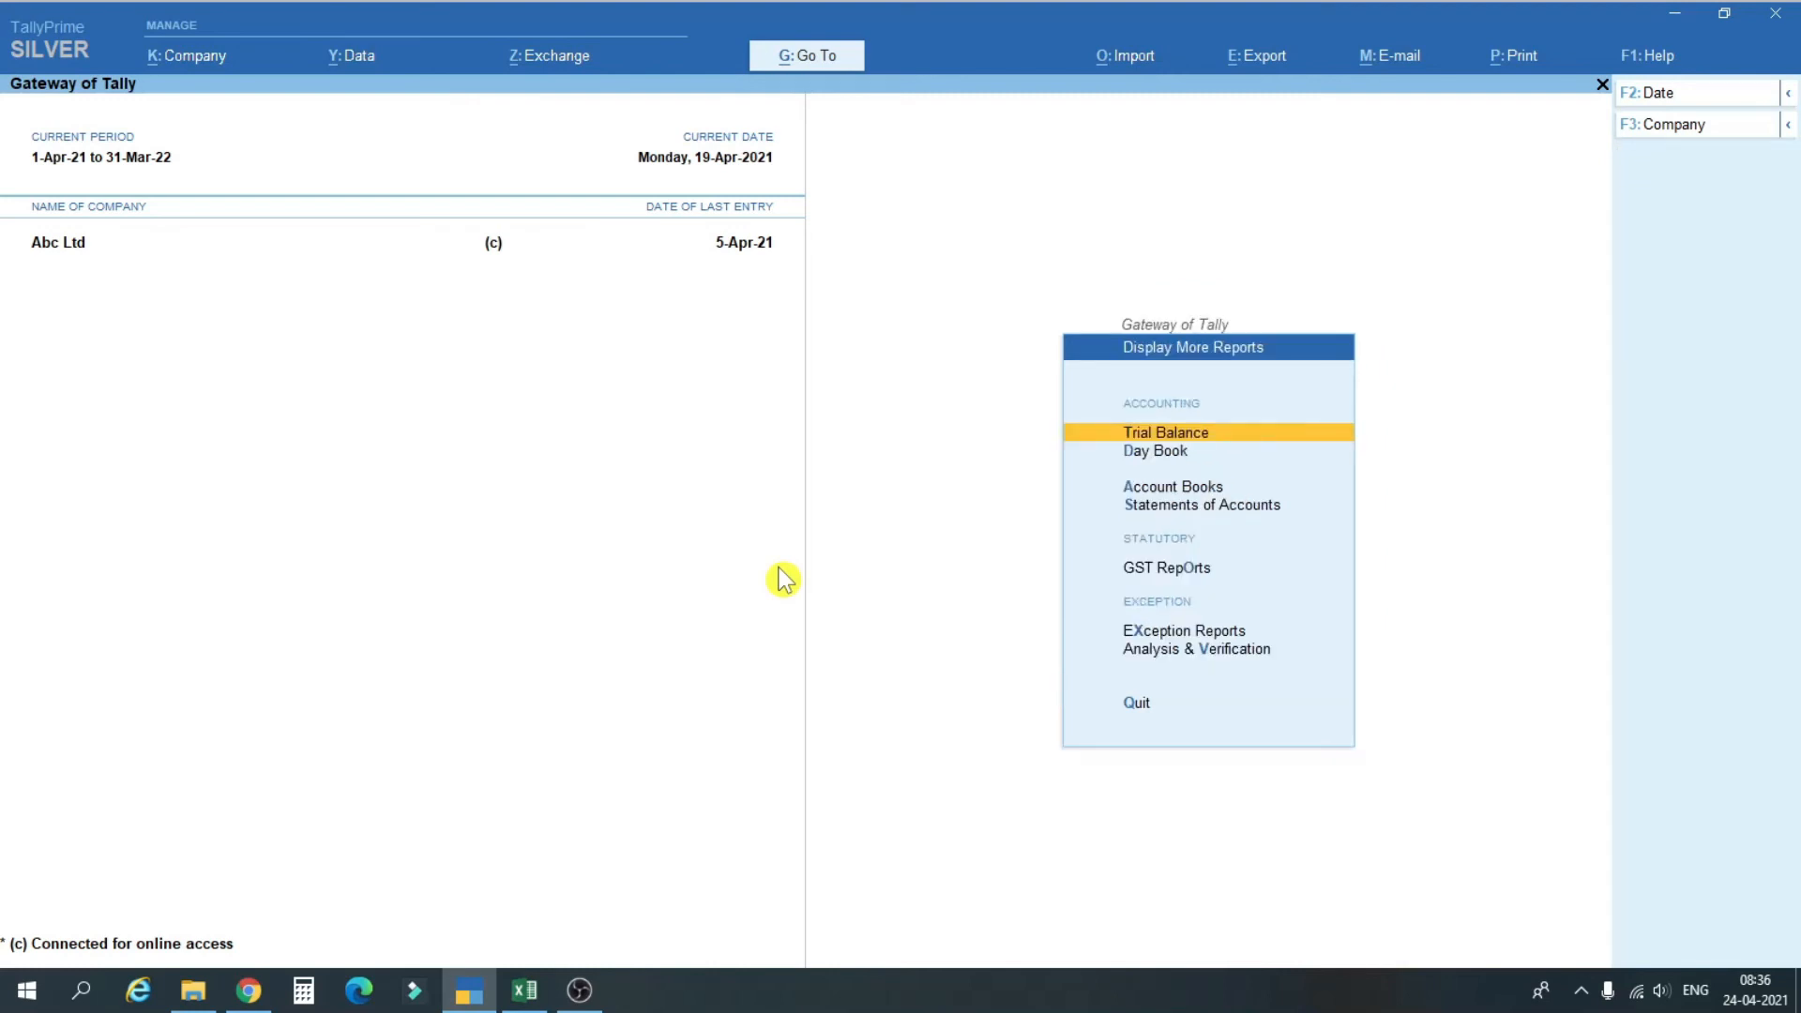
{"action": "key", "text": "Down"}
{"action": "key", "text": "Down"}
{"action": "key", "text": "Up"}
{"action": "key", "text": "Down"}
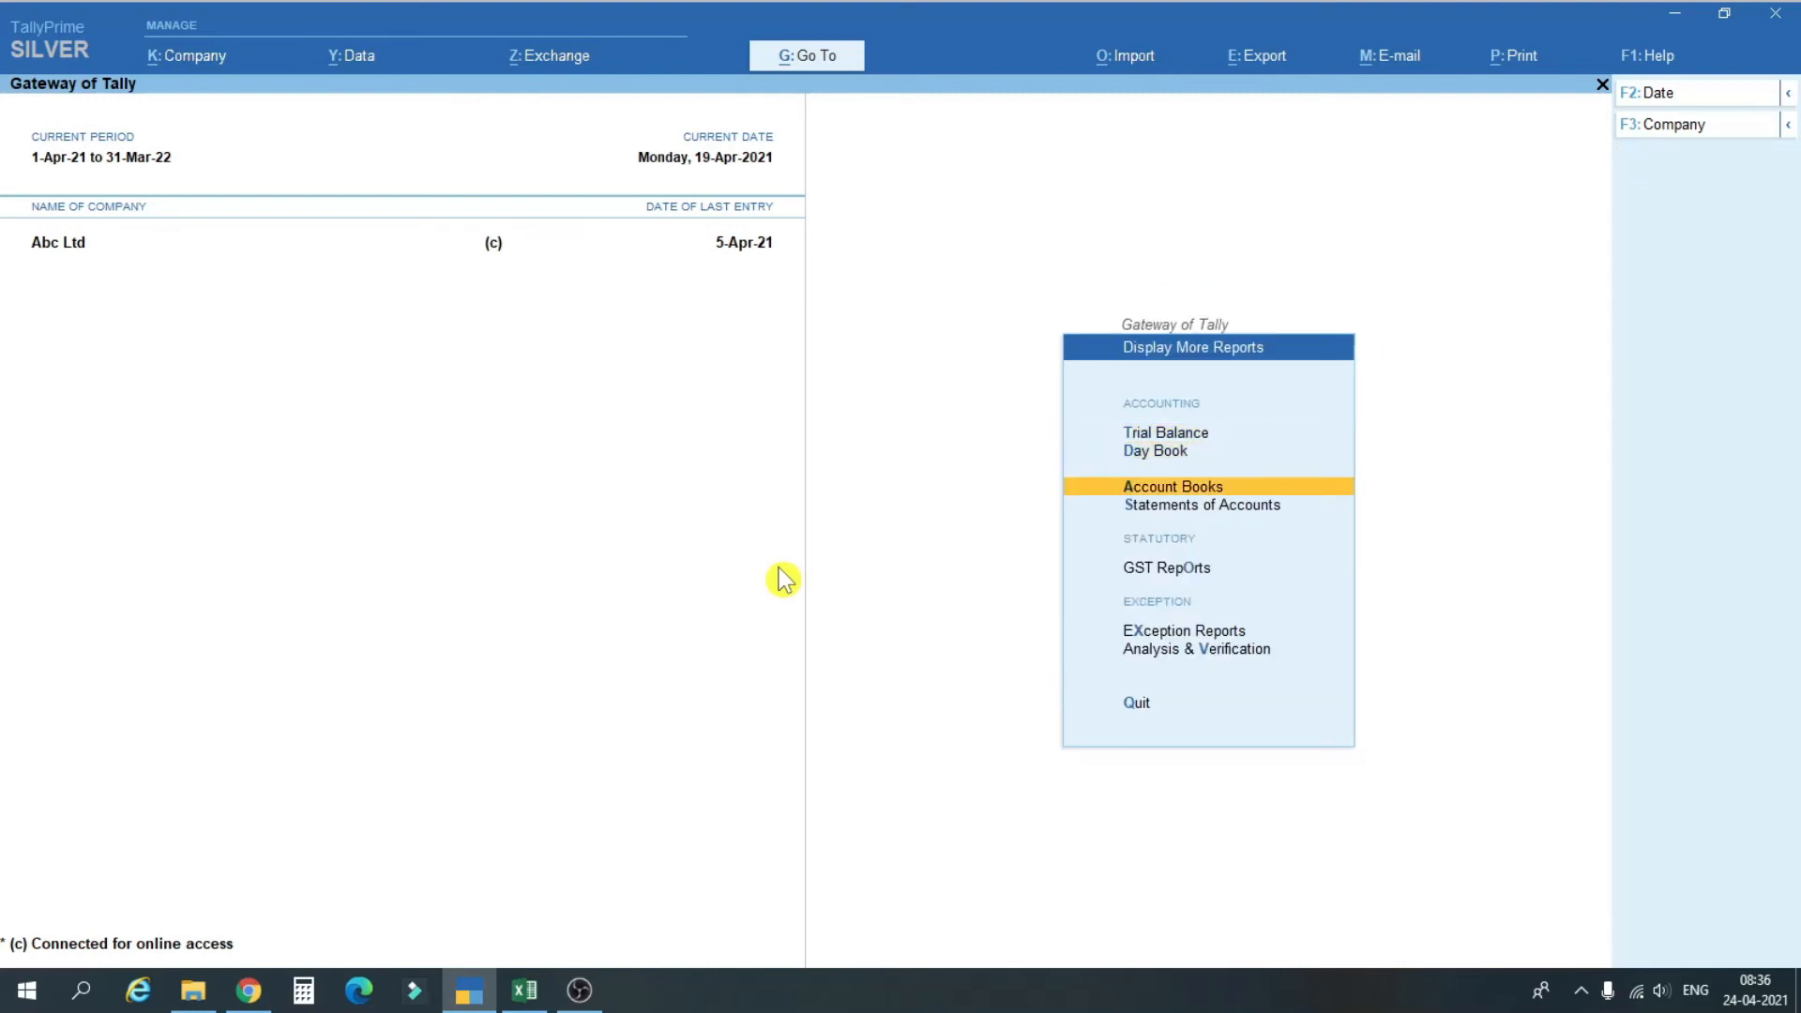
{"action": "key", "text": "Return"}
{"action": "key", "text": "Down"}
{"action": "key", "text": "Down"}
{"action": "key", "text": "Down"}
{"action": "key", "text": "Down"}
{"action": "key", "text": "Down"}
{"action": "key", "text": "Down"}
{"action": "key", "text": "Down"}
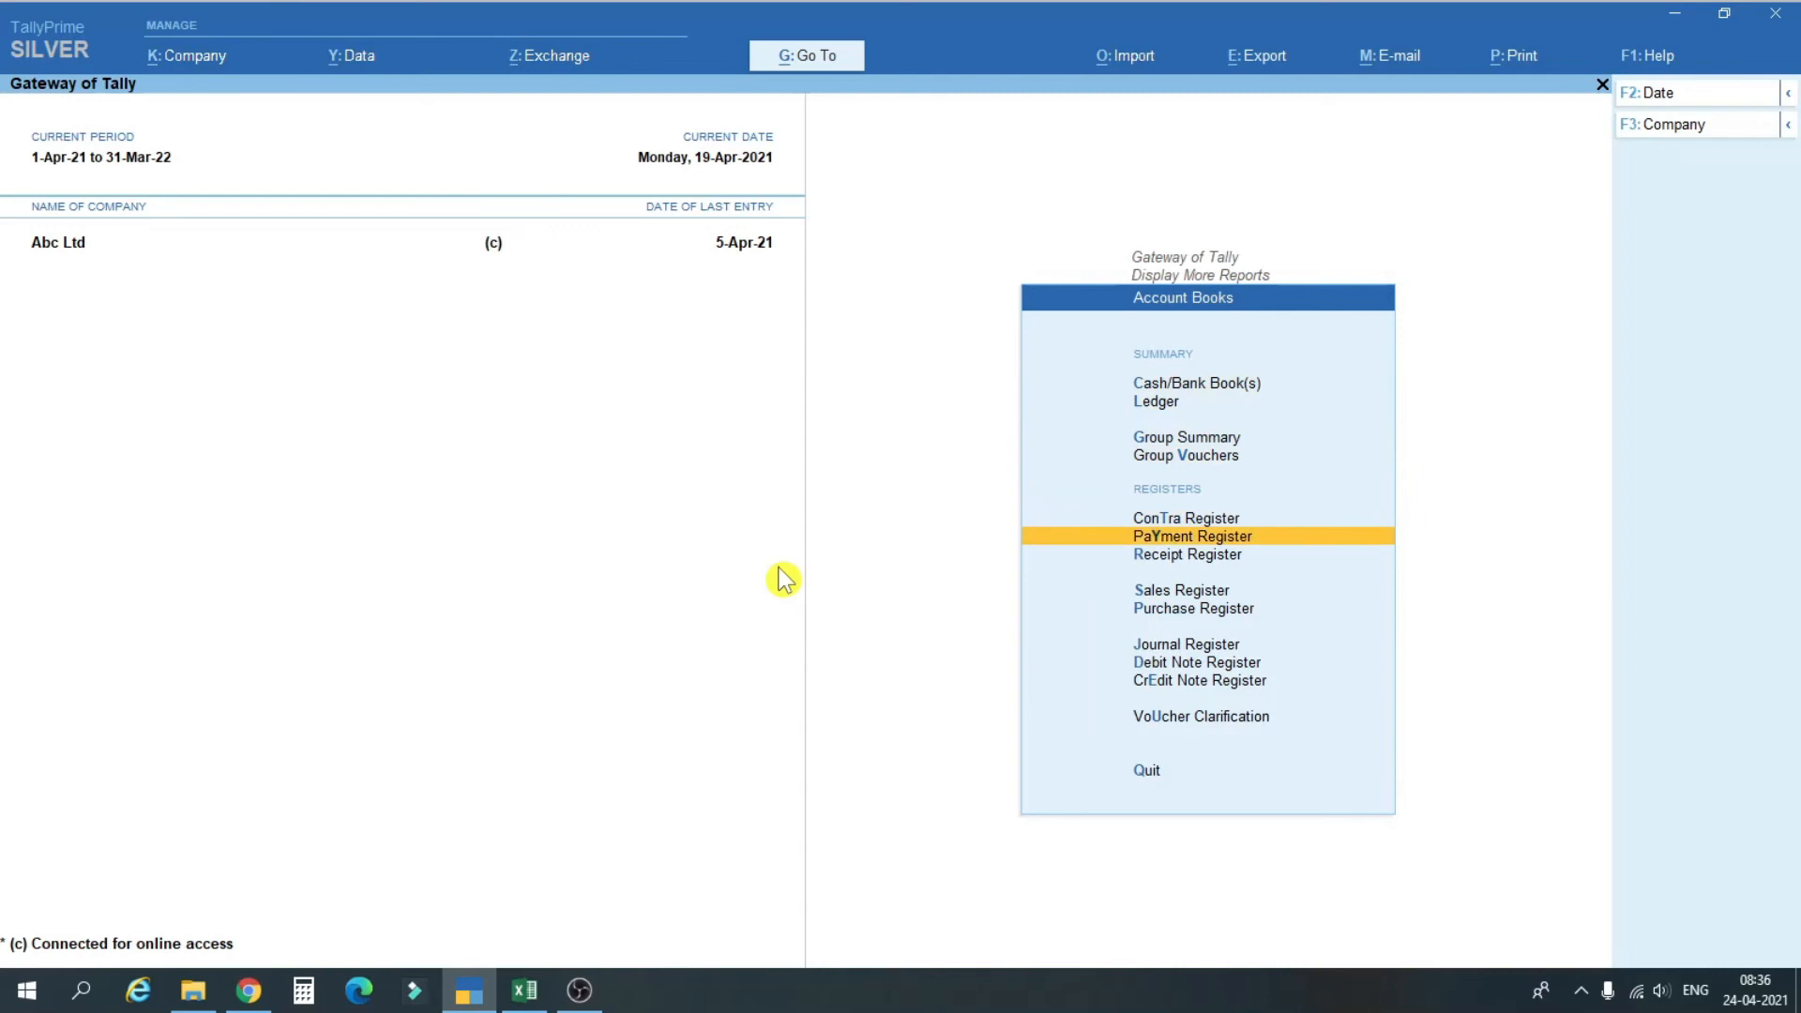
{"action": "key", "text": "Return"}
Check the Sales Register months from April to March for existing entries, and leave the register
{"action": "key", "text": "Down"}
{"action": "key", "text": "Up"}
{"action": "key", "text": "Down"}
{"action": "key", "text": "Down"}
{"action": "key", "text": "Down"}
{"action": "key", "text": "Down"}
{"action": "key", "text": "Down"}
{"action": "key", "text": "Down"}
{"action": "key", "text": "Down"}
{"action": "key", "text": "Down"}
{"action": "key", "text": "Down"}
{"action": "key", "text": "Down"}
{"action": "key", "text": "Down"}
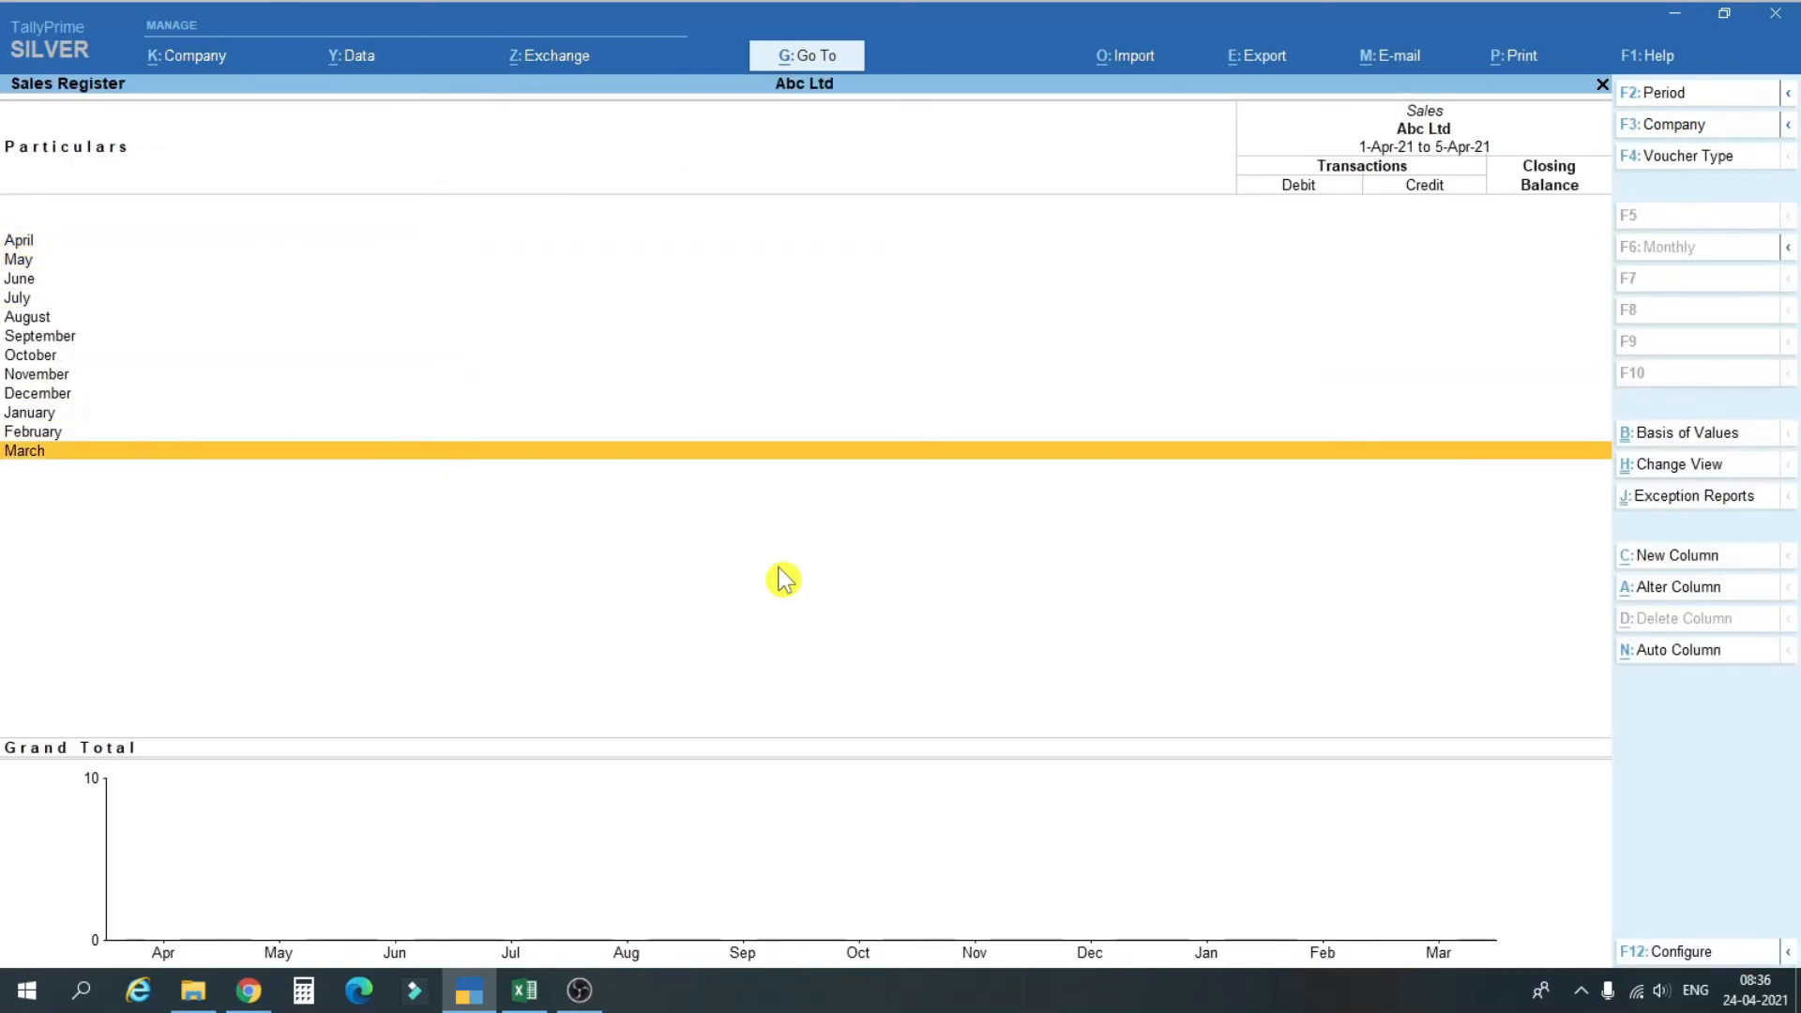
{"action": "key", "text": "Escape"}
{"action": "key", "text": "Escape"}
{"action": "key", "text": "Escape"}
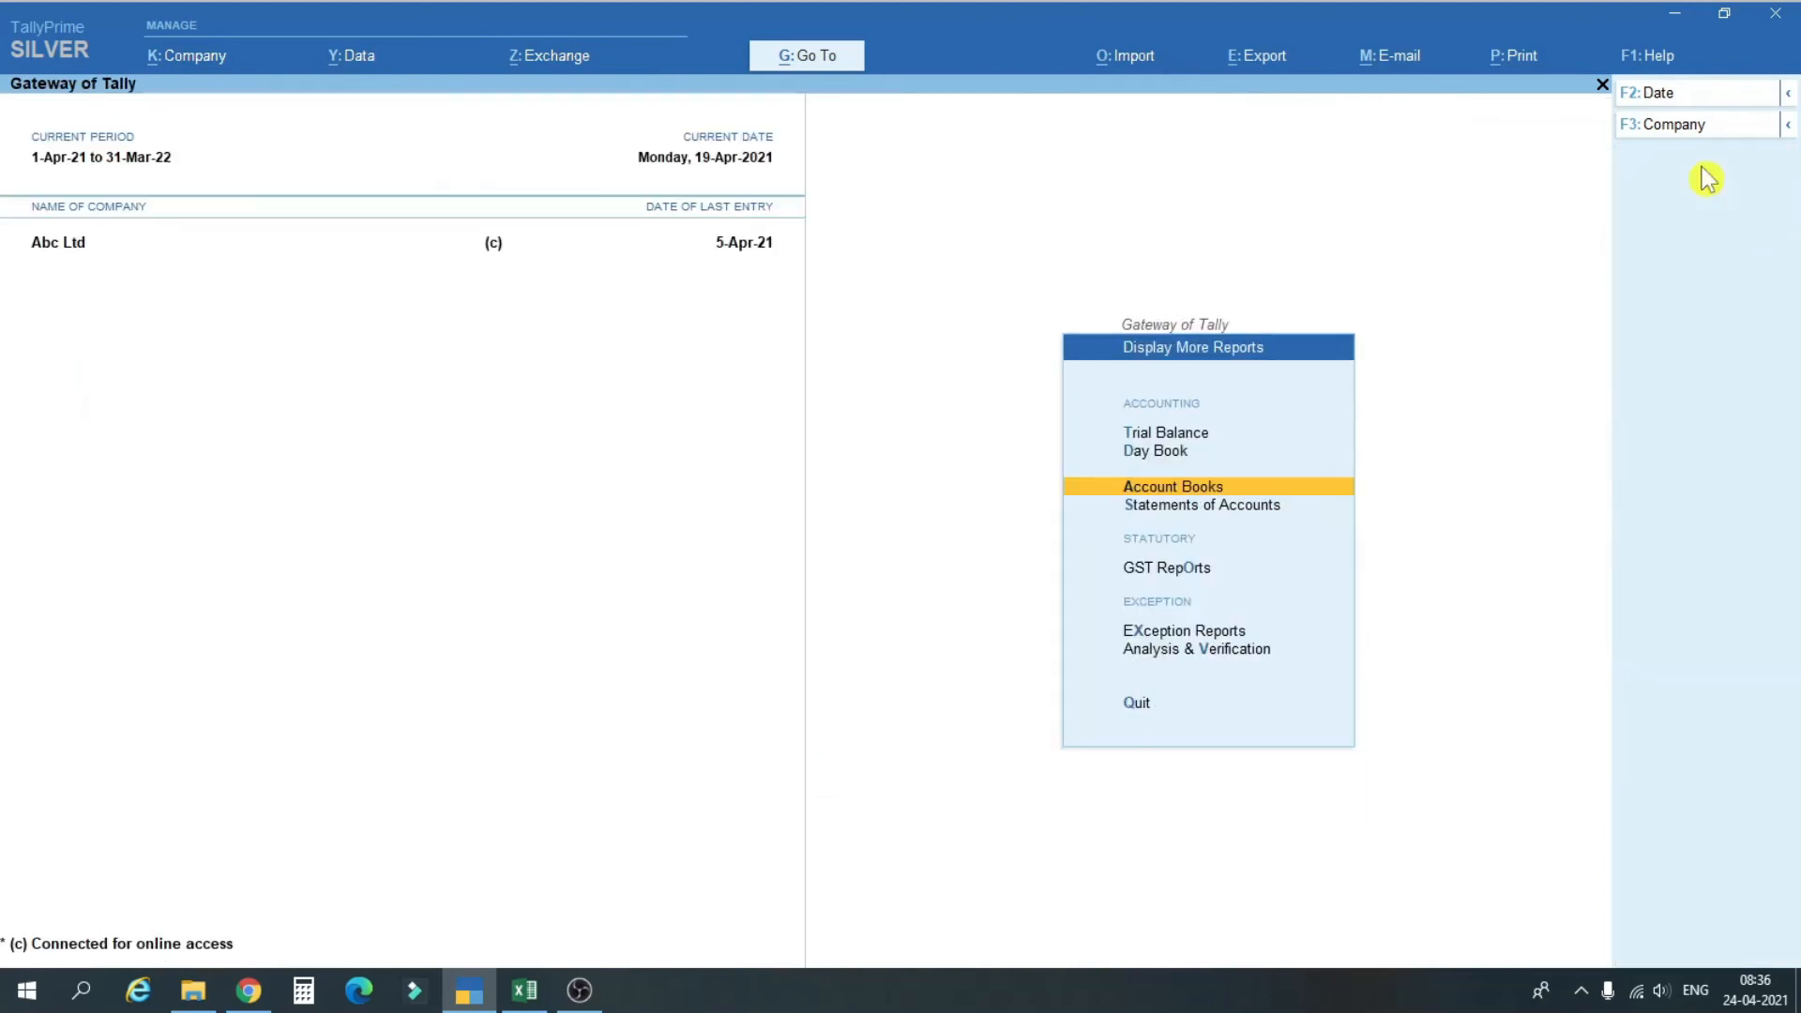
Minimize TallyPrime and copy the full path of the TEST XML file from its security properties on the desktop
{"action": "left_click", "coordinate": [1675, 14]}
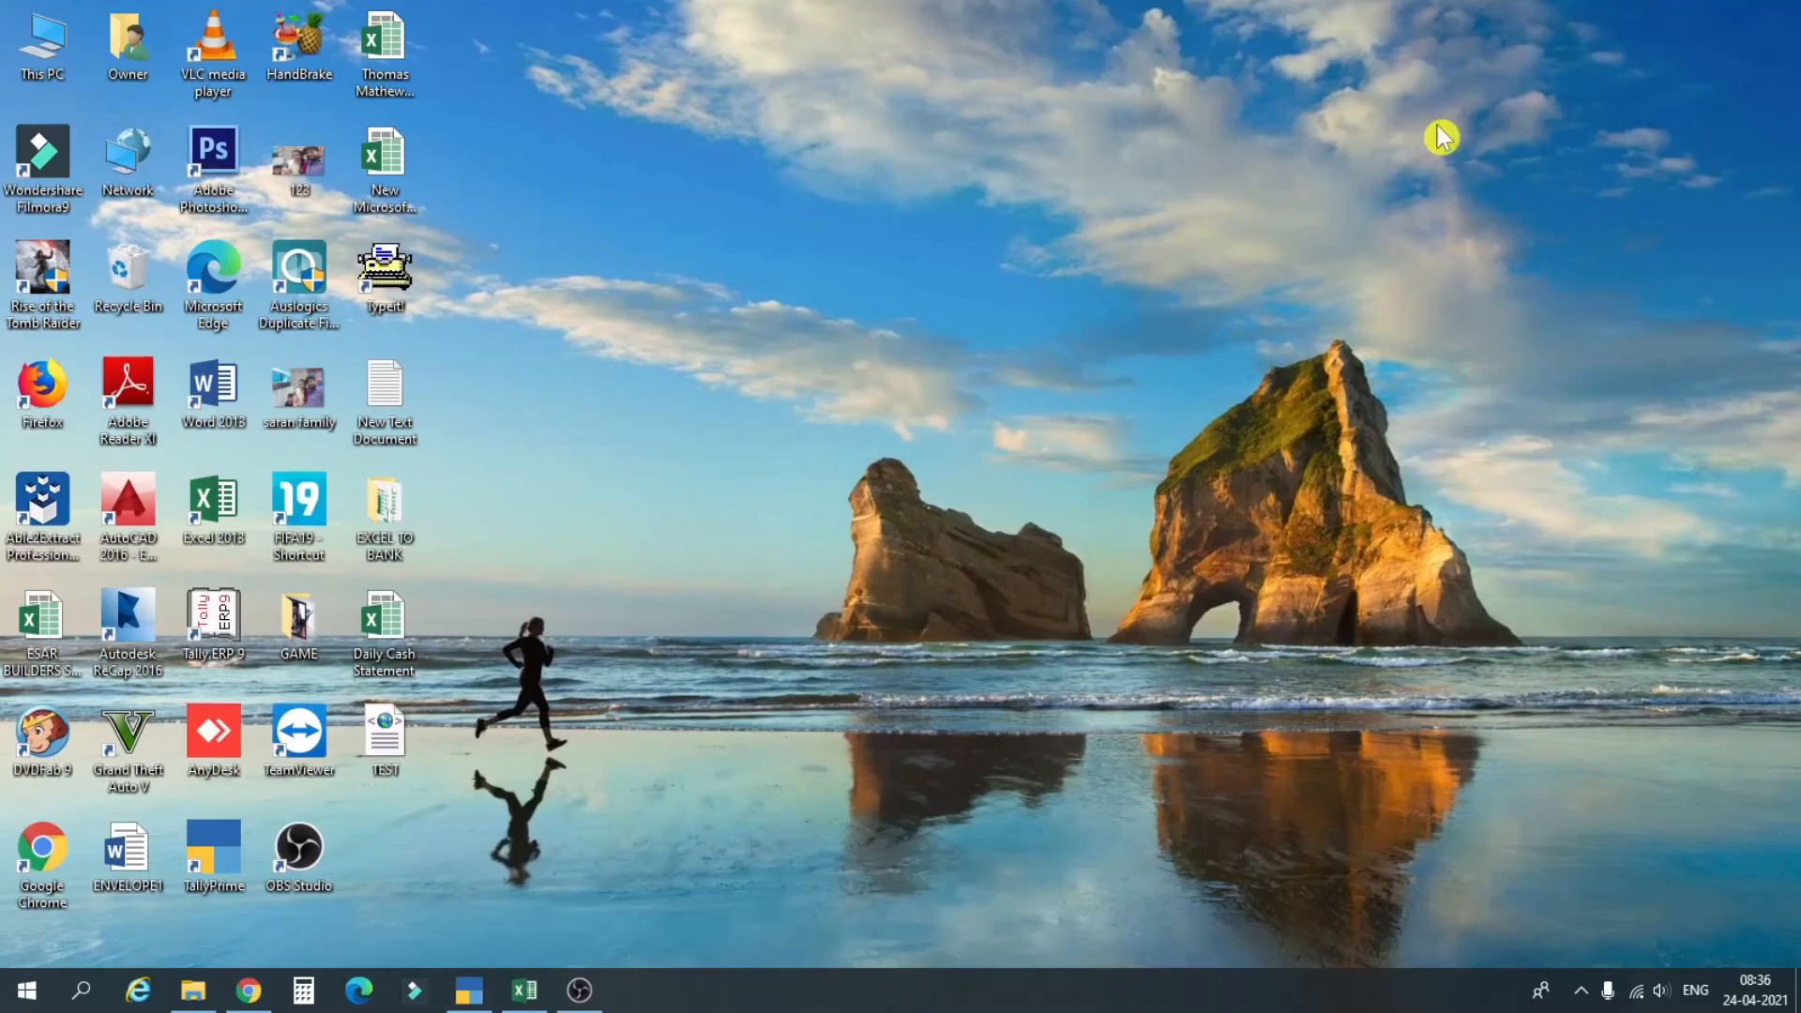
{"action": "right_click", "coordinate": [396, 761]}
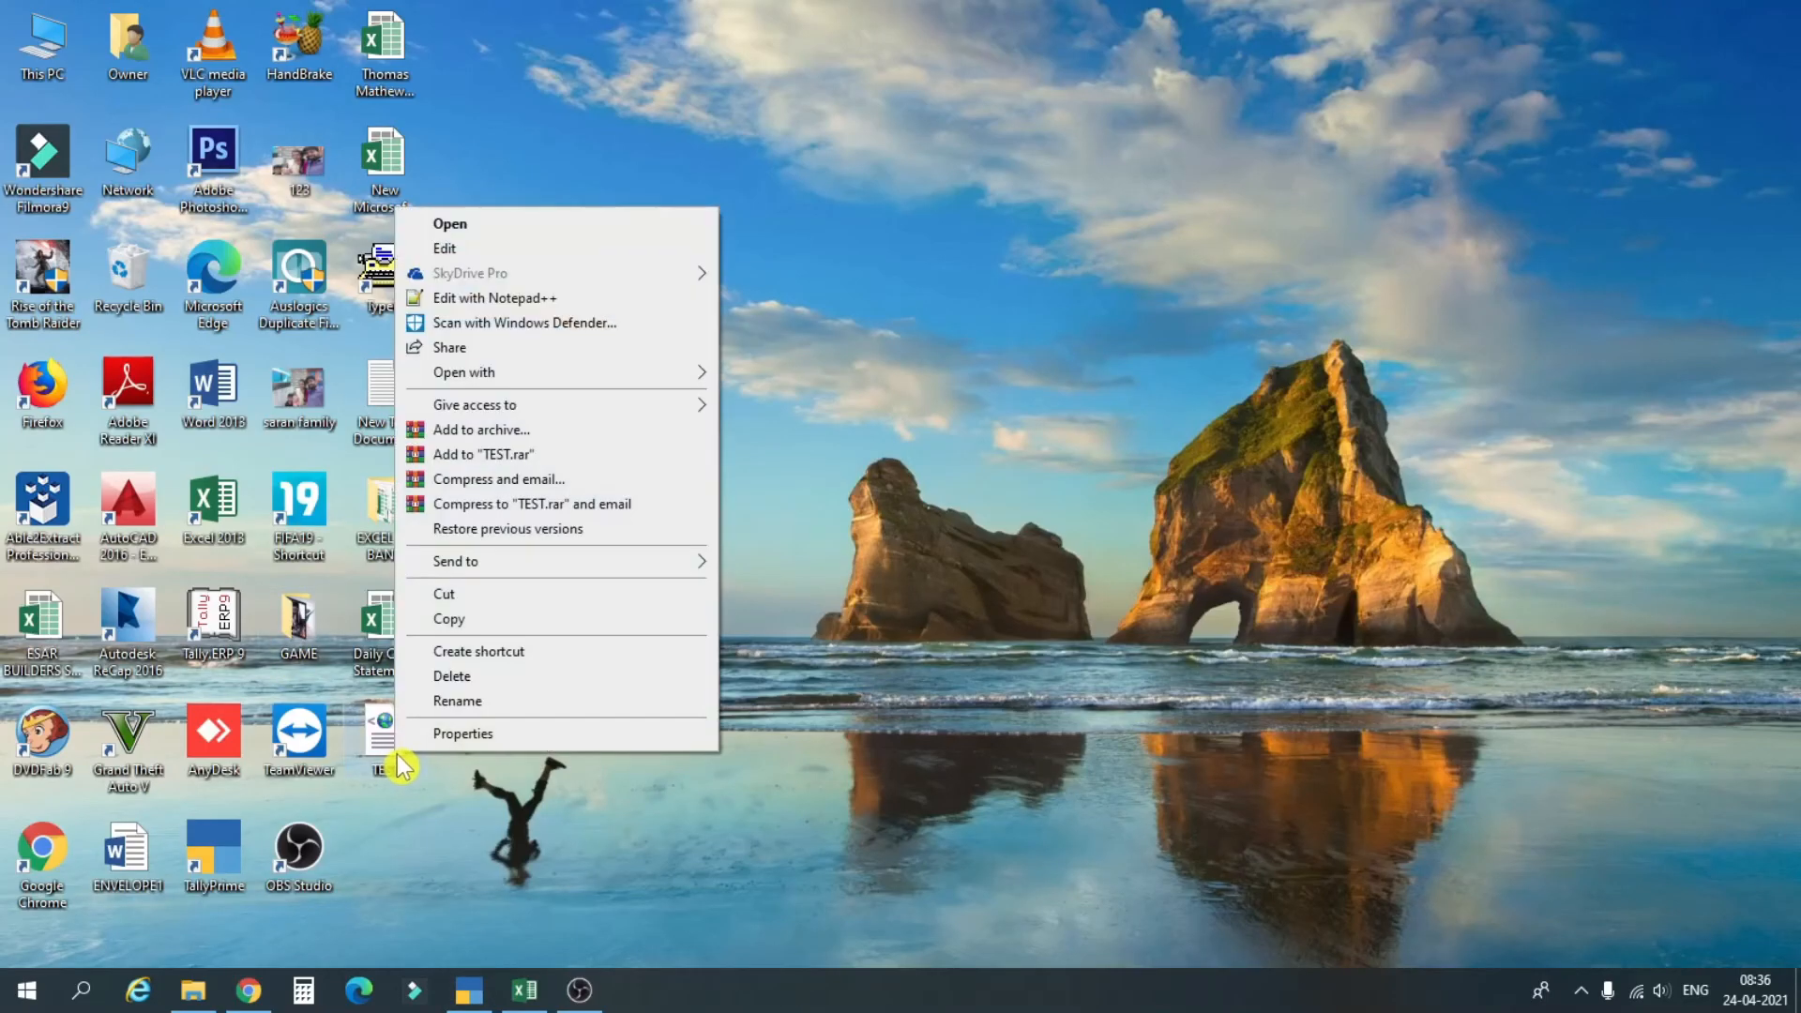
{"action": "right_click", "coordinate": [389, 761]}
{"action": "left_click", "coordinate": [461, 737]}
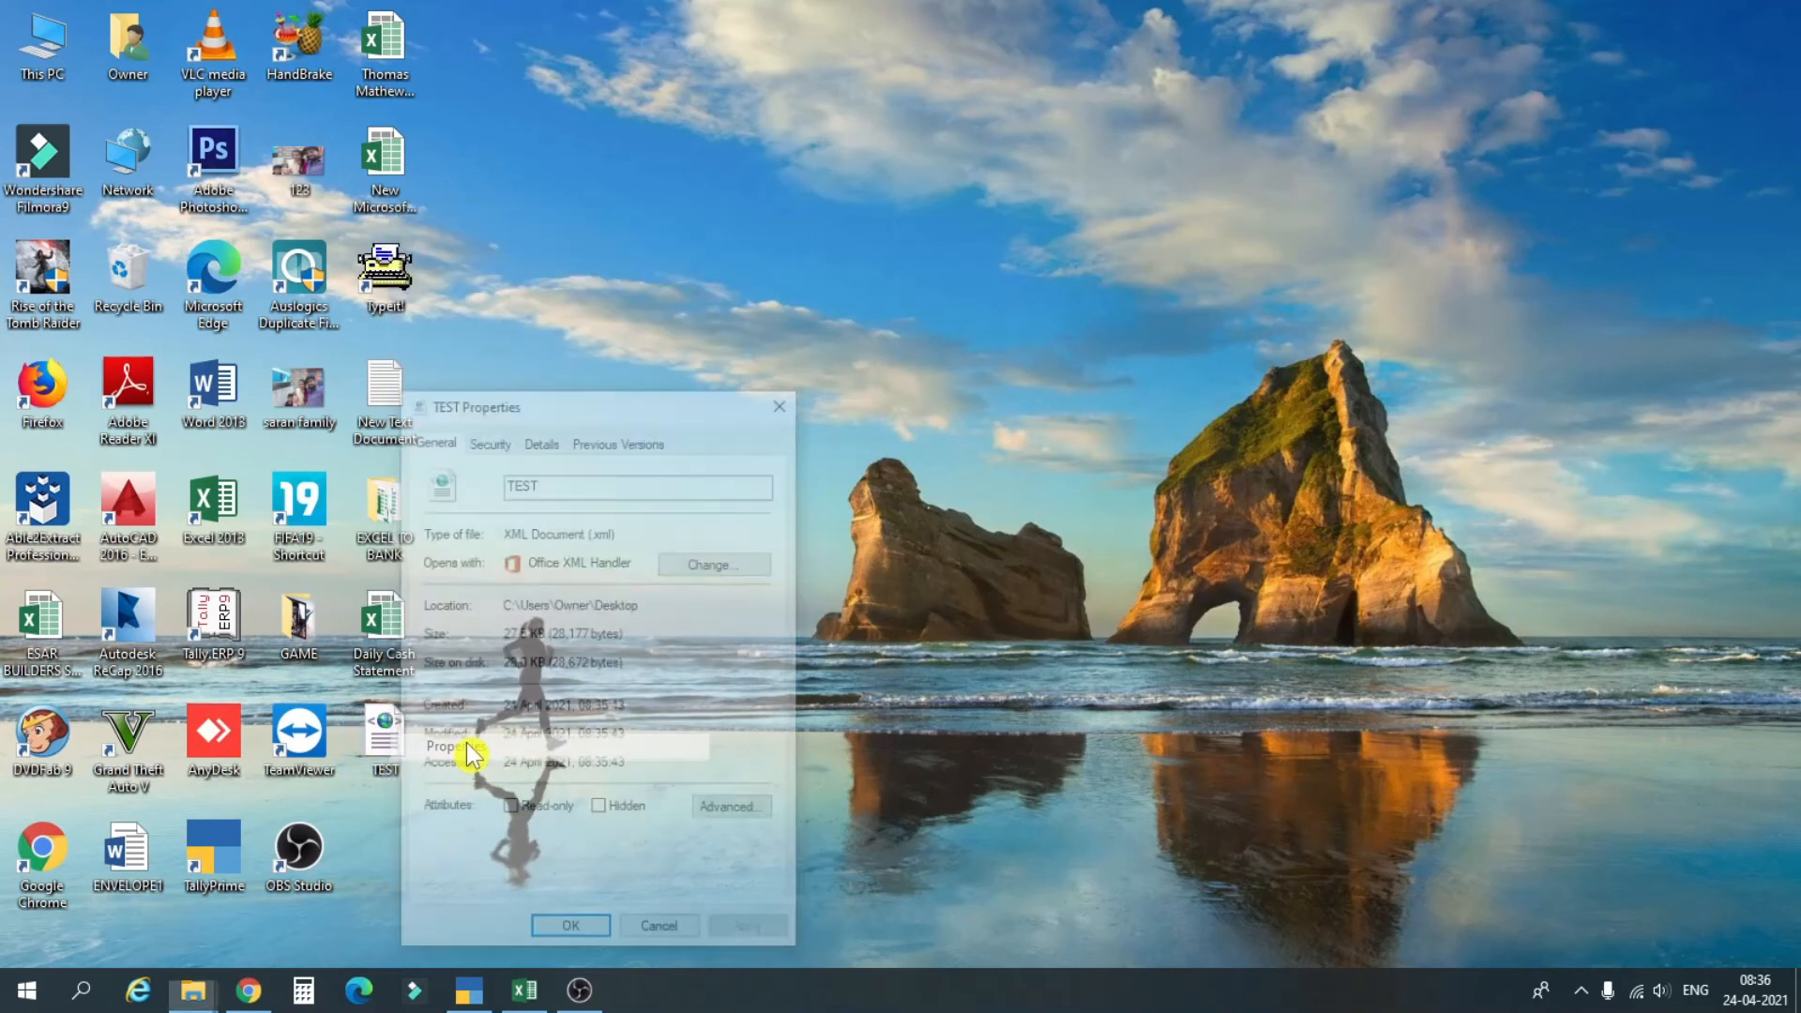
{"action": "left_click", "coordinate": [487, 441]}
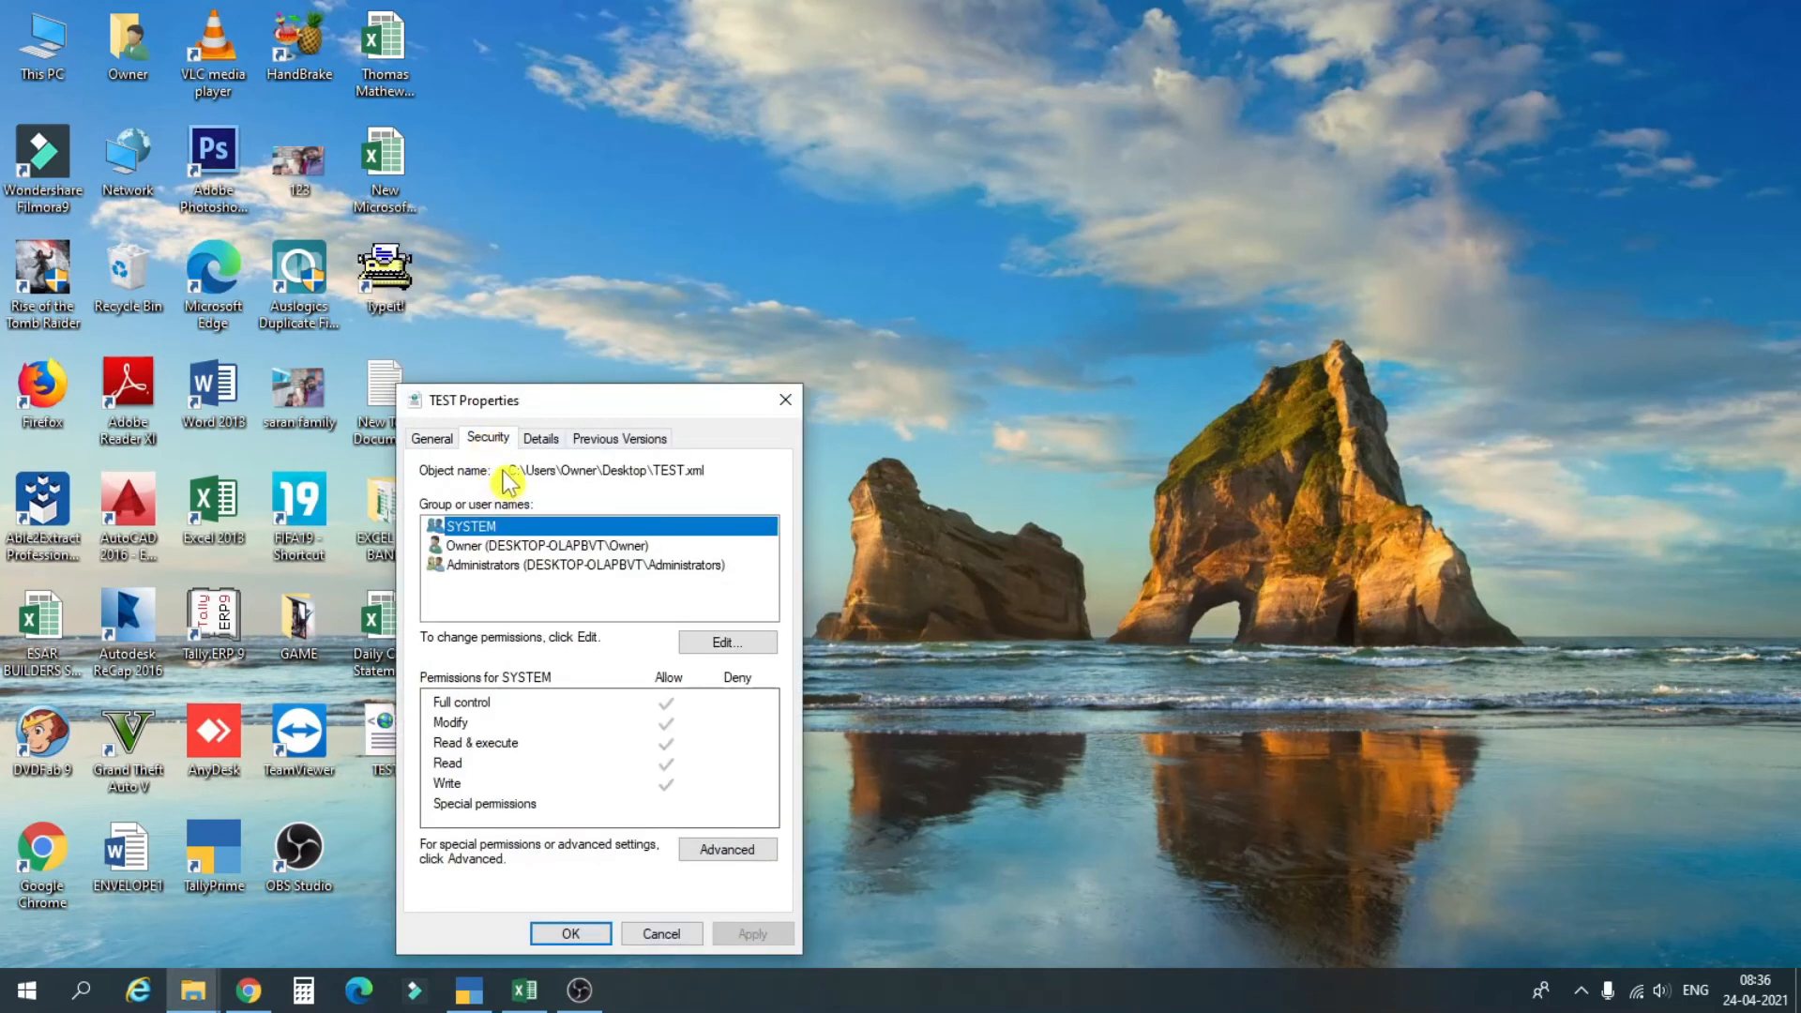
{"action": "left_click_drag", "start_coordinate": [511, 470], "coordinate": [731, 468]}
{"action": "key", "text": "ctrl+c"}
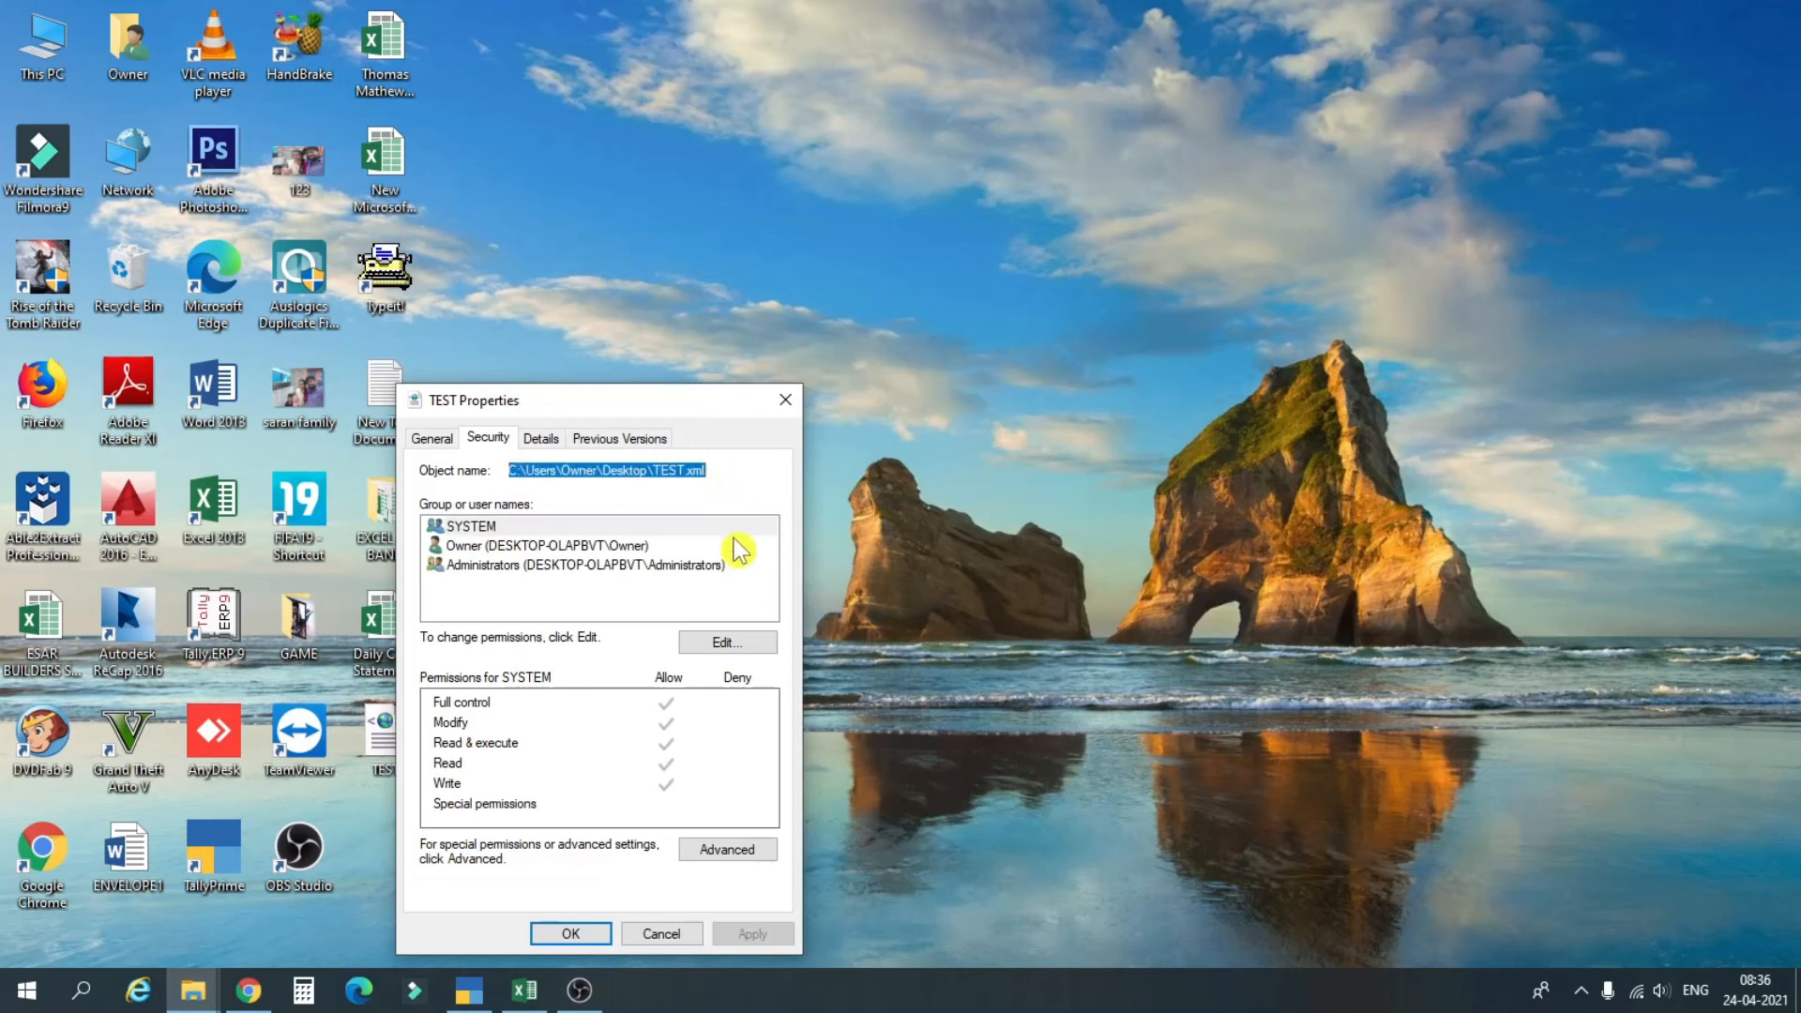
{"action": "left_click", "coordinate": [659, 934]}
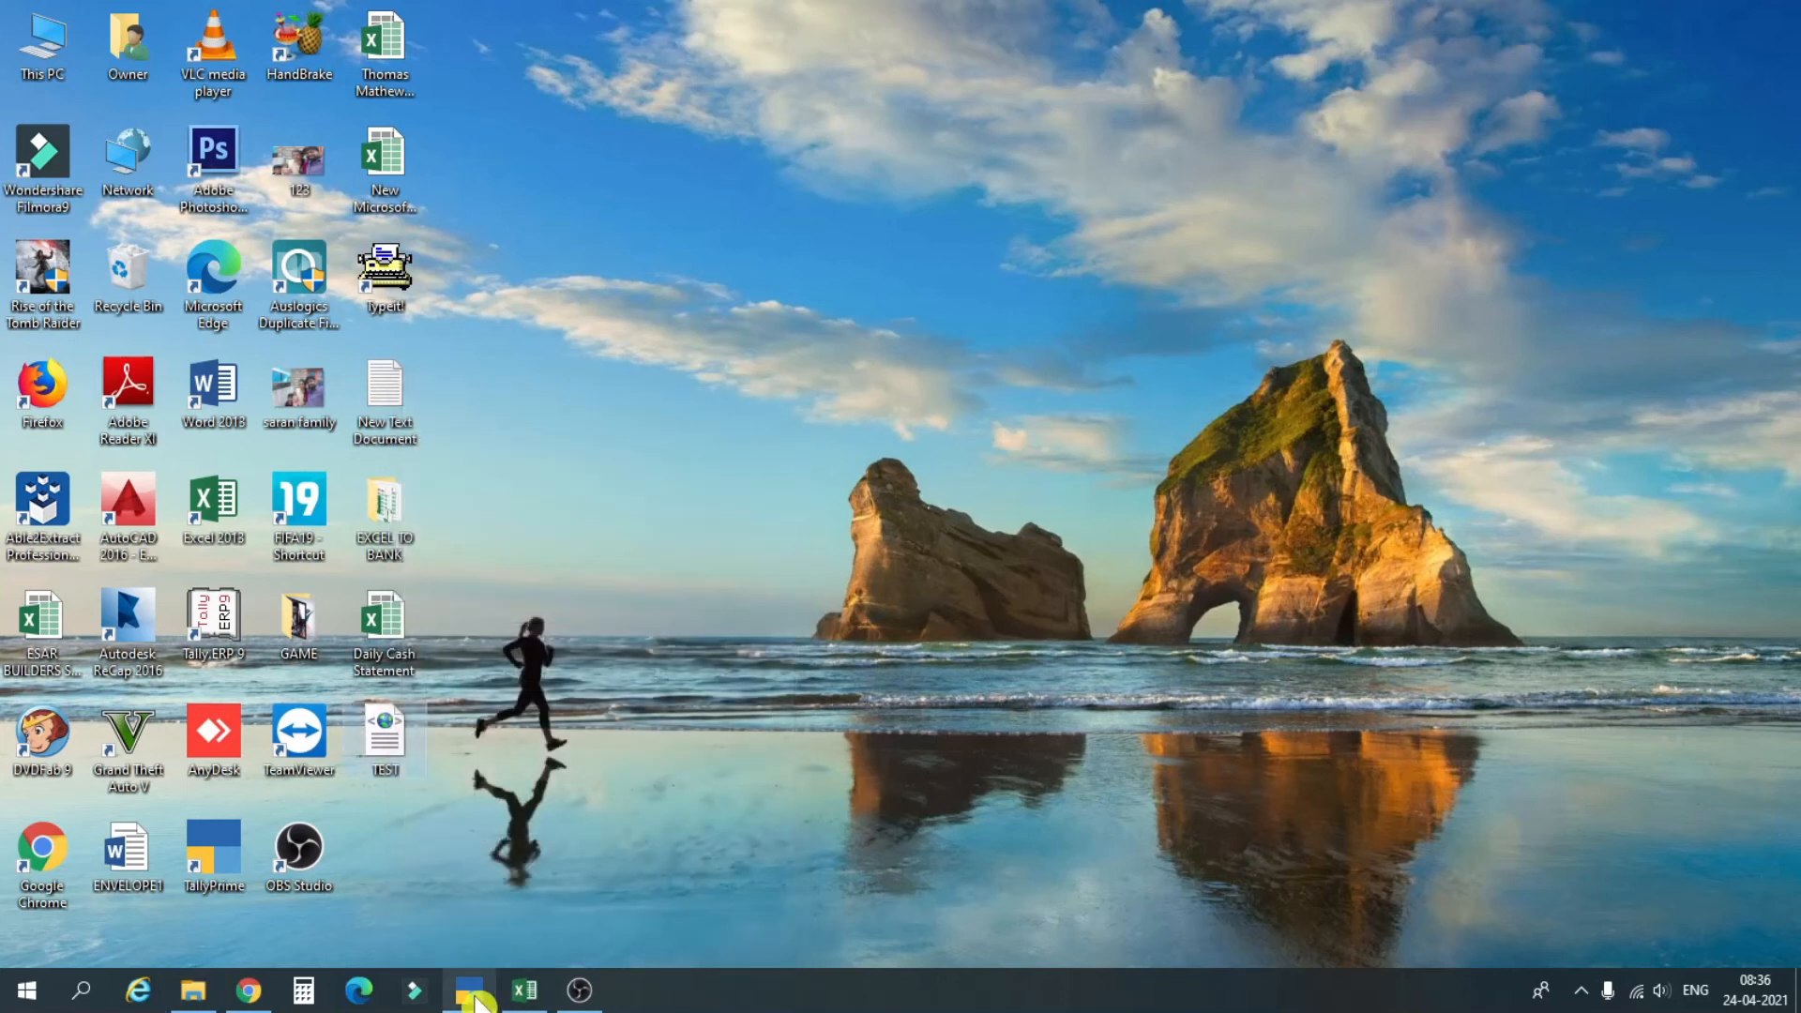
Import transactions into Abc Ltd in TallyPrime from the copied path C:\Users\Owner\Desktop\TEST.xml
{"action": "left_click", "coordinate": [468, 989]}
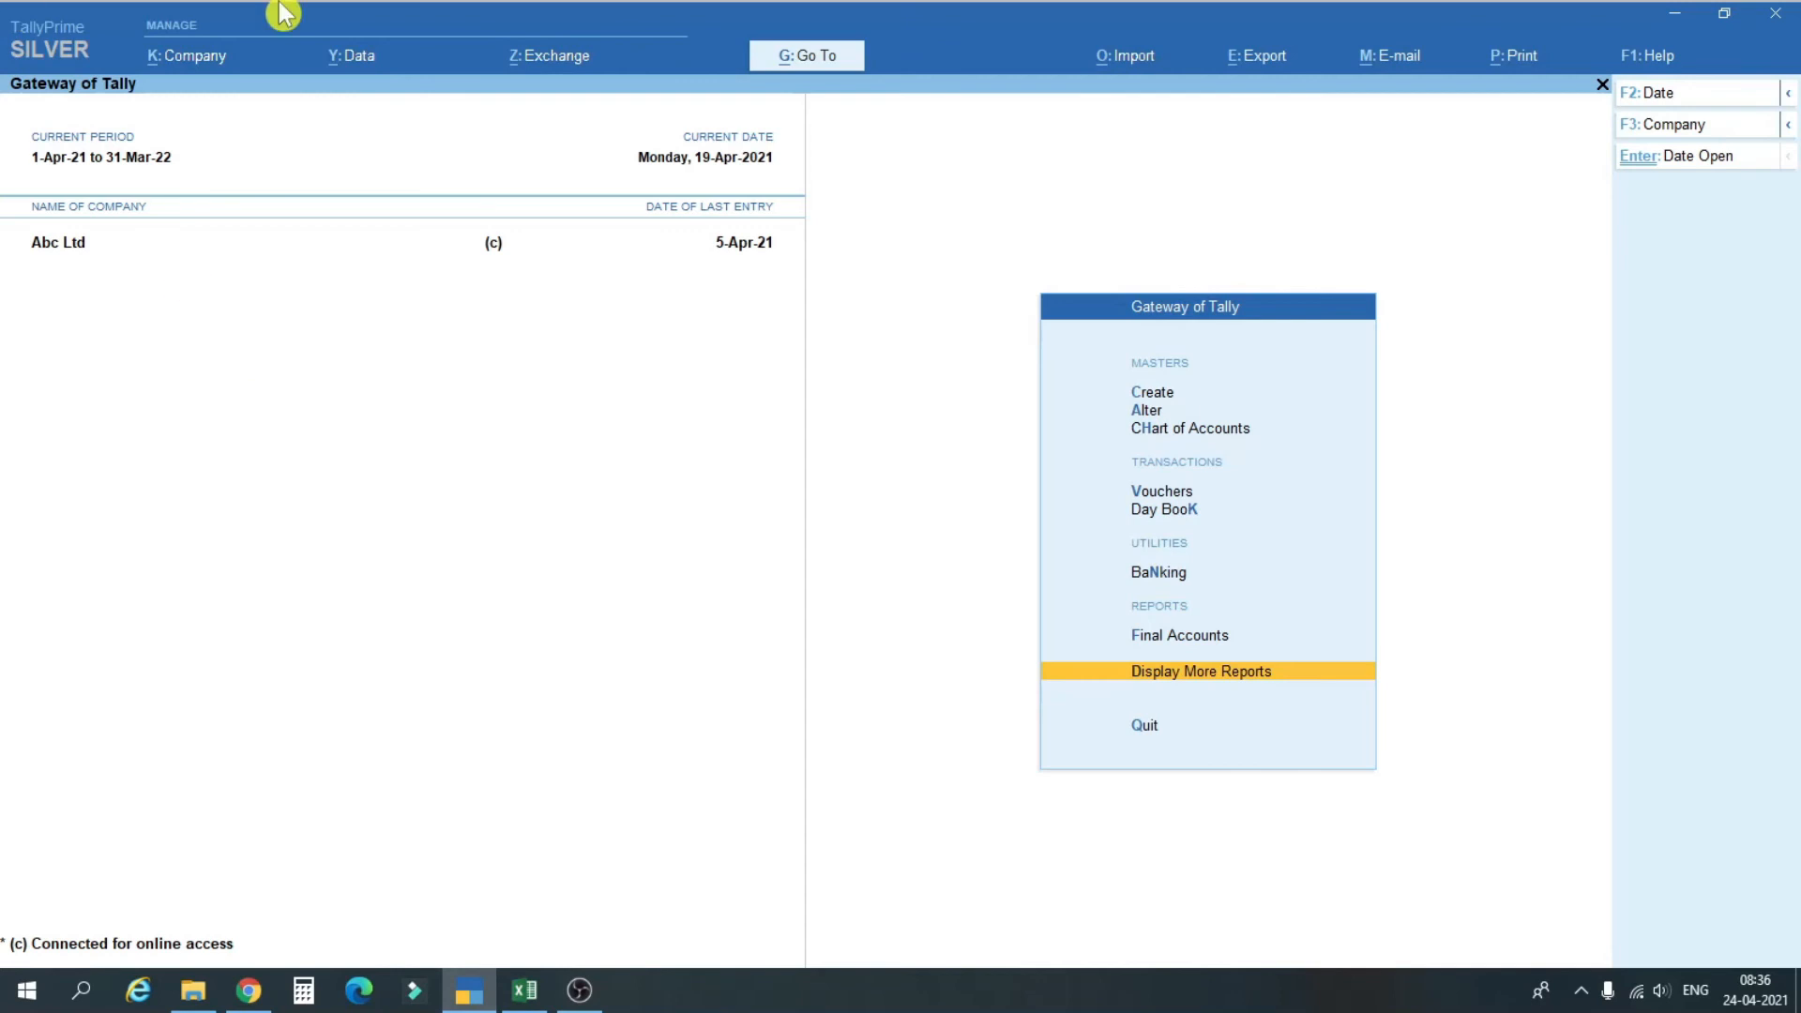
{"action": "left_click", "coordinate": [1139, 62]}
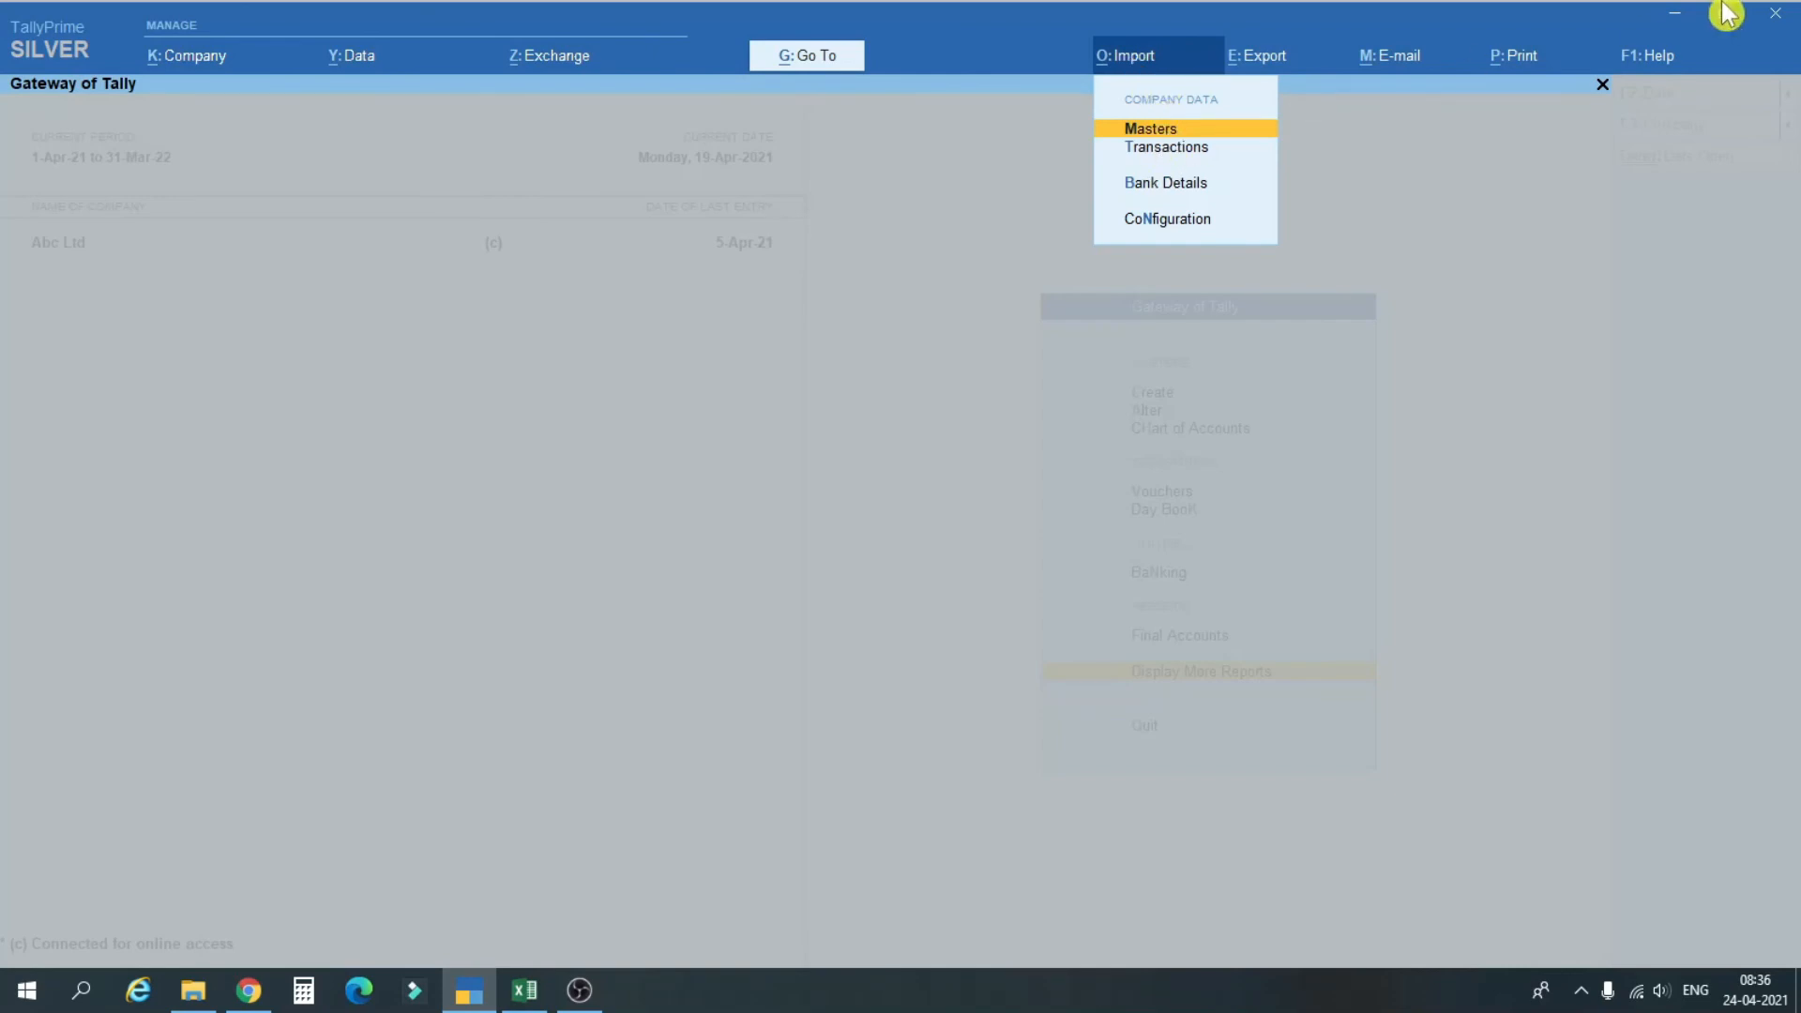
{"action": "key", "text": "Down"}
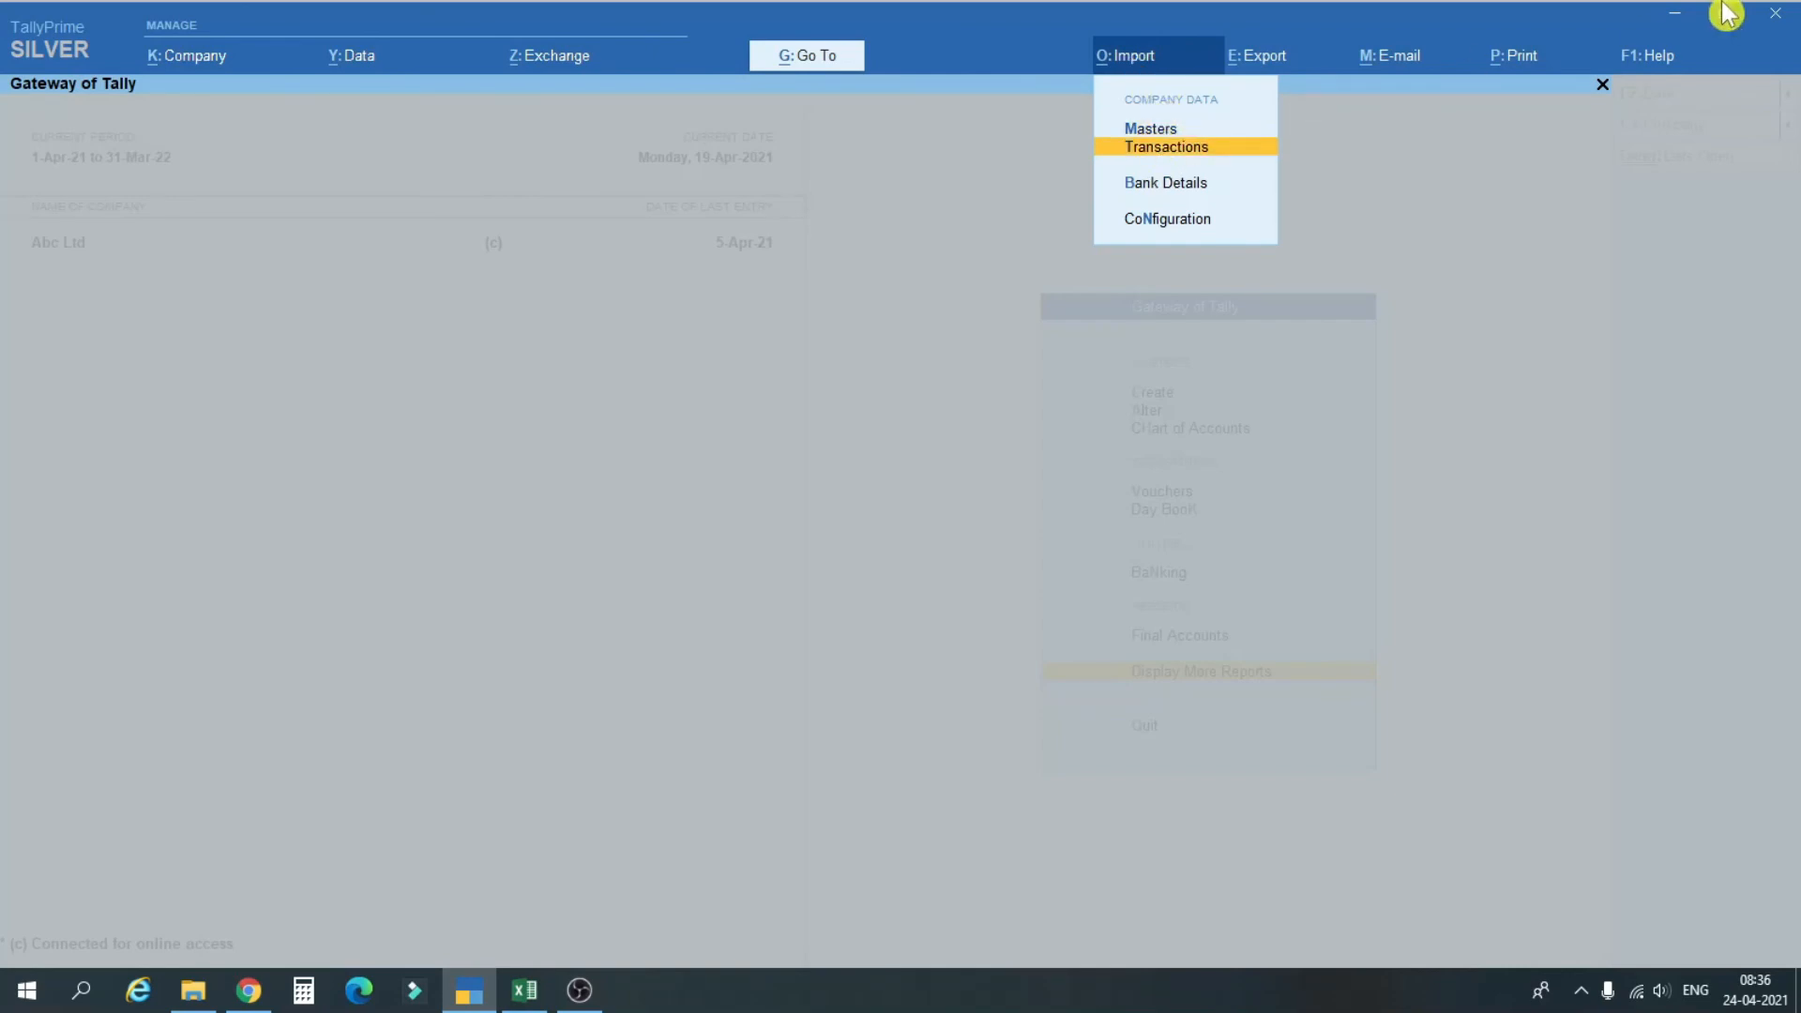
{"action": "key", "text": "Return"}
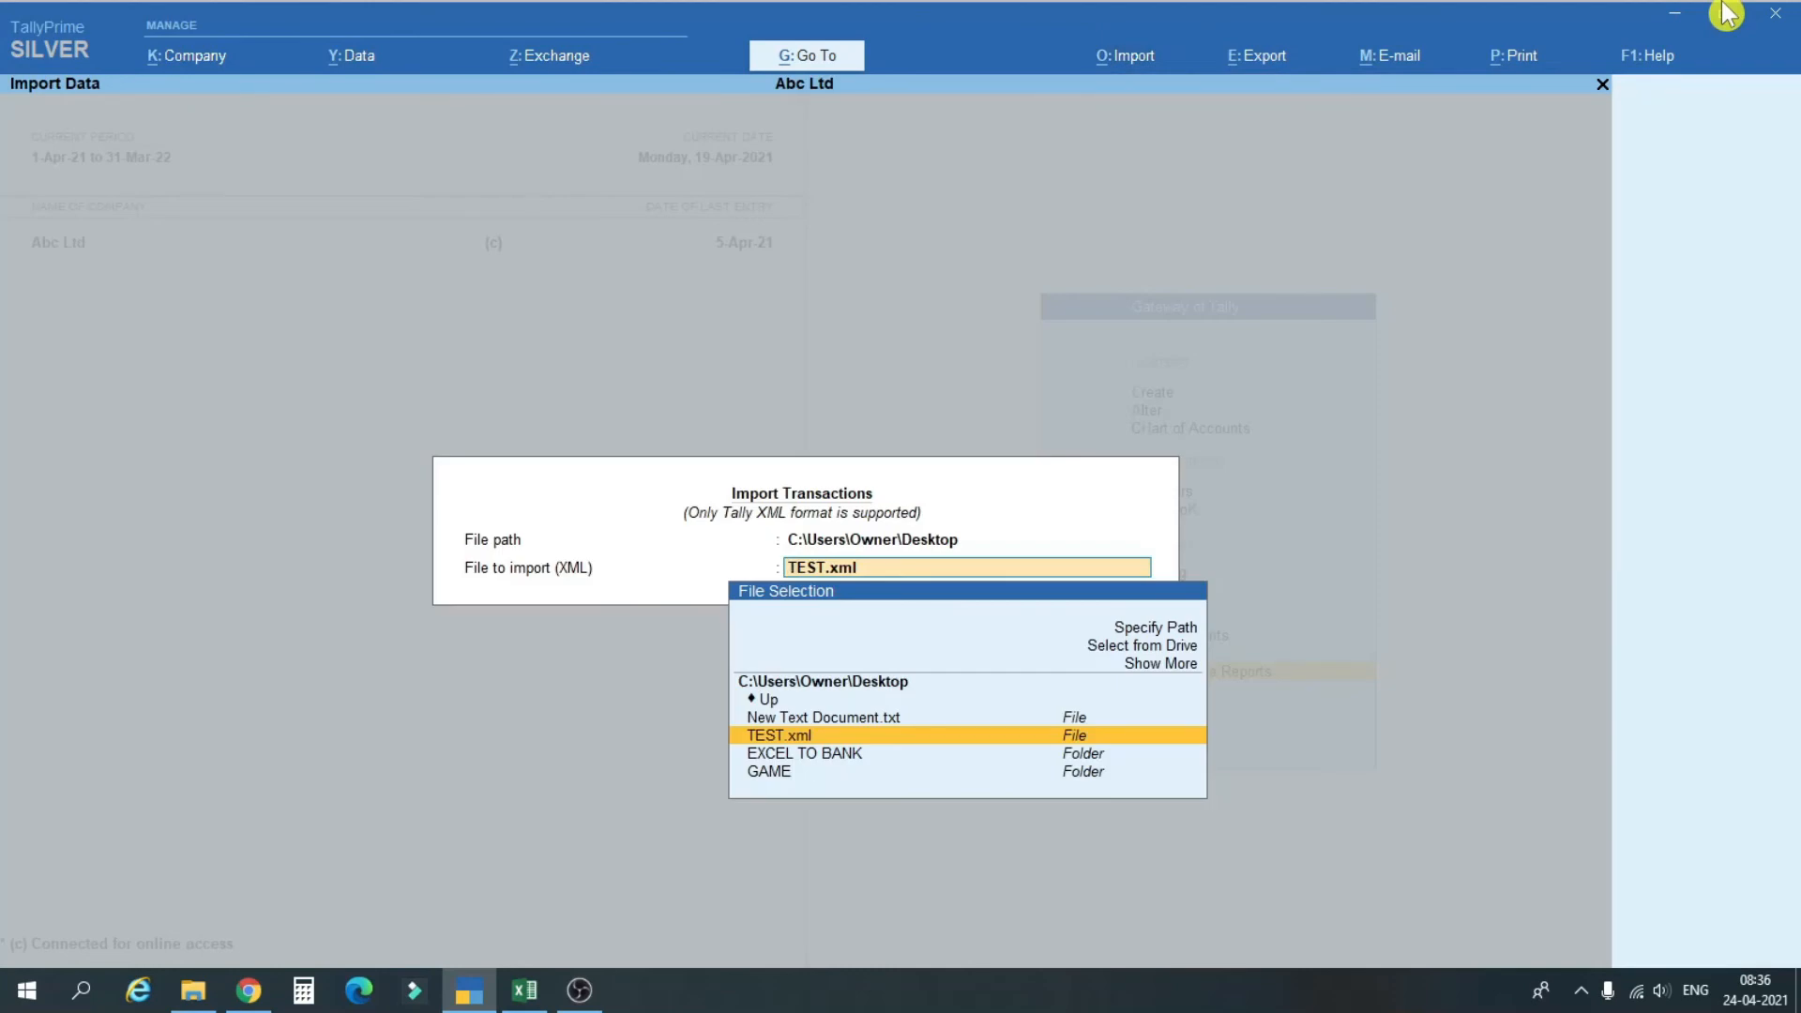
{"action": "key", "text": "Up"}
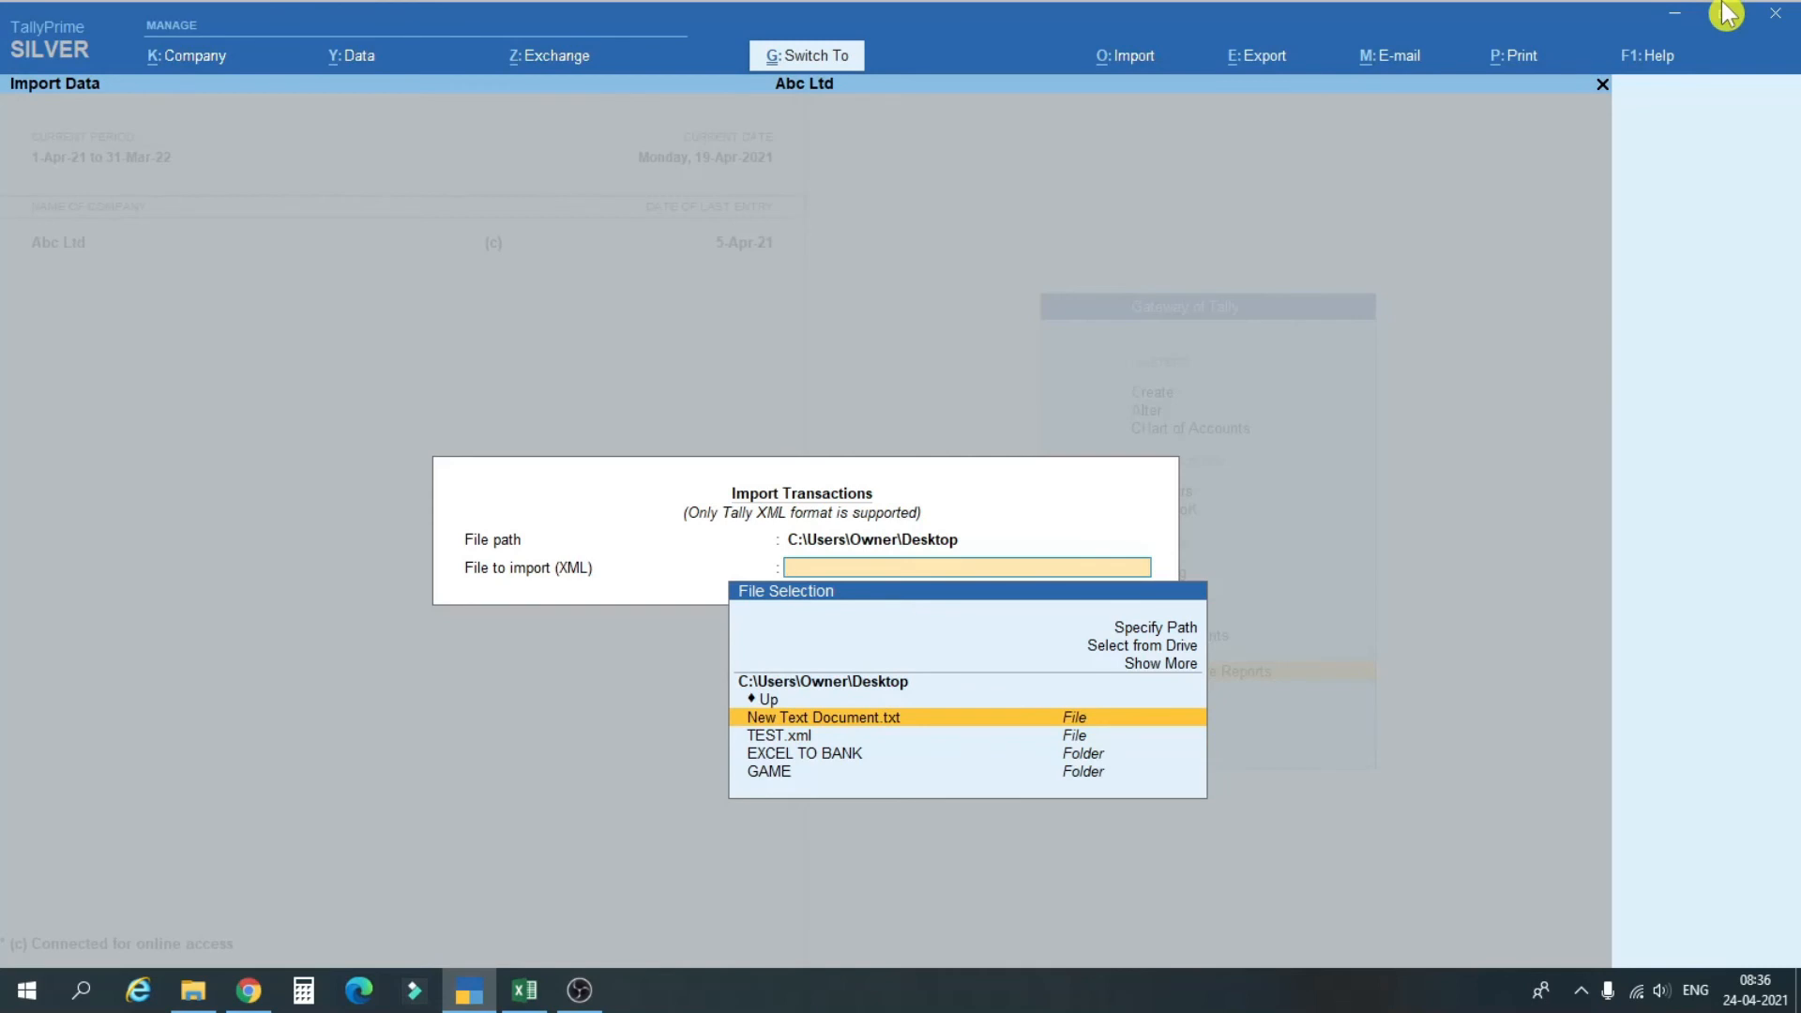
{"action": "key", "text": "ctrl+v"}
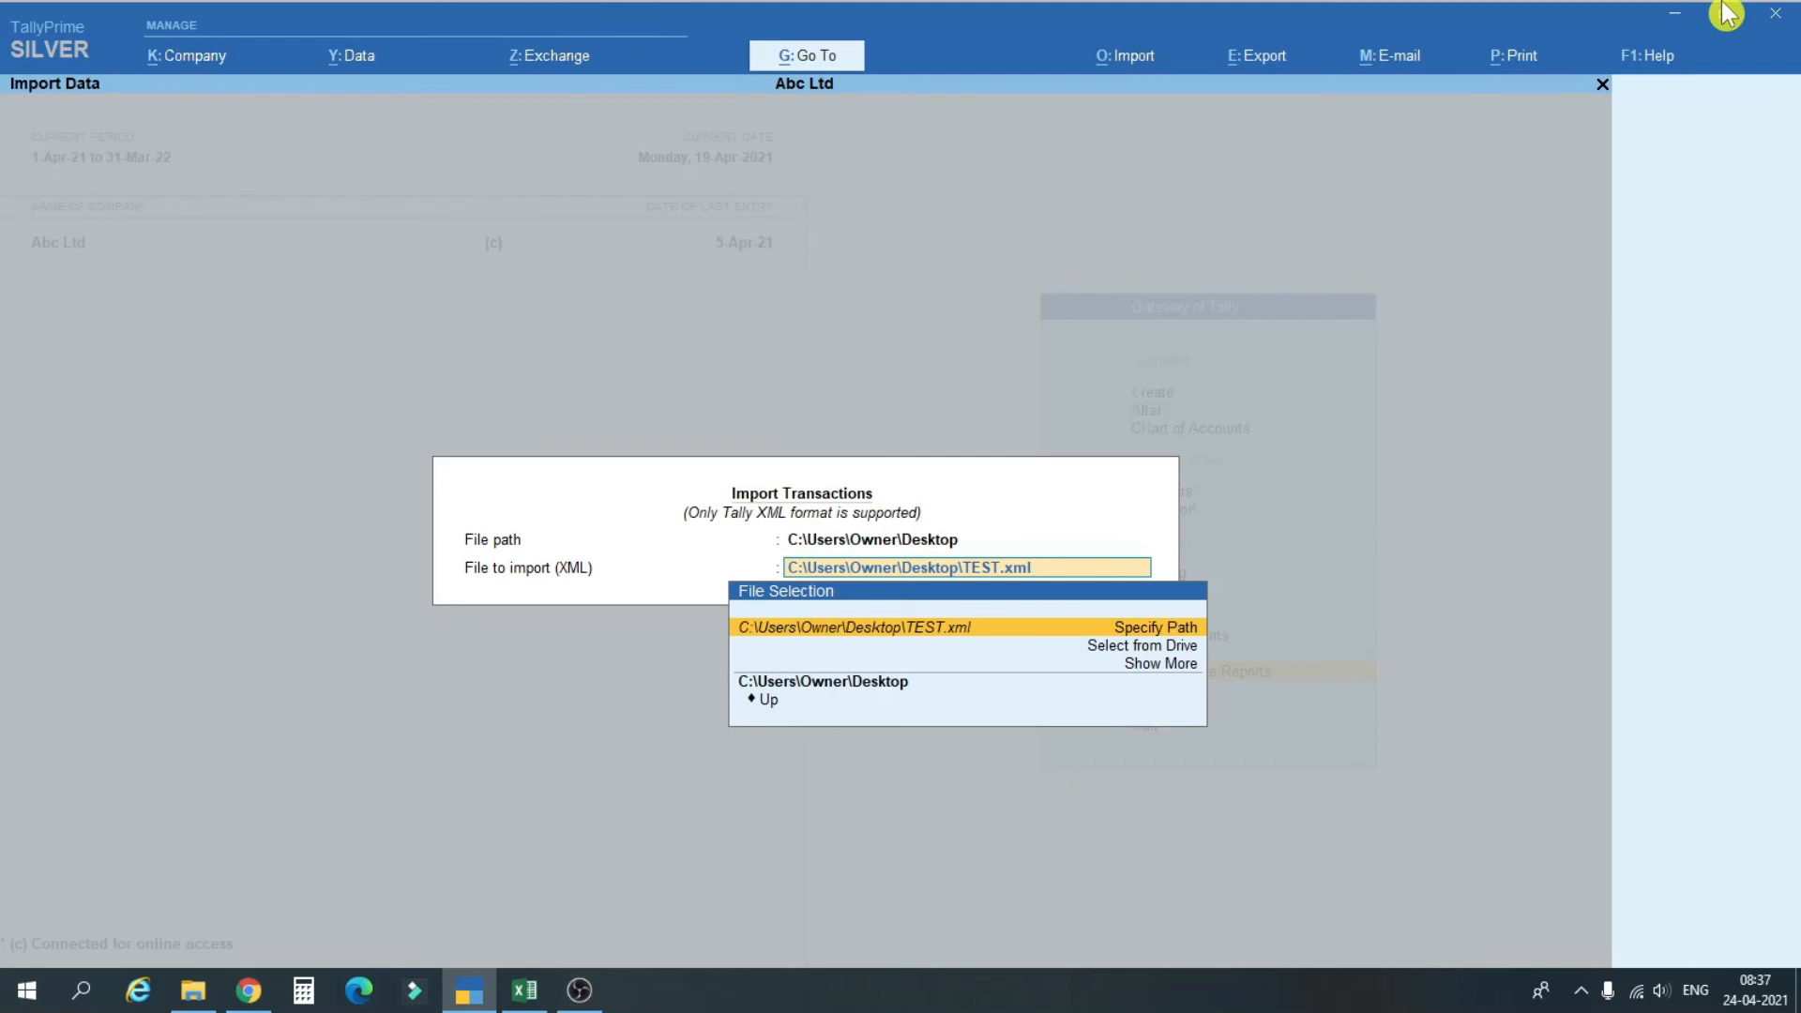
{"action": "key", "text": "Return"}
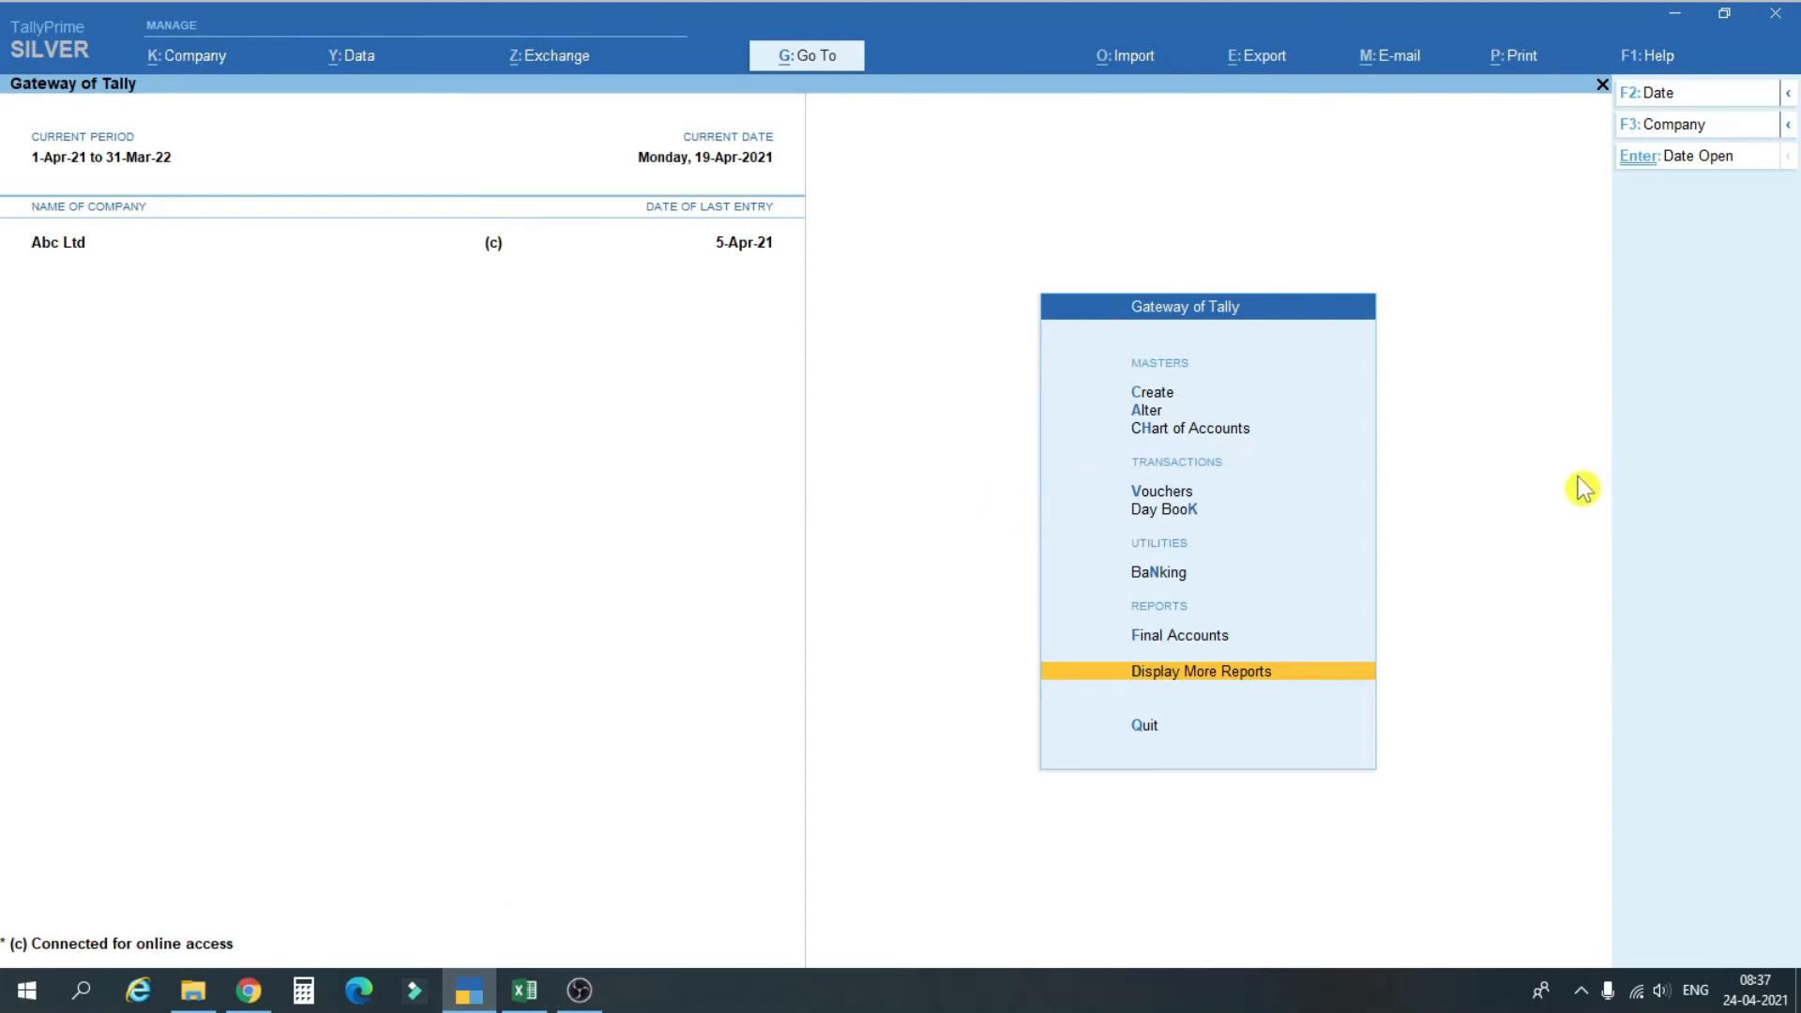
Reopen the Sales Register from the Account Books reports to check the imported entries
{"action": "key", "text": "Return"}
{"action": "key", "text": "Down"}
{"action": "key", "text": "Down"}
{"action": "key", "text": "Return"}
{"action": "key", "text": "Down"}
{"action": "key", "text": "Down"}
{"action": "key", "text": "Down"}
{"action": "key", "text": "Down"}
{"action": "key", "text": "Down"}
{"action": "key", "text": "Down"}
{"action": "key", "text": "Down"}
{"action": "key", "text": "Return"}
Open the April sales list and bring up sales voucher No. 1 dated 1-Apr-21
{"action": "key", "text": "Return"}
{"action": "key", "text": "Down"}
{"action": "key", "text": "Up"}
{"action": "key", "text": "Return"}
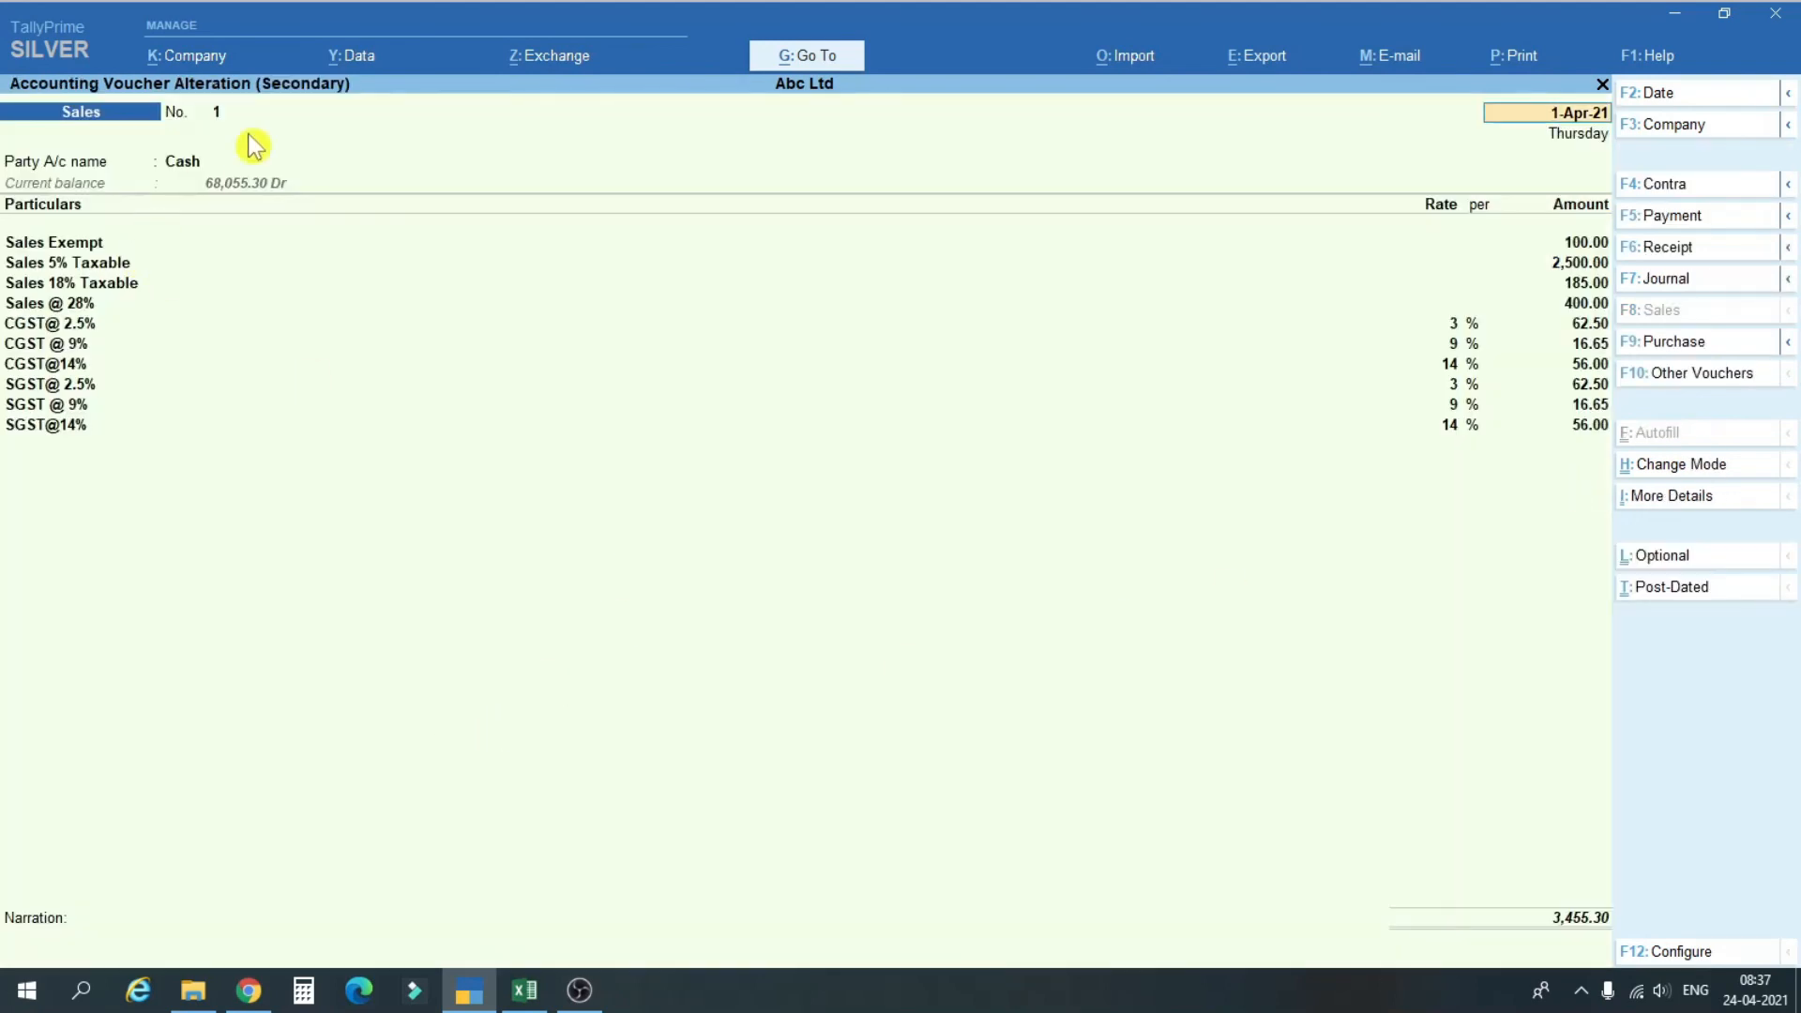
Compare the Sales Exempt and Sales 5% Taxable amounts in row 2 of the Excel template with the TallyPrime voucher
{"action": "left_click", "coordinate": [521, 994]}
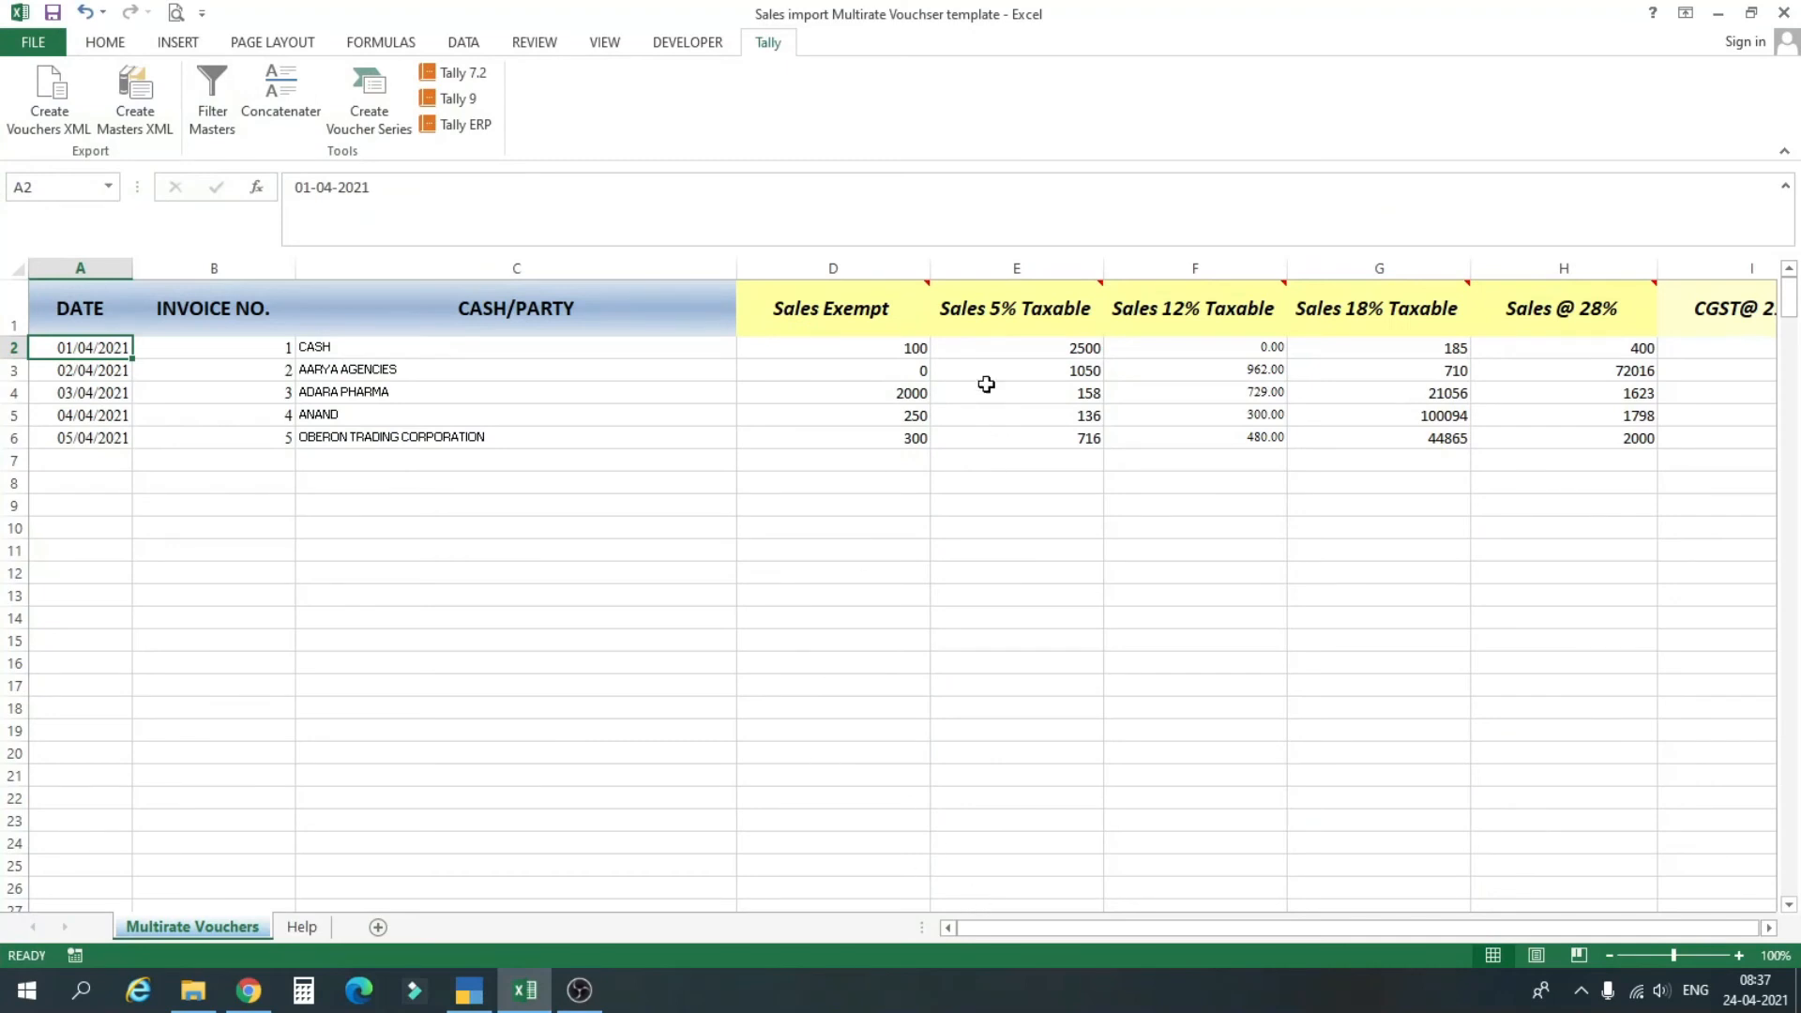
{"action": "left_click", "coordinate": [906, 349]}
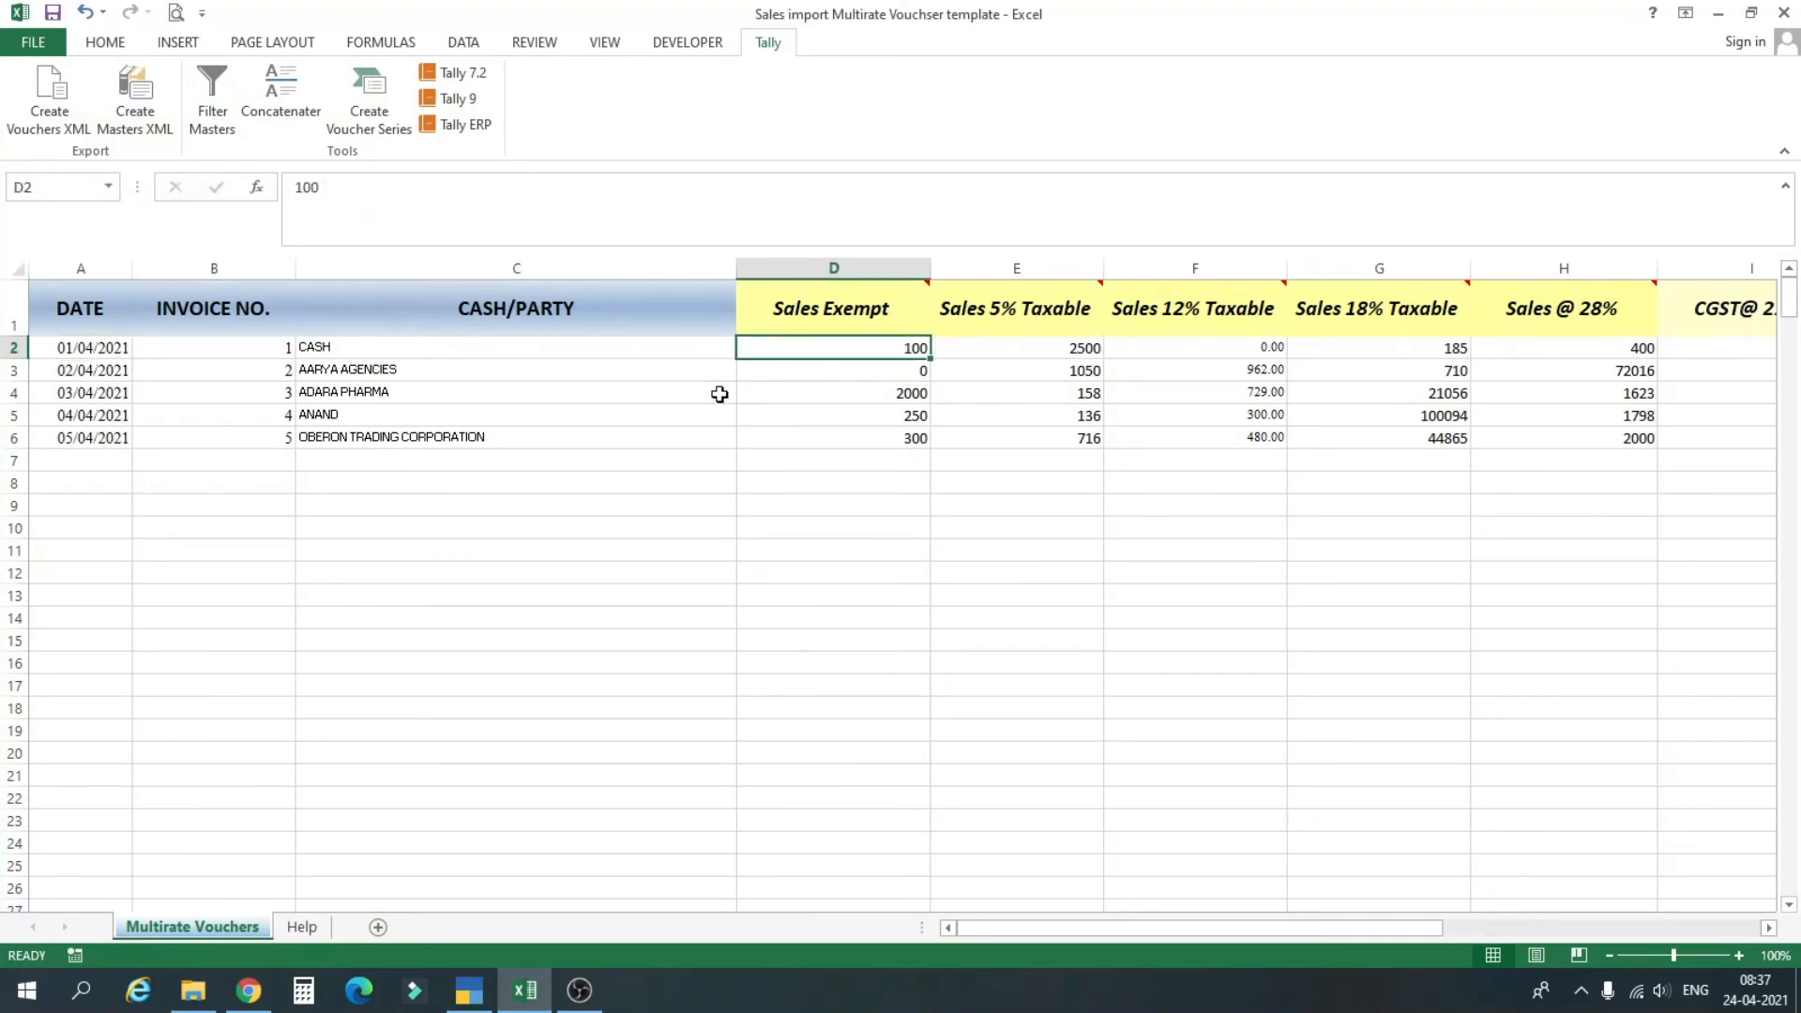
{"action": "key", "text": "alt+Tab"}
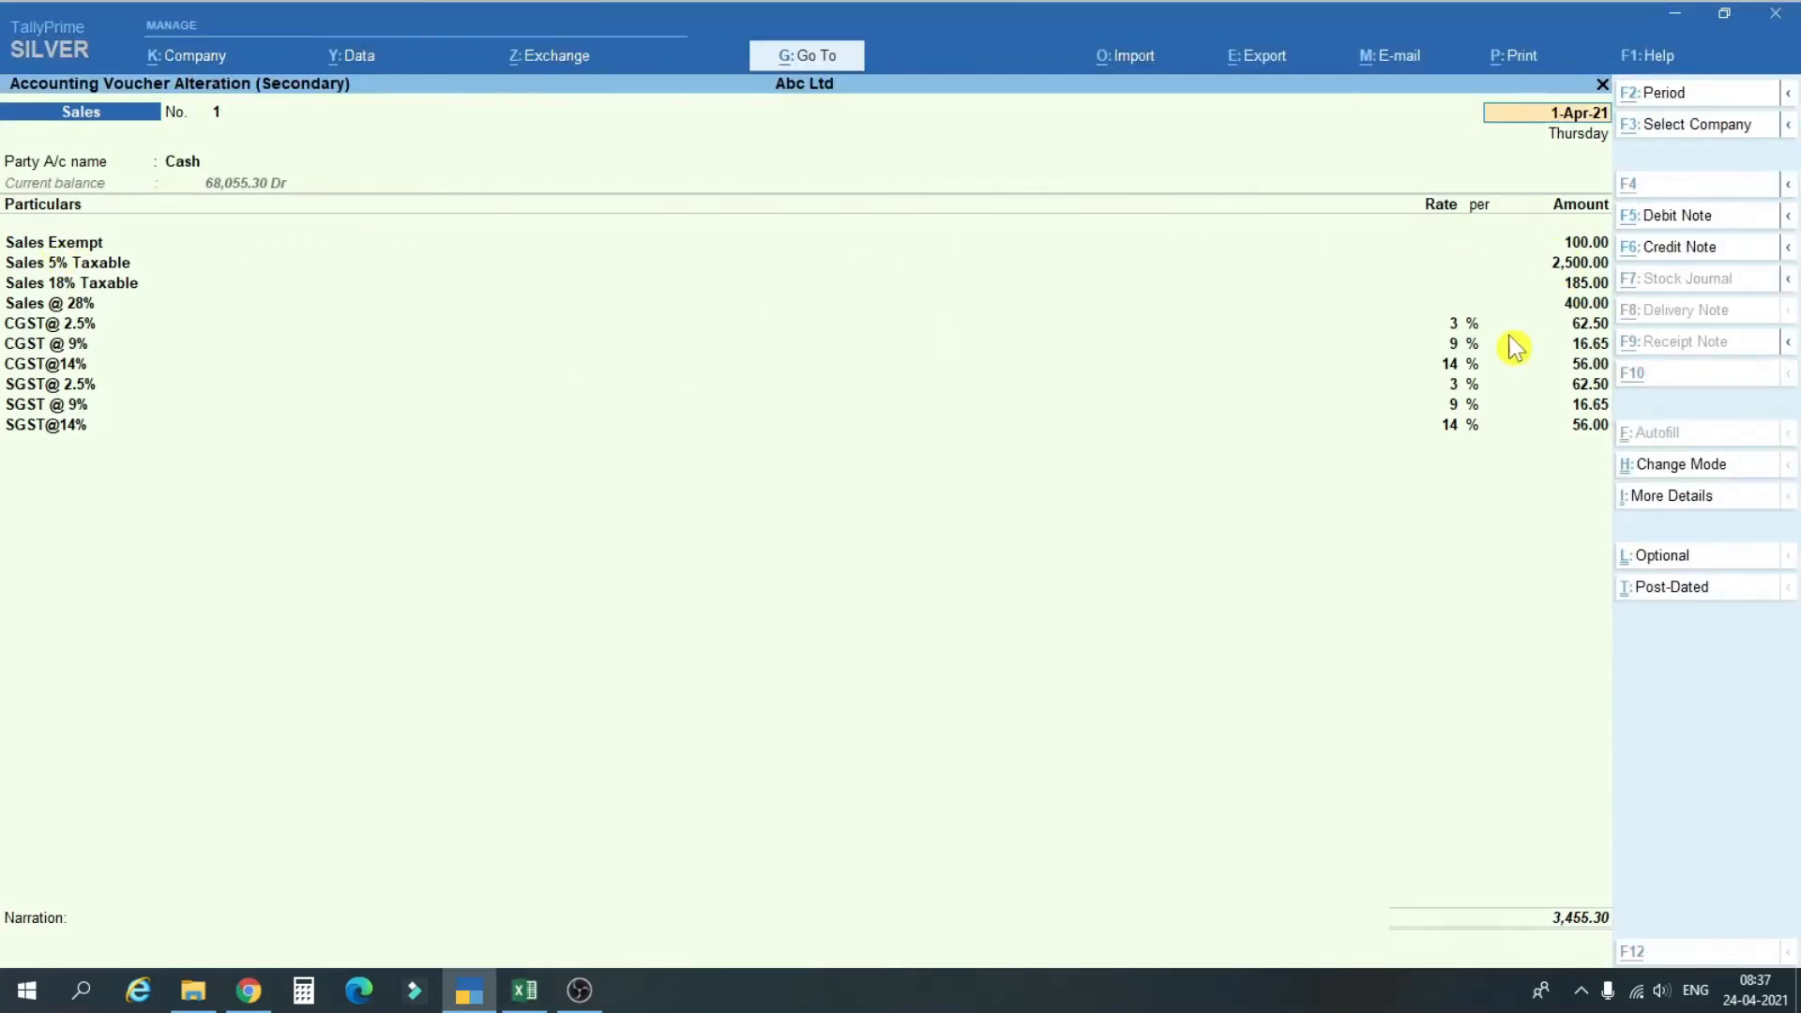
{"action": "key", "text": "alt+Tab"}
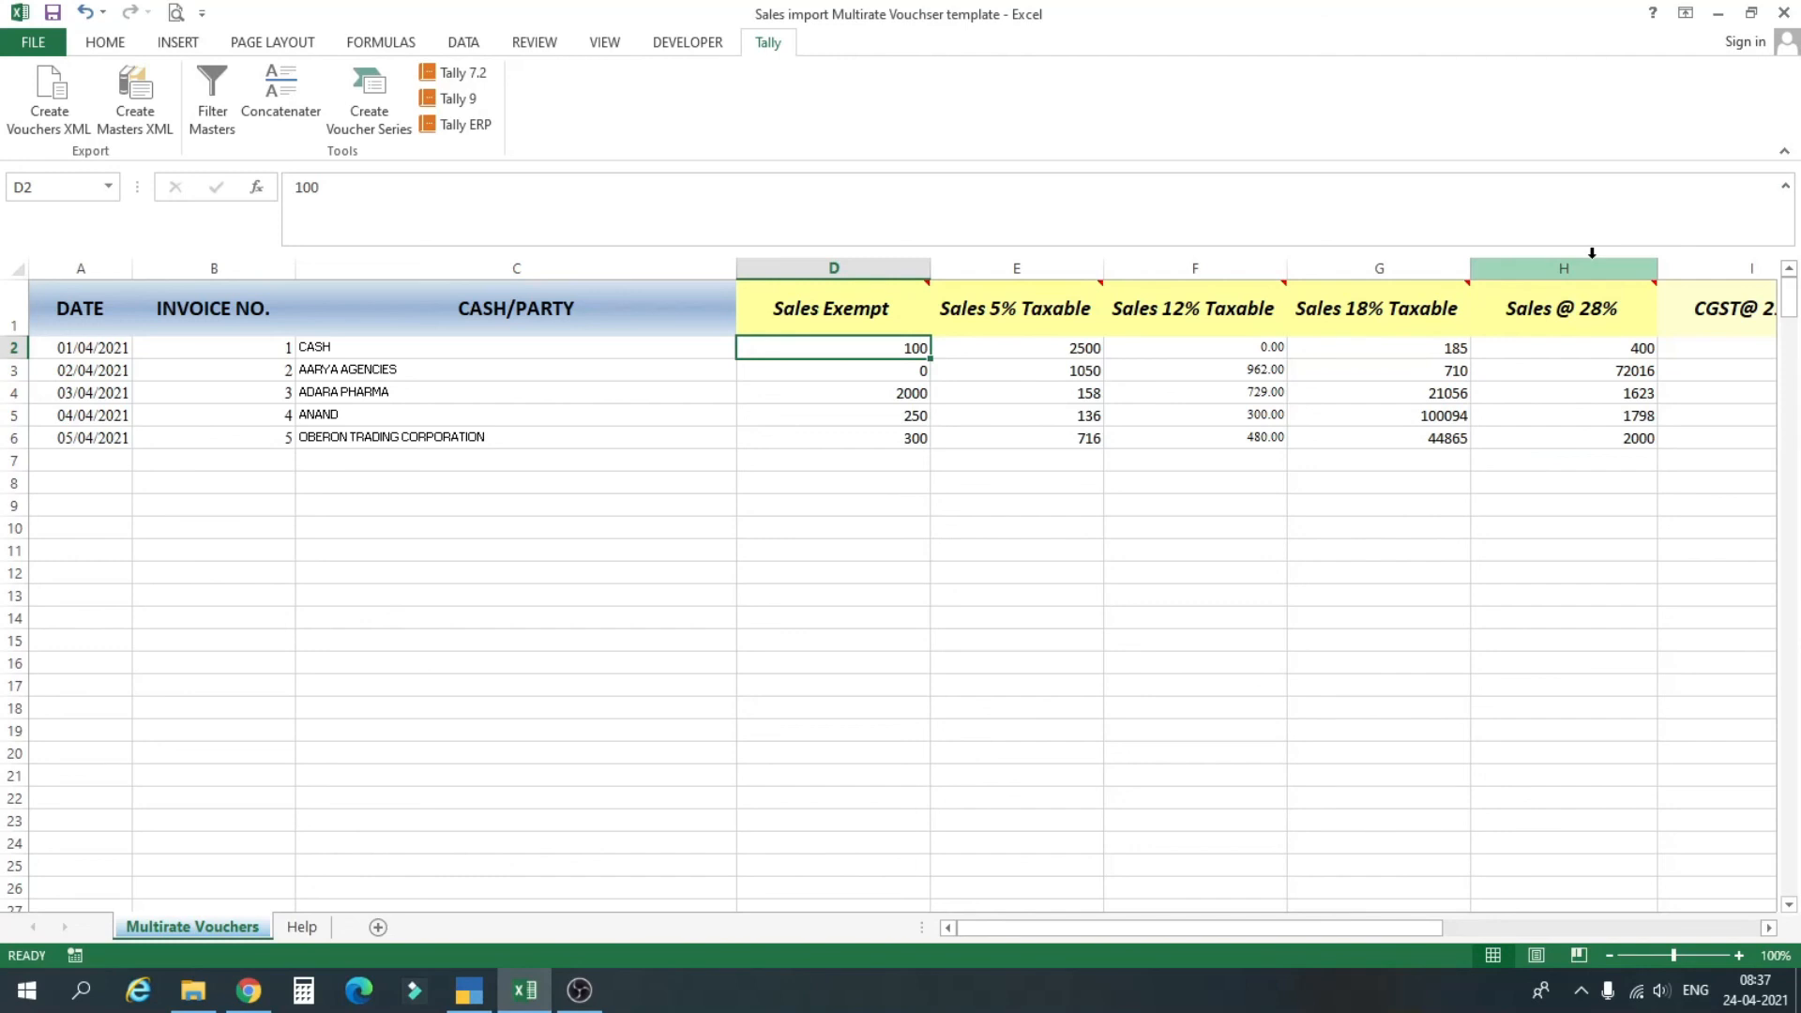
{"action": "key", "text": "Right"}
{"action": "key", "text": "alt+Tab"}
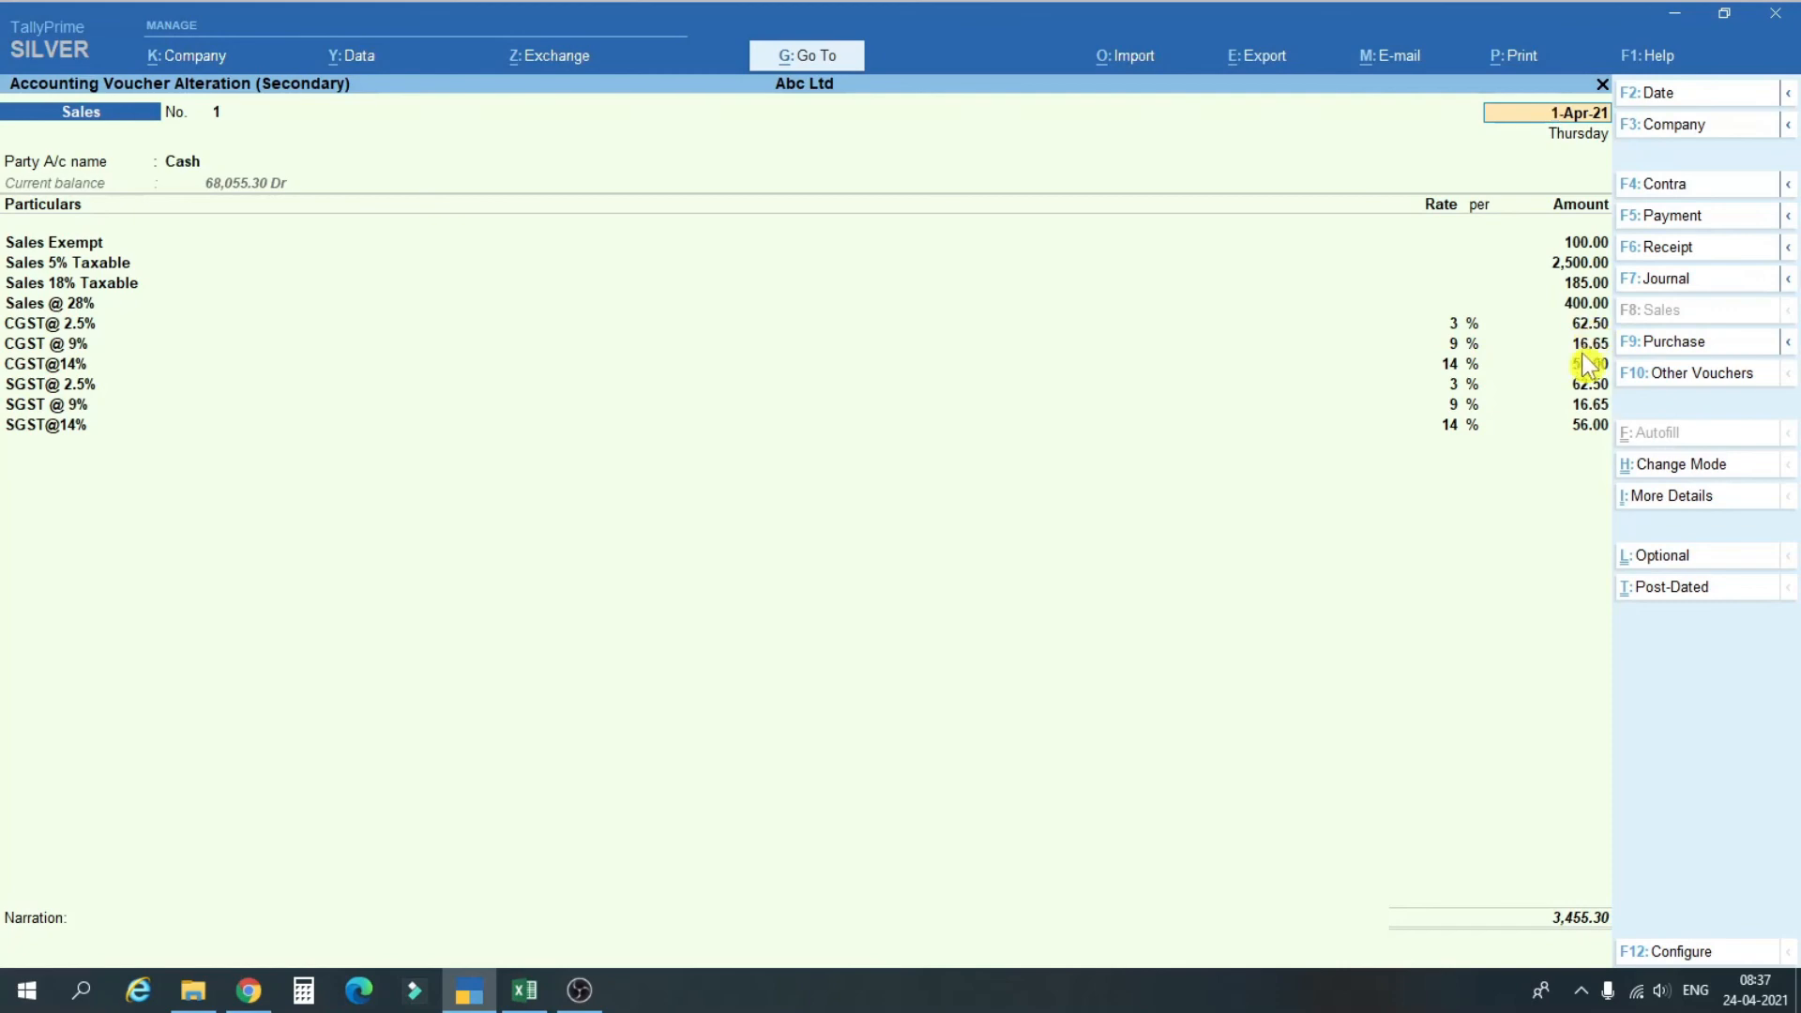
Switch to the Excel template and check the remaining sales, CGST and SGST amounts in row 2 against voucher No. 1
{"action": "key", "text": "alt+Tab"}
{"action": "key", "text": "Right"}
{"action": "key", "text": "Right"}
{"action": "key", "text": "Right"}
{"action": "key", "text": "Right"}
{"action": "key", "text": "Right"}
{"action": "key", "text": "Right"}
{"action": "key", "text": "Right"}
{"action": "key", "text": "Right"}
{"action": "key", "text": "Right"}
{"action": "key", "text": "Right"}
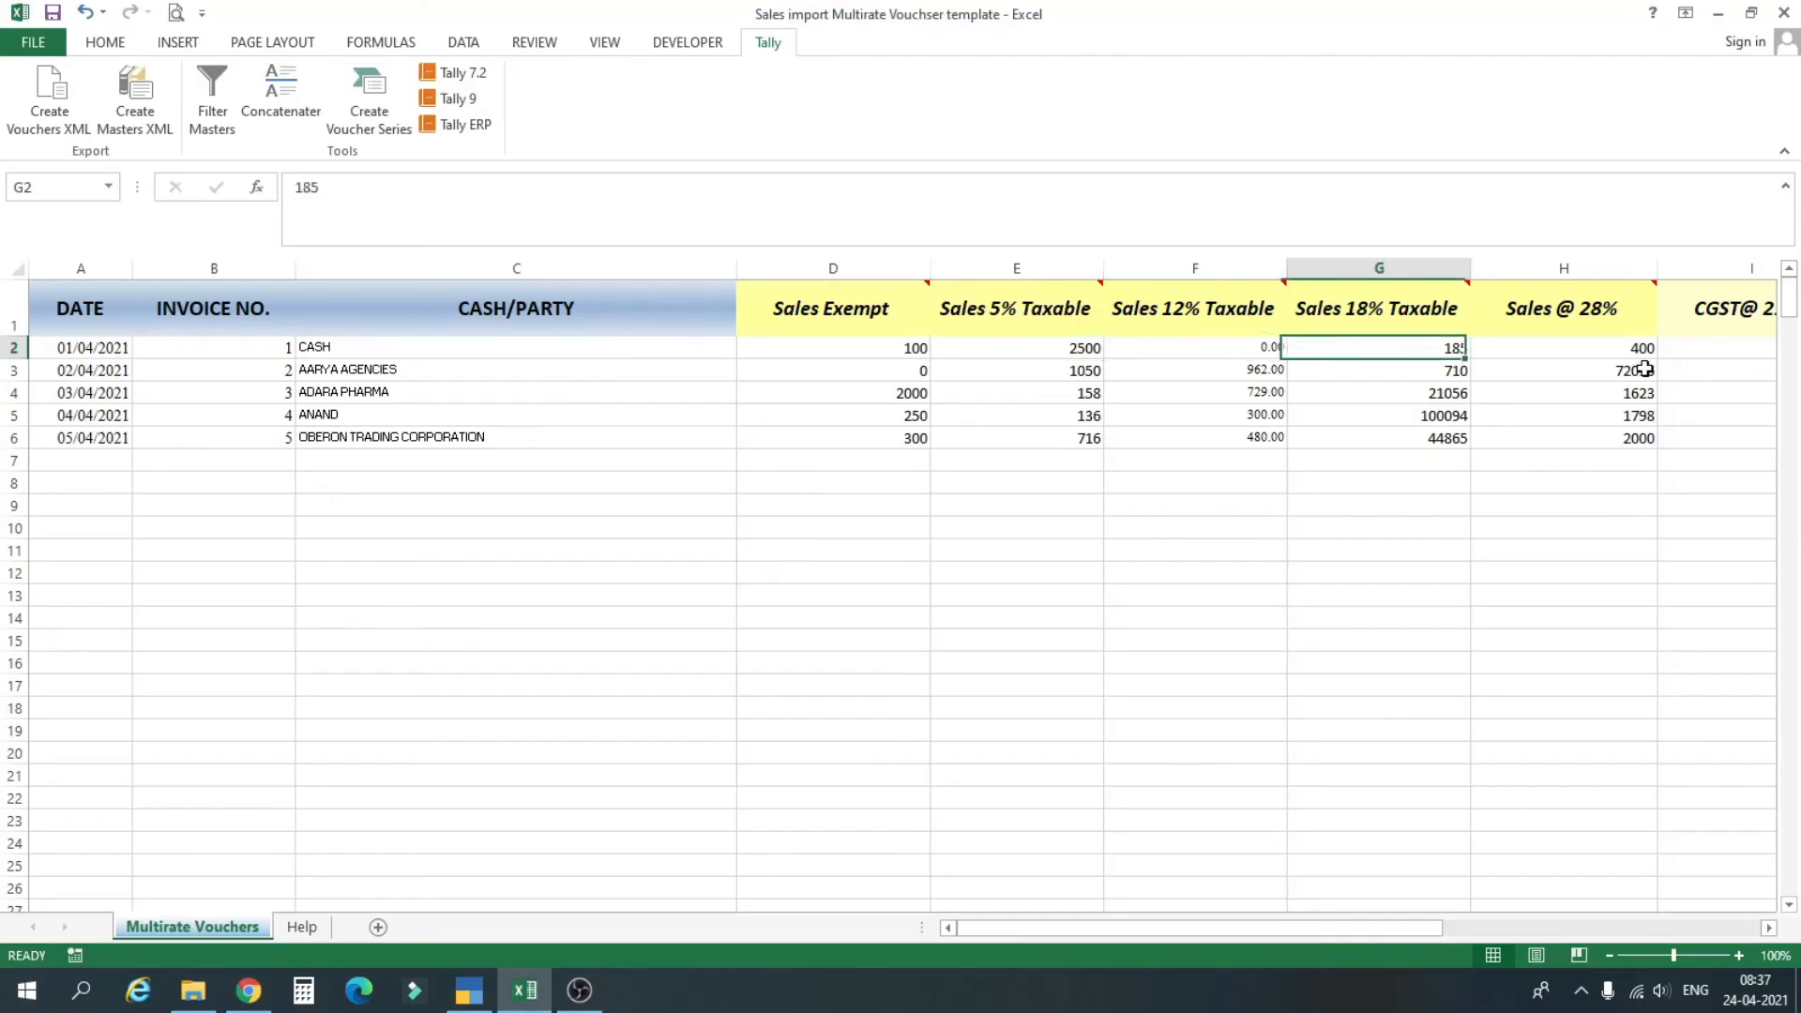
{"action": "key", "text": "Right"}
{"action": "key", "text": "Right"}
{"action": "key", "text": "Right"}
{"action": "key", "text": "Right"}
{"action": "key", "text": "Right"}
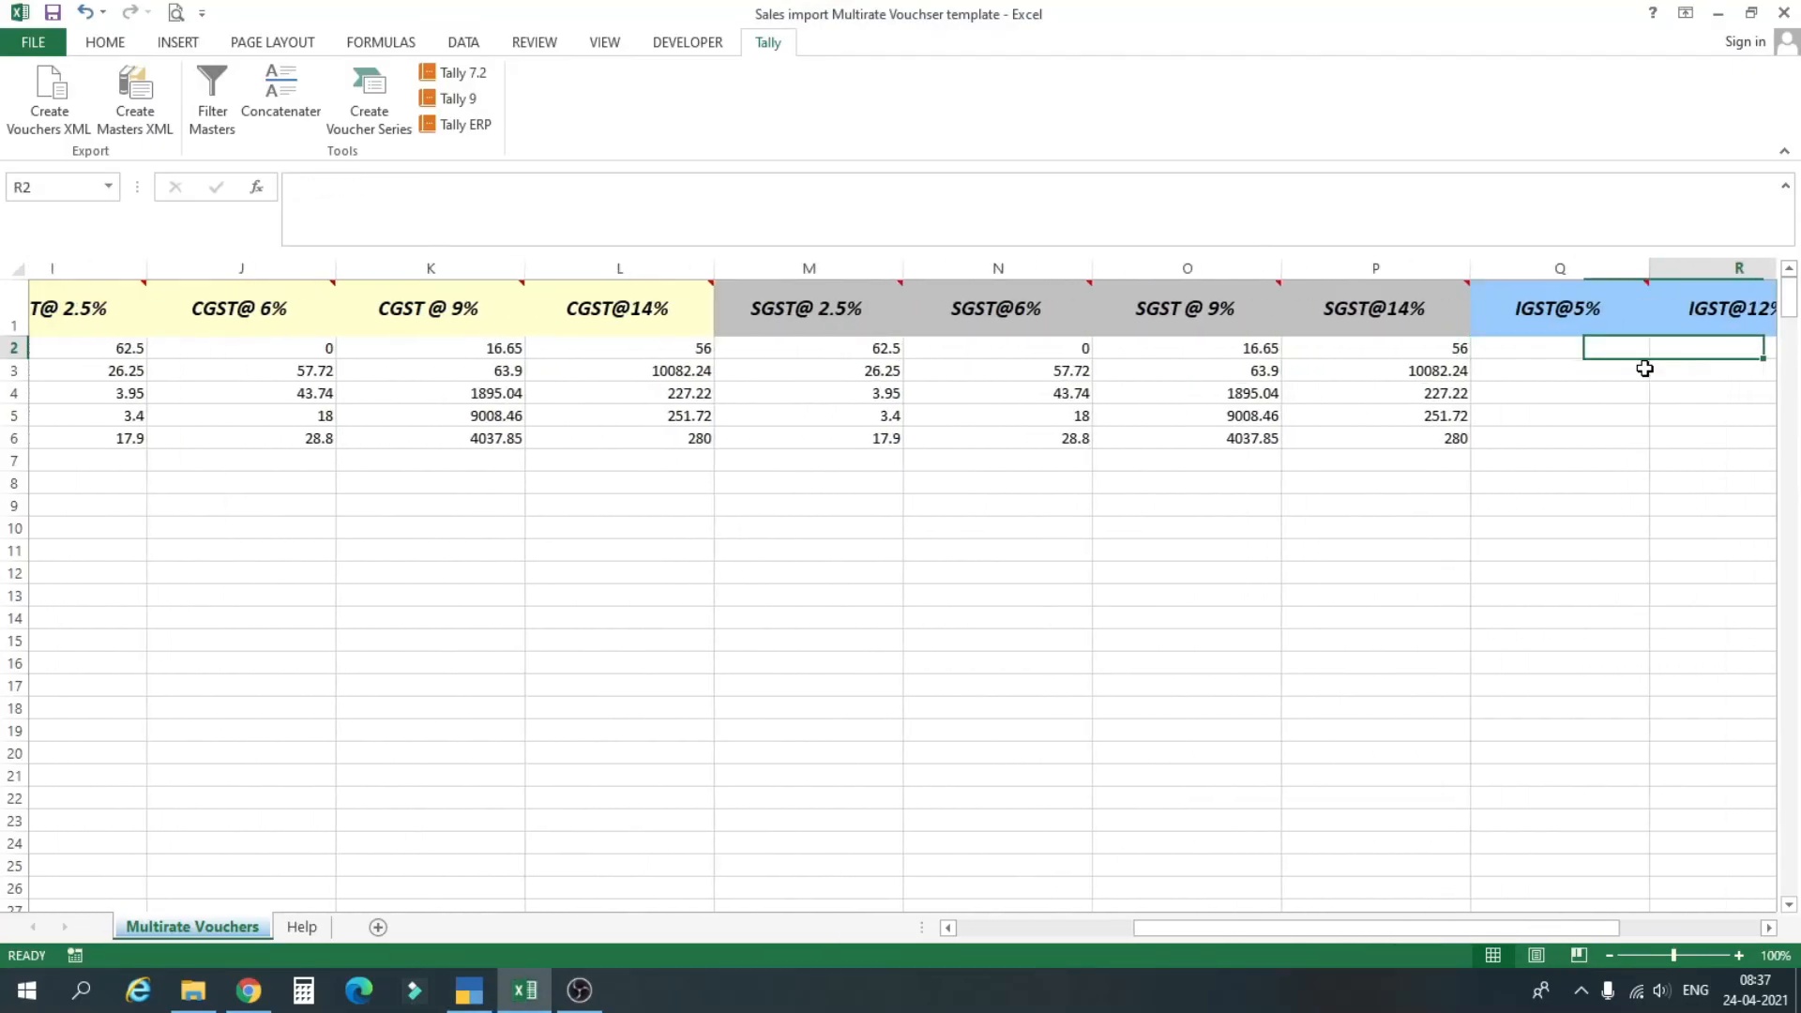
Return to TallyPrime, close voucher No. 1 and open sales voucher No. 5 dated 5-Apr-21 from the April list
{"action": "key", "text": "alt+Tab"}
{"action": "key", "text": "Escape"}
{"action": "key", "text": "y"}
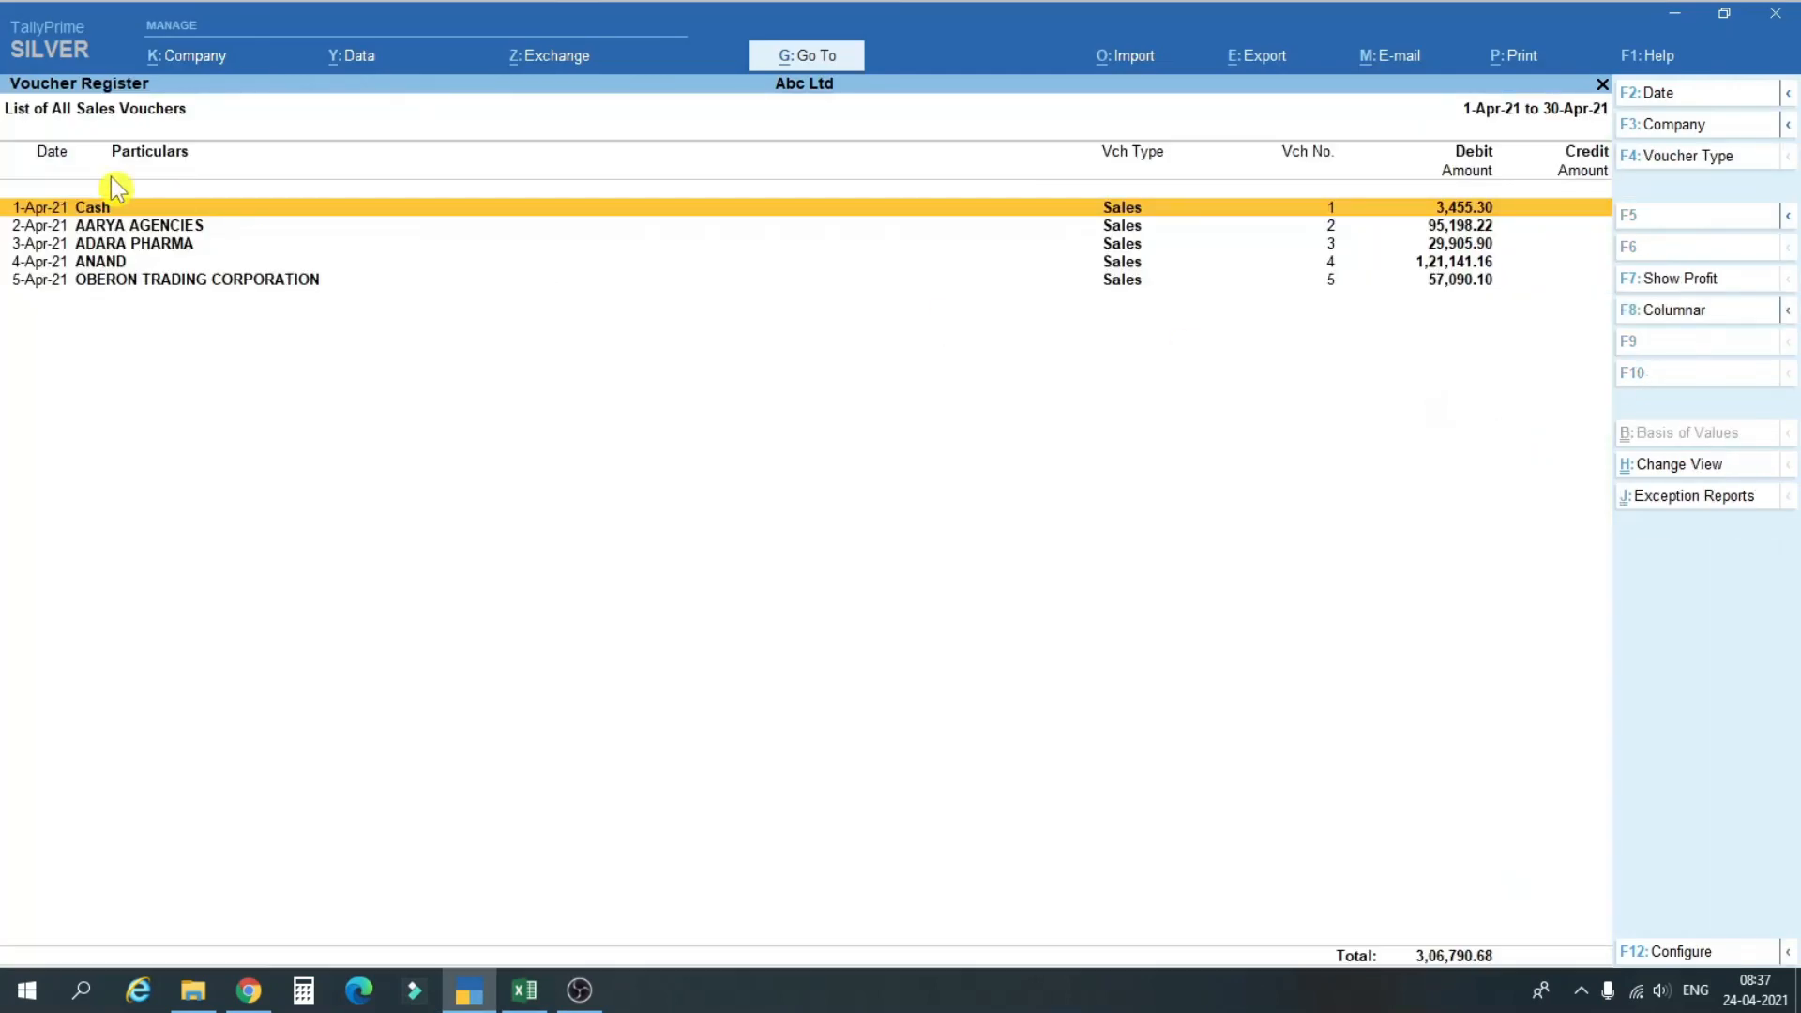
{"action": "key", "text": "Down"}
{"action": "key", "text": "Down"}
{"action": "key", "text": "Down"}
{"action": "key", "text": "Down"}
{"action": "key", "text": "Return"}
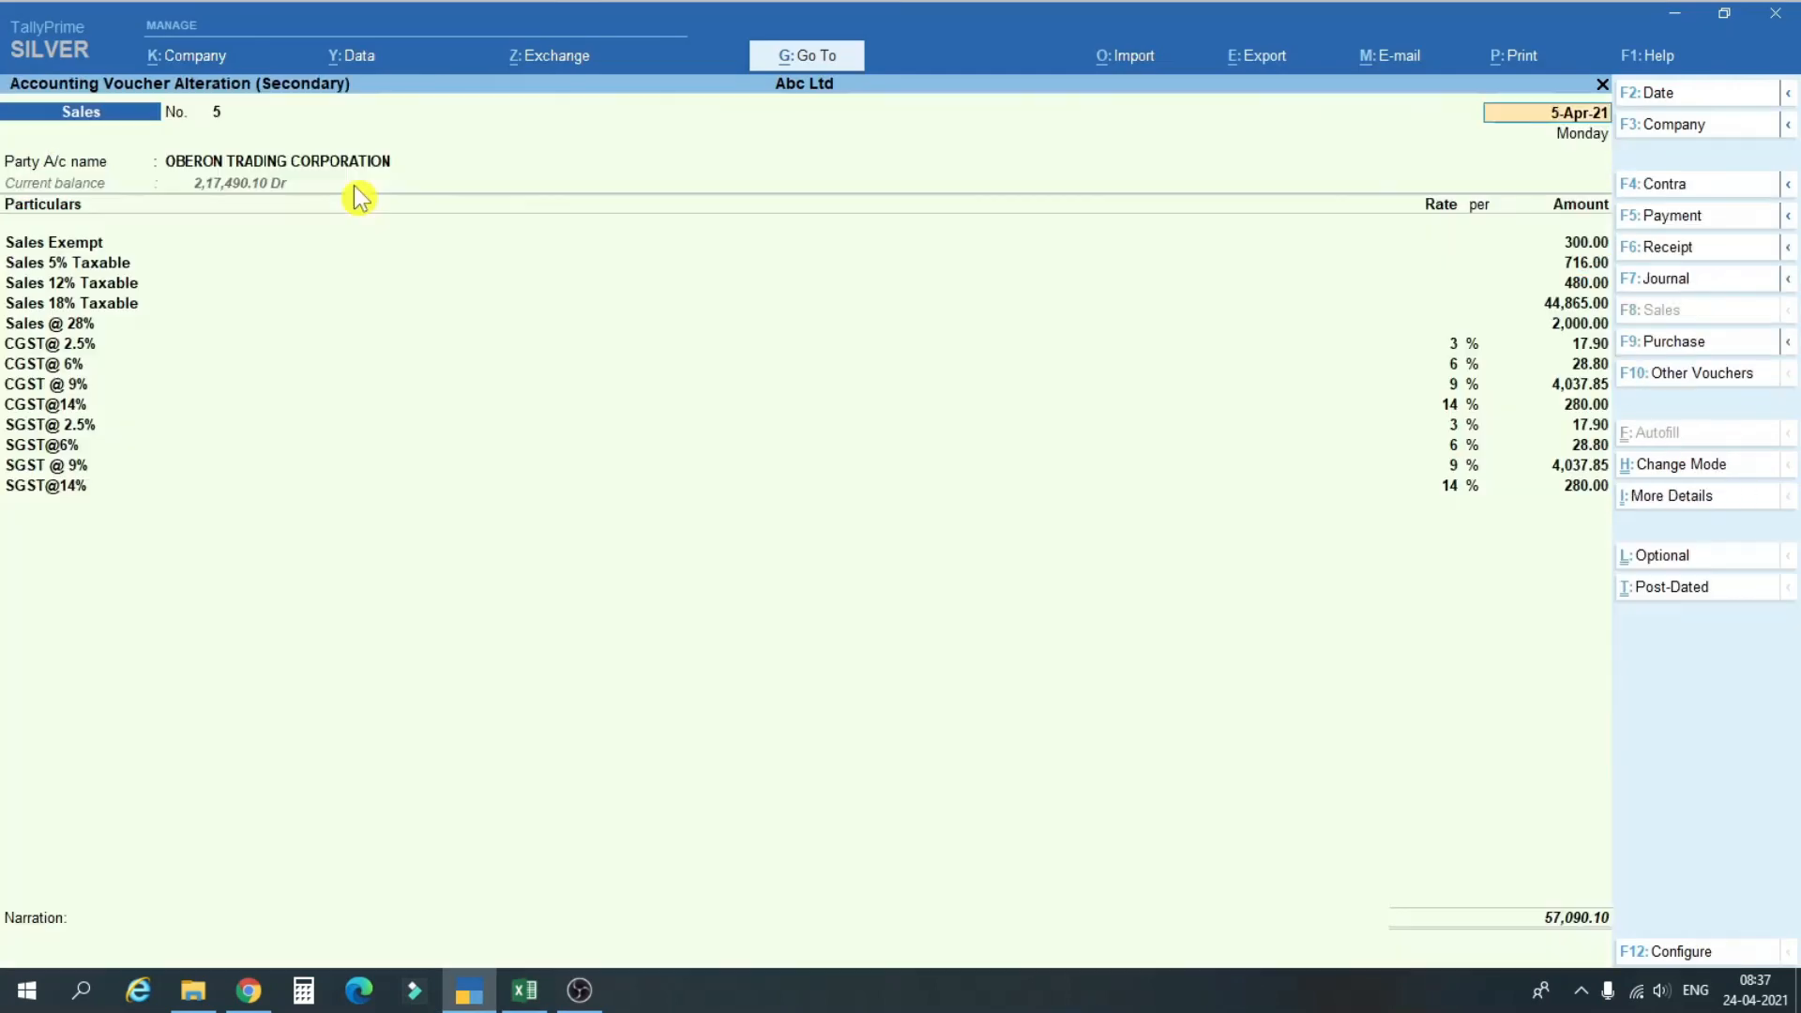
Leave the voucher and register reports, and open the Profit & Loss A/c from the Final Accounts
{"action": "key", "text": "Escape"}
{"action": "key", "text": "Escape"}
{"action": "key", "text": "Escape"}
{"action": "key", "text": "Escape"}
{"action": "key", "text": "Escape"}
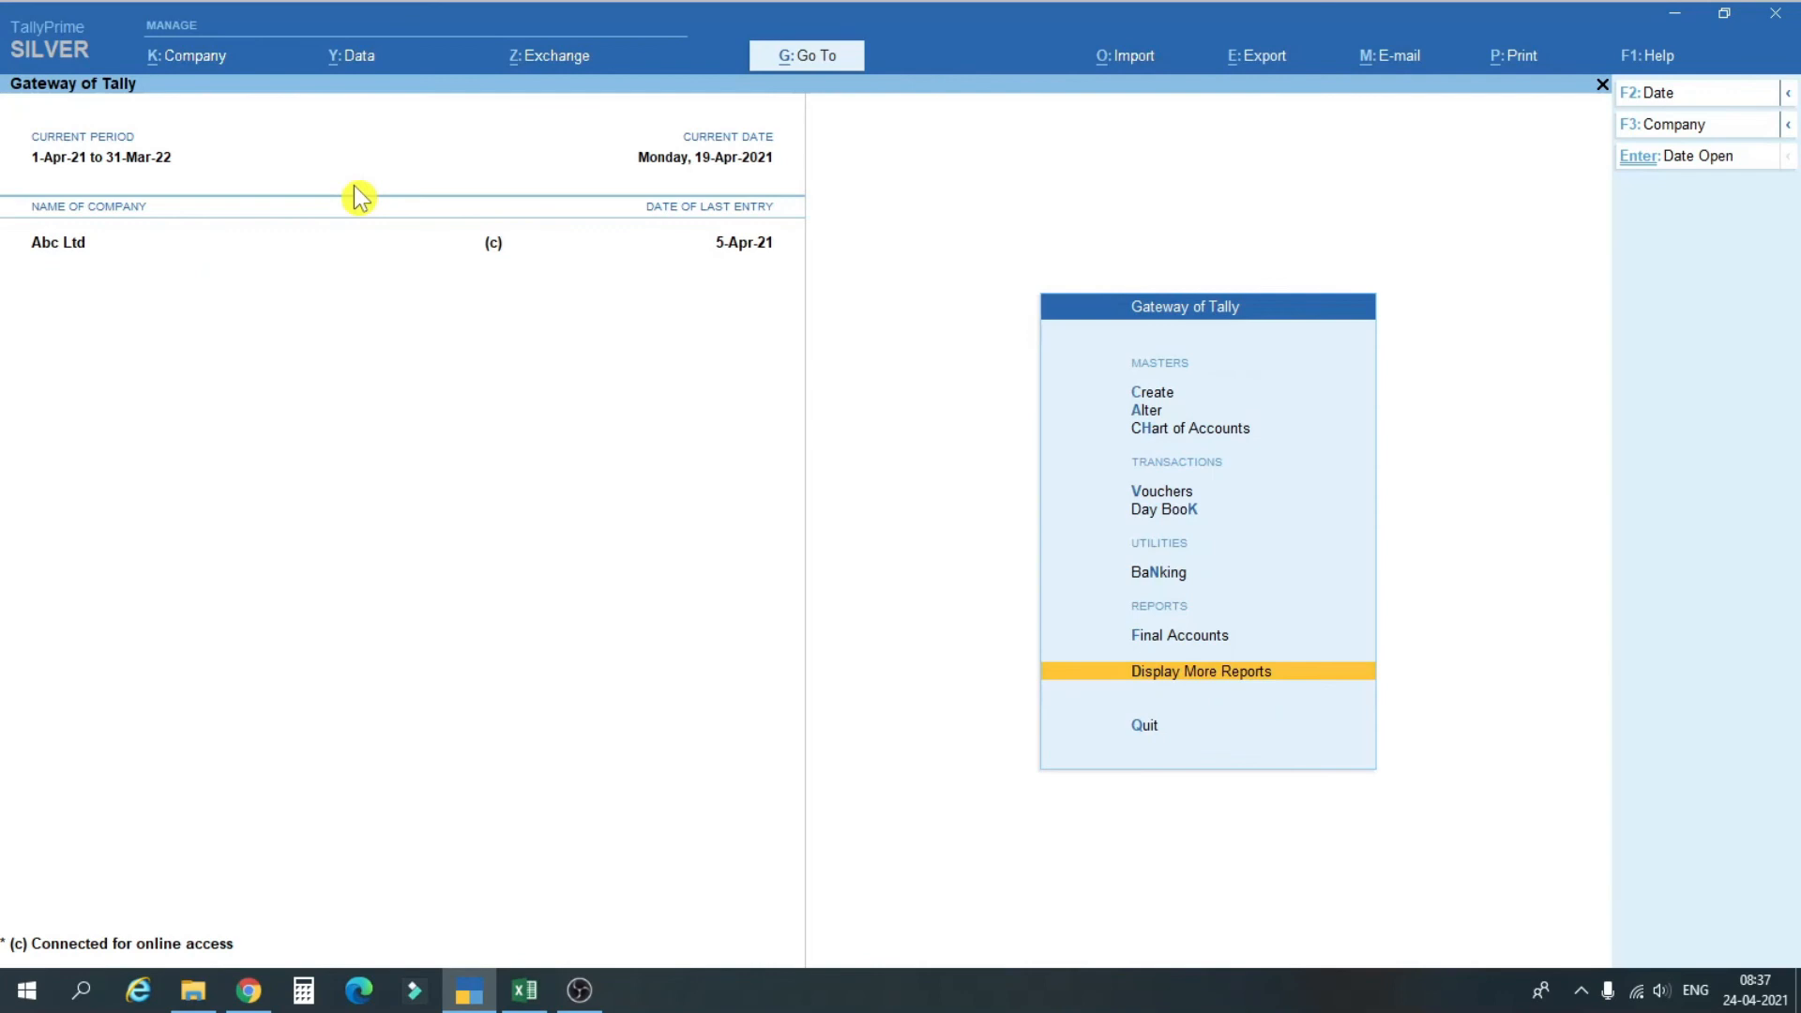
{"action": "key", "text": "f"}
{"action": "key", "text": "Down"}
{"action": "key", "text": "Return"}
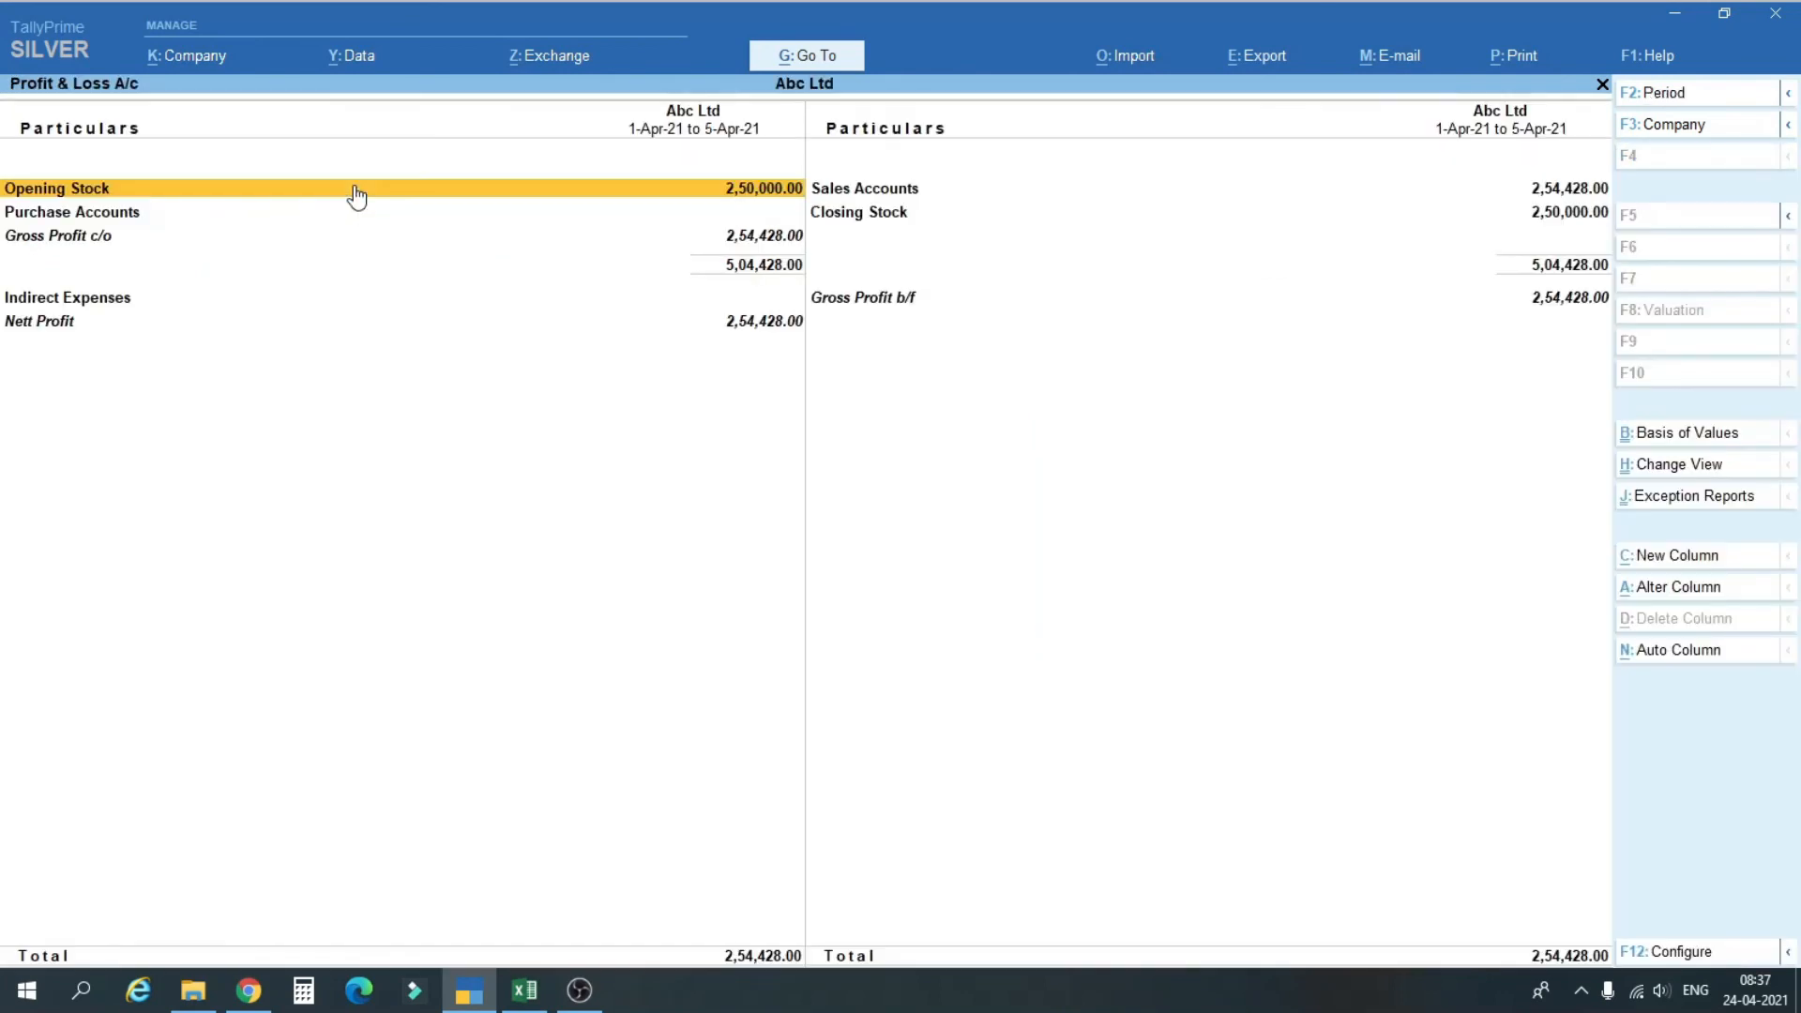
Expand the Profit & Loss A/c to show the individual ledgers under Sales Accounts
{"action": "key", "text": "Right"}
{"action": "key", "text": "Down"}
{"action": "key", "text": "Down"}
{"action": "key", "text": "Up"}
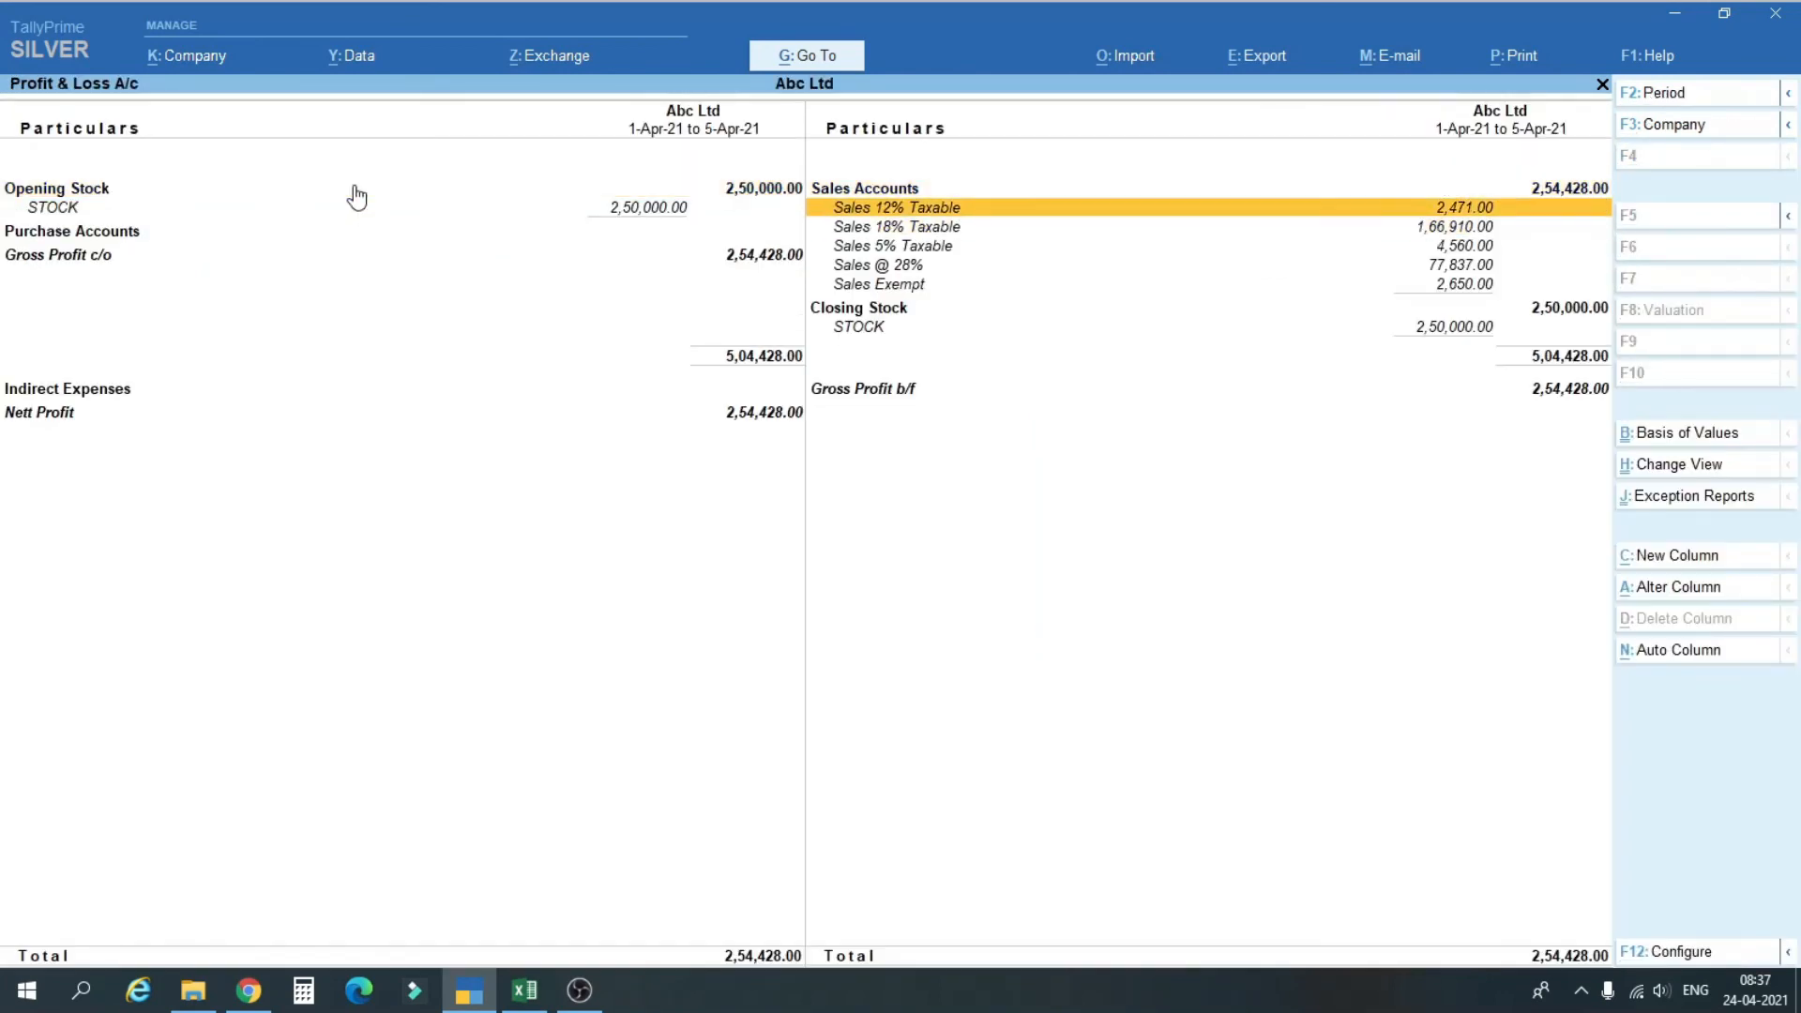
Compare the Sales Exempt balance in the Profit & Loss A/c with the sum of the template's Sales Exempt cells D2:D6
{"action": "left_click", "coordinate": [1461, 285]}
{"action": "key", "text": "alt+Tab"}
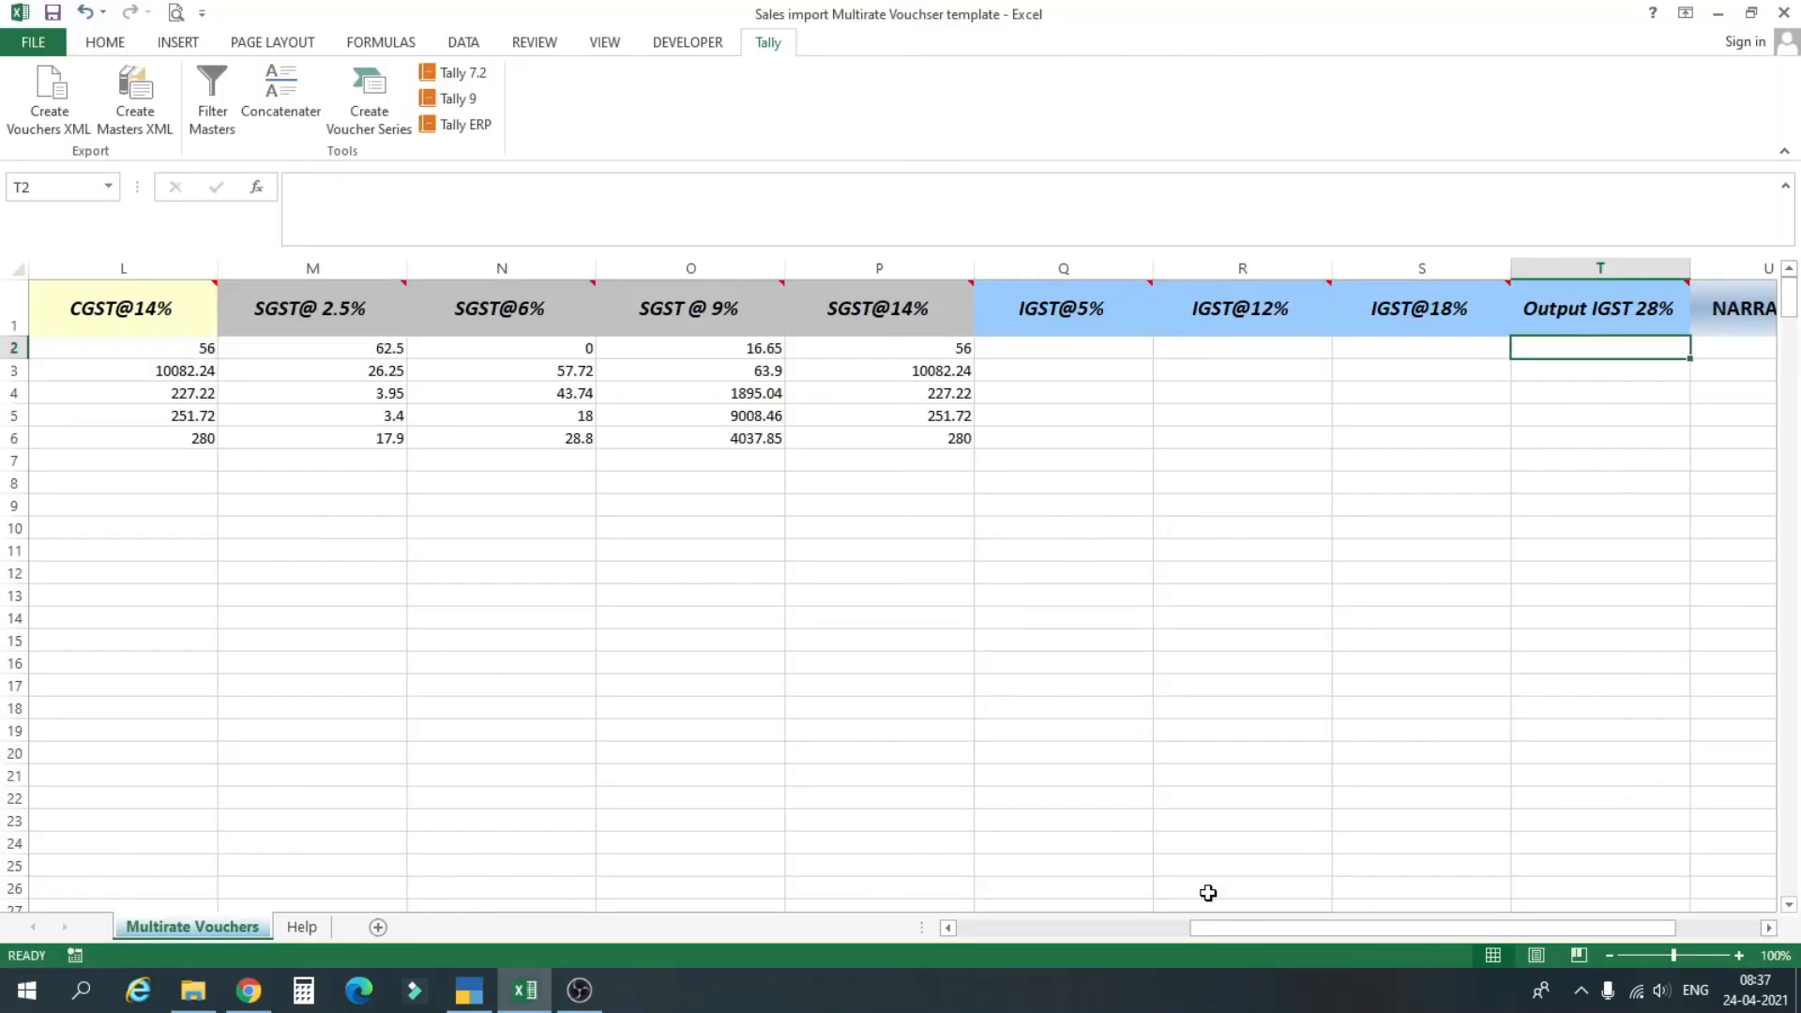
{"action": "left_click_drag", "start_coordinate": [1218, 927], "coordinate": [975, 928]}
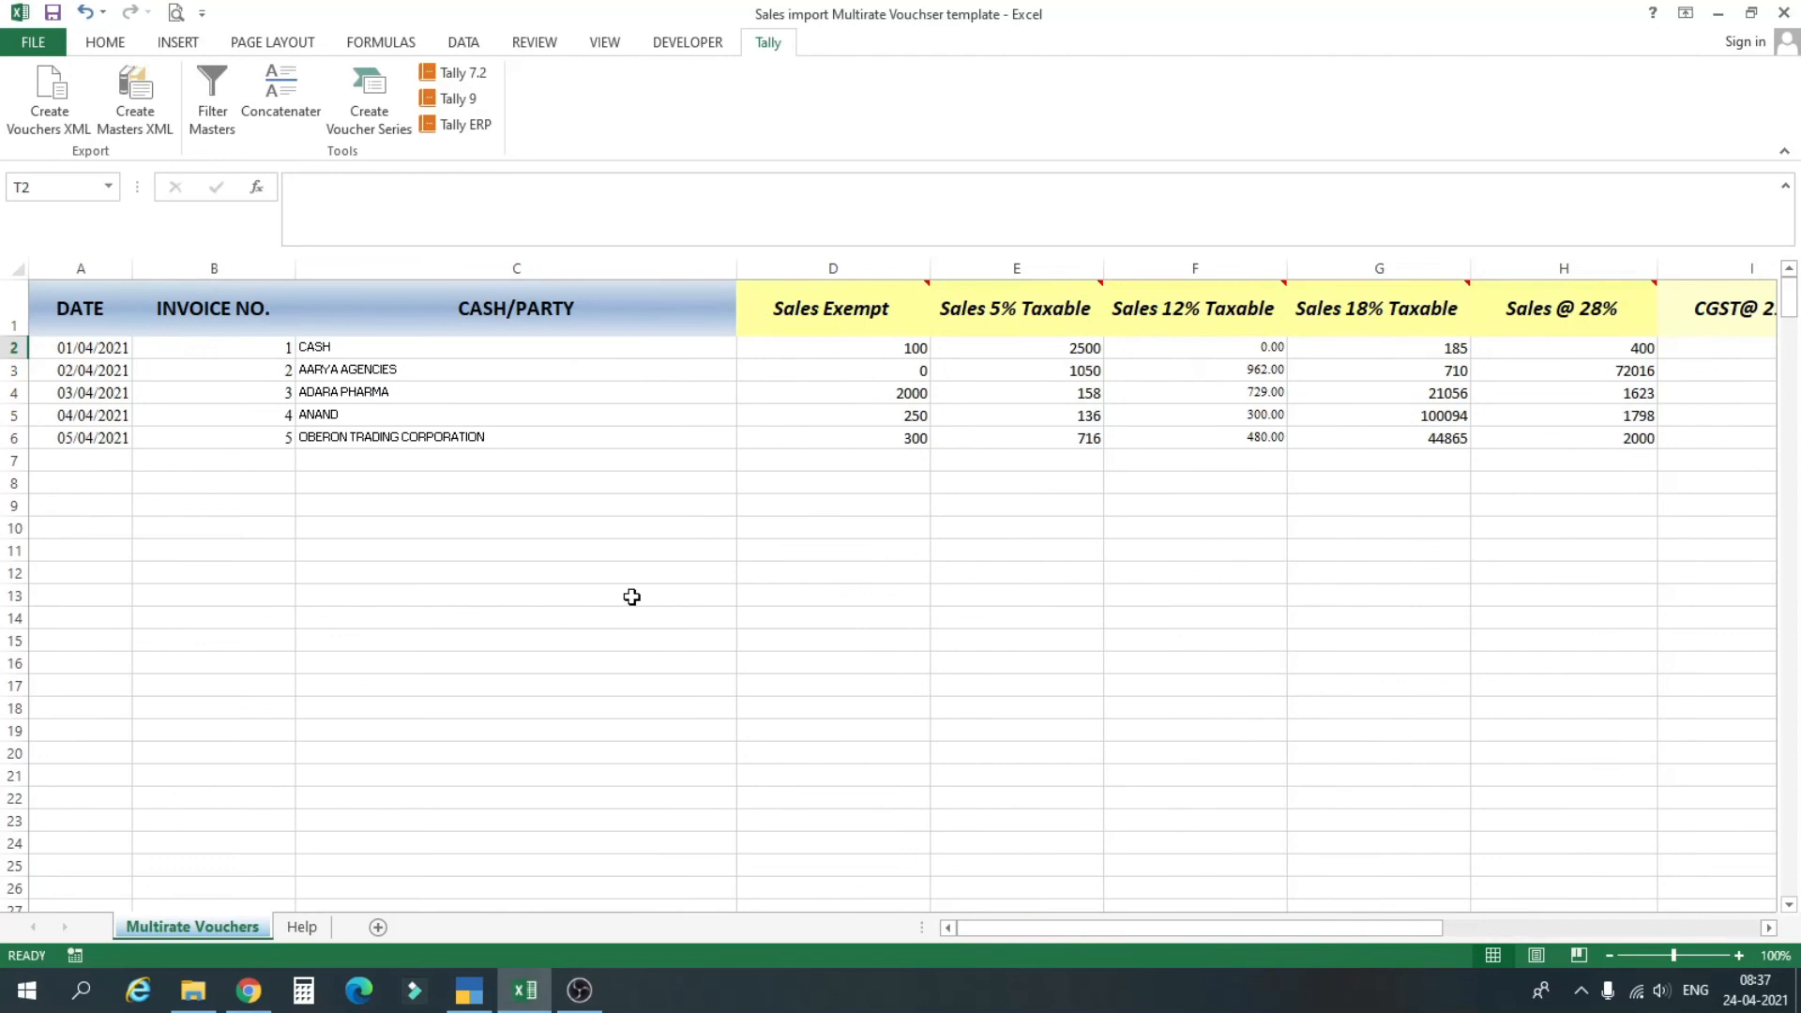
{"action": "left_click_drag", "start_coordinate": [268, 345], "coordinate": [270, 462]}
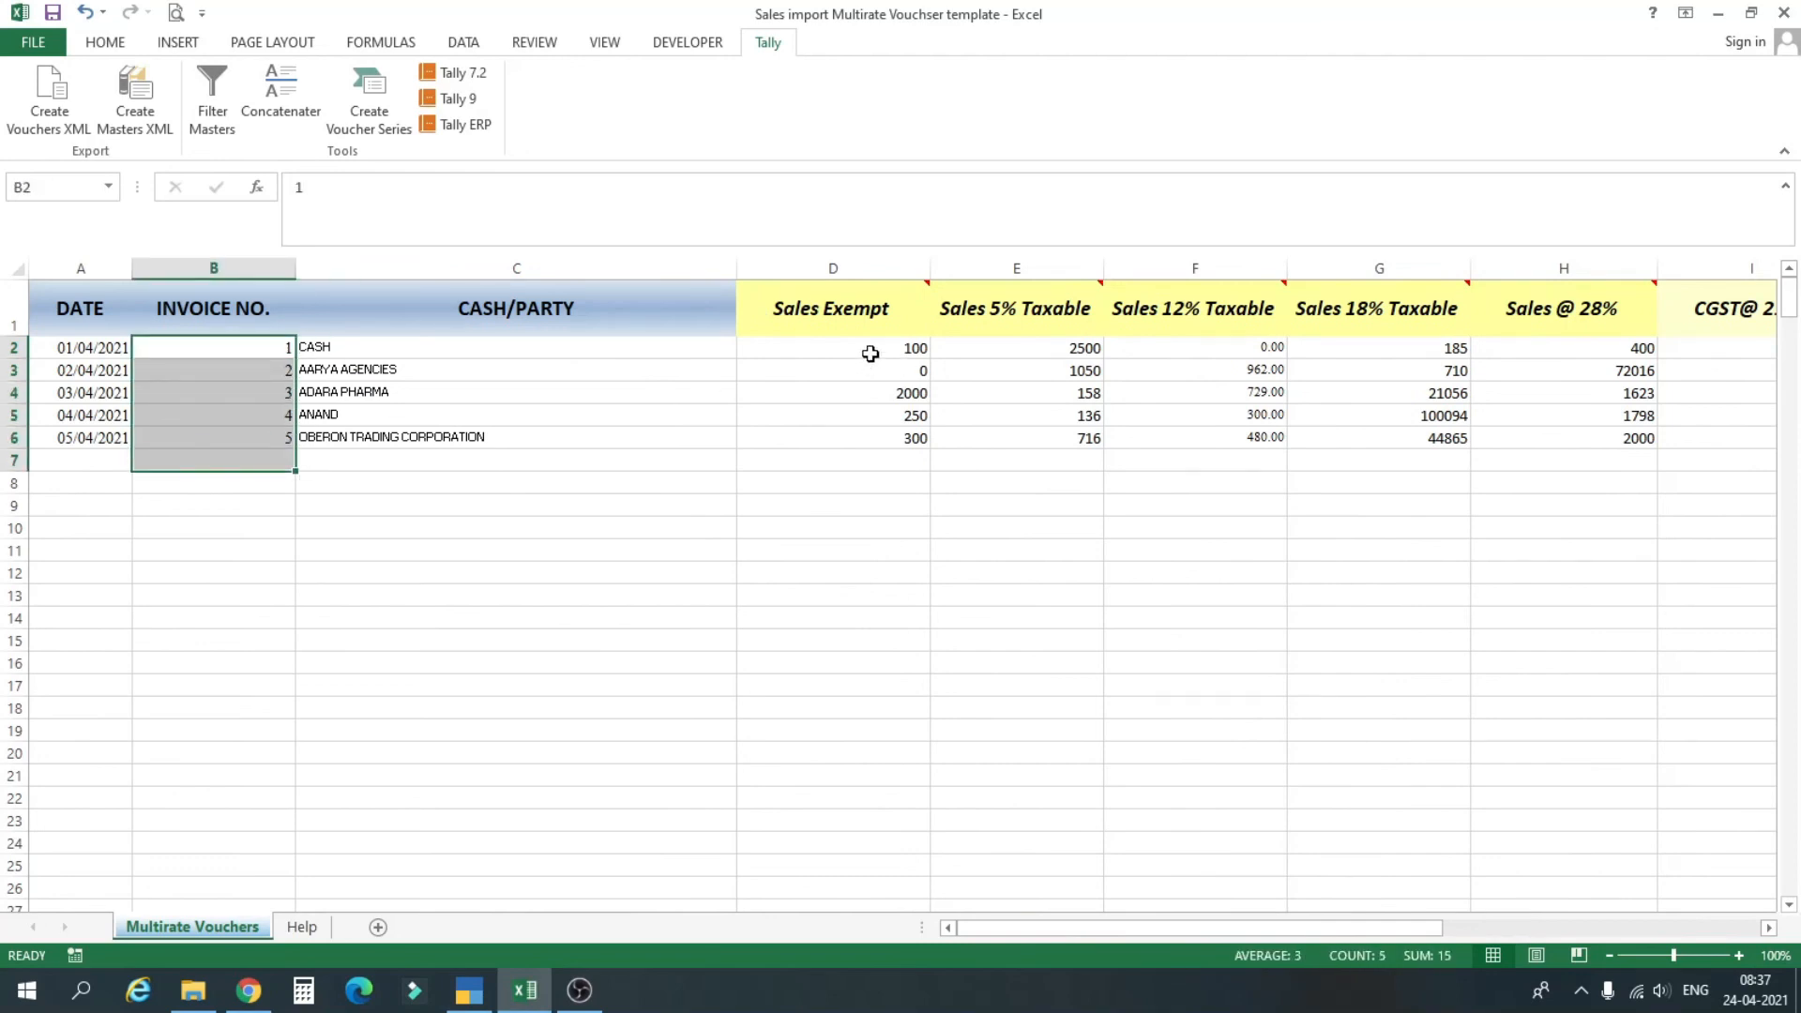
{"action": "mouse_move", "coordinate": [798, 303]}
{"action": "left_click_drag", "start_coordinate": [876, 345], "coordinate": [881, 441]}
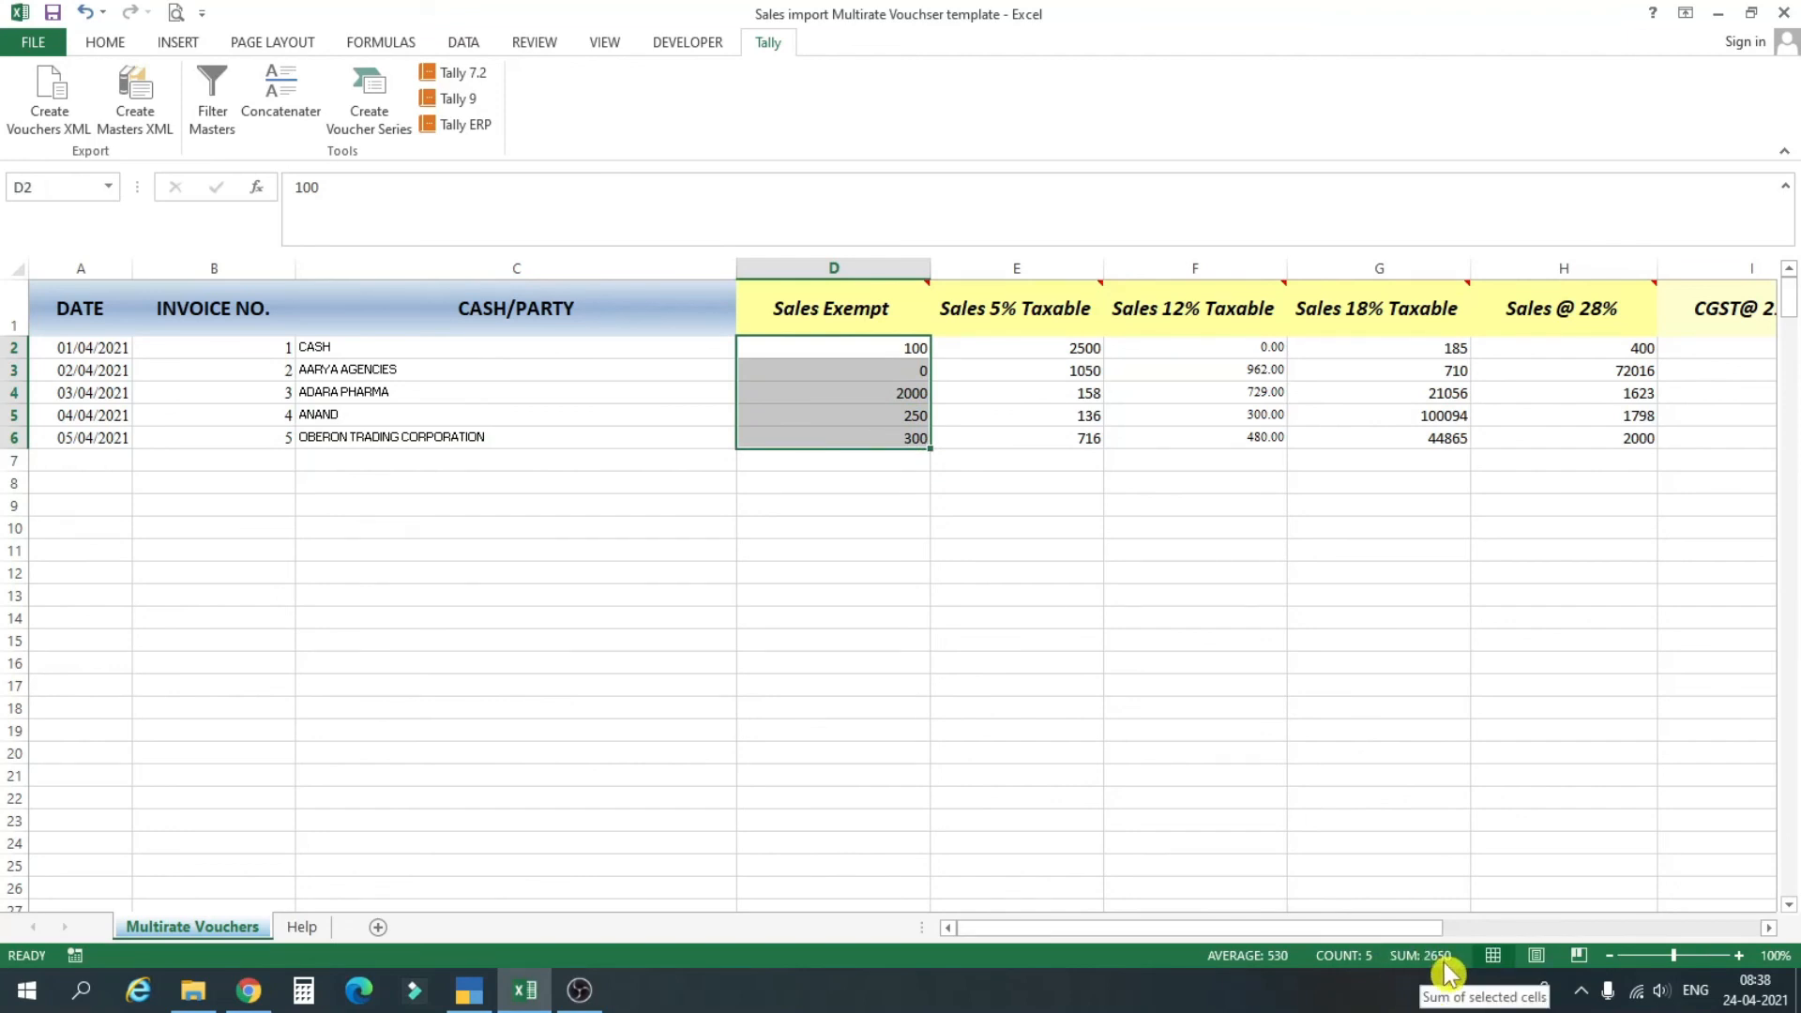
{"action": "key", "text": "alt+Tab"}
{"action": "key", "text": "alt+Tab"}
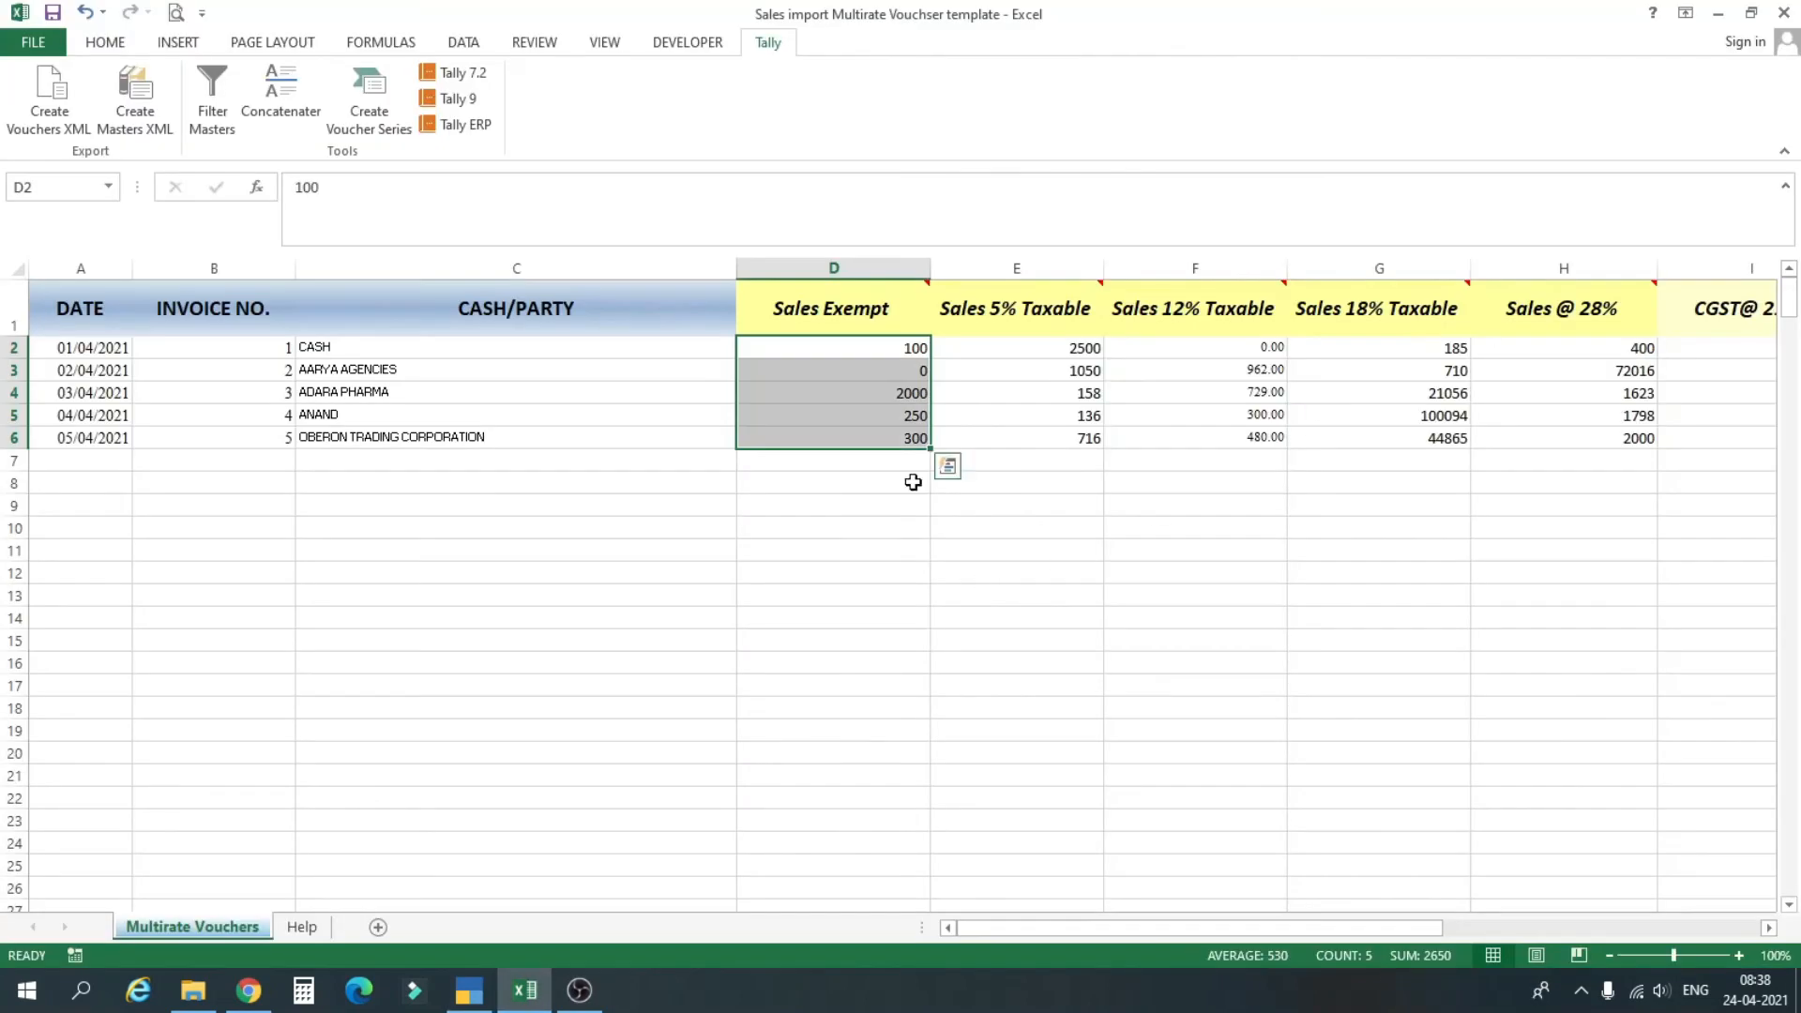
Compare the sum of the template's Sales 18% Taxable cells G2:G6 with that ledger's balance in the Profit & Loss A/c
{"action": "left_click_drag", "start_coordinate": [1424, 344], "coordinate": [1424, 443]}
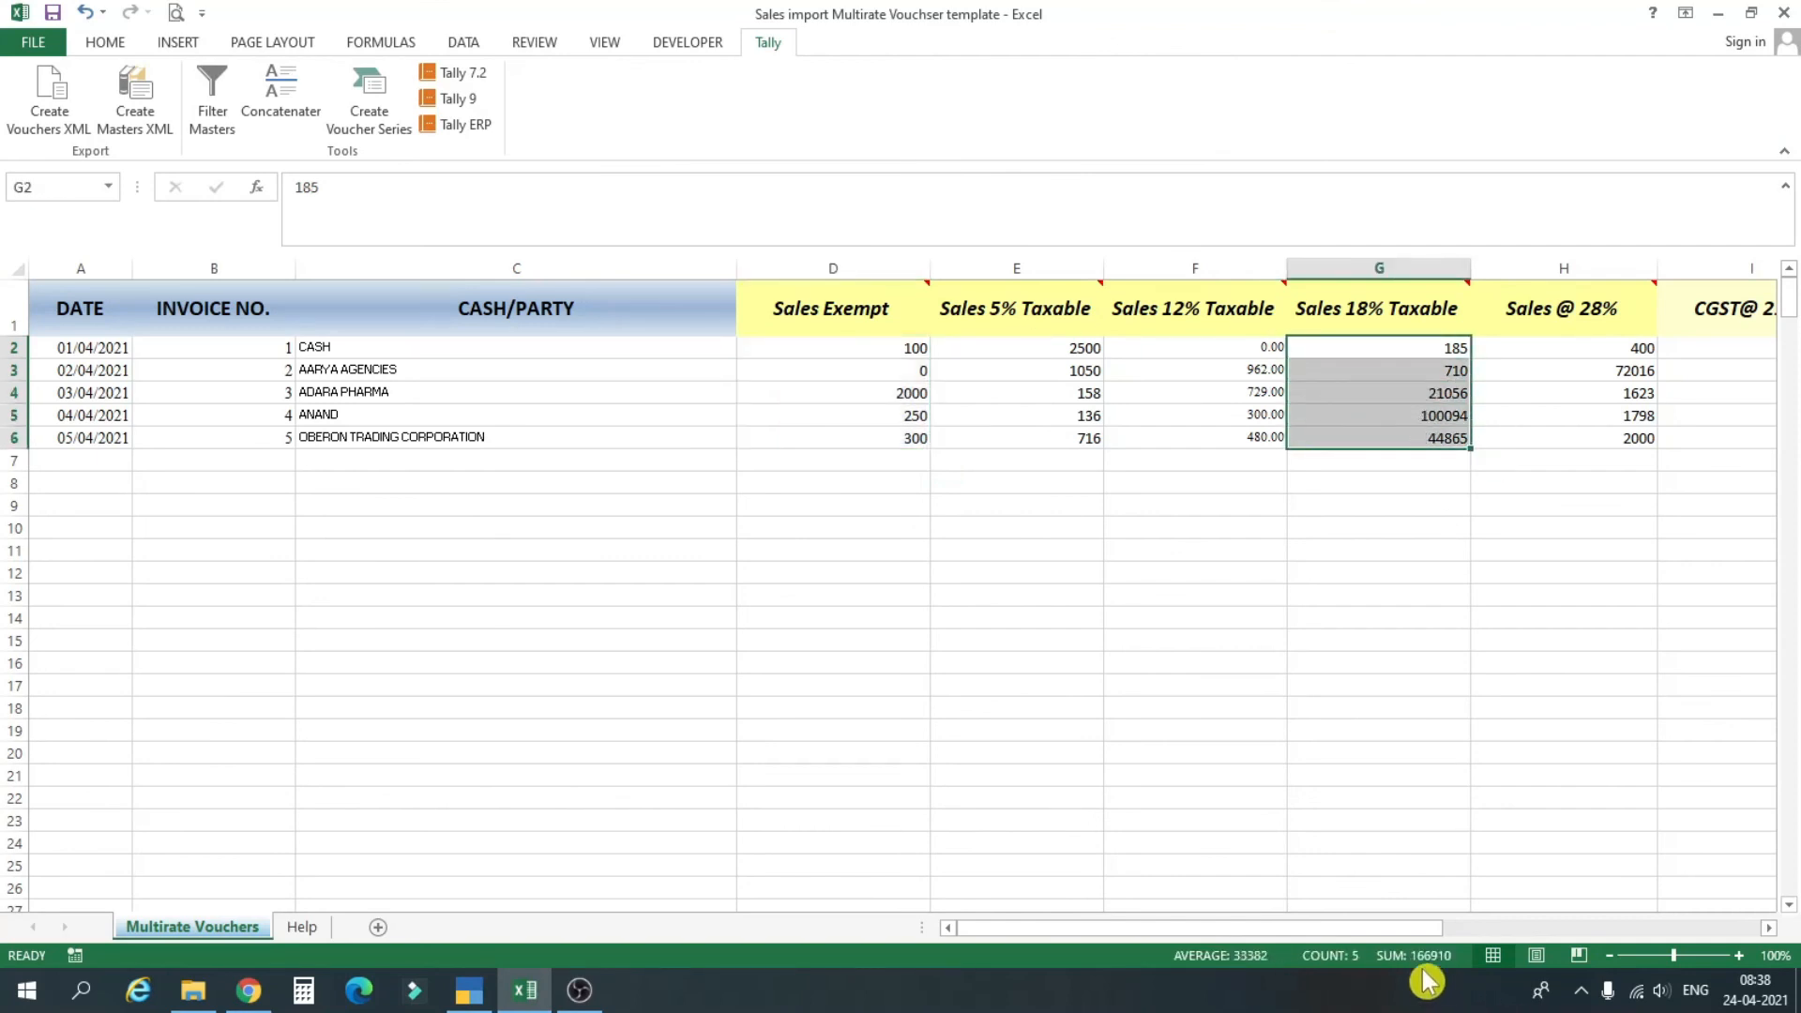
{"action": "key", "text": "alt+Tab"}
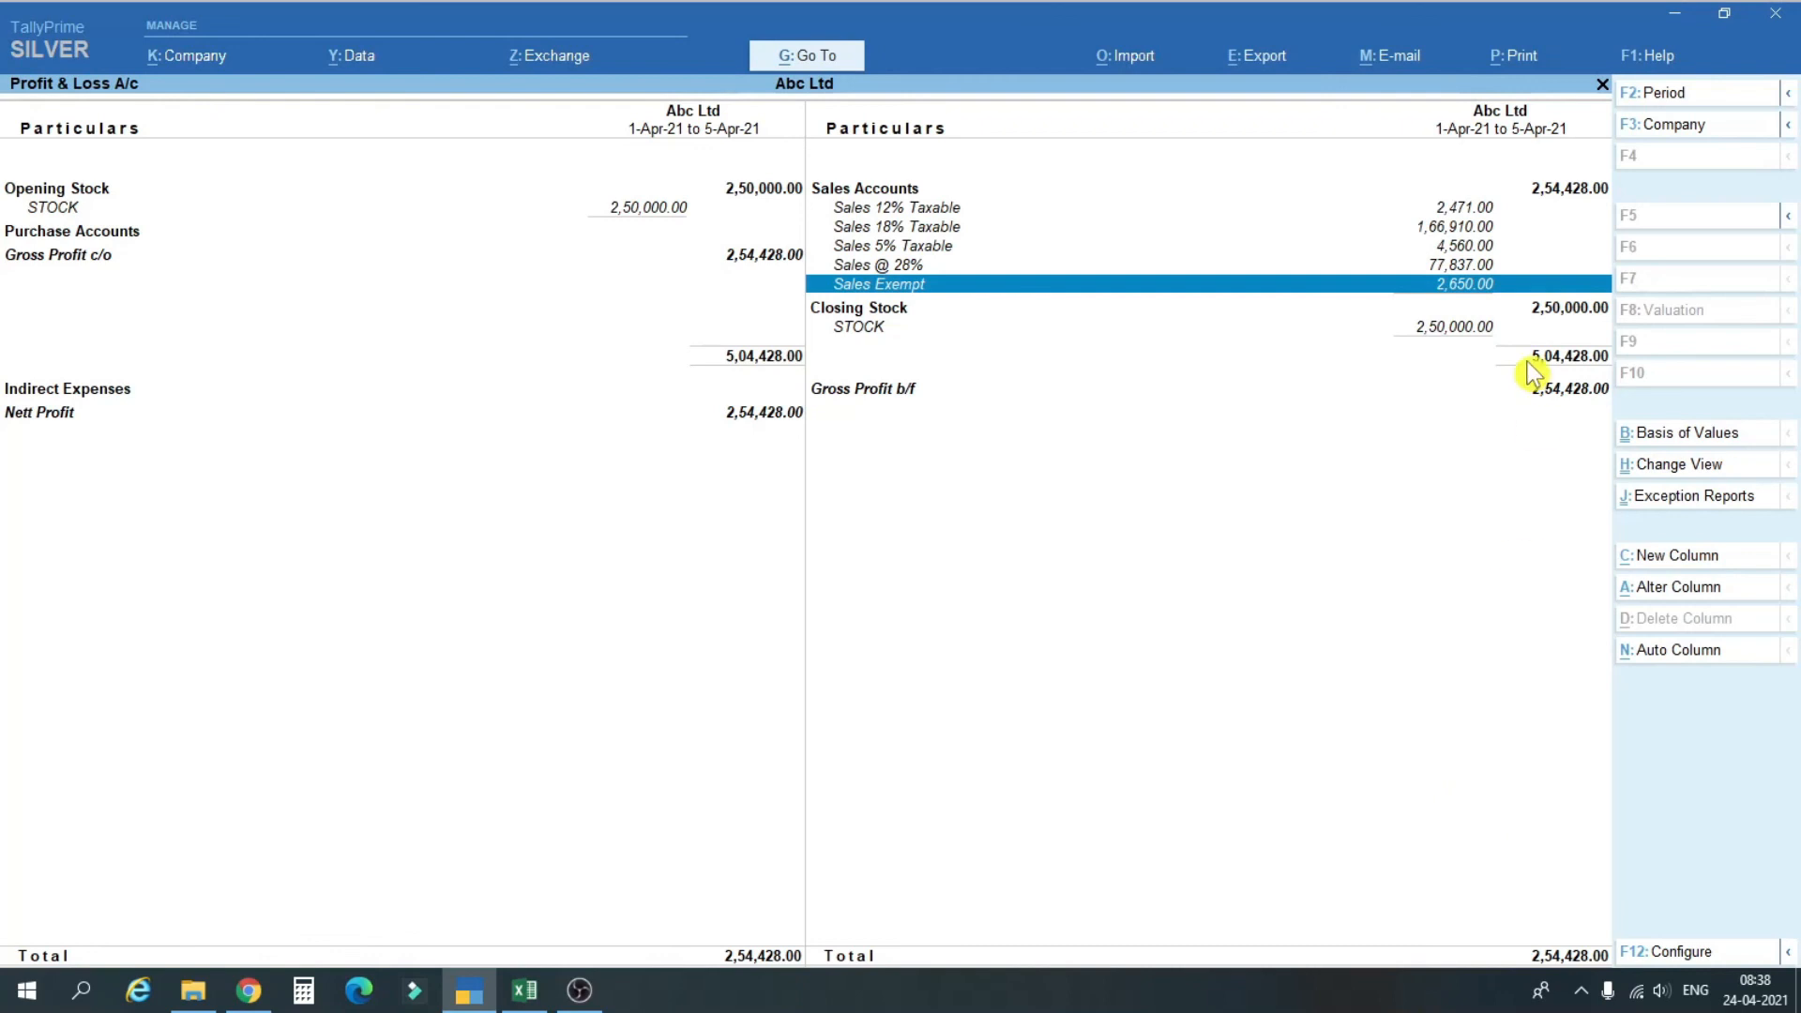
{"action": "left_click", "coordinate": [1444, 225]}
{"action": "key", "text": "alt+Tab"}
{"action": "left_click_drag", "start_coordinate": [1394, 935], "coordinate": [1019, 829]}
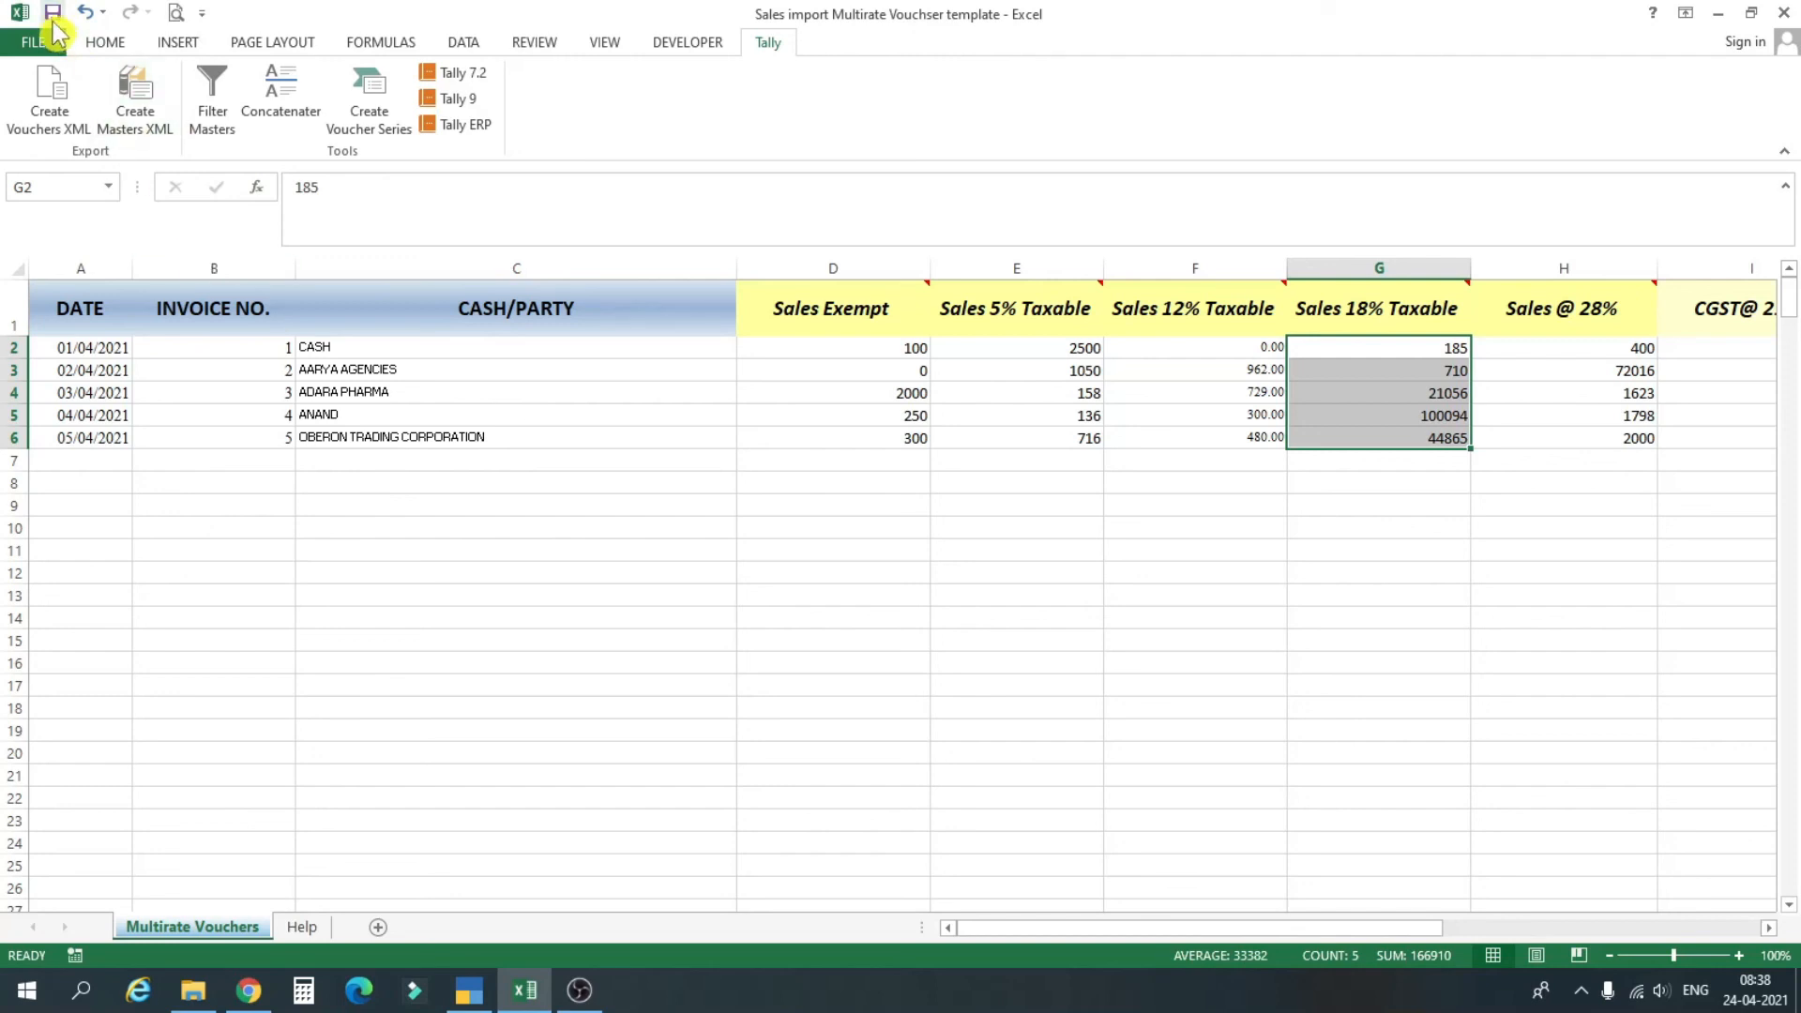
Switch back to TallyPrime, close the Profit & Loss A/c and return to the Gateway of Tally without quitting
{"action": "left_click", "coordinate": [469, 989]}
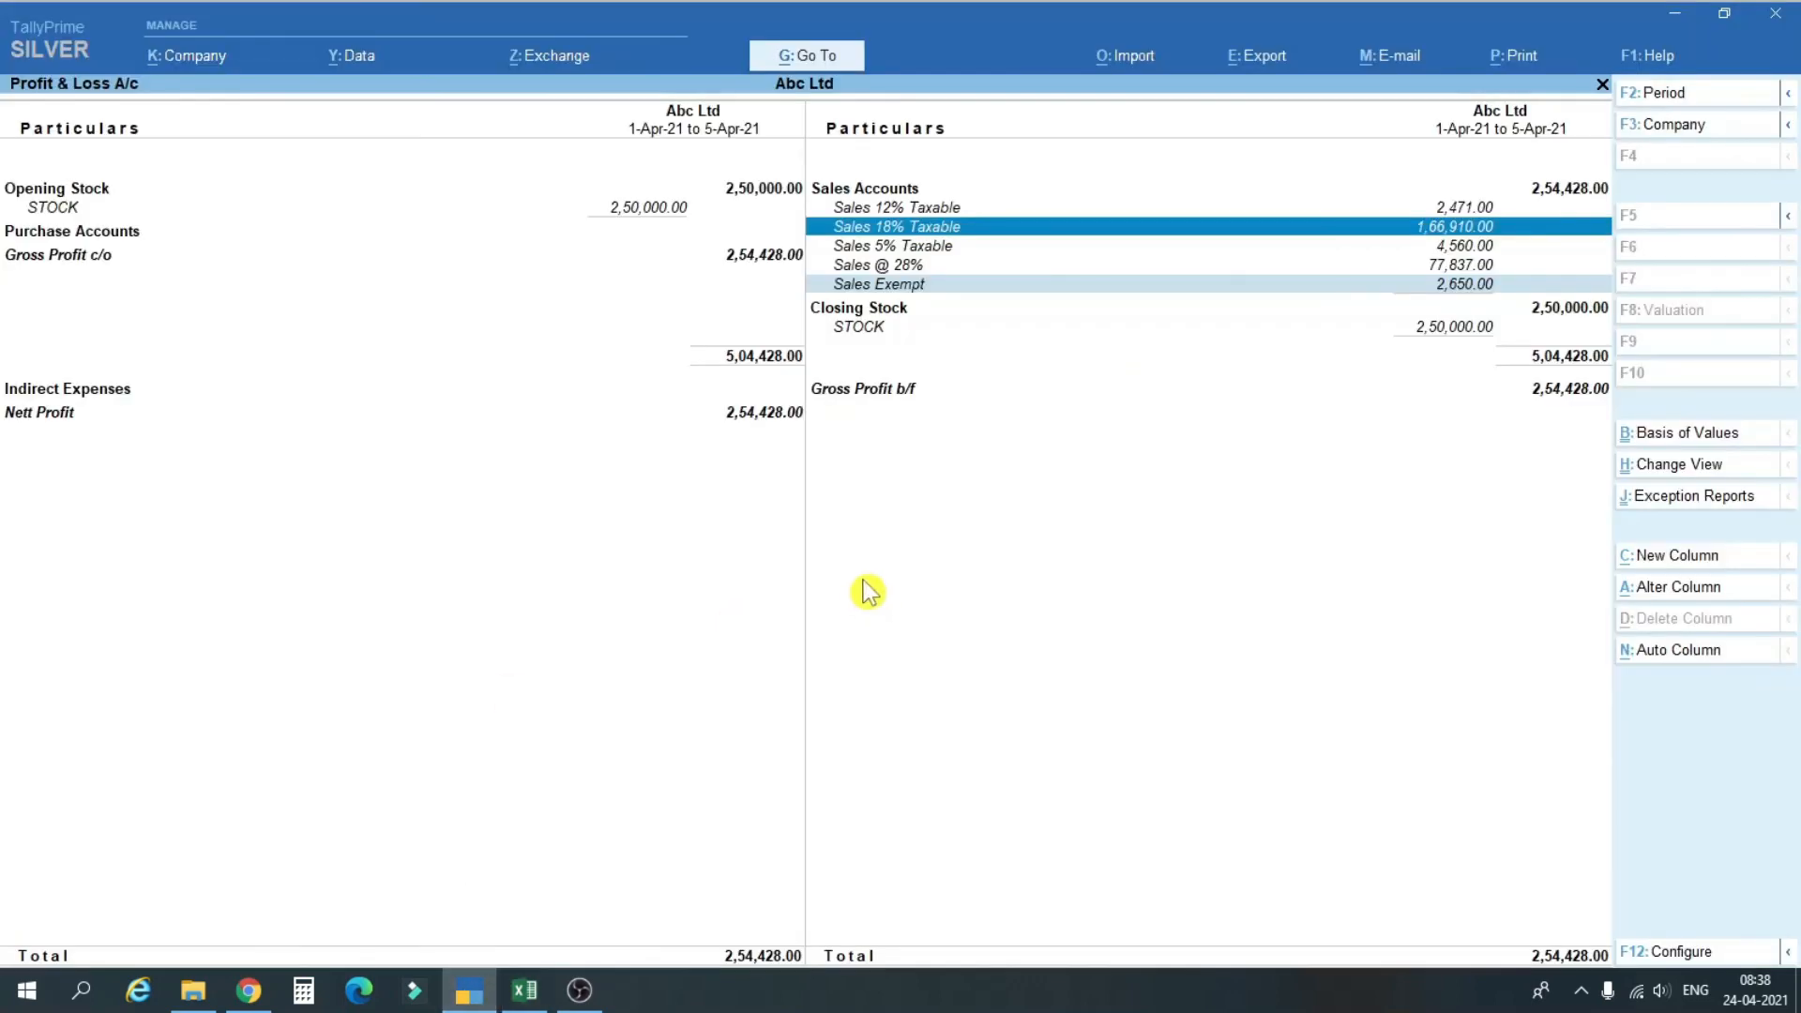
{"action": "key", "text": "Escape"}
{"action": "key", "text": "Escape"}
{"action": "key", "text": "n"}
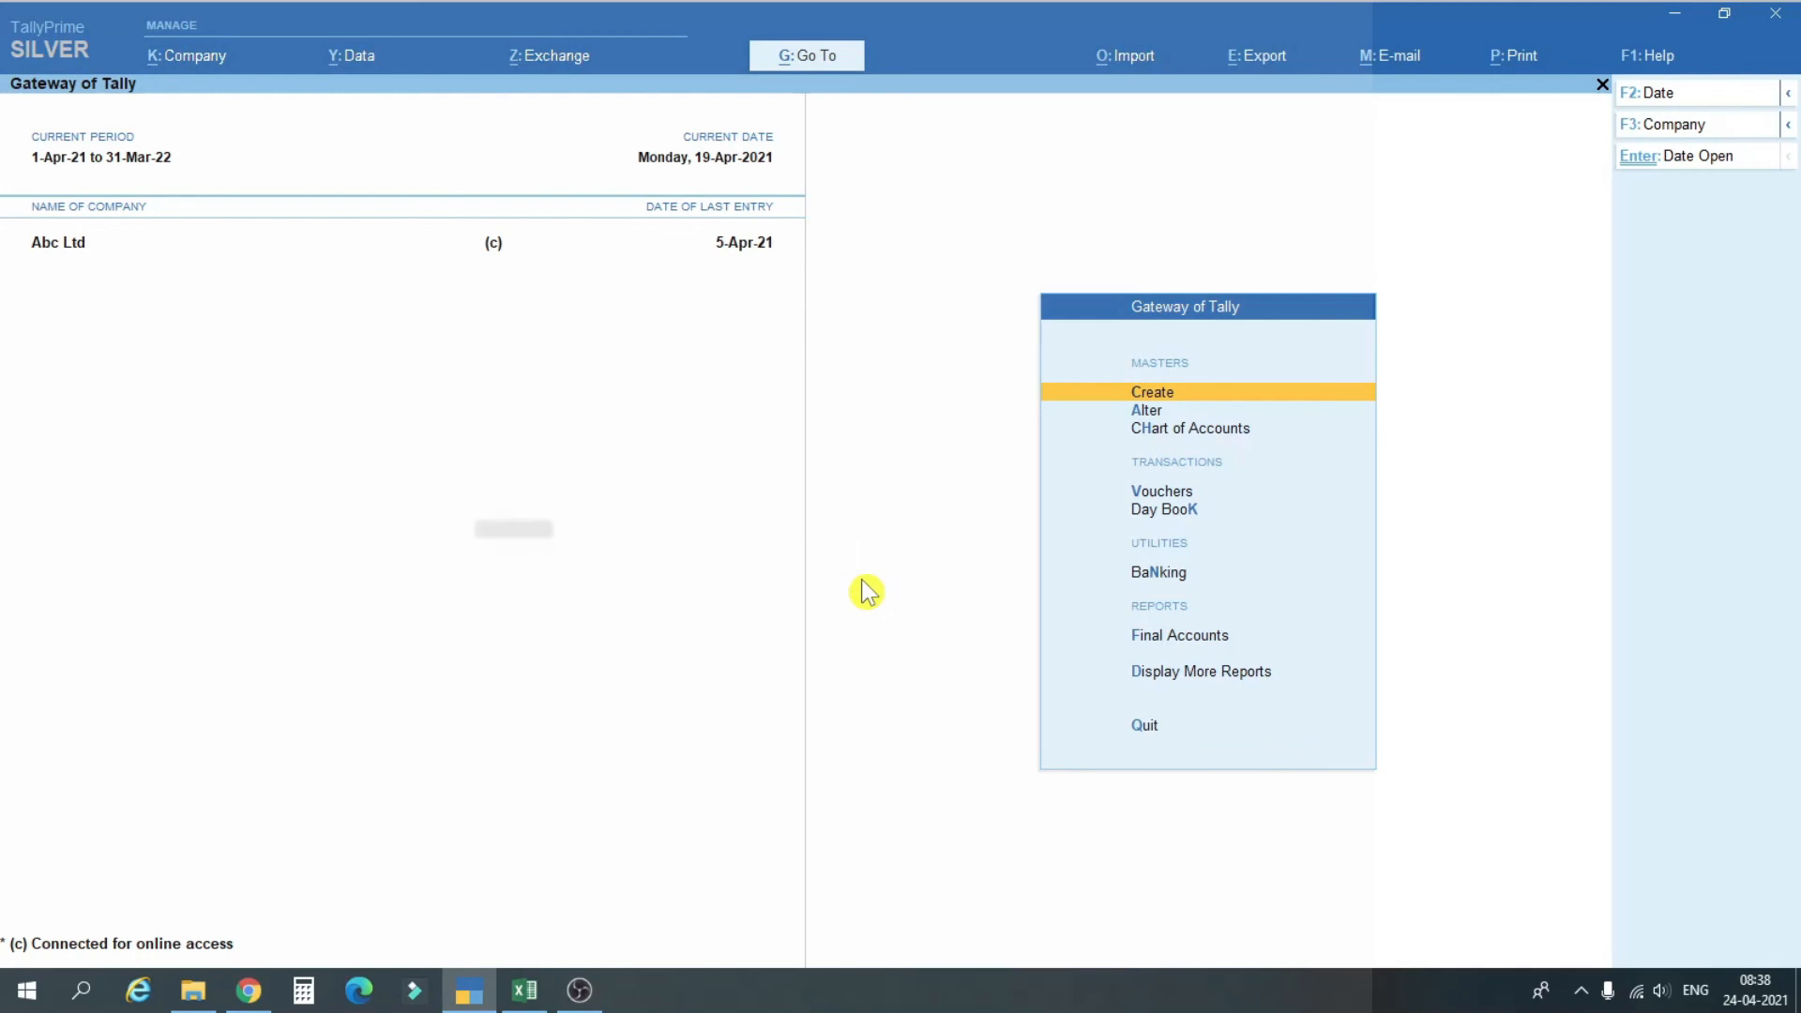